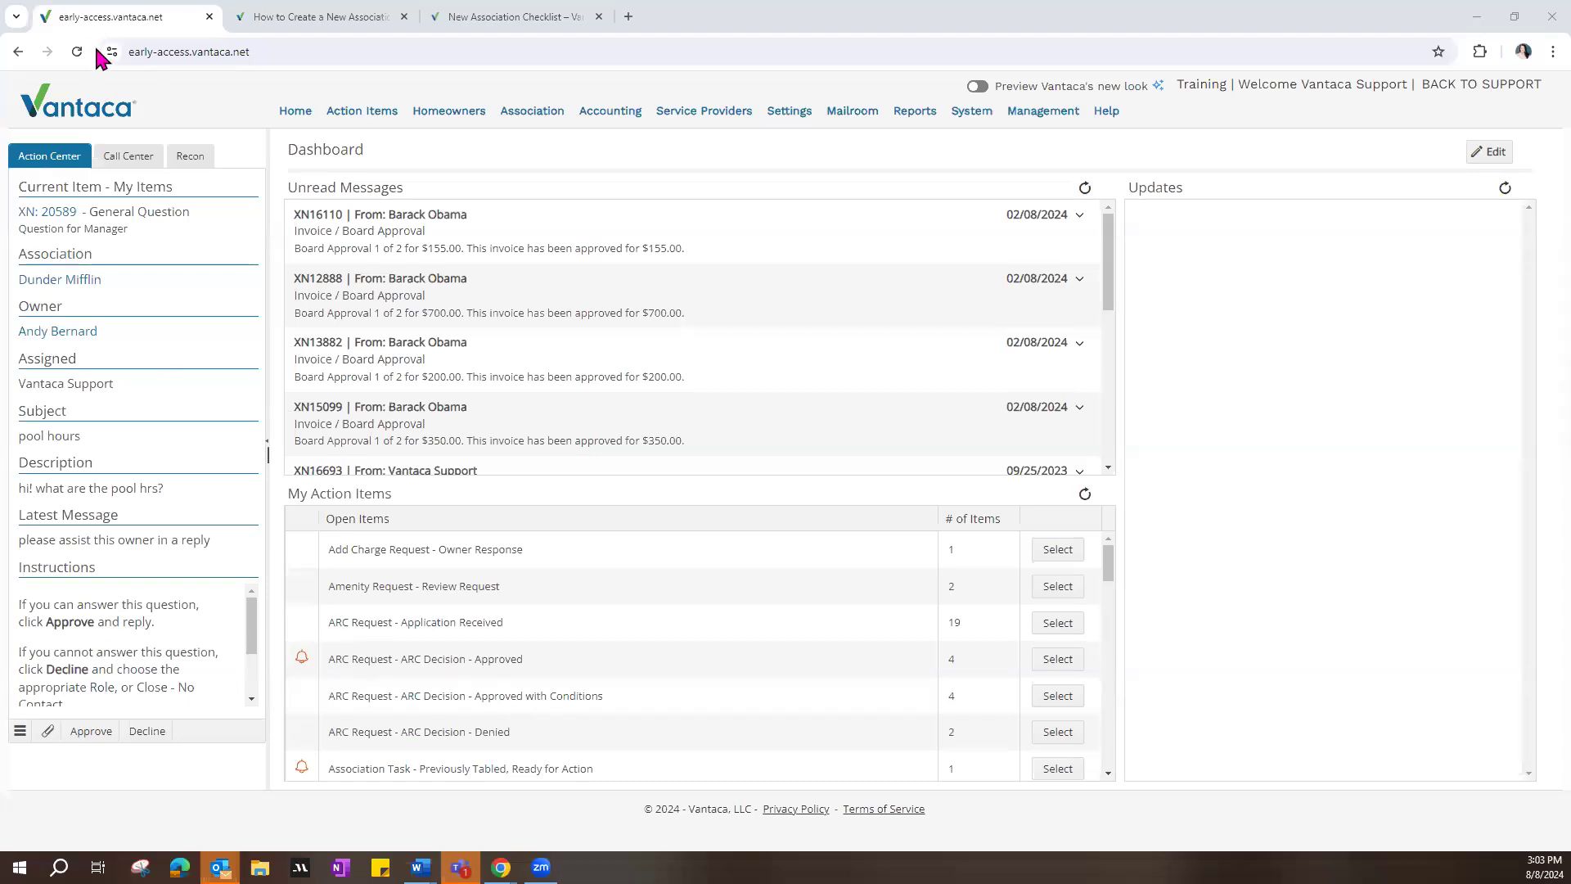
Step: In the Call Center, search the Dunder Mifflin association for the homeowner by first name and select the matching owner
left_click(131, 161)
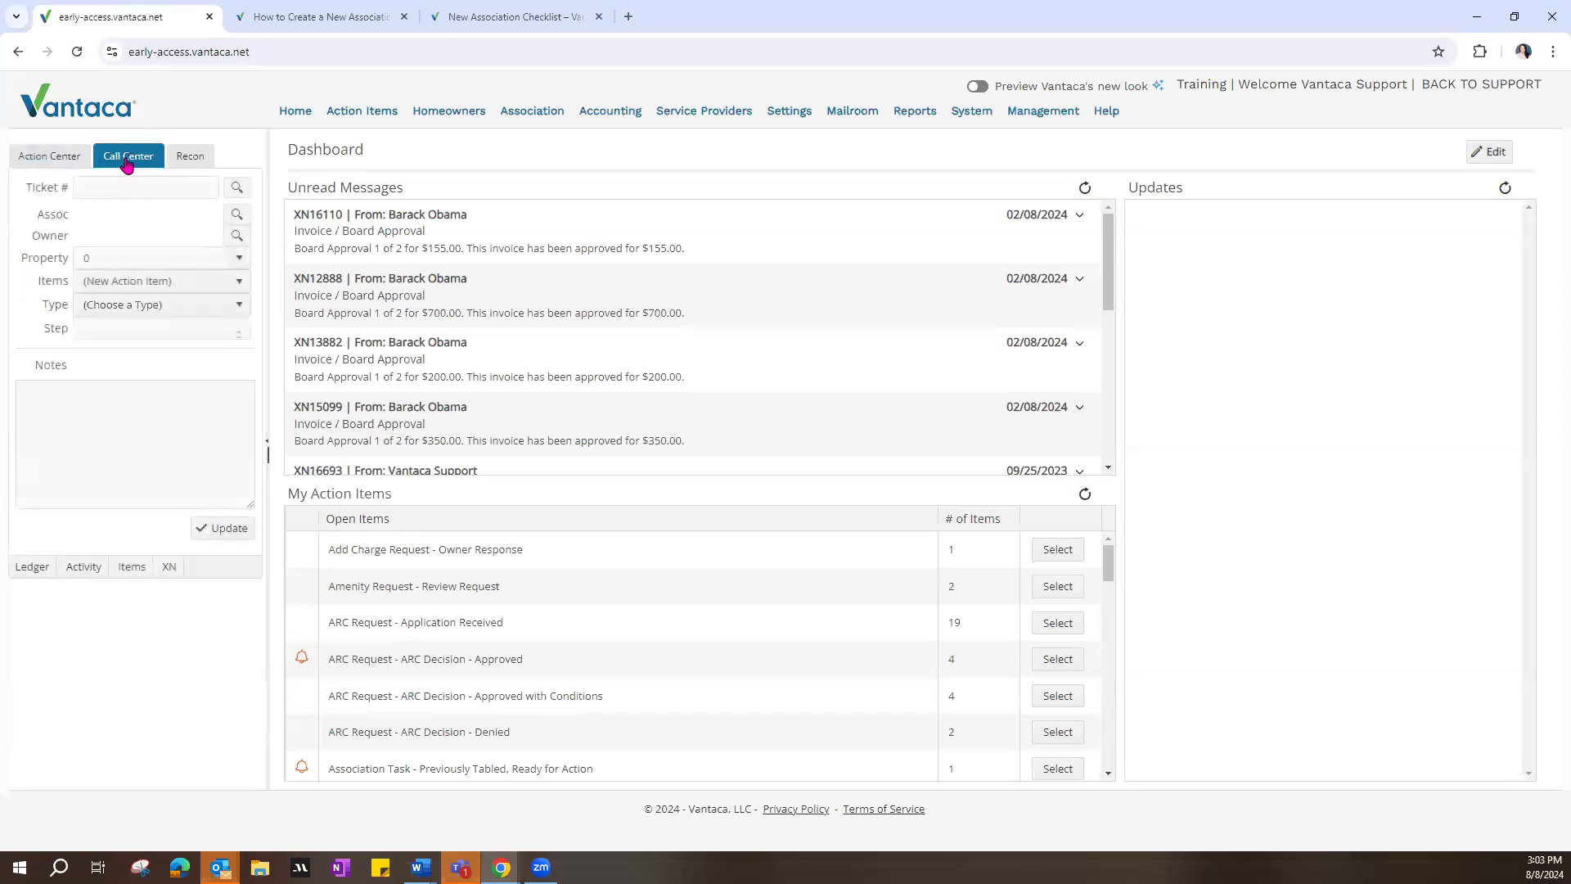
left_click_drag(29, 237, 72, 240)
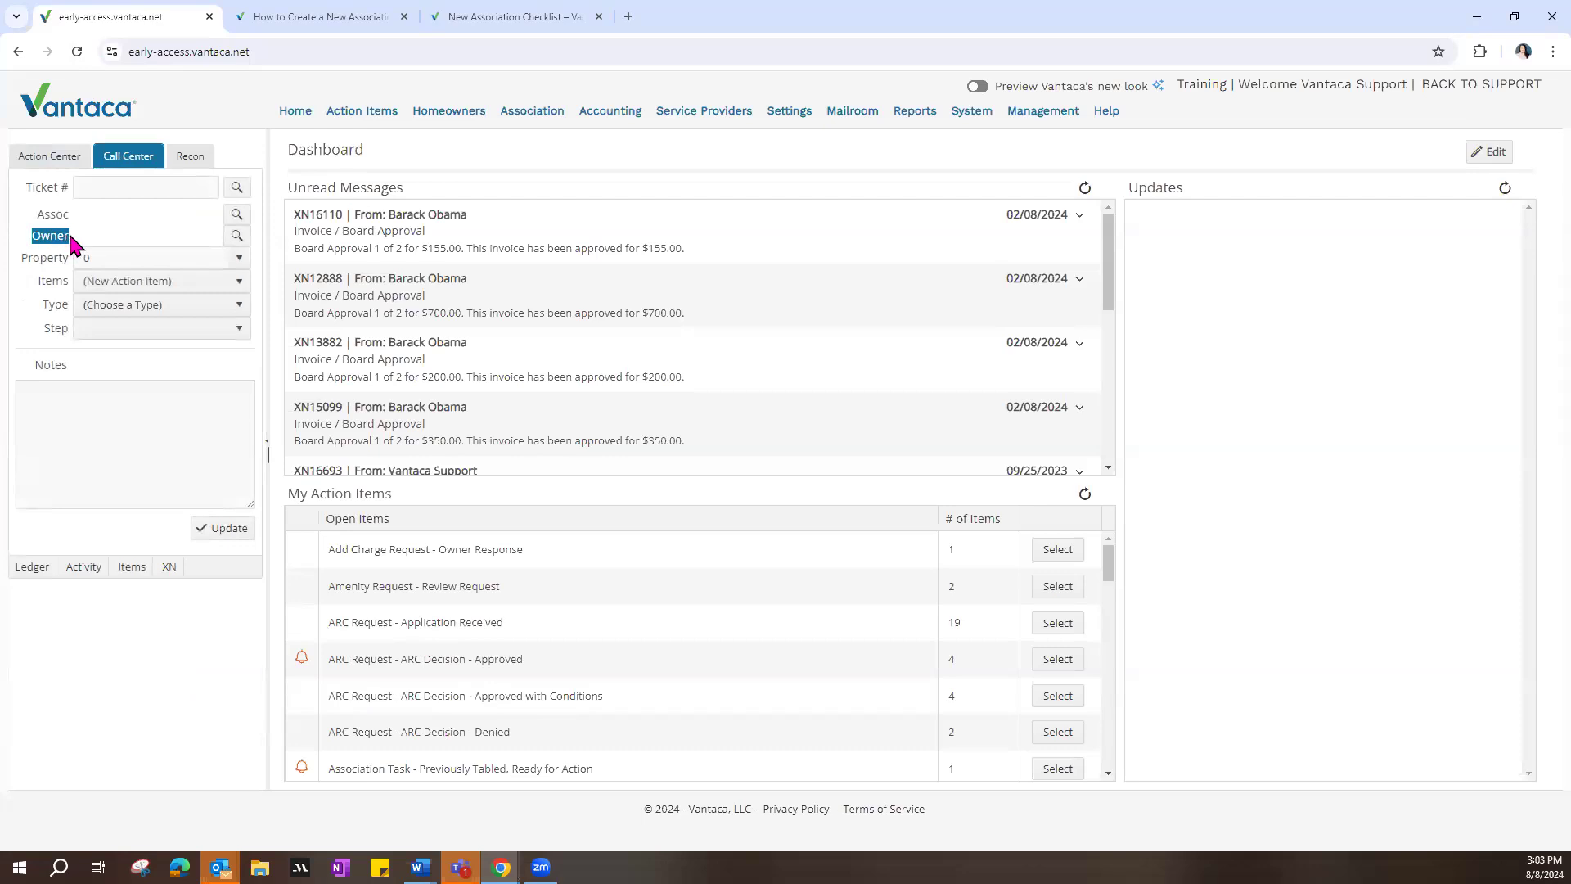
mouse_move(452, 114)
left_click(238, 238)
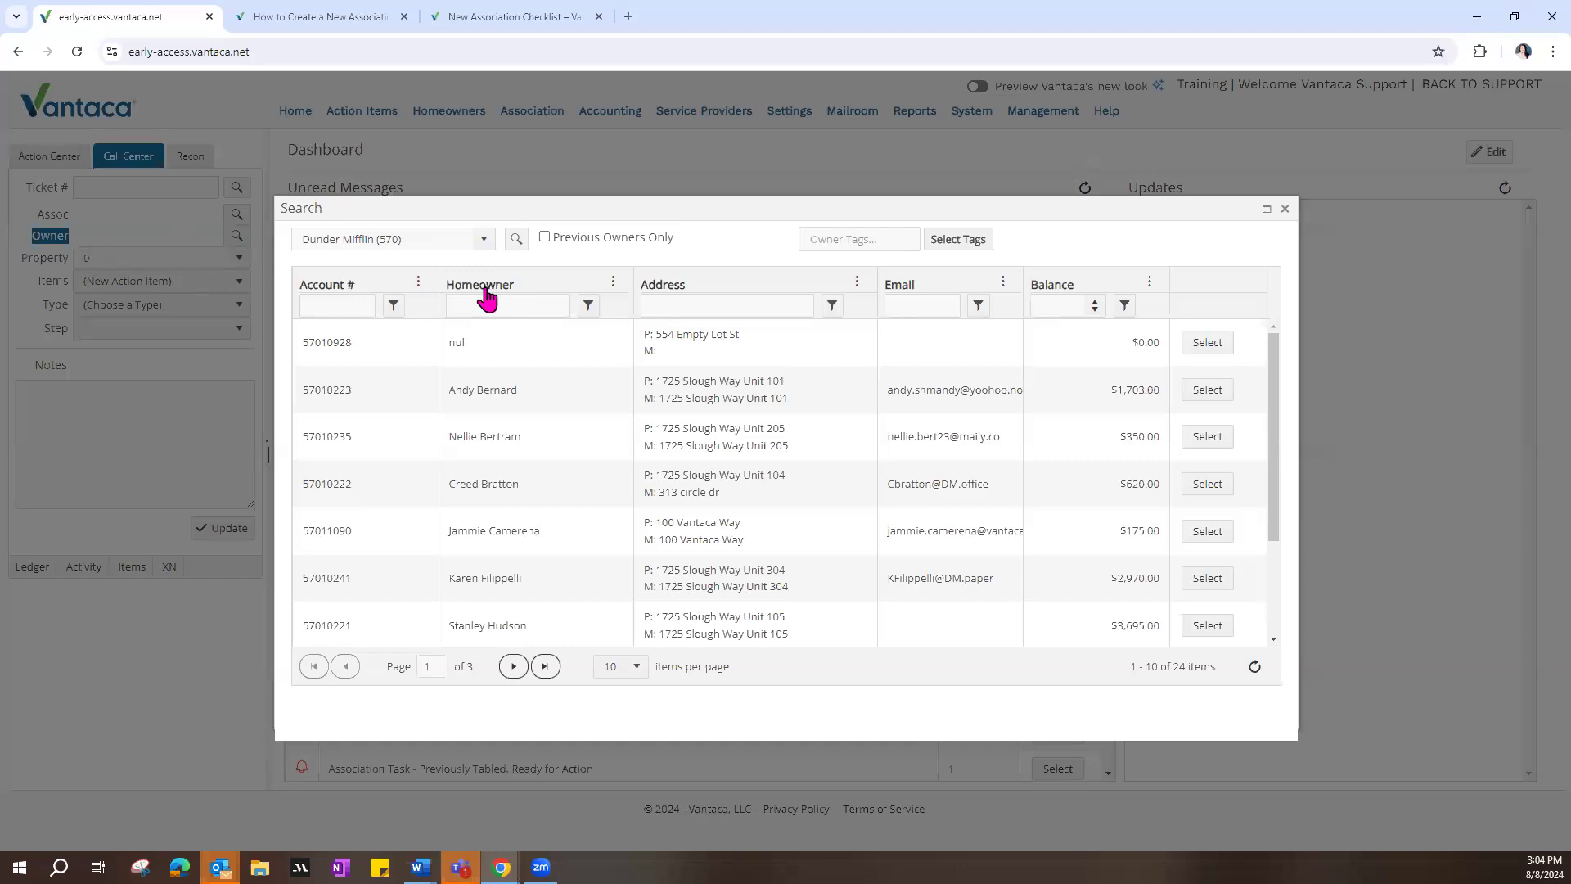
left_click(484, 239)
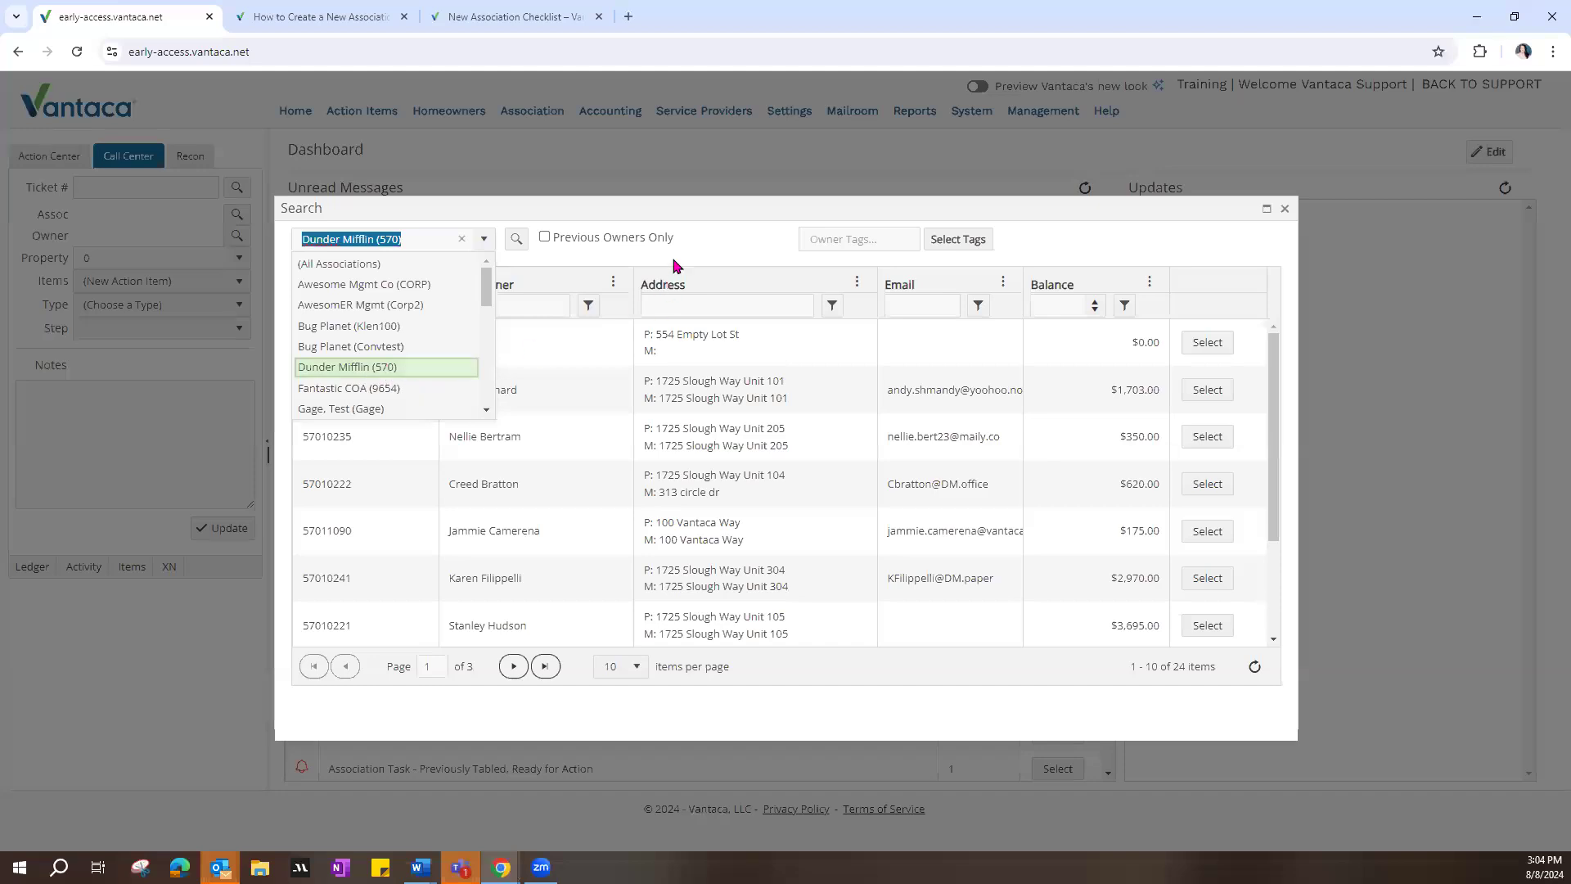
left_click(704, 252)
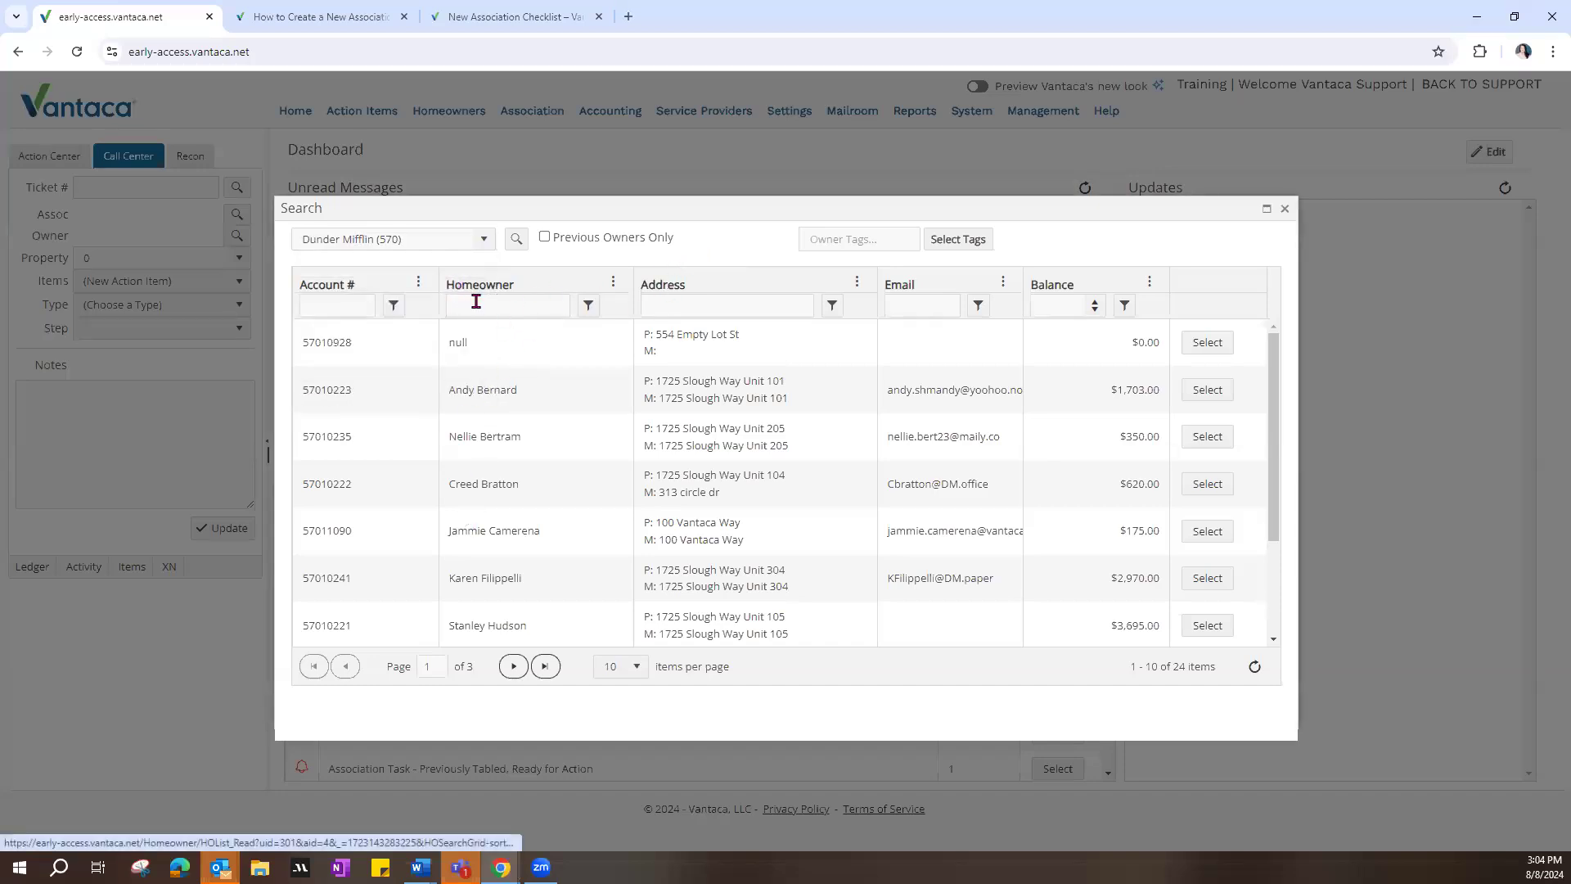
left_click(475, 304)
type("jammi")
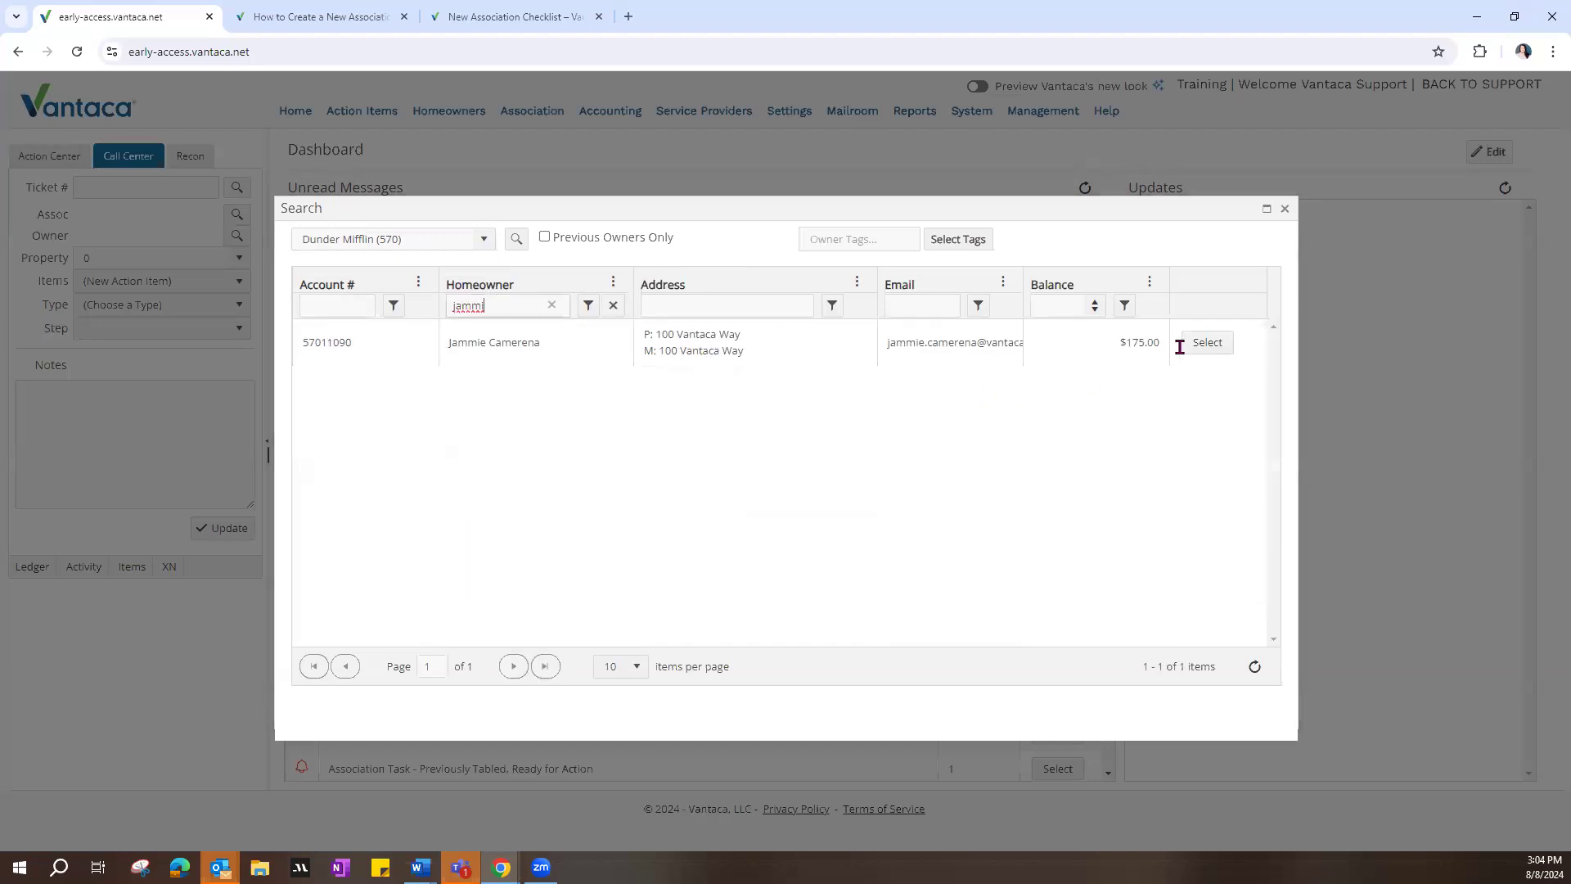
left_click(1203, 352)
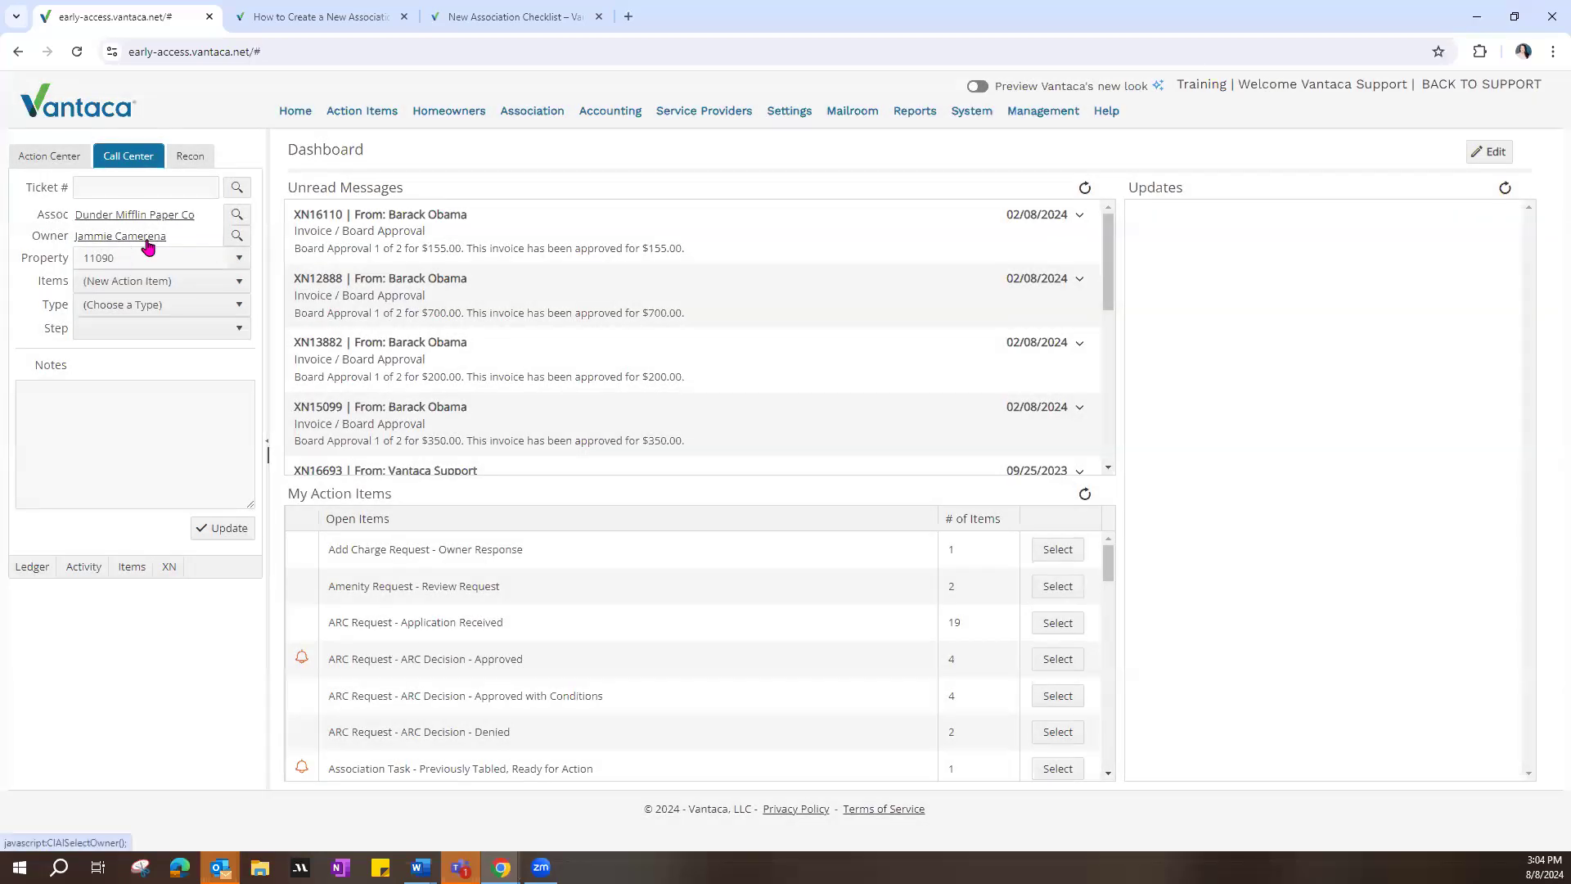
Step: Open the selected owner's action items and start a new action item for the account
left_click(147, 245)
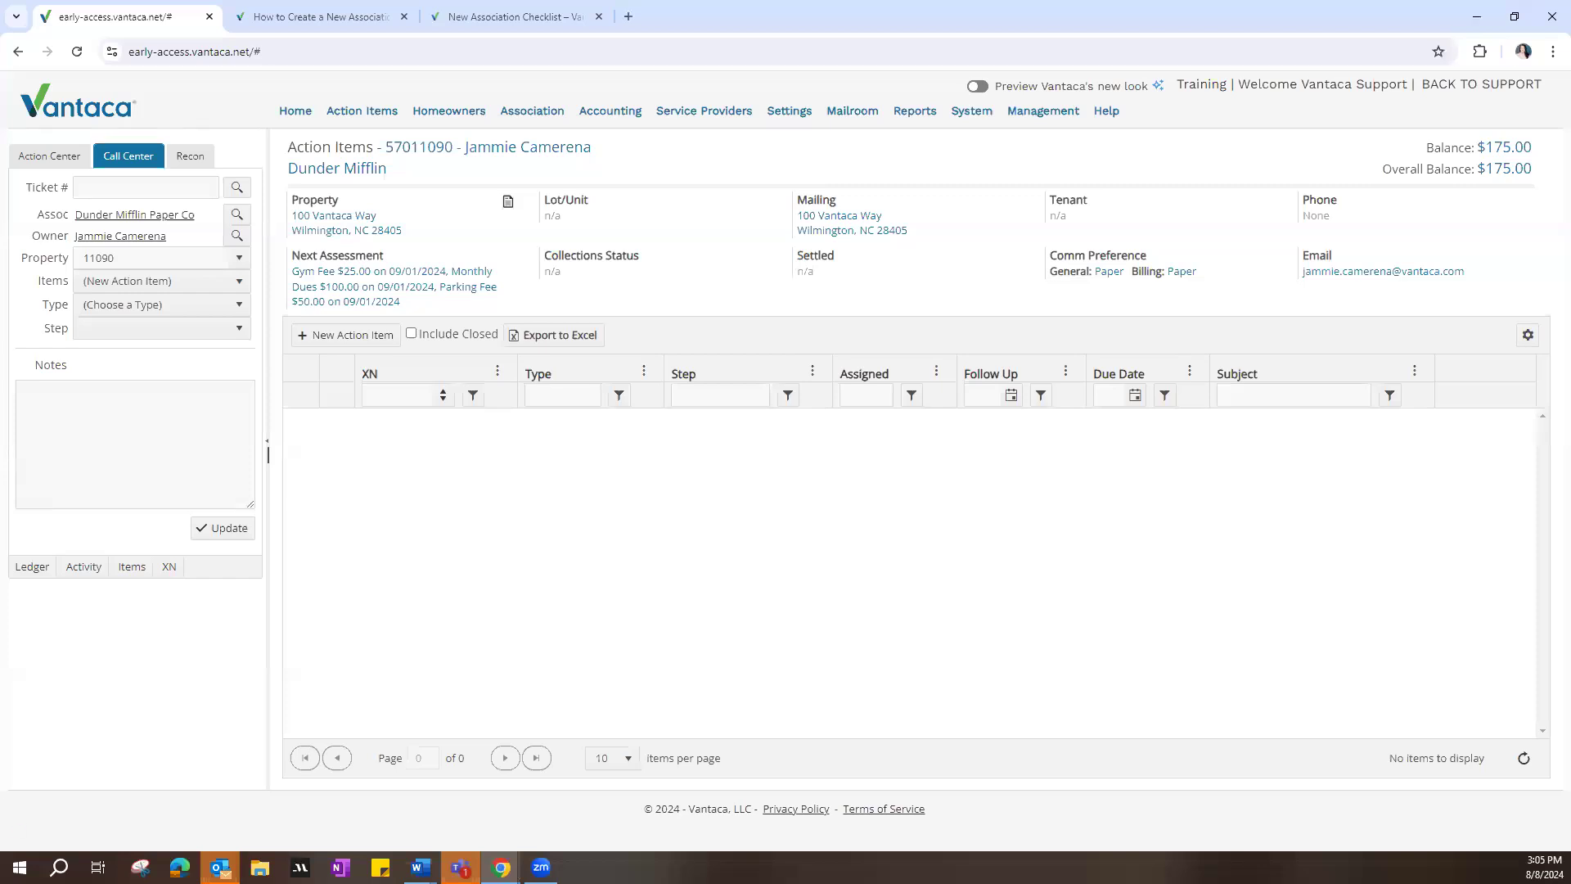
key("alt+Tab")
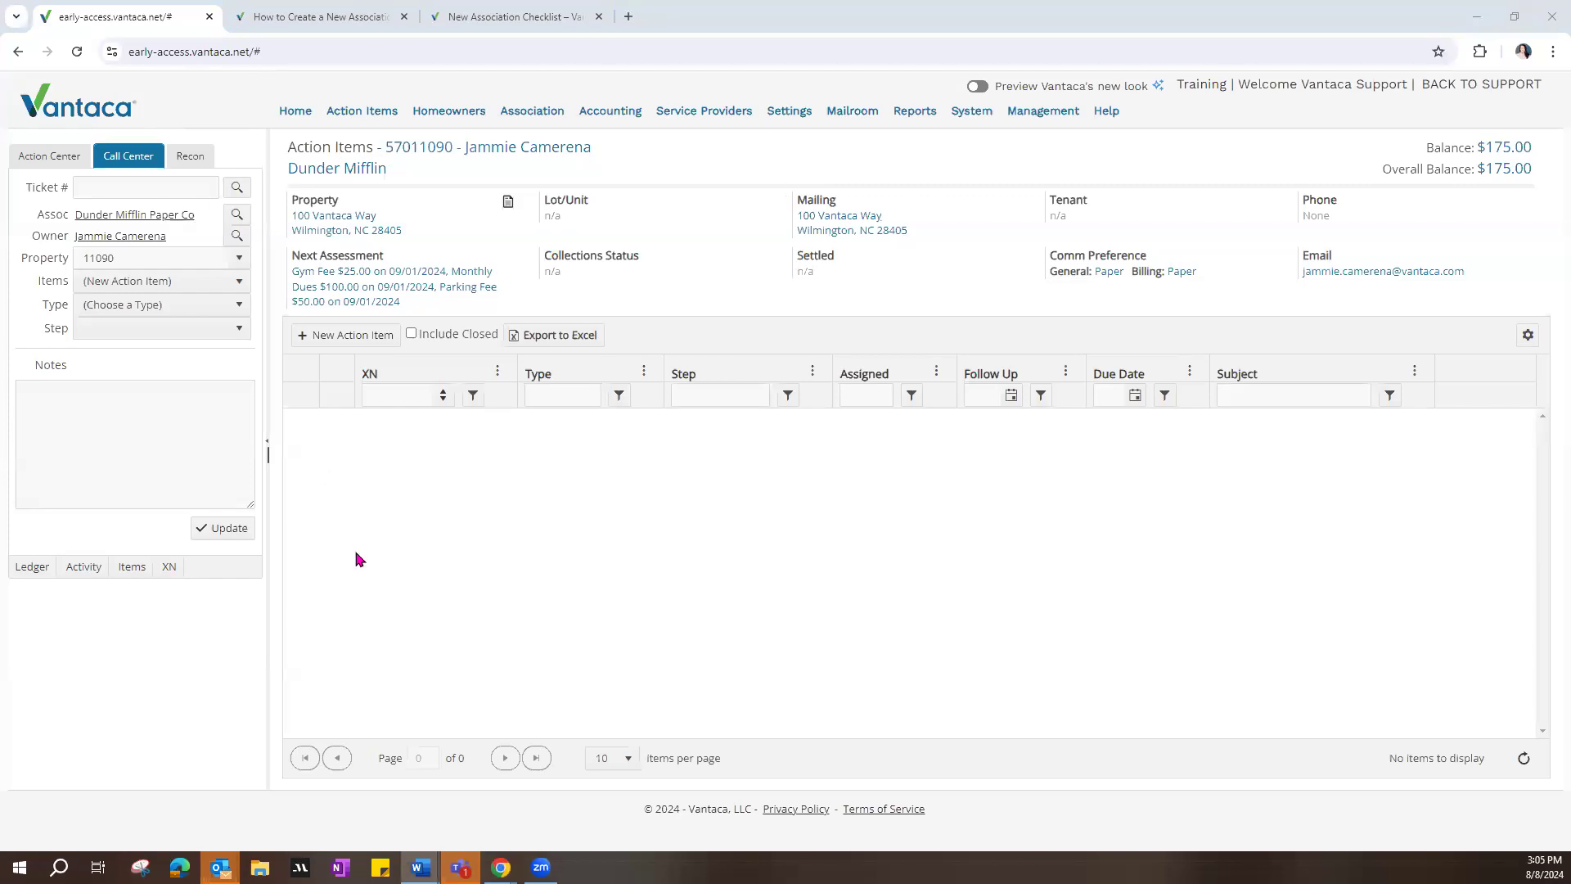
left_click(372, 337)
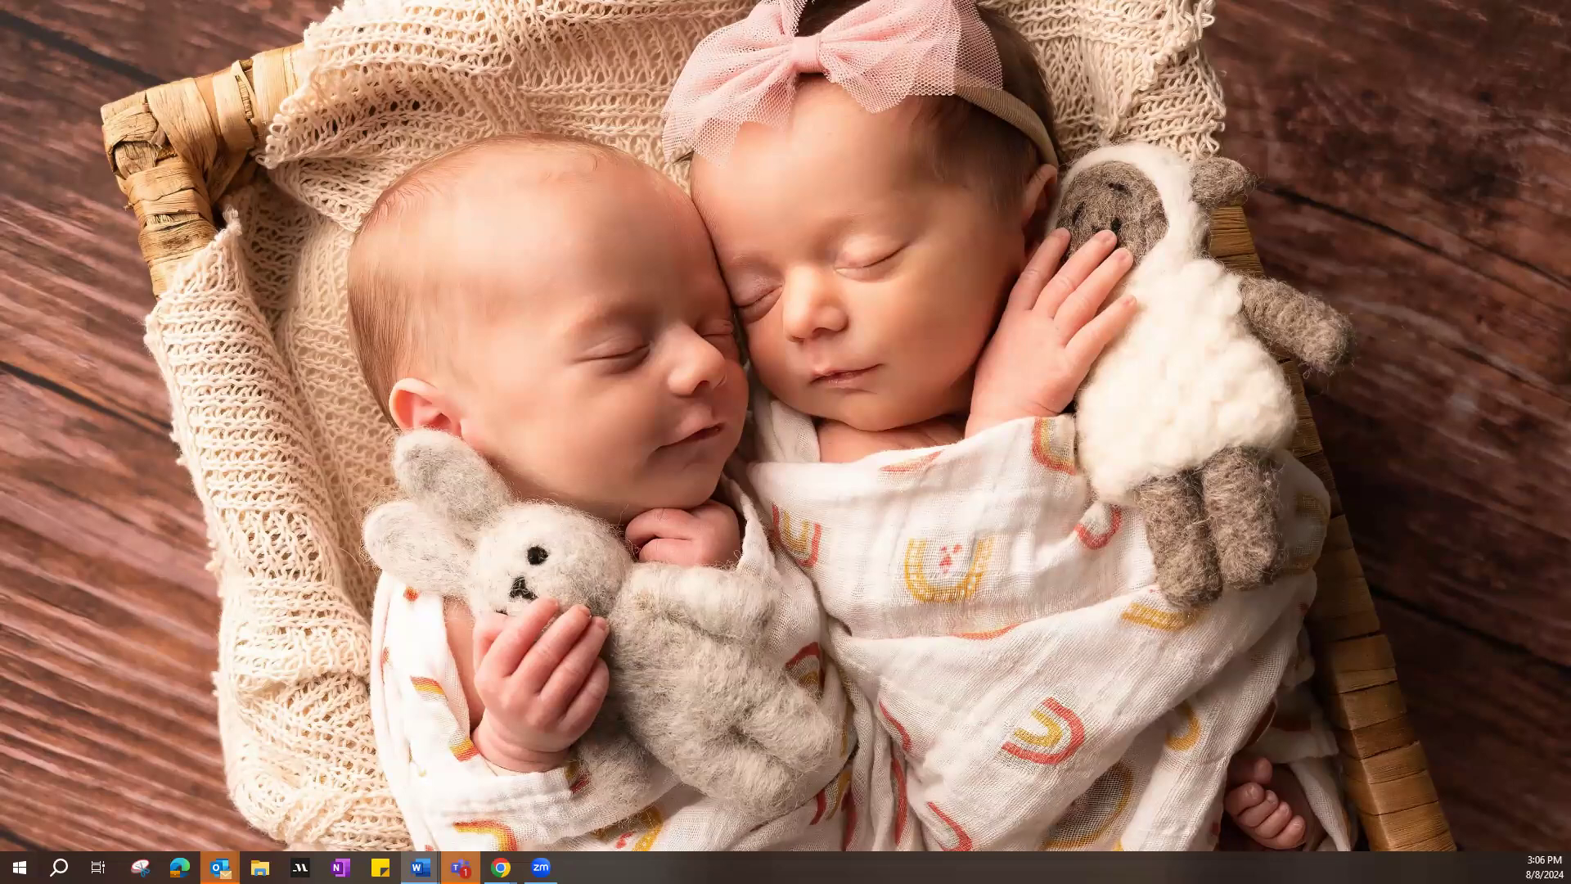
mouse_move(501, 867)
left_click(584, 798)
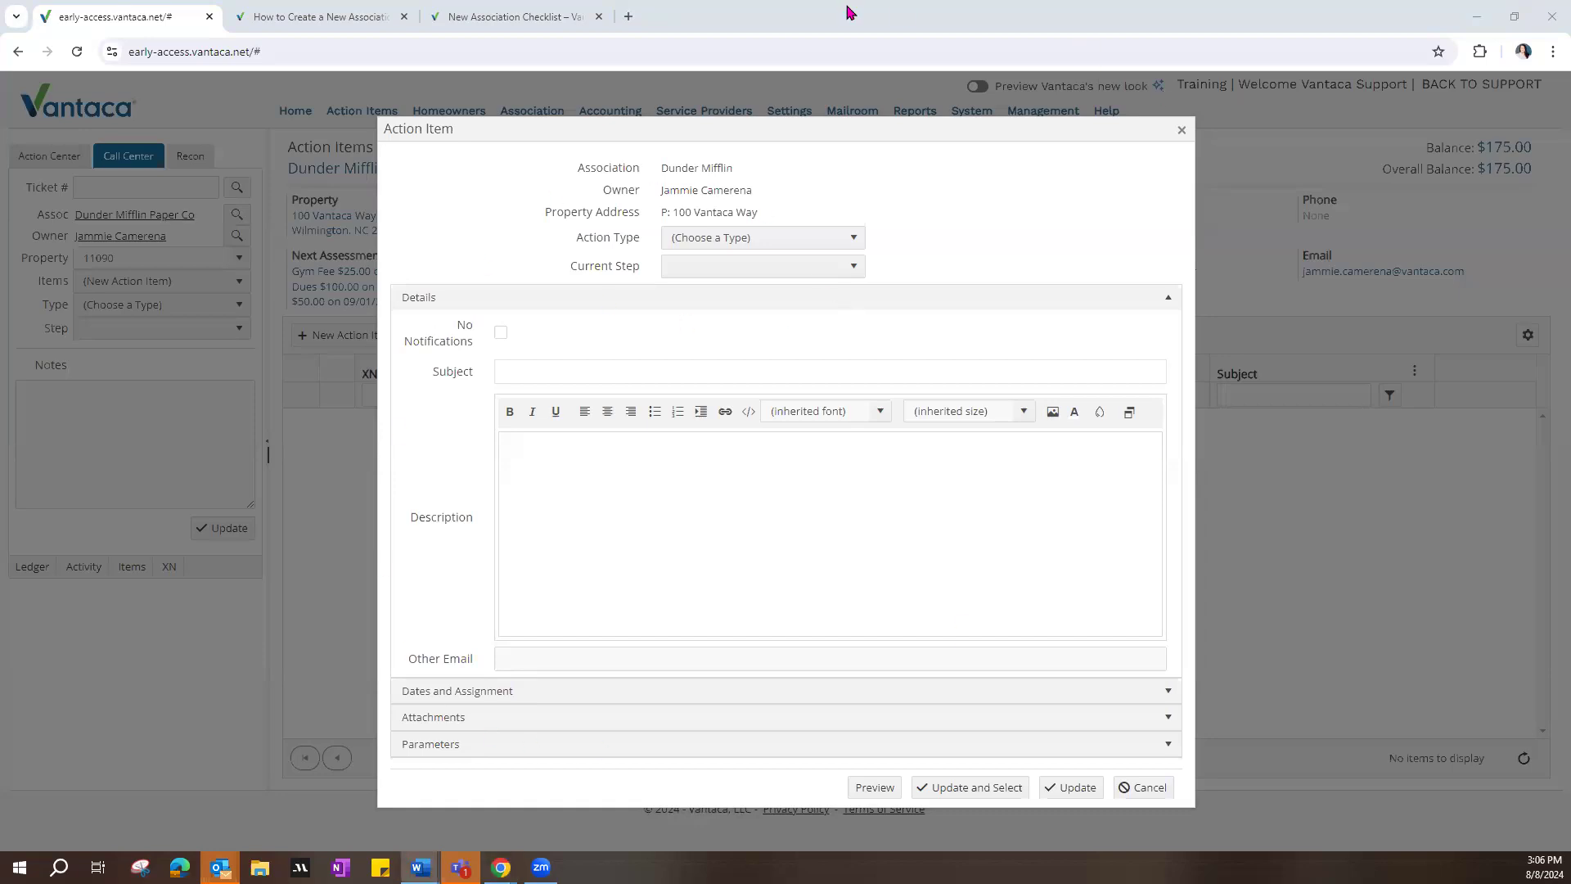
left_click_drag(584, 166, 773, 182)
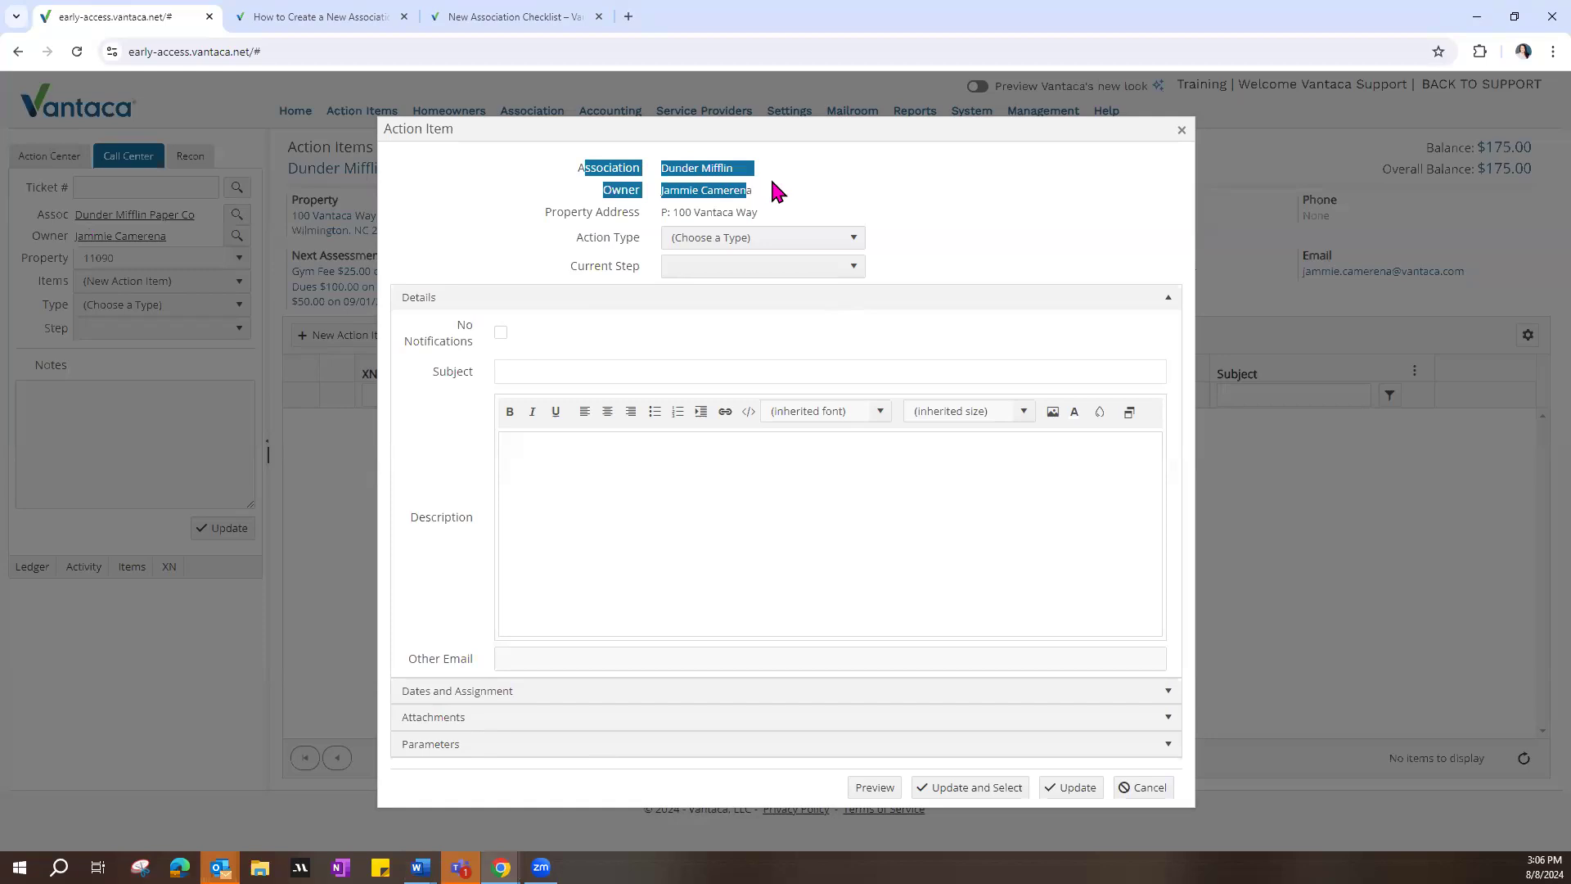
left_click(688, 188)
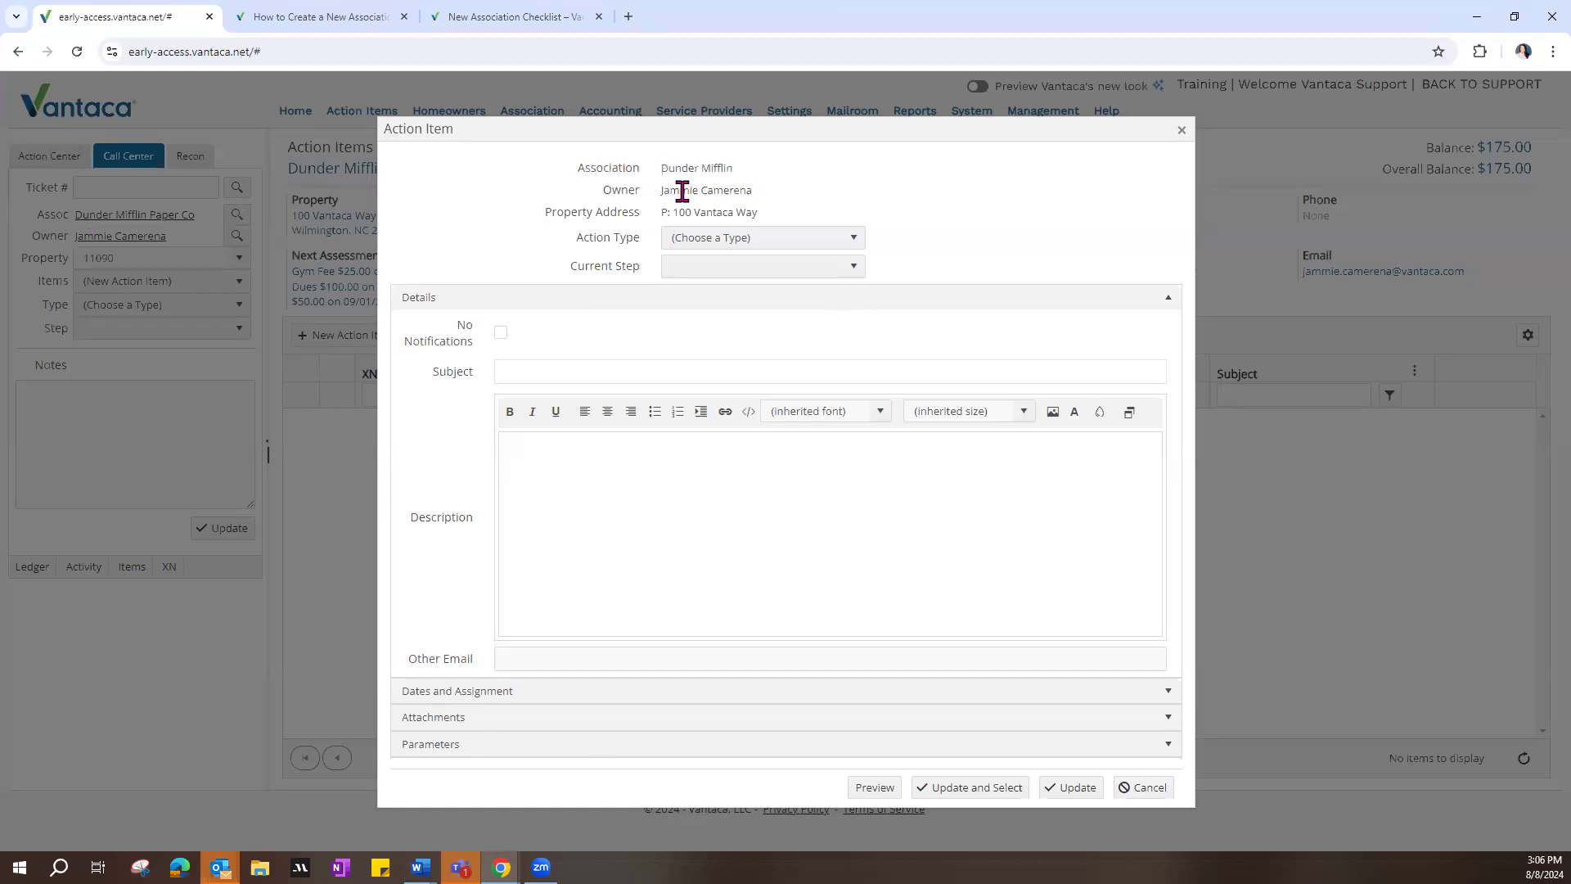
Step: Set the action type to Ownership Transfer, show the attachment options, and save and select the action item
left_click(848, 239)
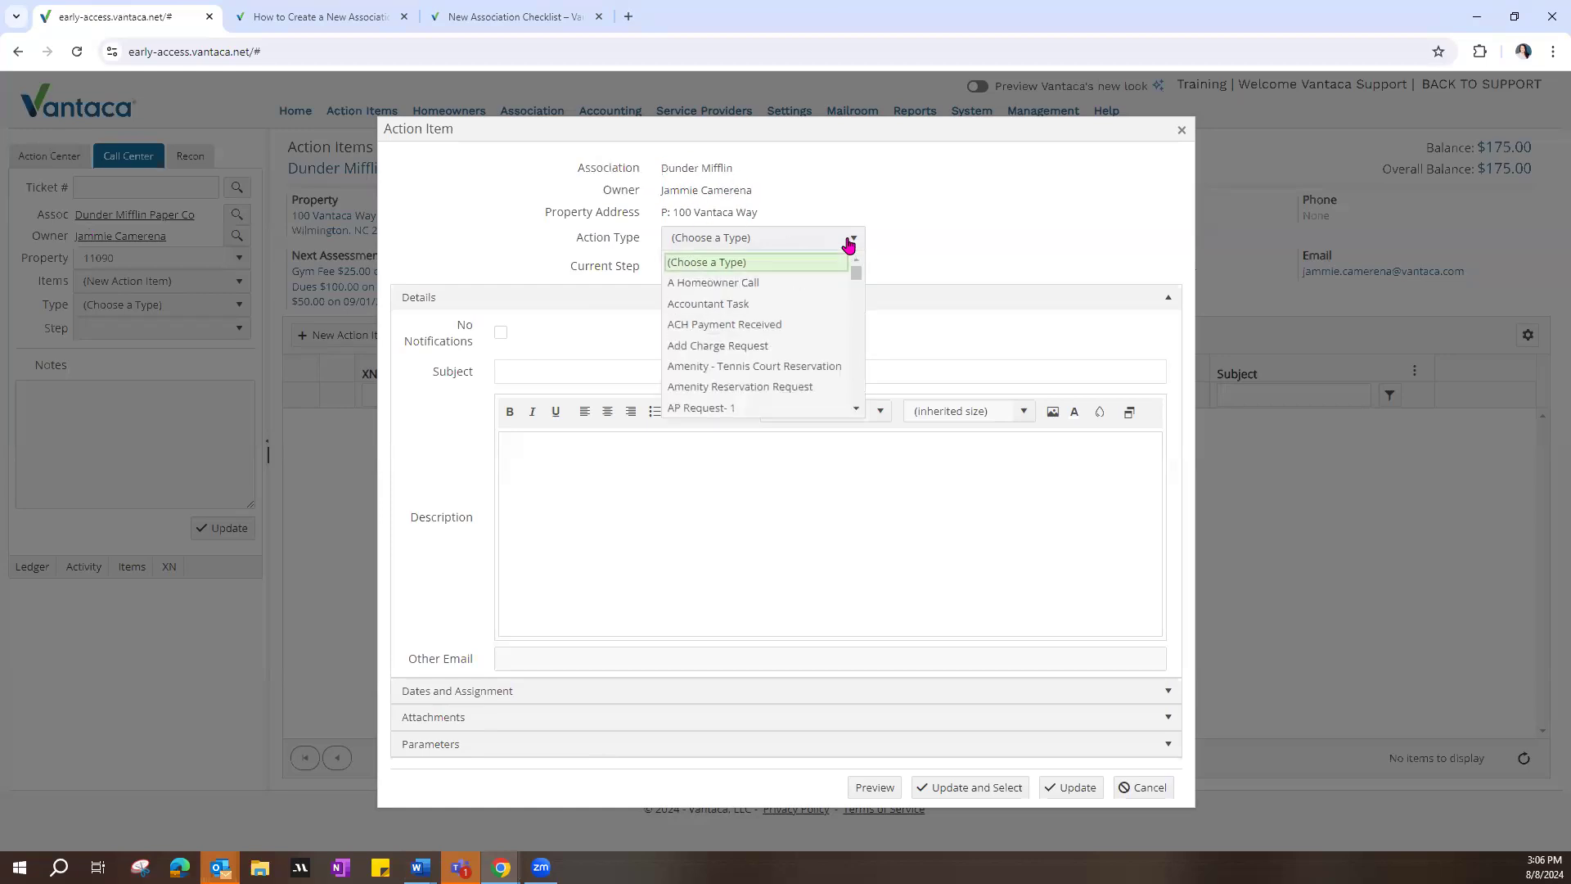
key("o")
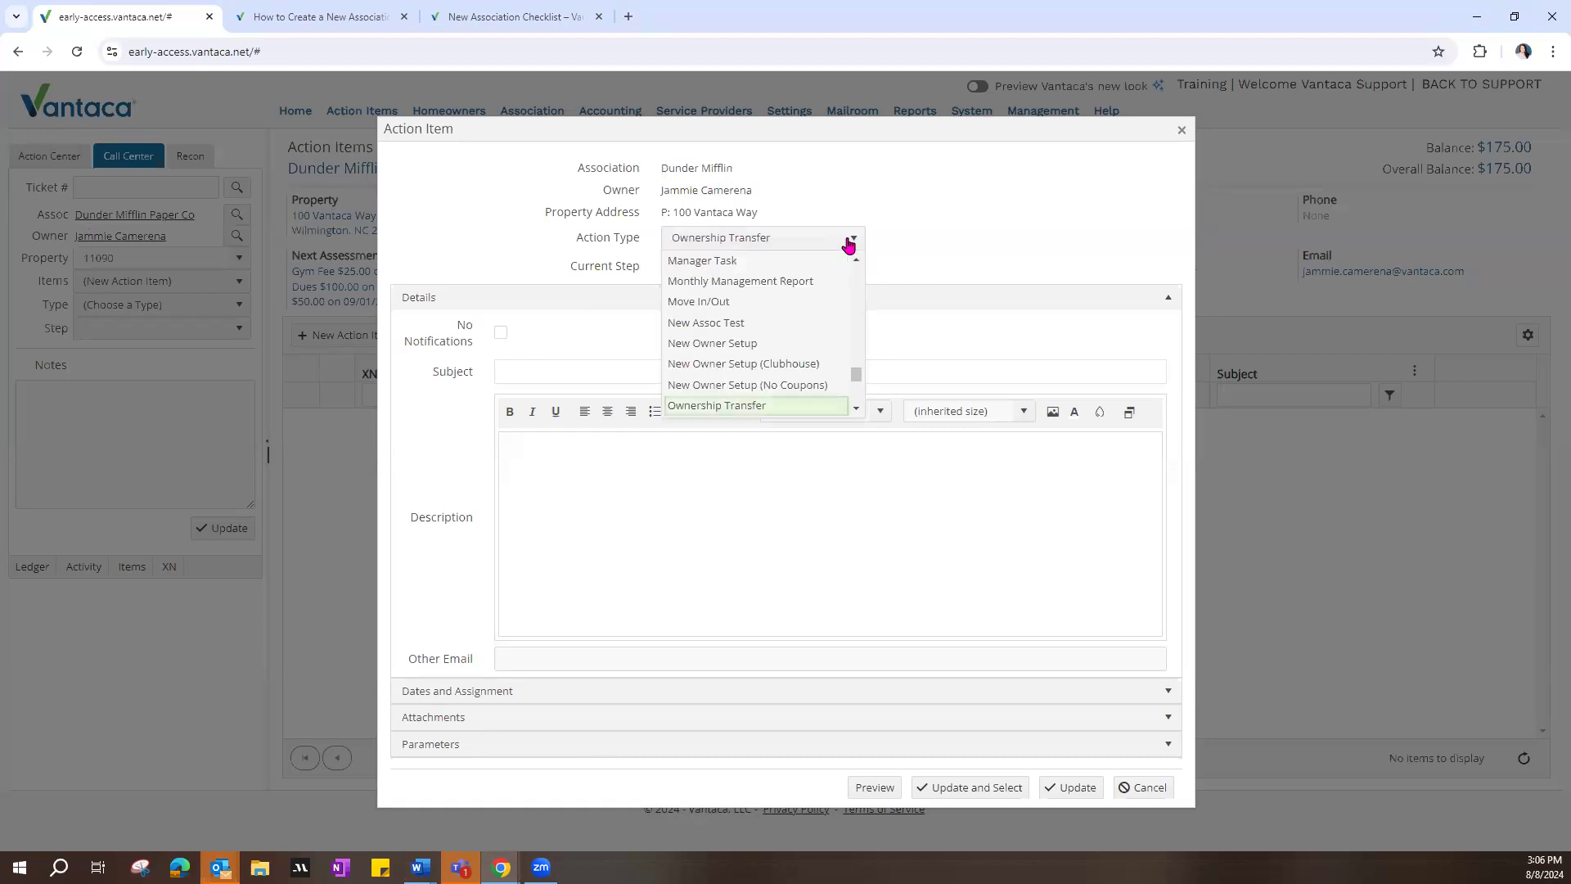
left_click(717, 407)
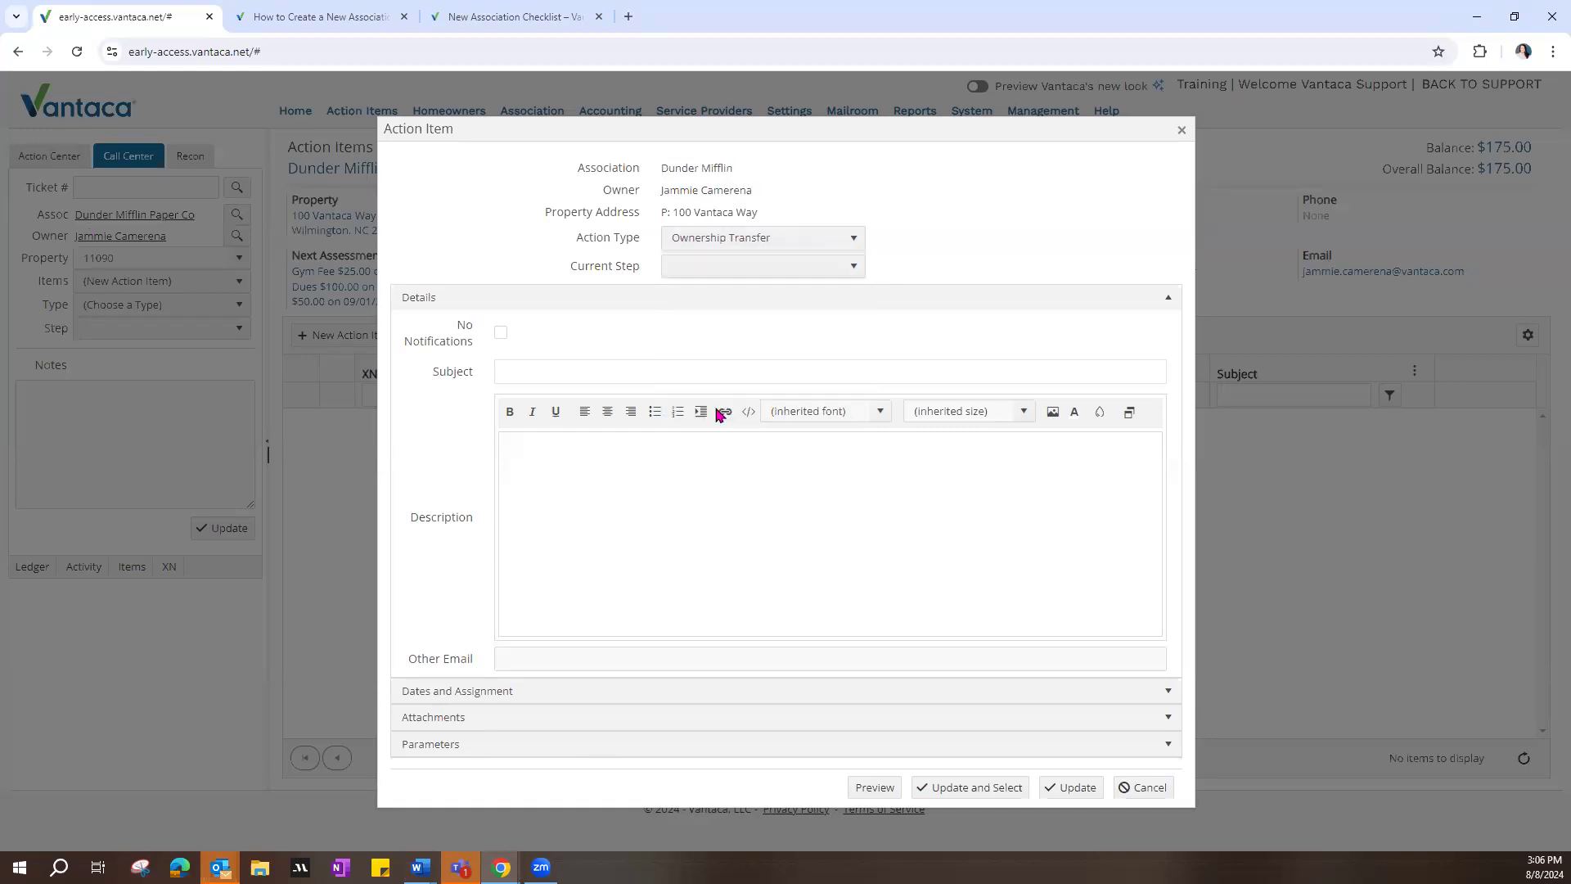
left_click_drag(576, 263, 729, 275)
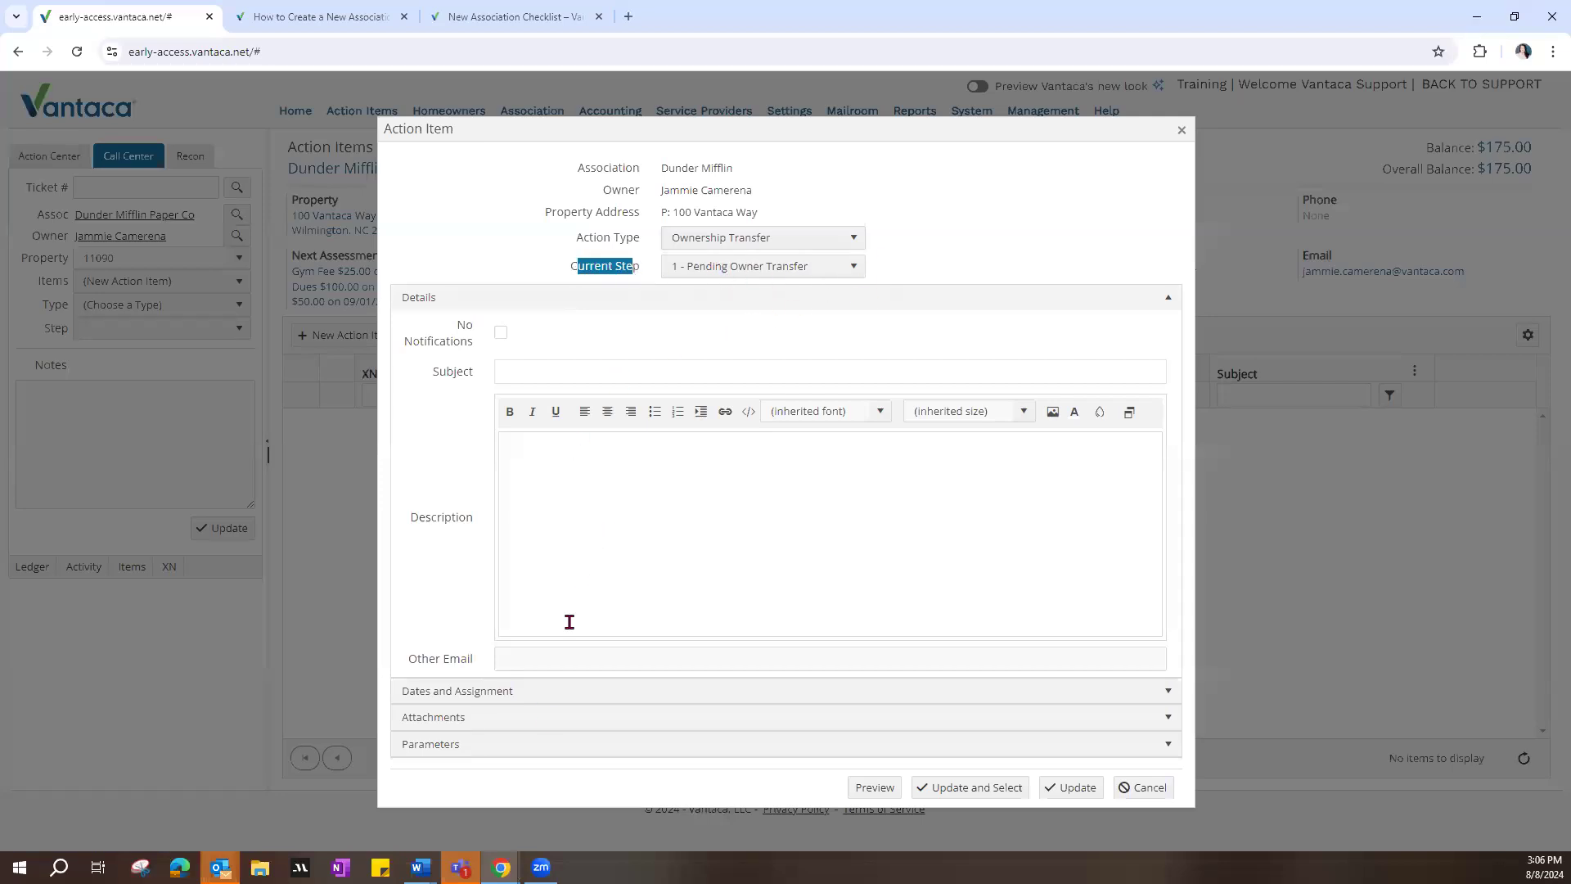
left_click(484, 715)
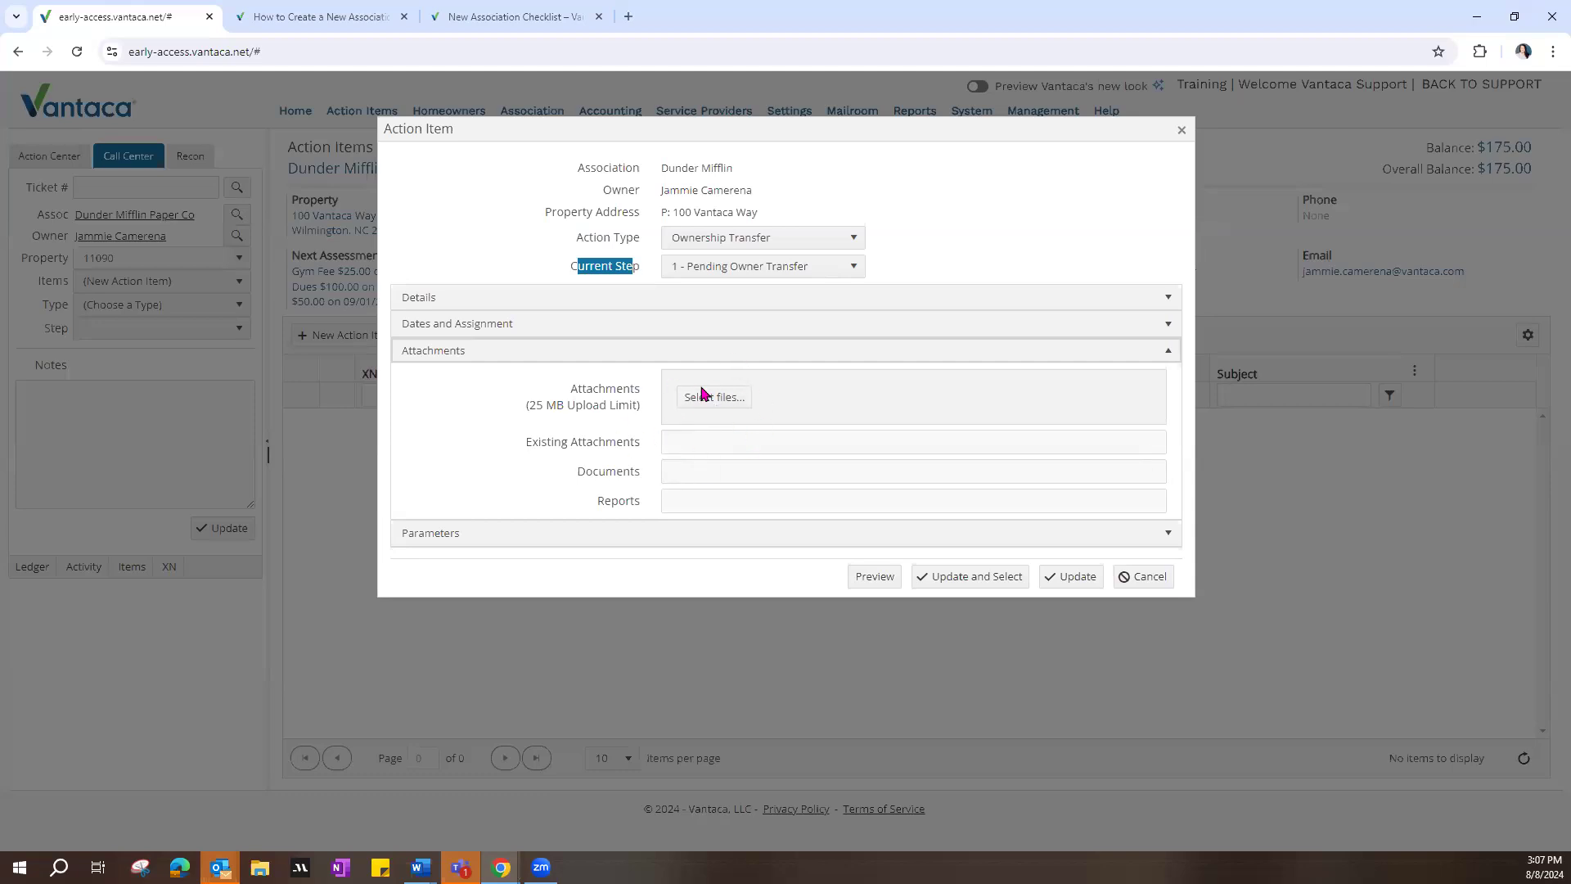
left_click(981, 580)
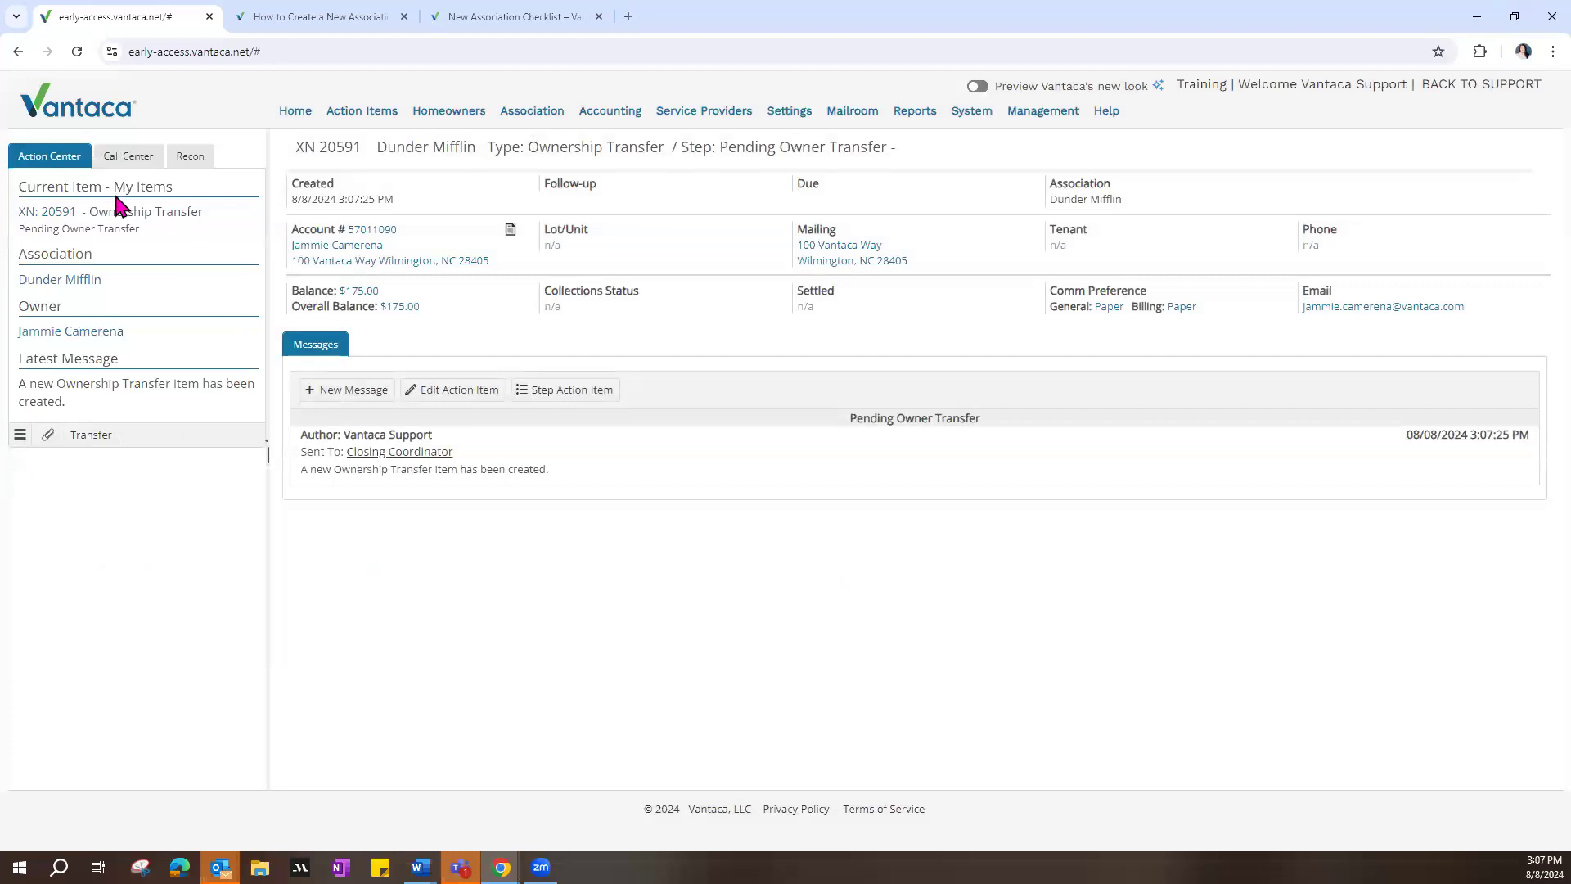
Step: Start the transfer from the current action item and create a new homeowner record from the new owner search
left_click(87, 437)
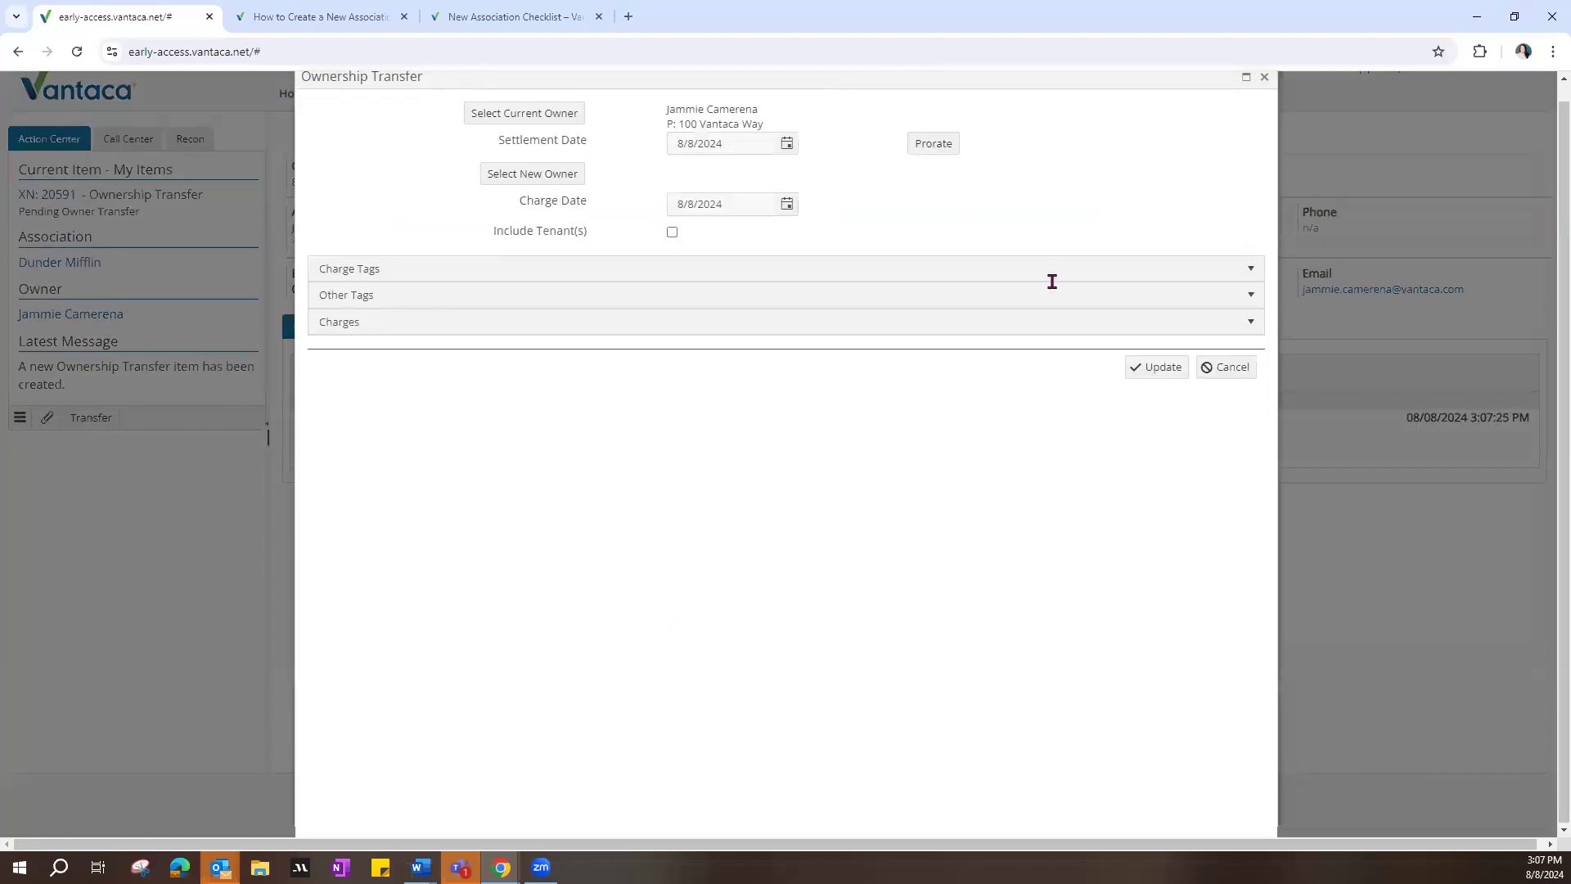
left_click_drag(666, 109, 766, 113)
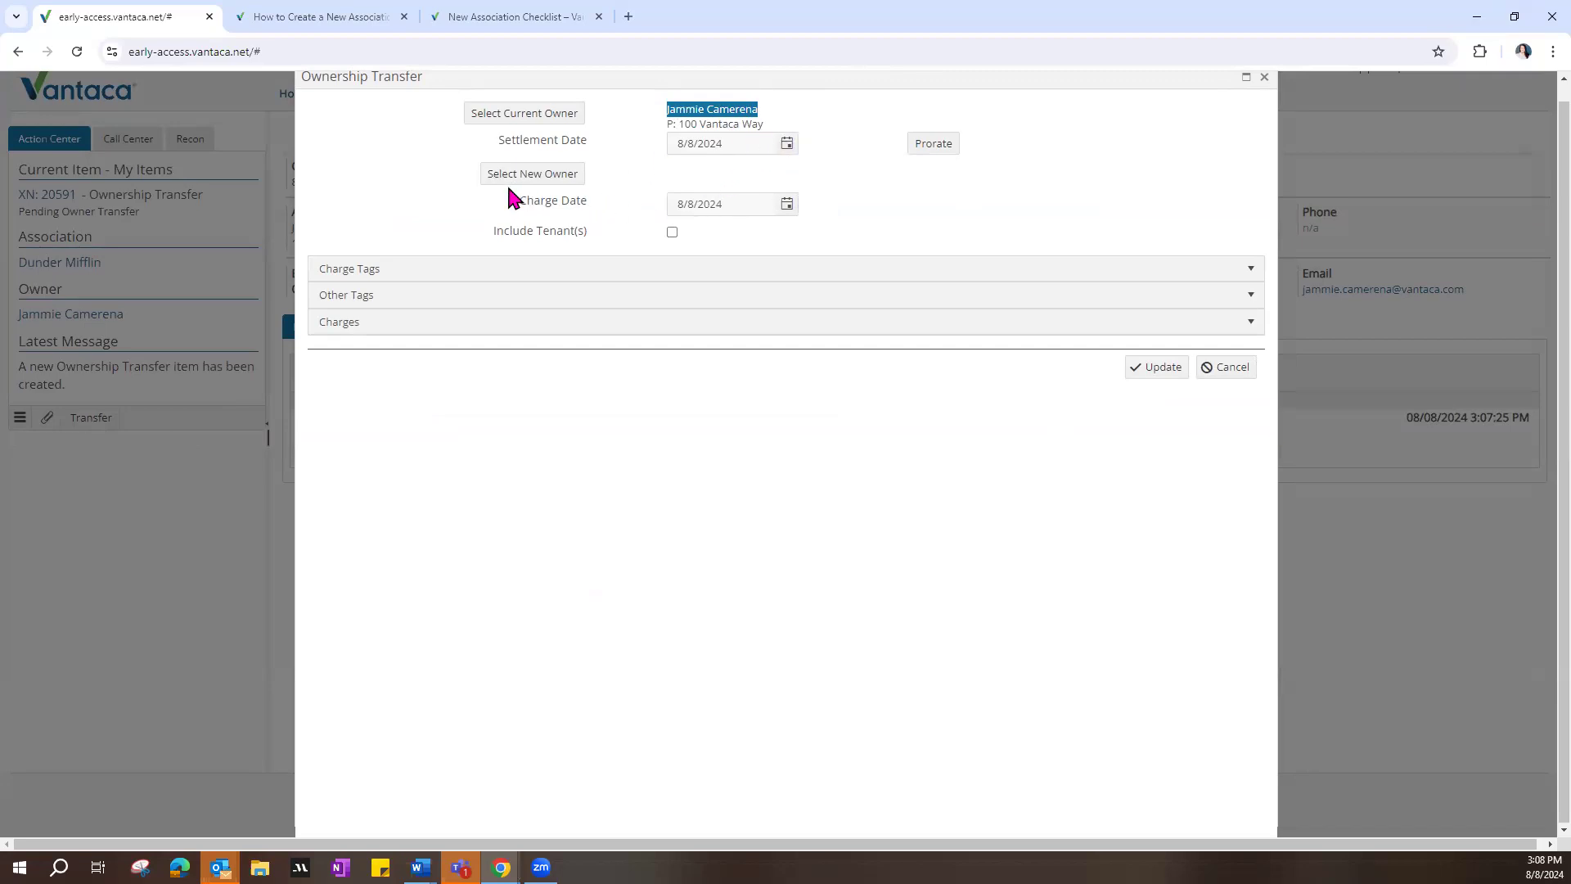
left_click(564, 186)
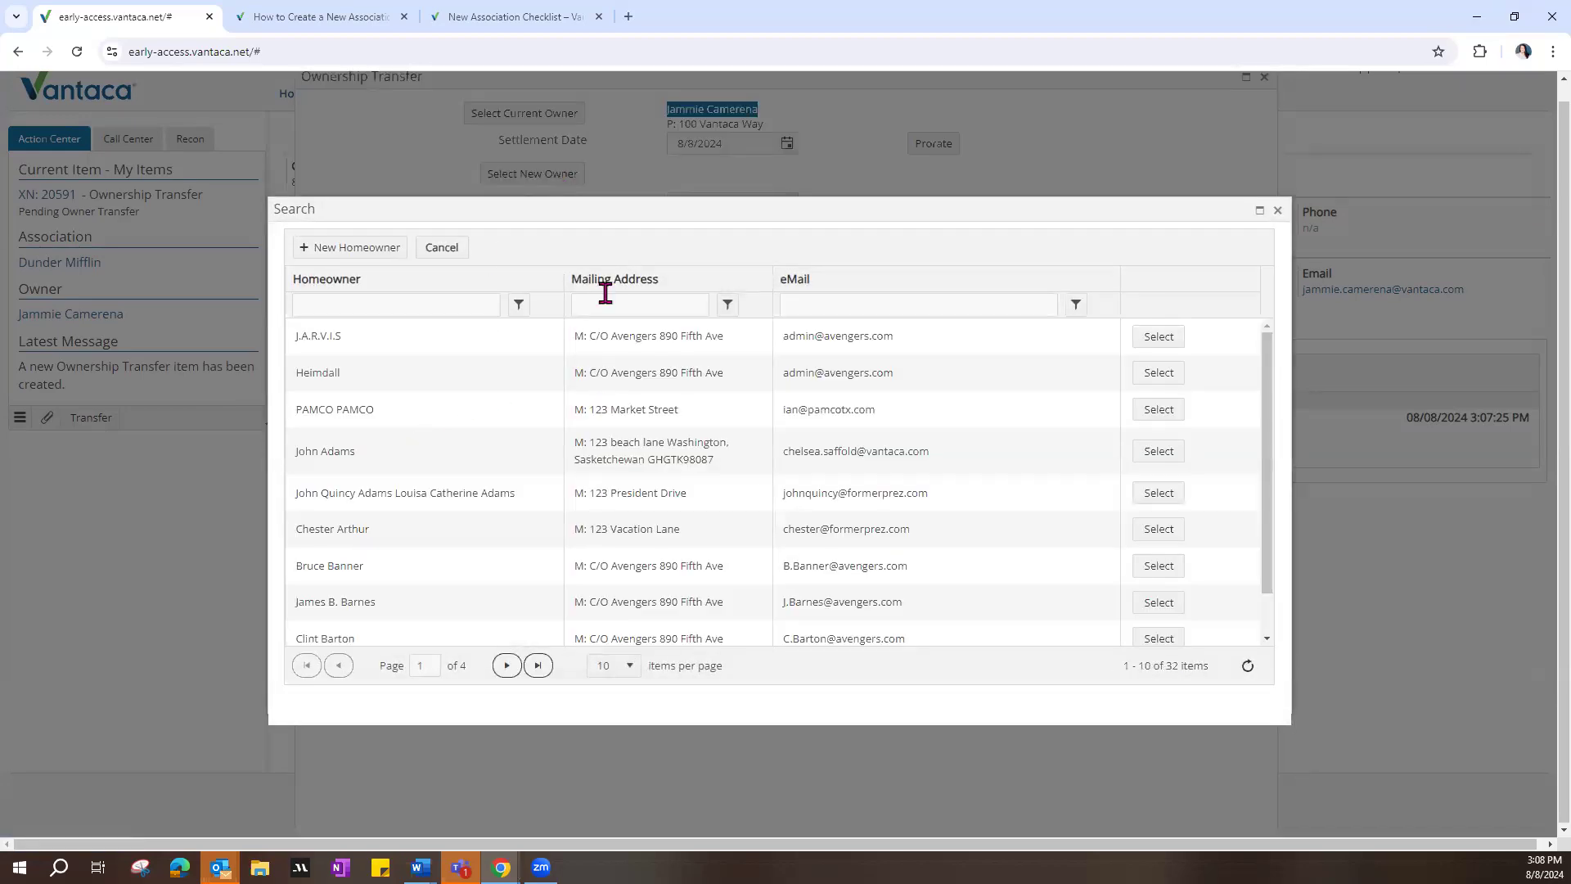
scroll(653, 480, "down", 1)
scroll(660, 522, "up", 1)
left_click(371, 252)
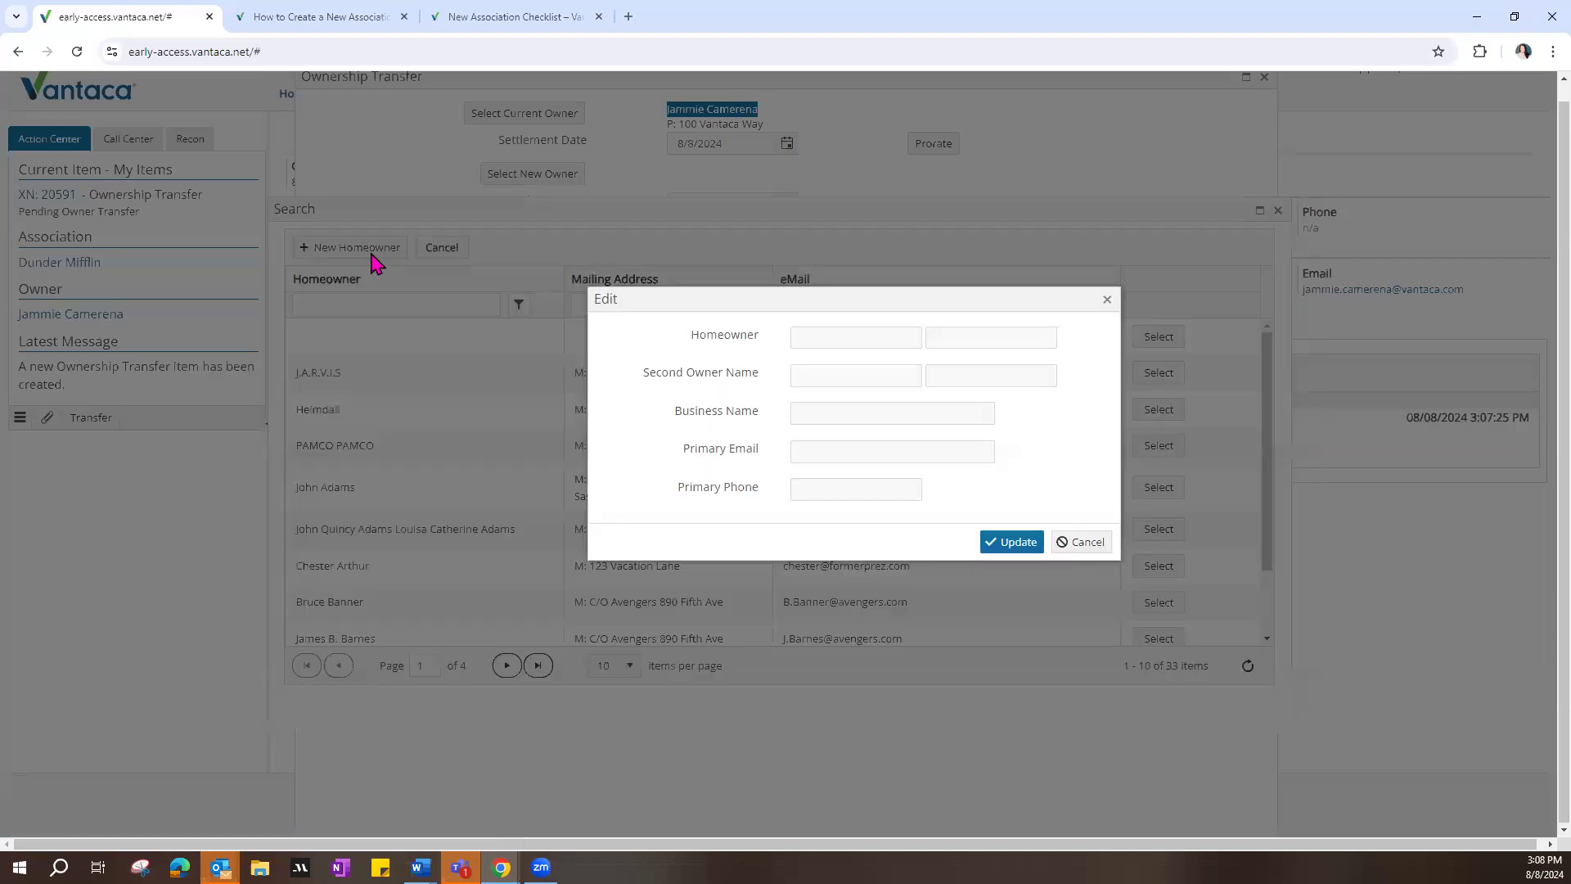
Step: Enter the homeowner's first and last names and the second owner's first and last names in the new record
left_click(819, 337)
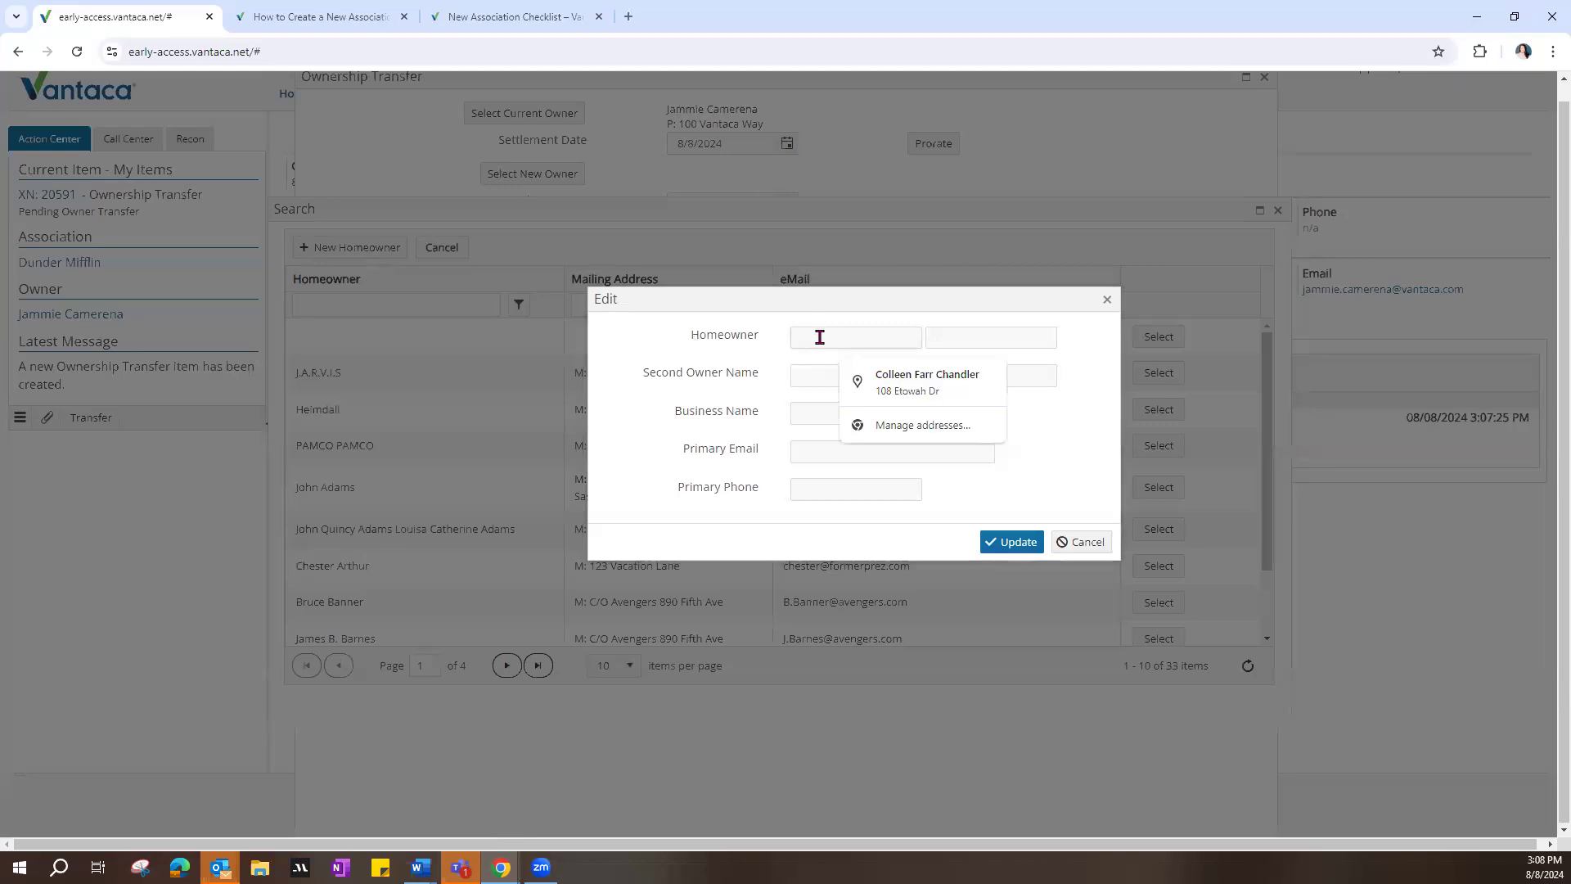
type("Carol")
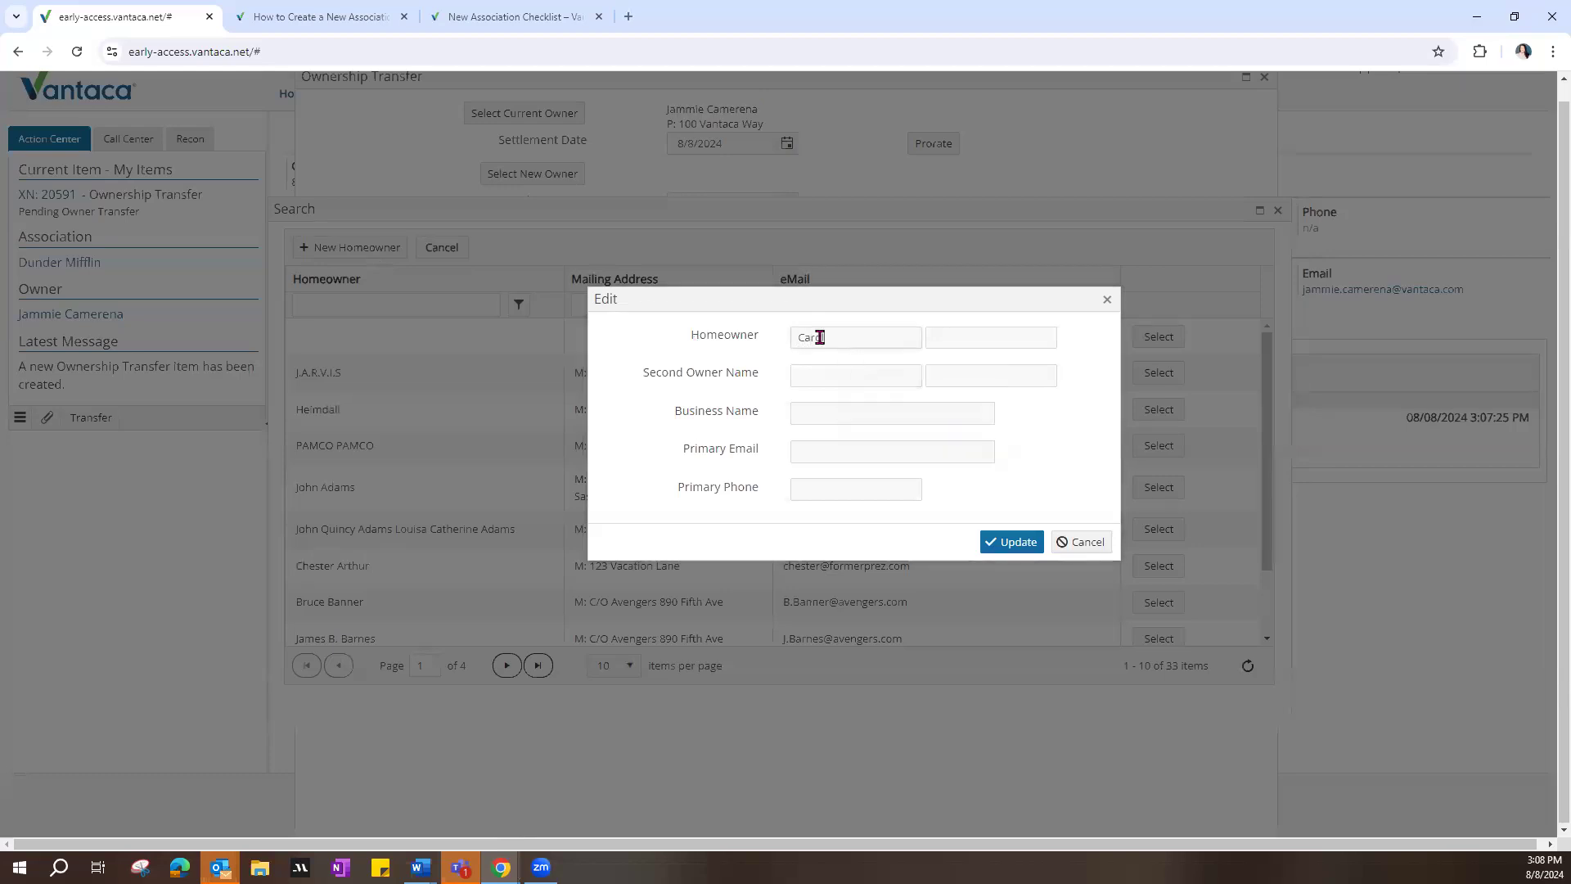
left_click(993, 334)
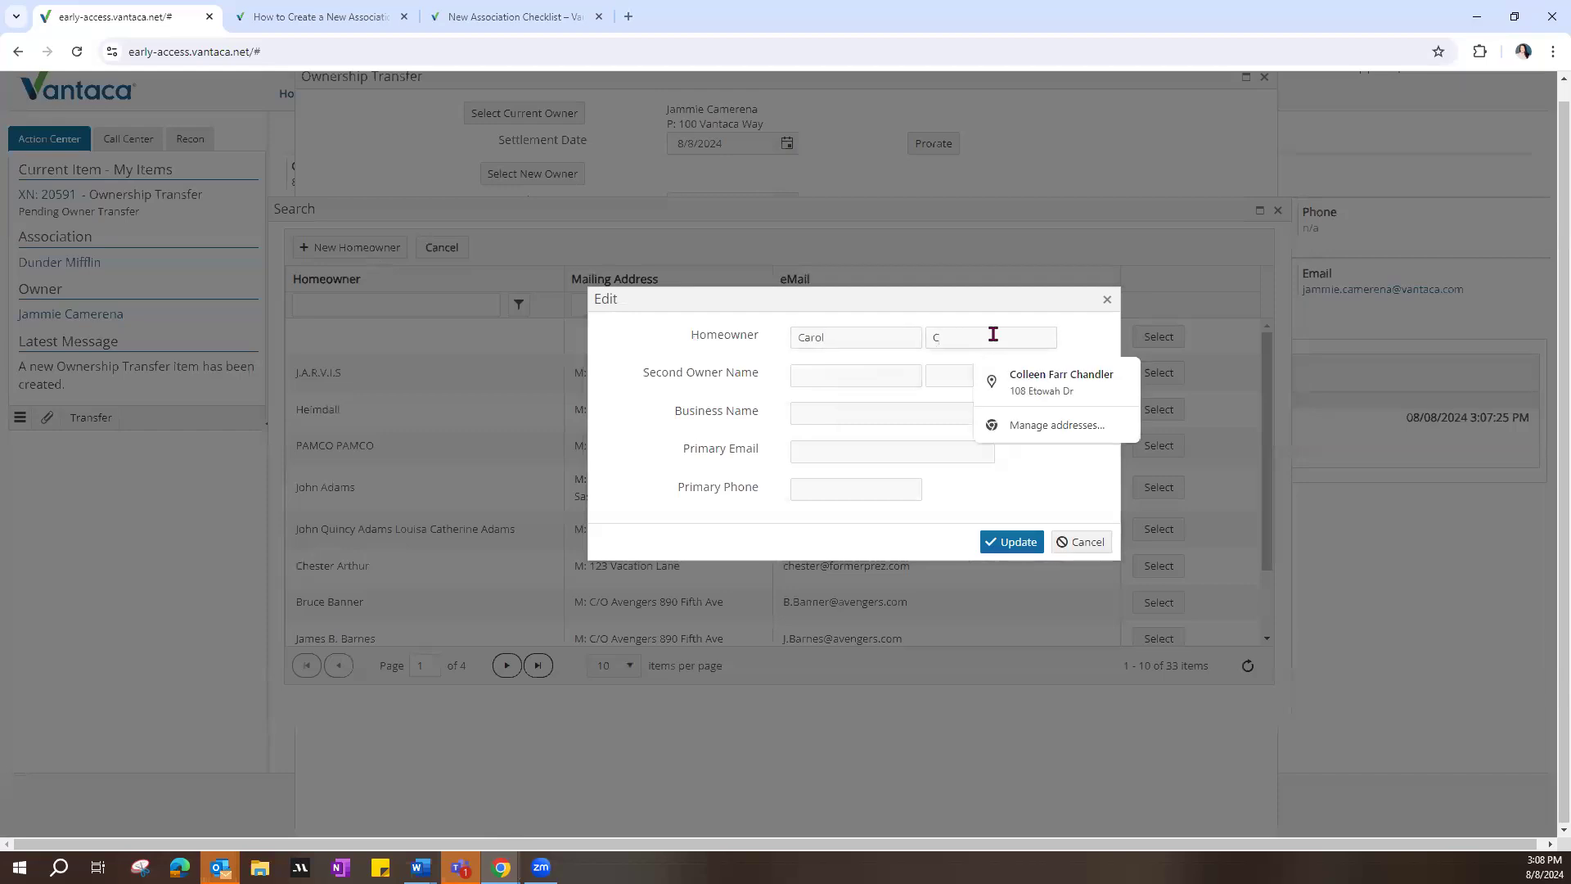
type("Creek")
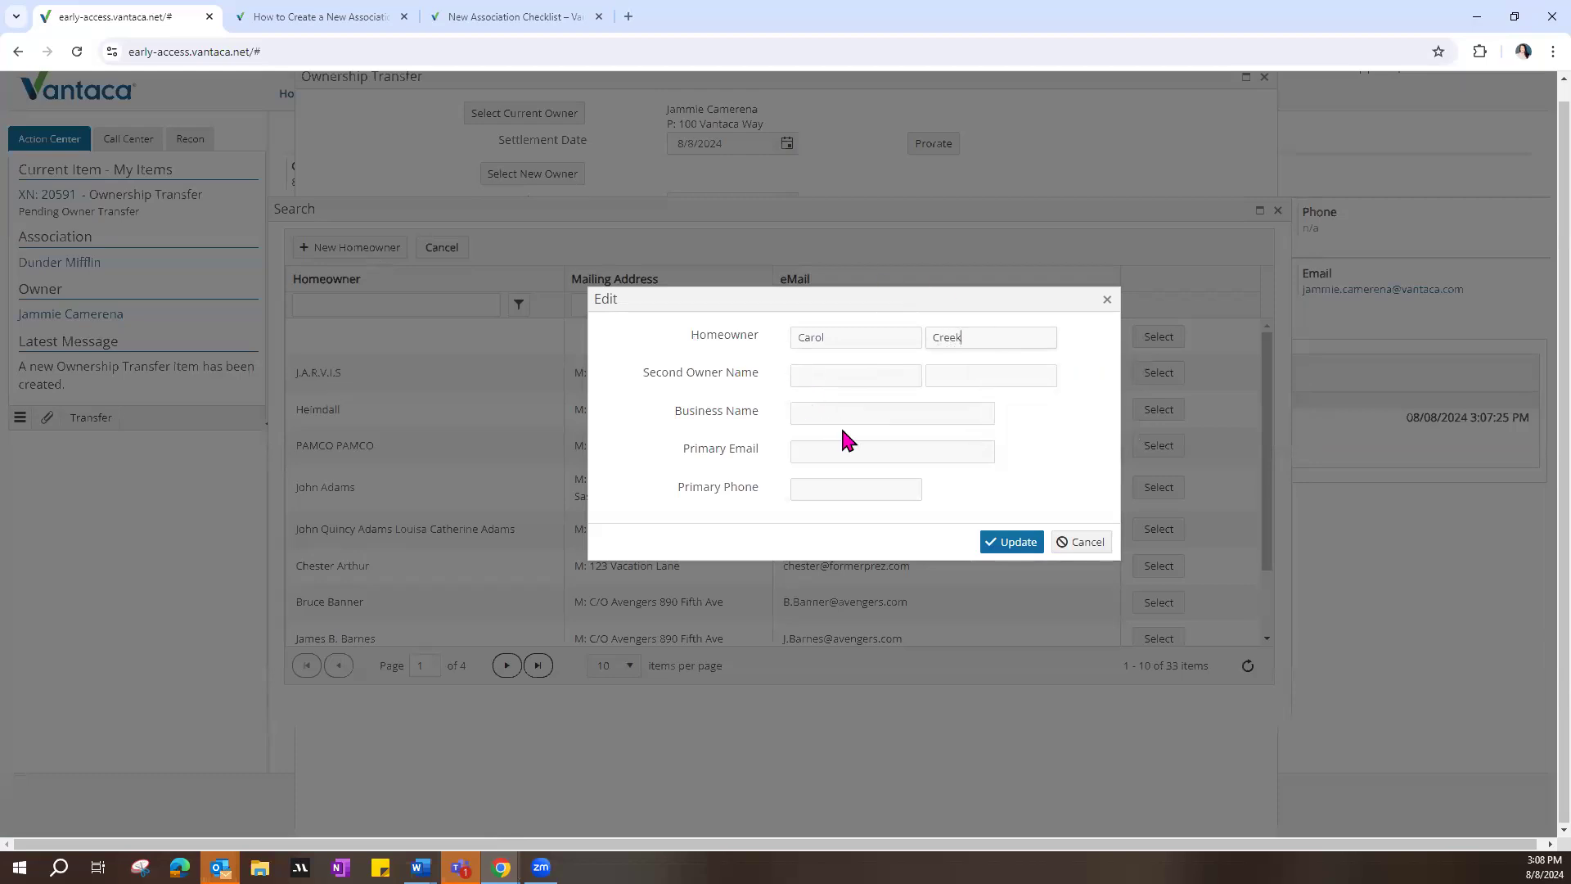
left_click(839, 379)
type("Jack")
left_click(950, 379)
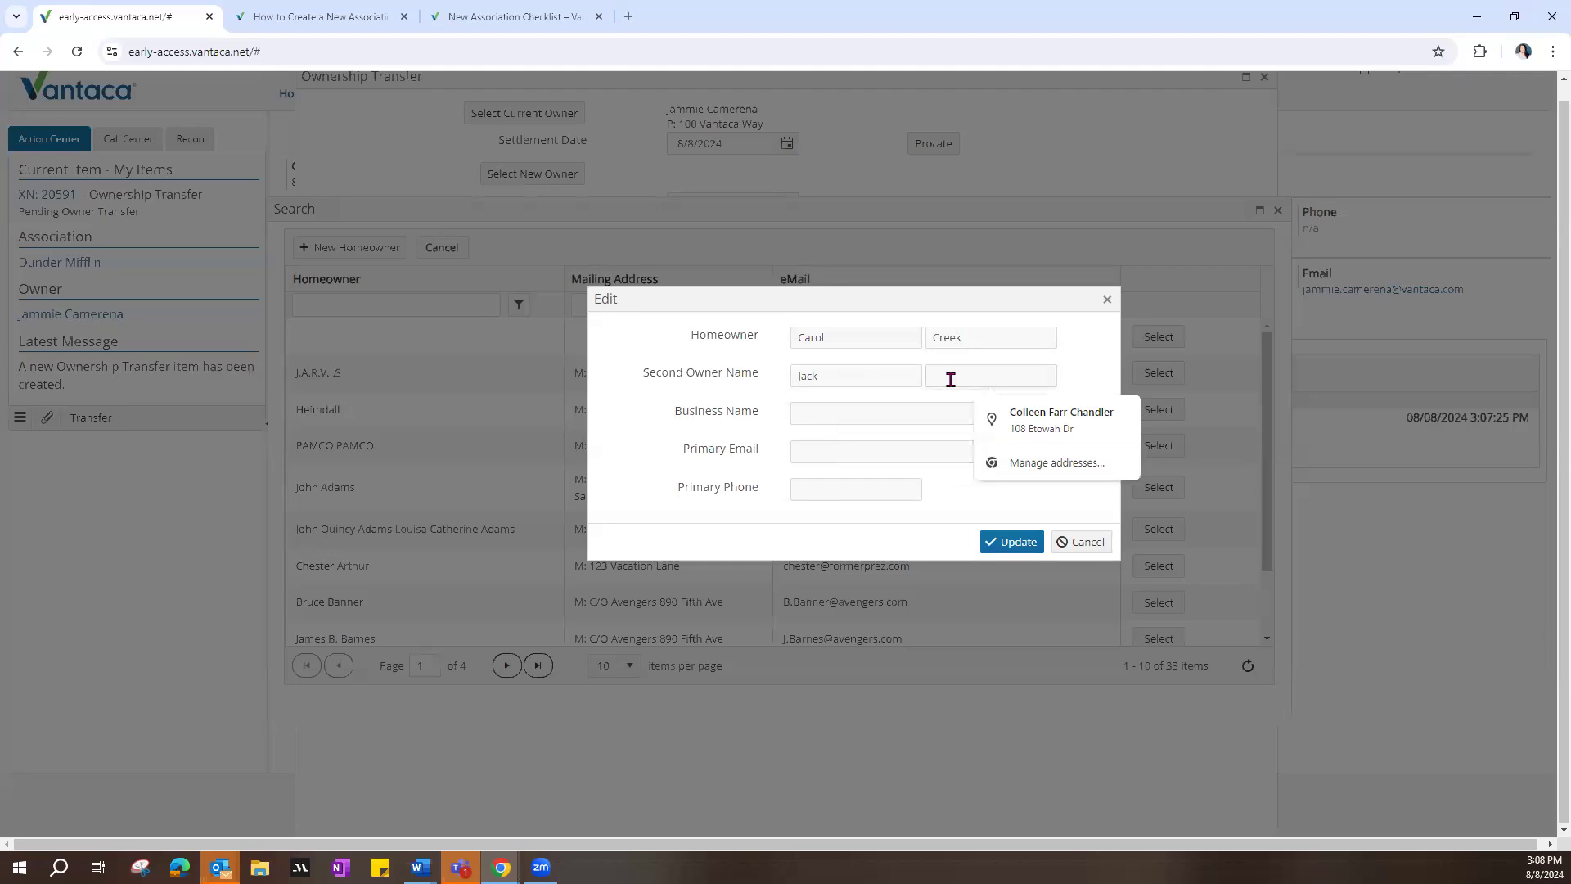
type("Smith")
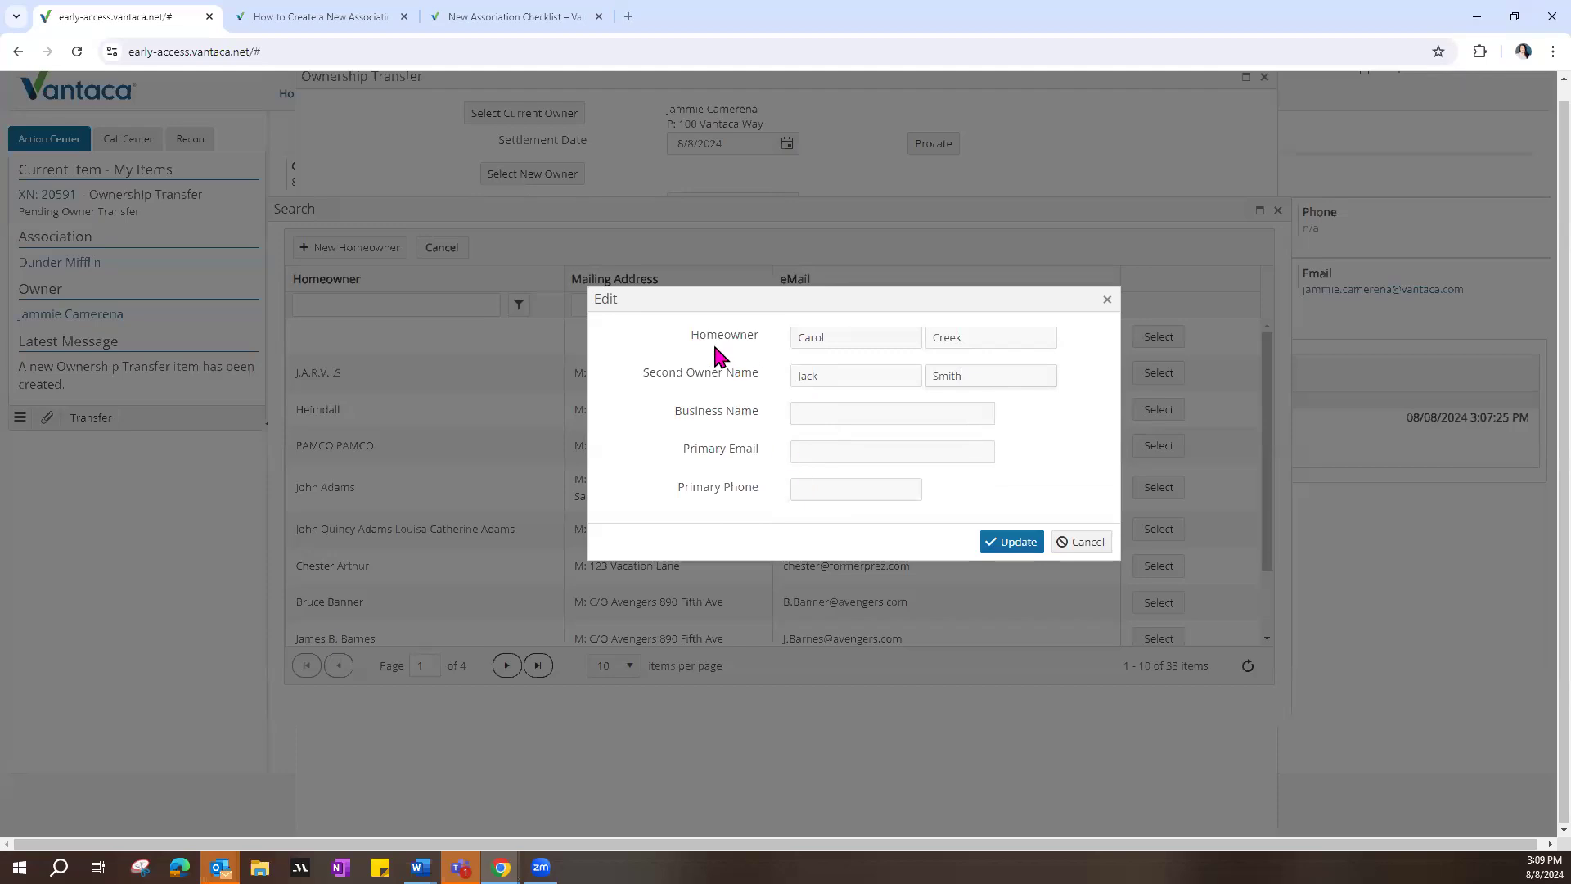
left_click_drag(691, 335, 758, 337)
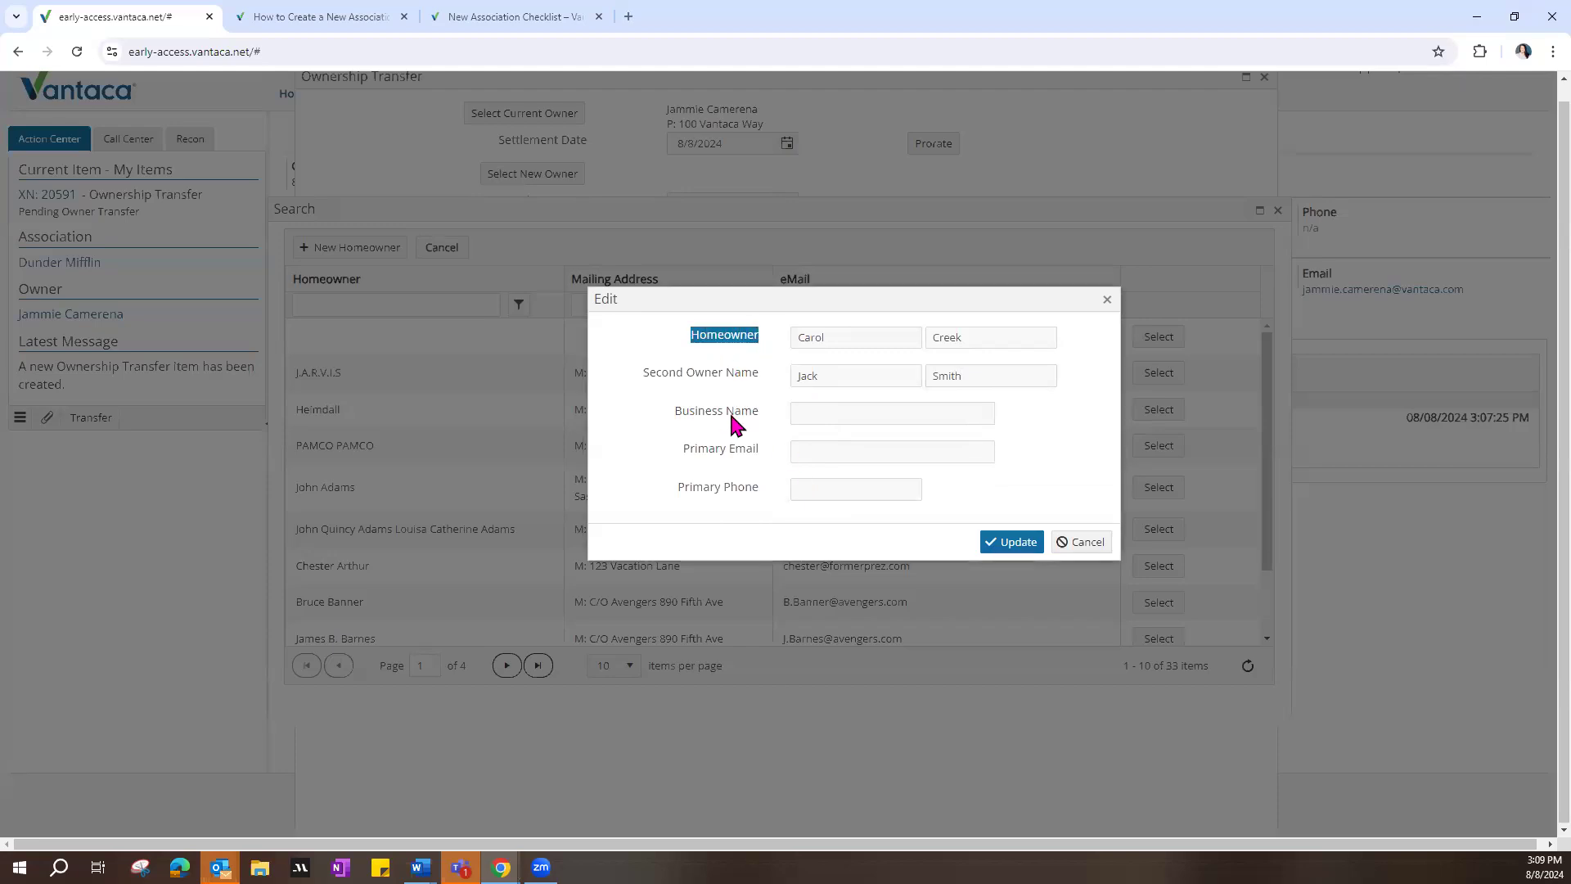
left_click_drag(682, 411, 750, 401)
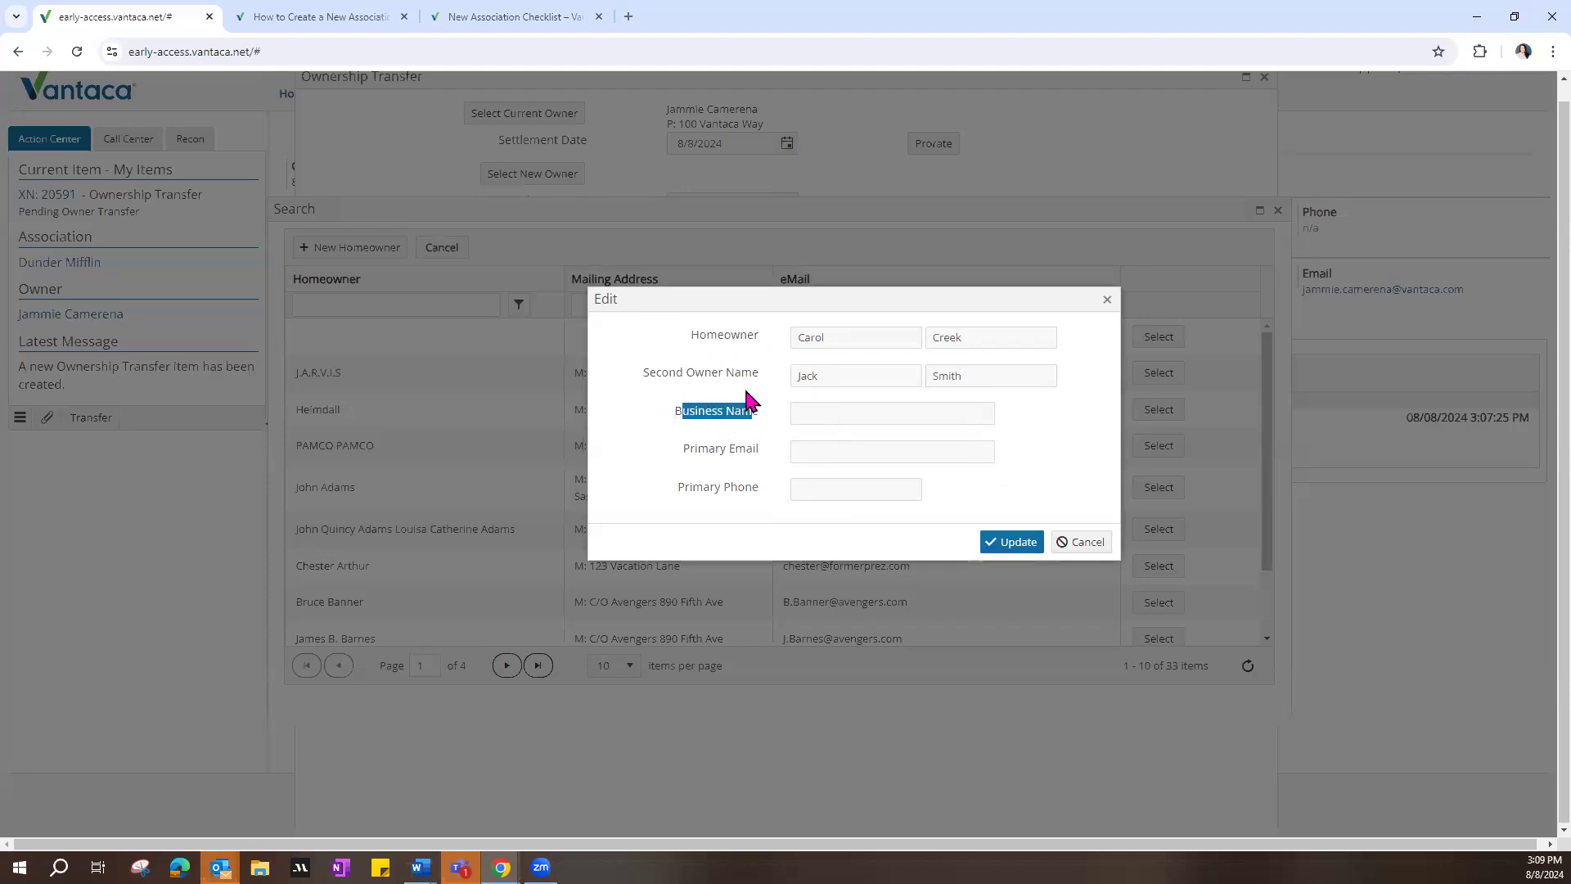
Step: Save the new homeowner record and select it as the new owner for the ownership transfer
left_click(1019, 548)
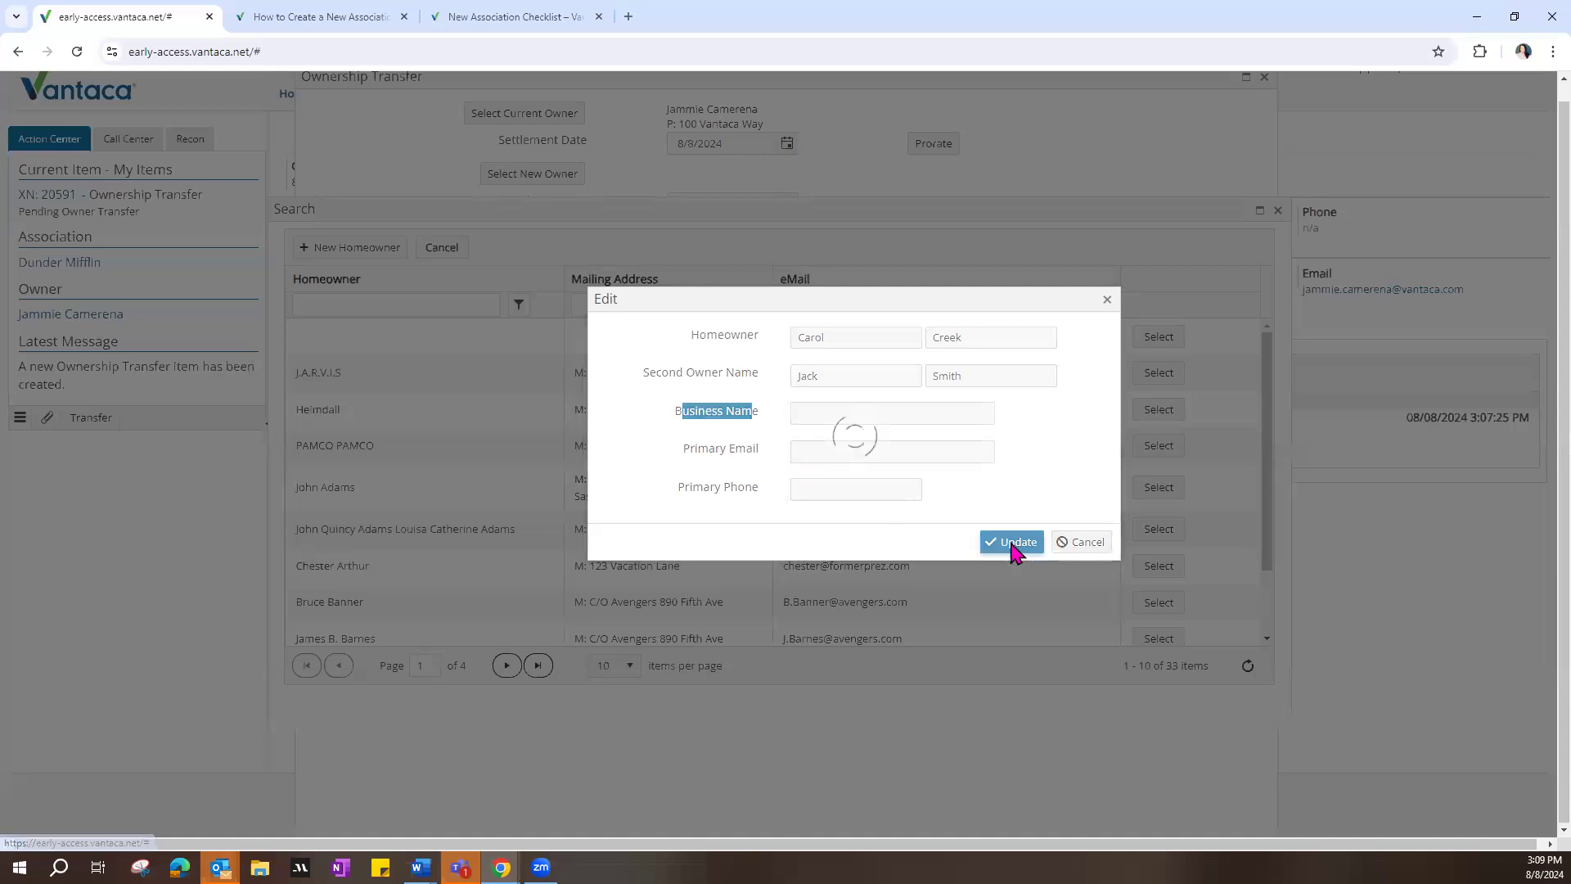
left_click_drag(419, 339, 295, 337)
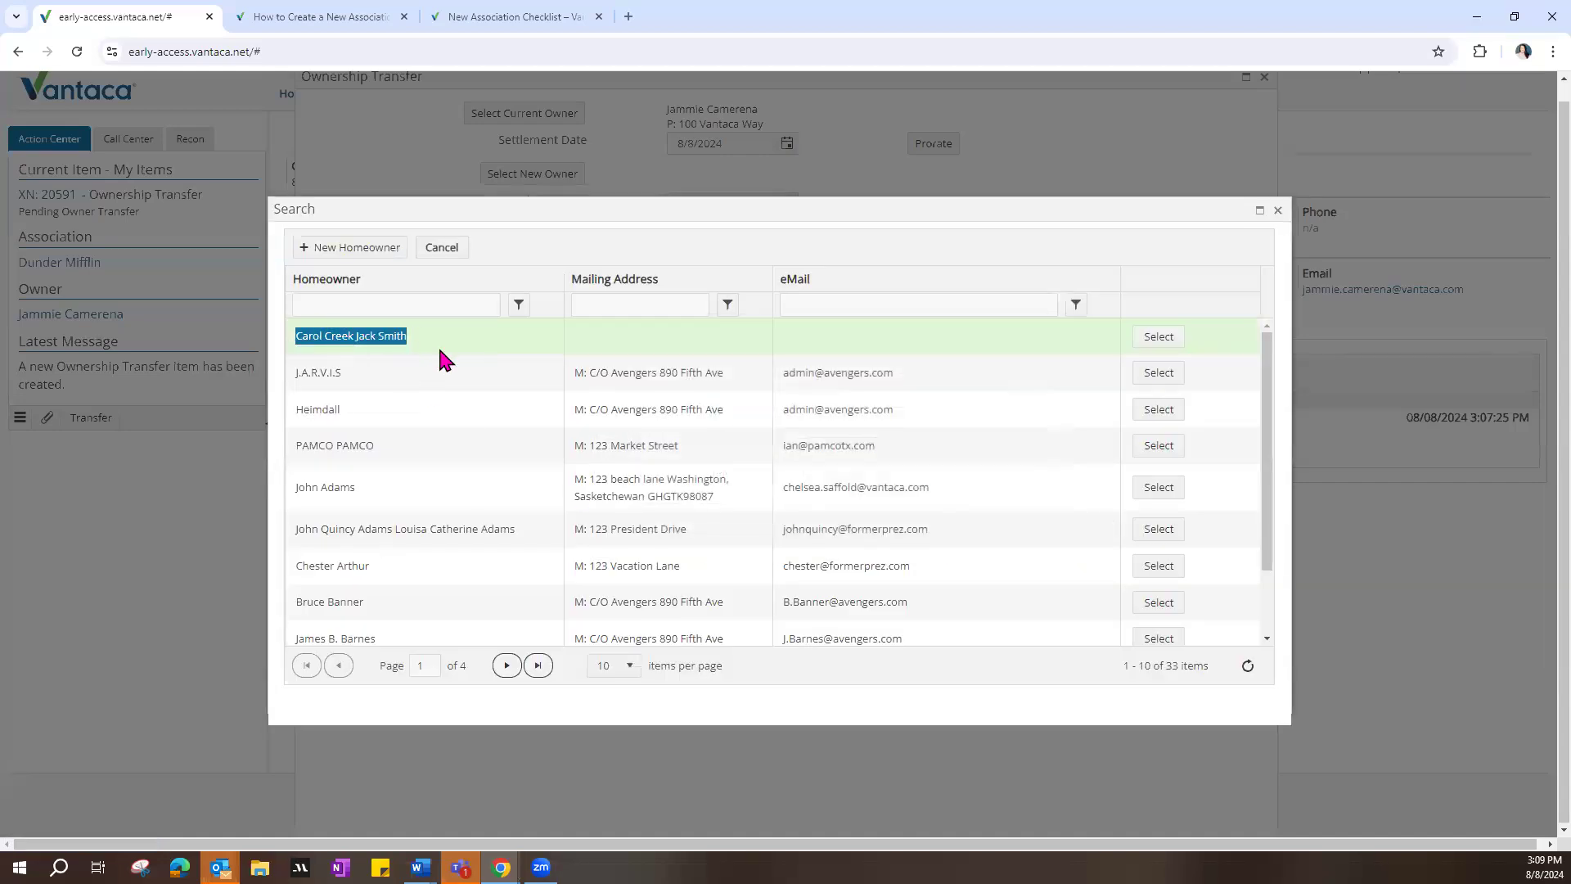
left_click(1159, 337)
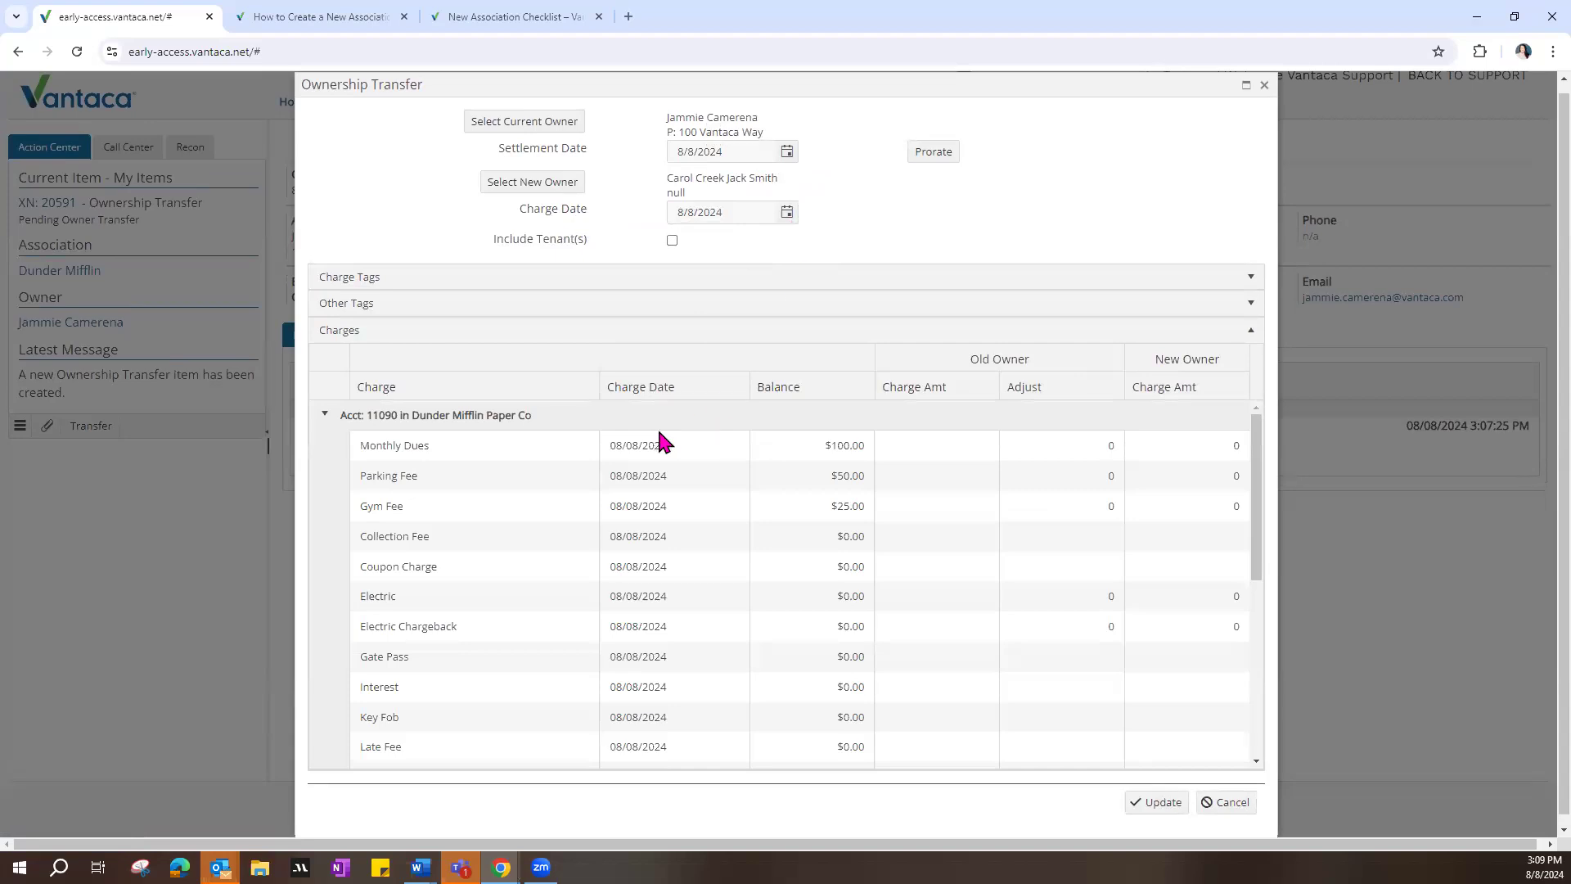
Step: Set the transfer's charge date to 8/15/2024 and prorate the charges between the old and new owners
left_click(786, 212)
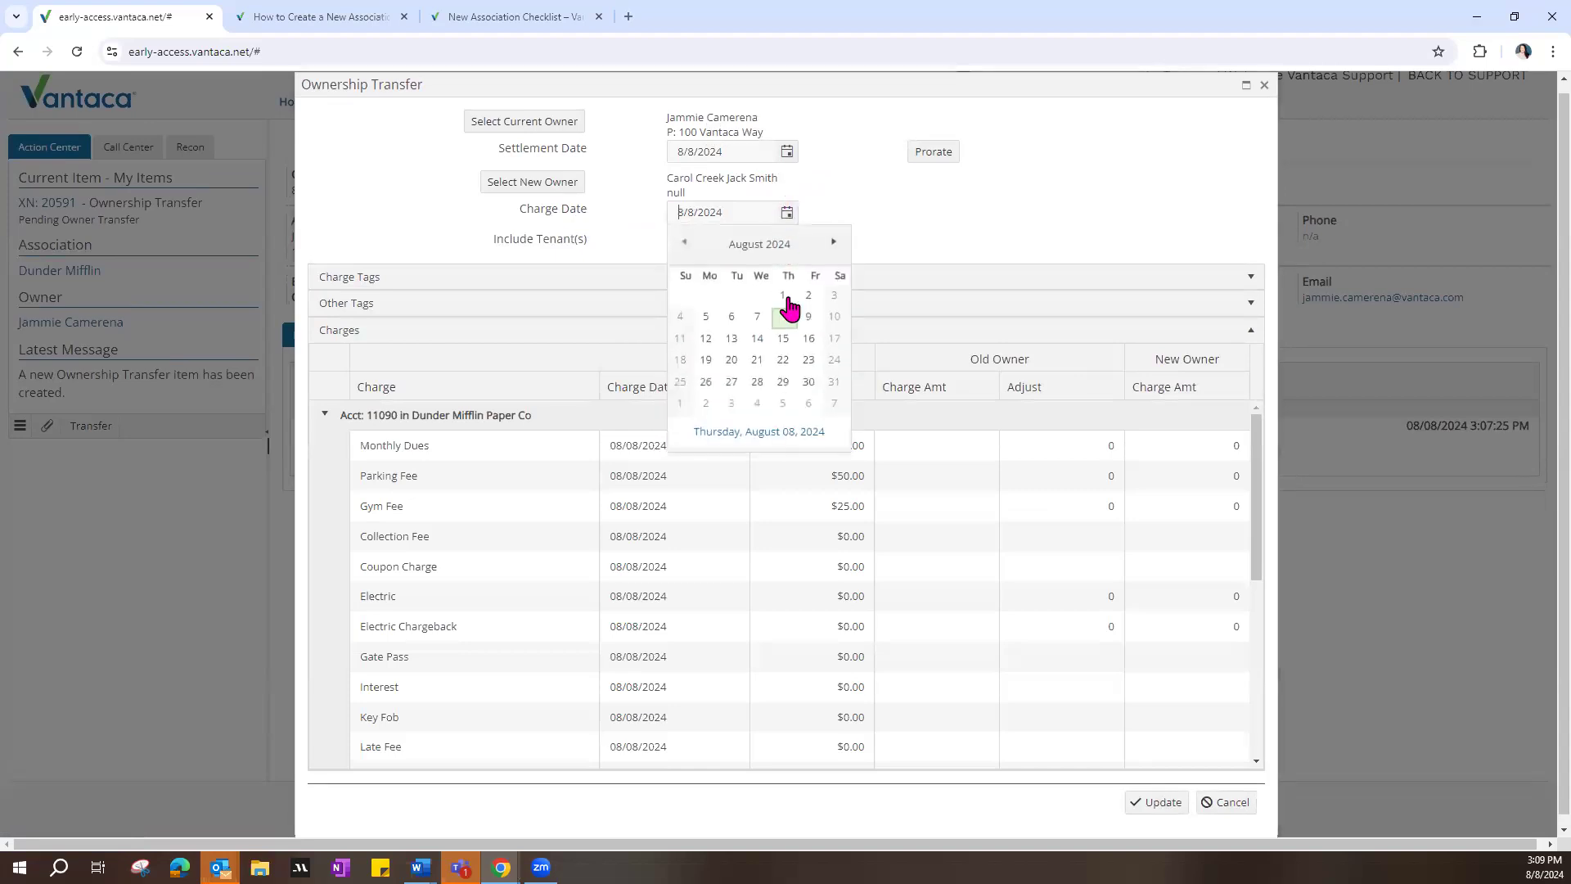
left_click(783, 338)
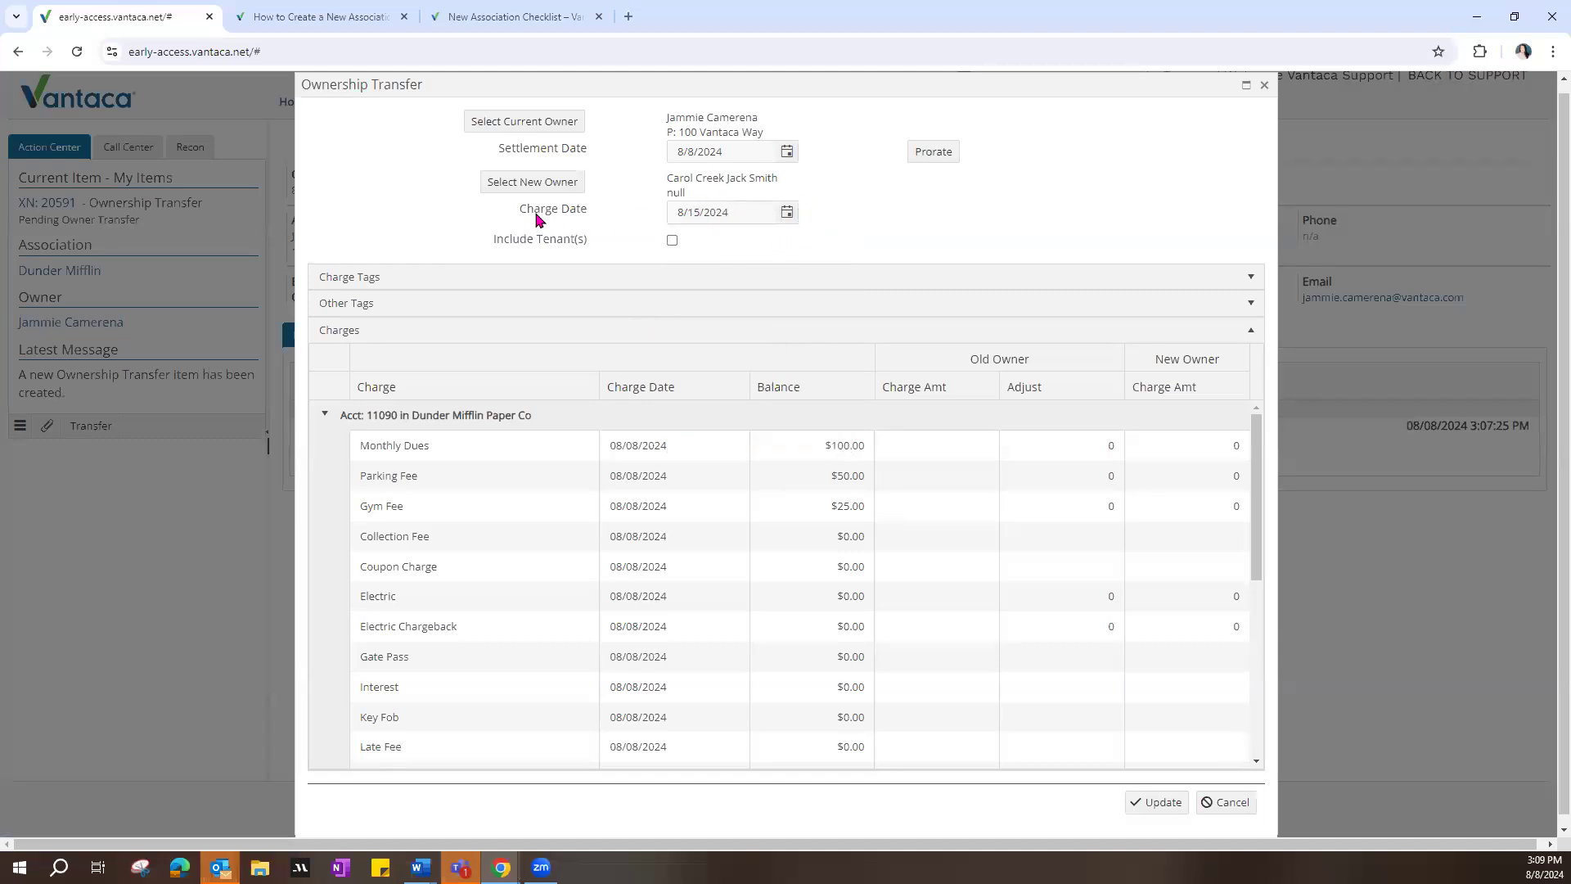
left_click_drag(520, 210, 591, 216)
left_click(596, 214)
left_click(941, 153)
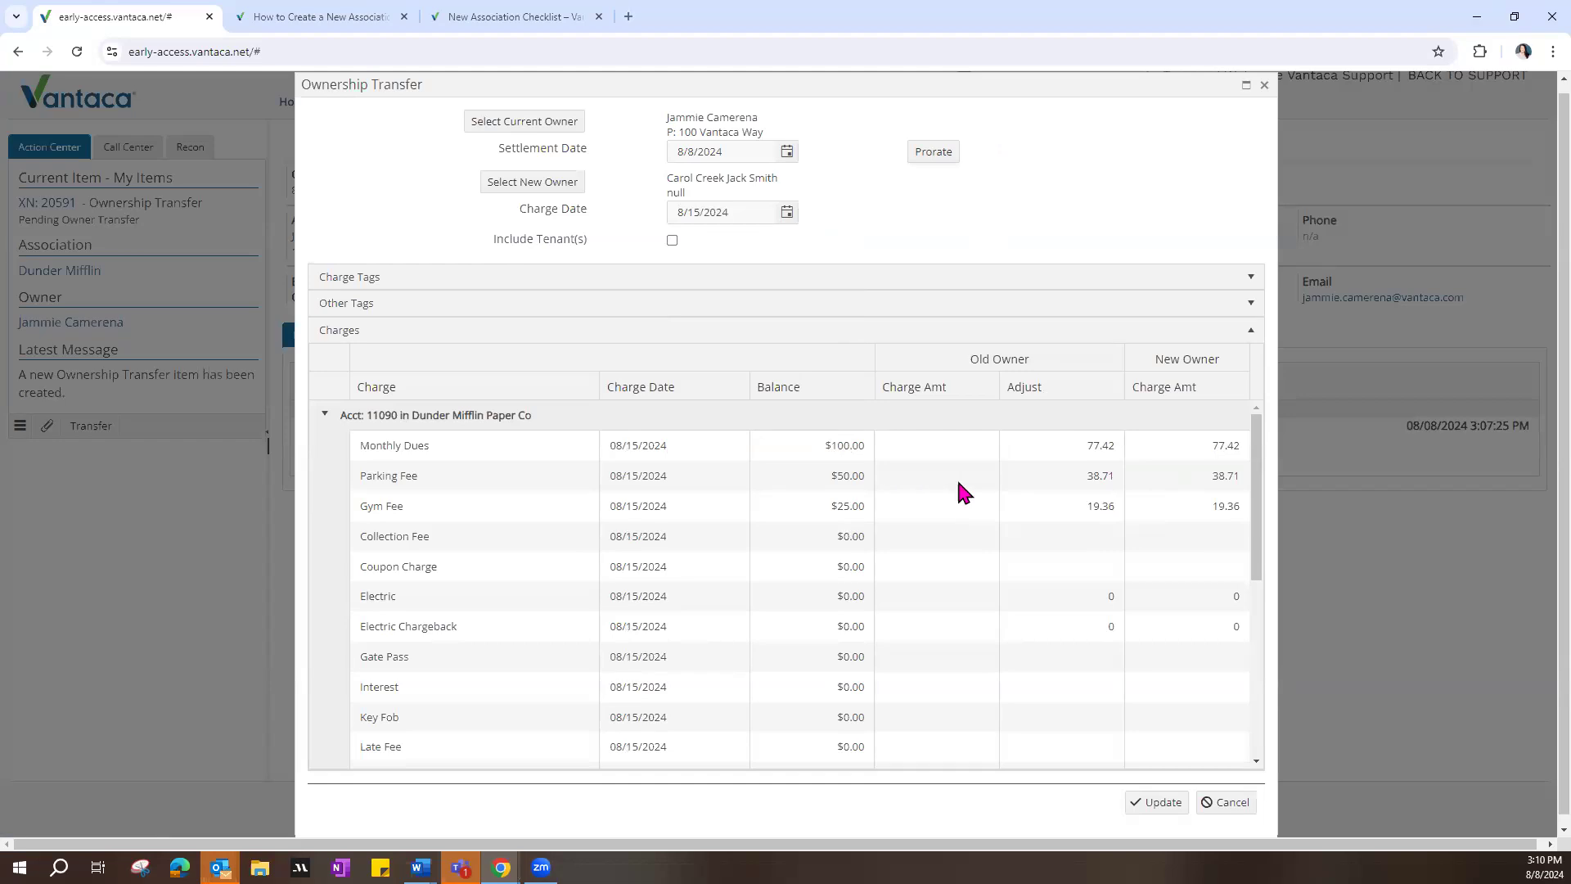
Step: Review the prorated Monthly Dues amounts and the remaining charges for the old and new owners, including the Ownership Transfer Fee and Working Capital
left_click(1088, 448)
left_click(1229, 452)
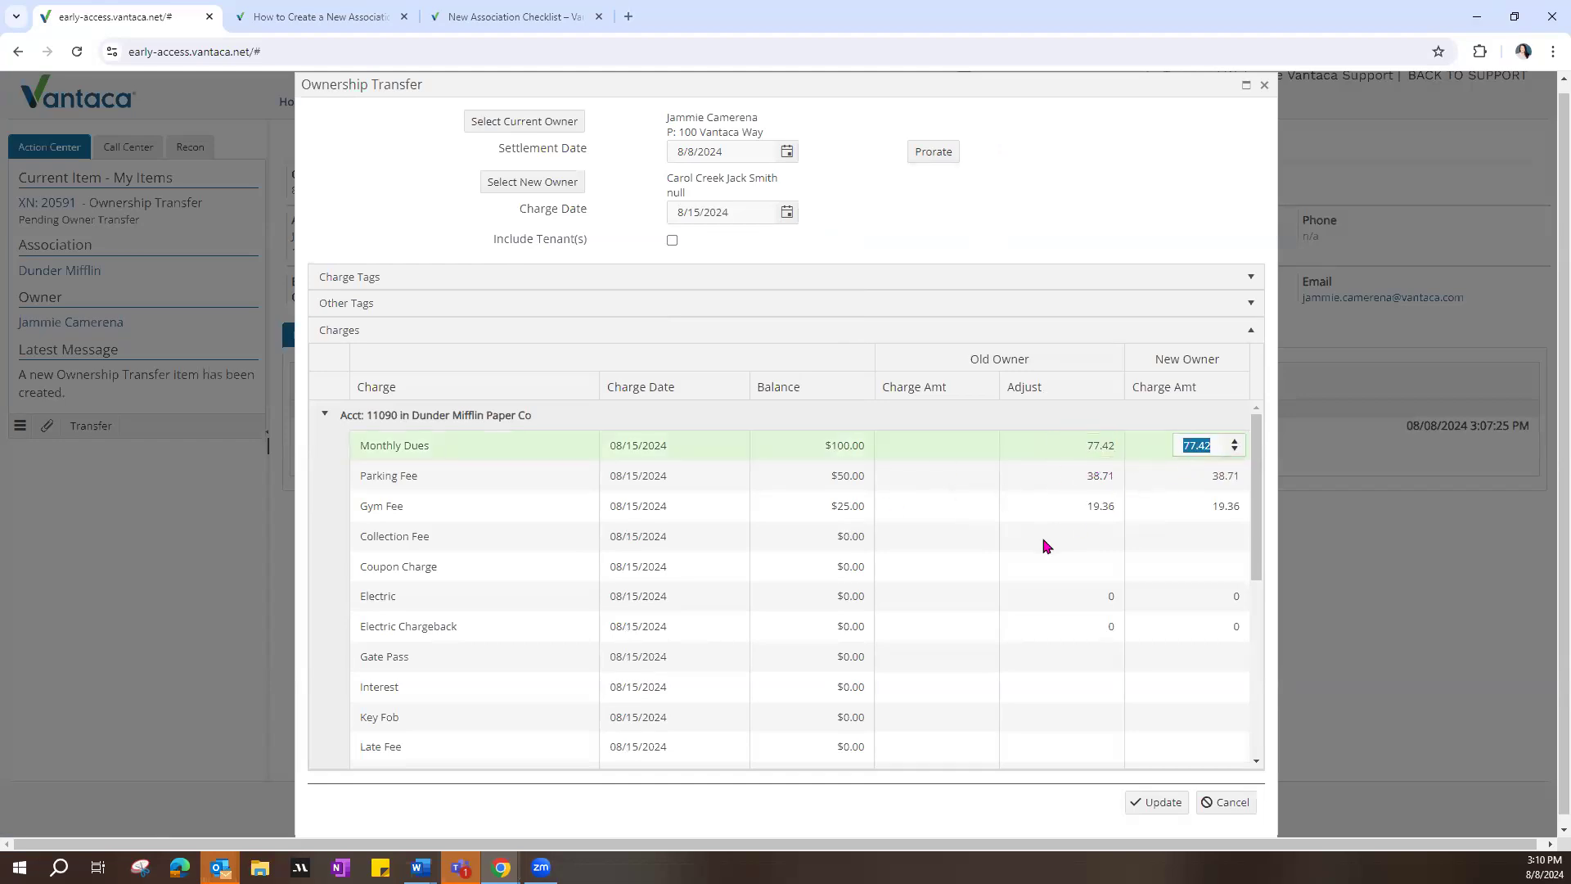
left_click(851, 605)
left_click(852, 634)
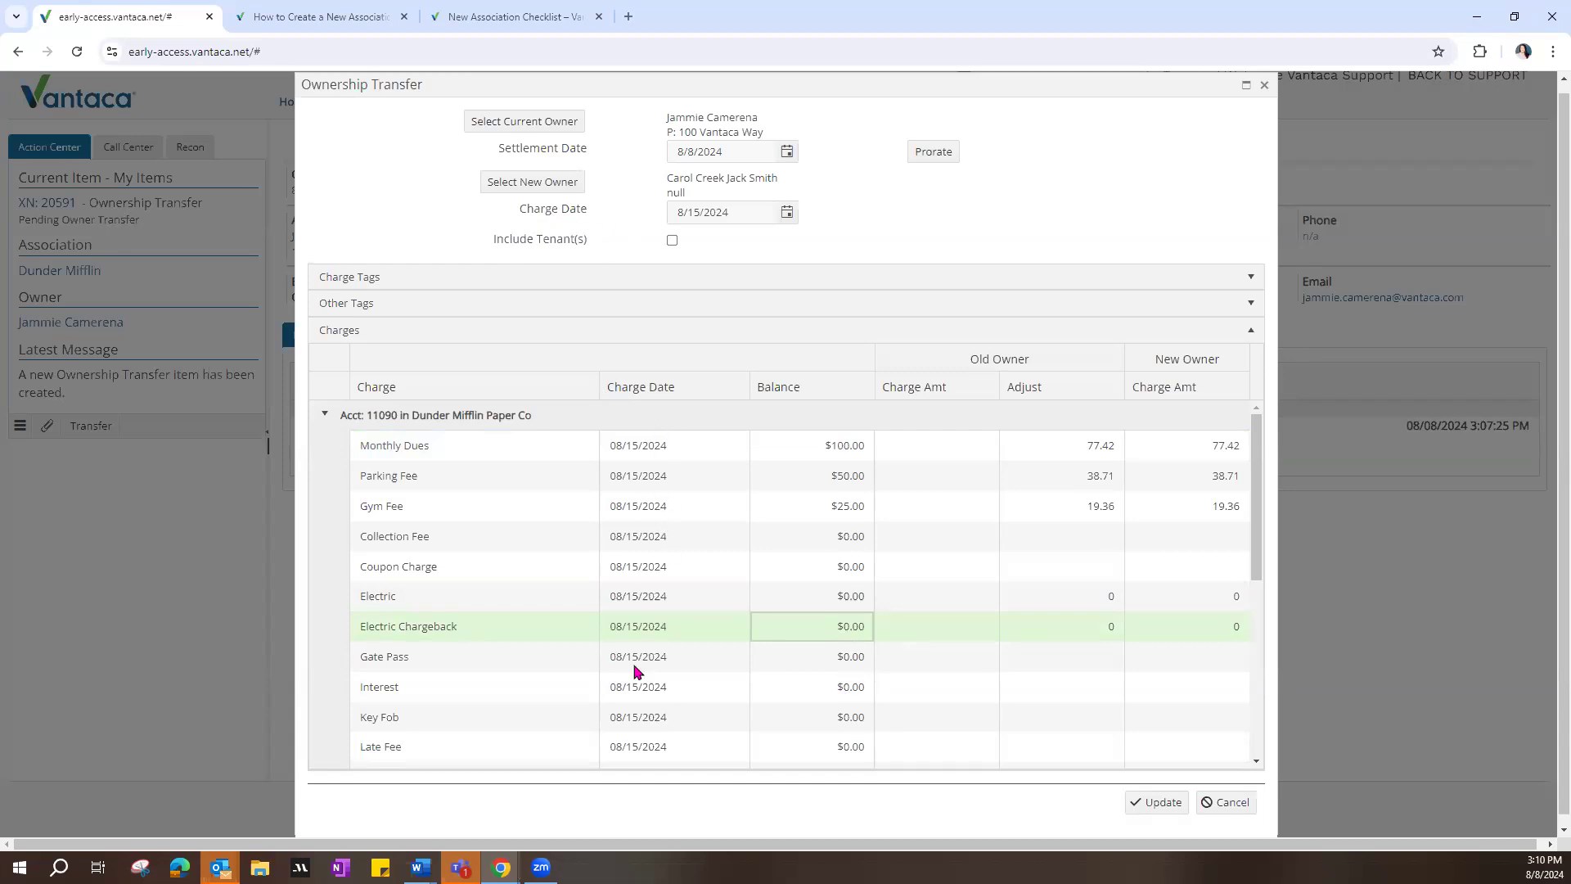
scroll(638, 712, "down", 3)
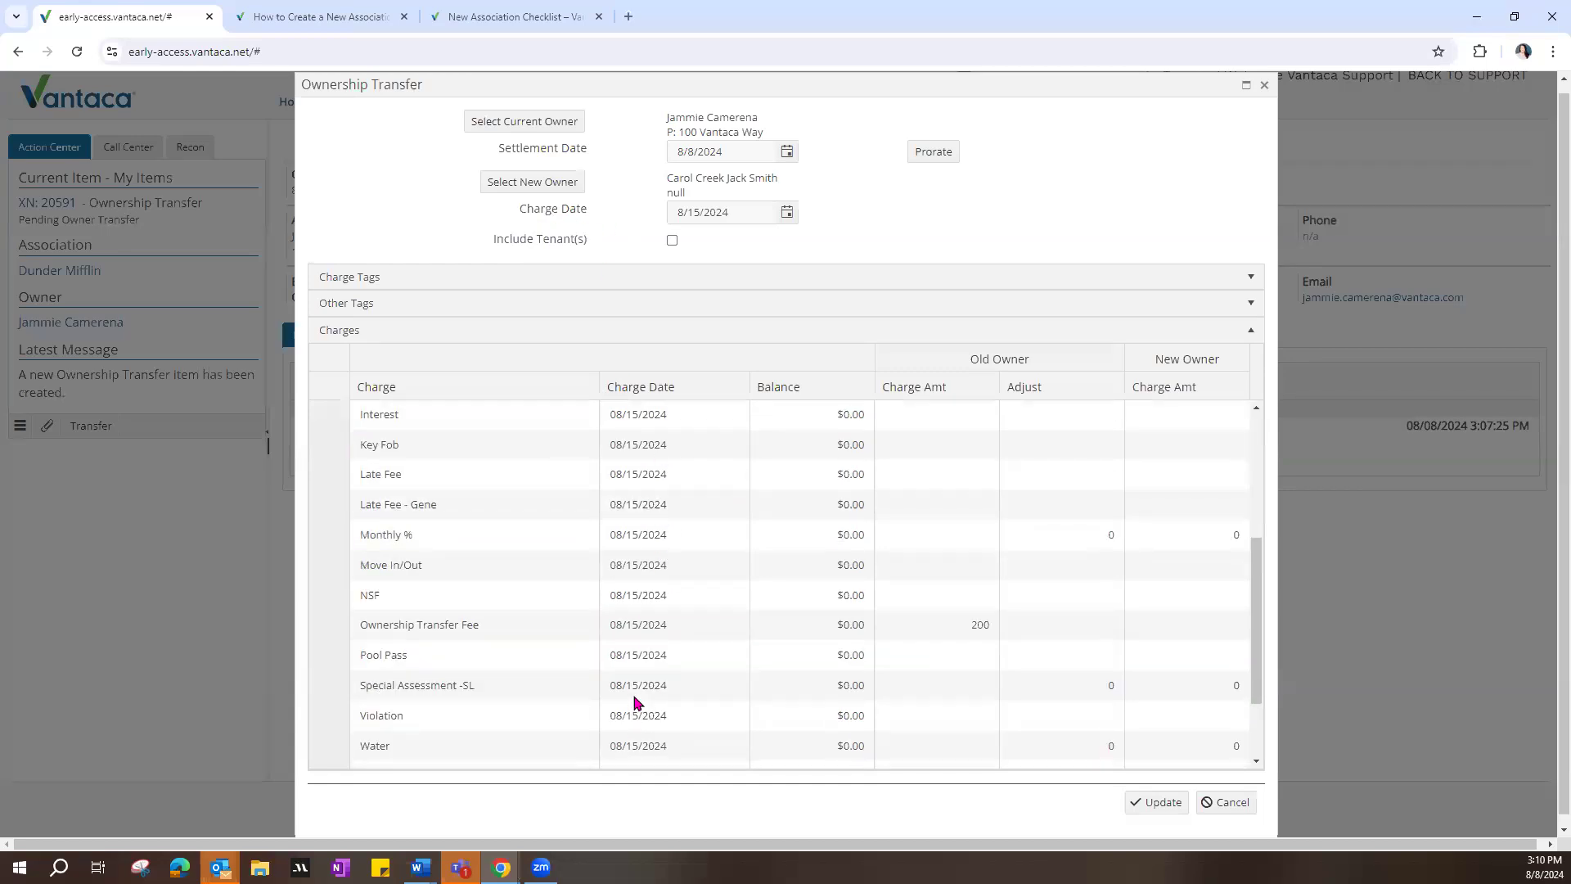
scroll(638, 703, "up", 3)
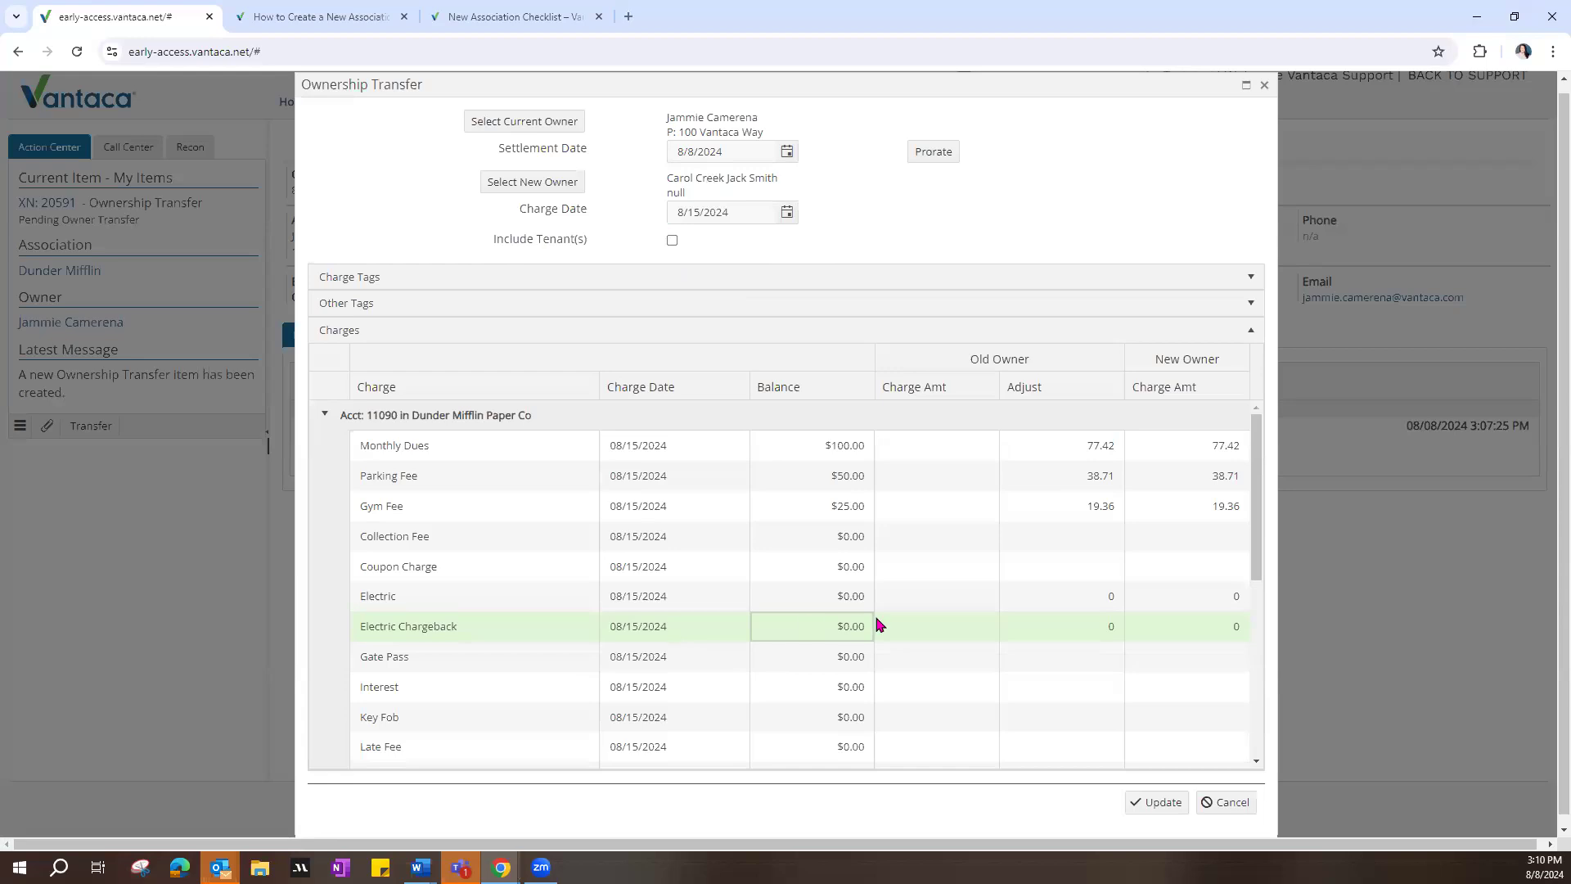
left_click_drag(1269, 463, 1241, 683)
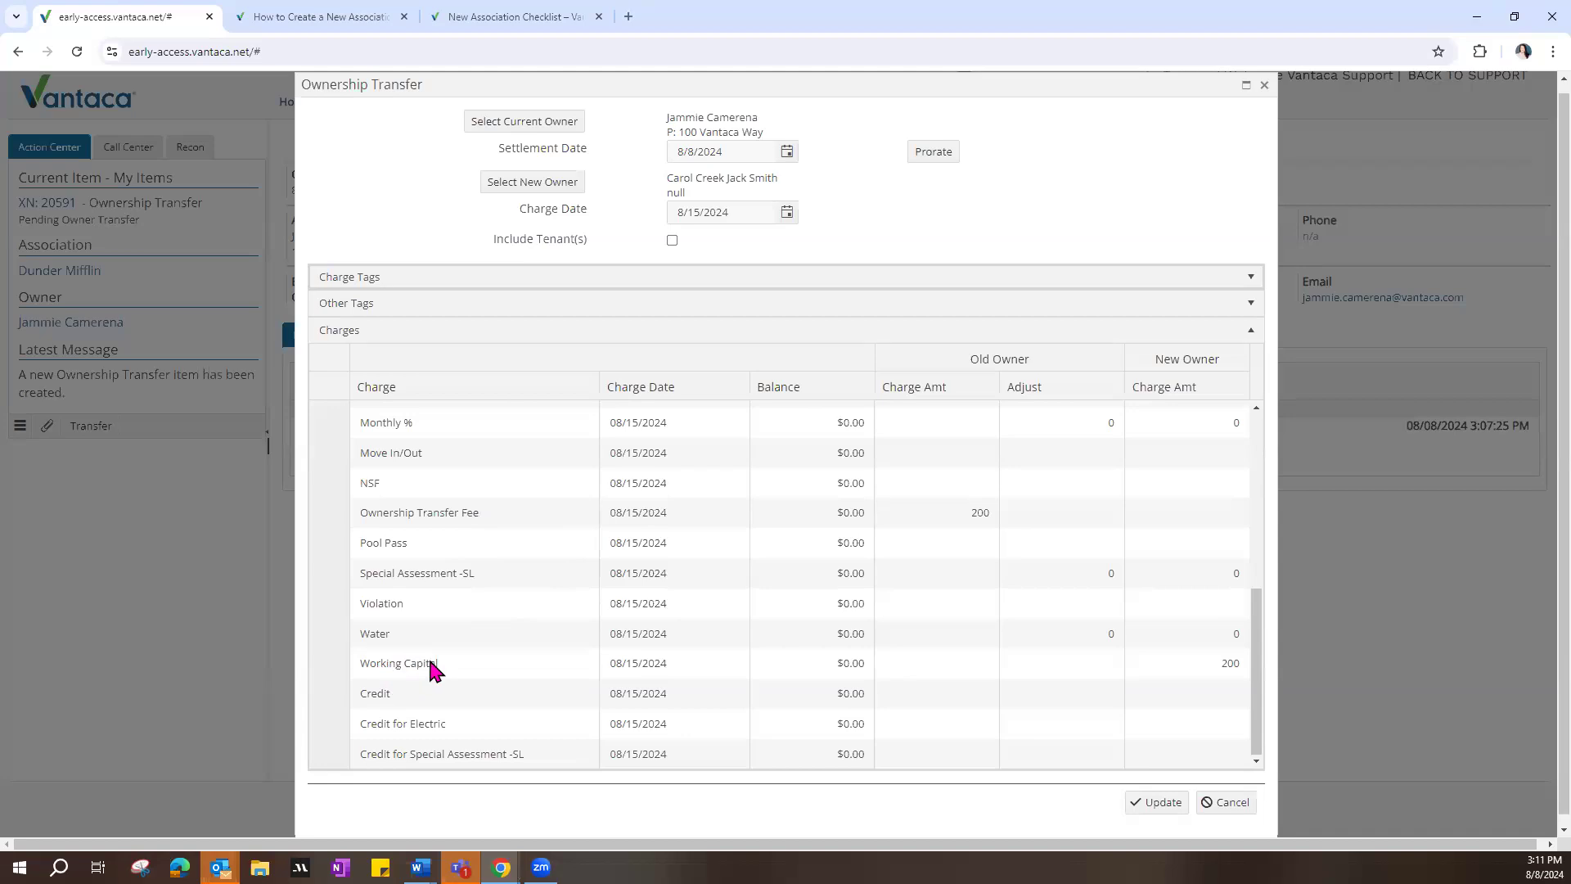
Step: Duplicate the current browser page and show the Dunder Mifflin association's assessments in the copy
right_click(161, 16)
left_click(223, 159)
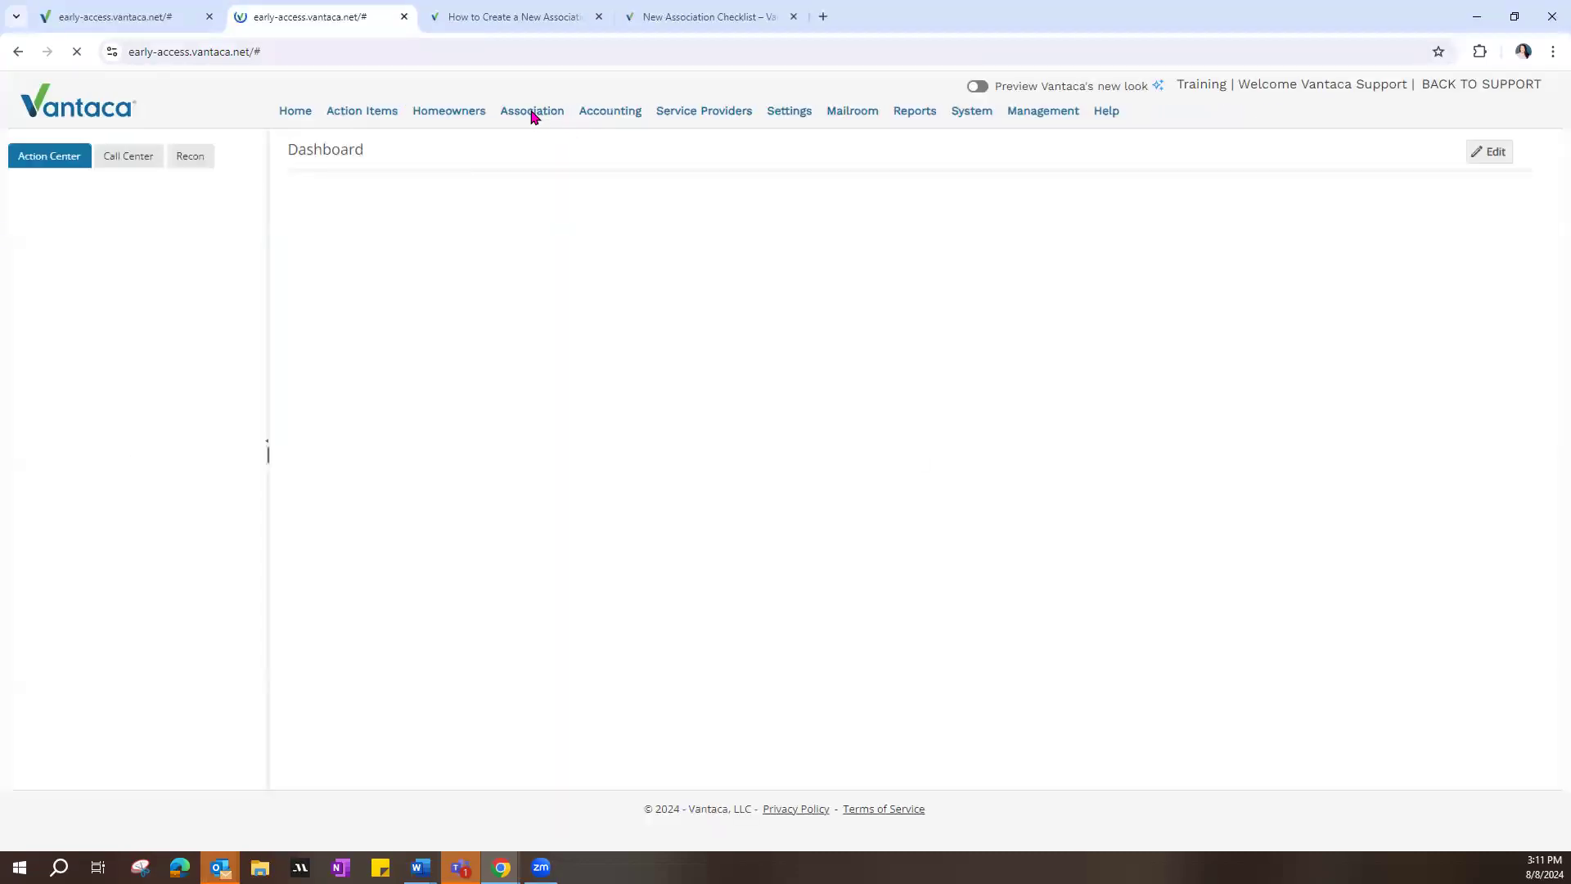
mouse_move(526, 118)
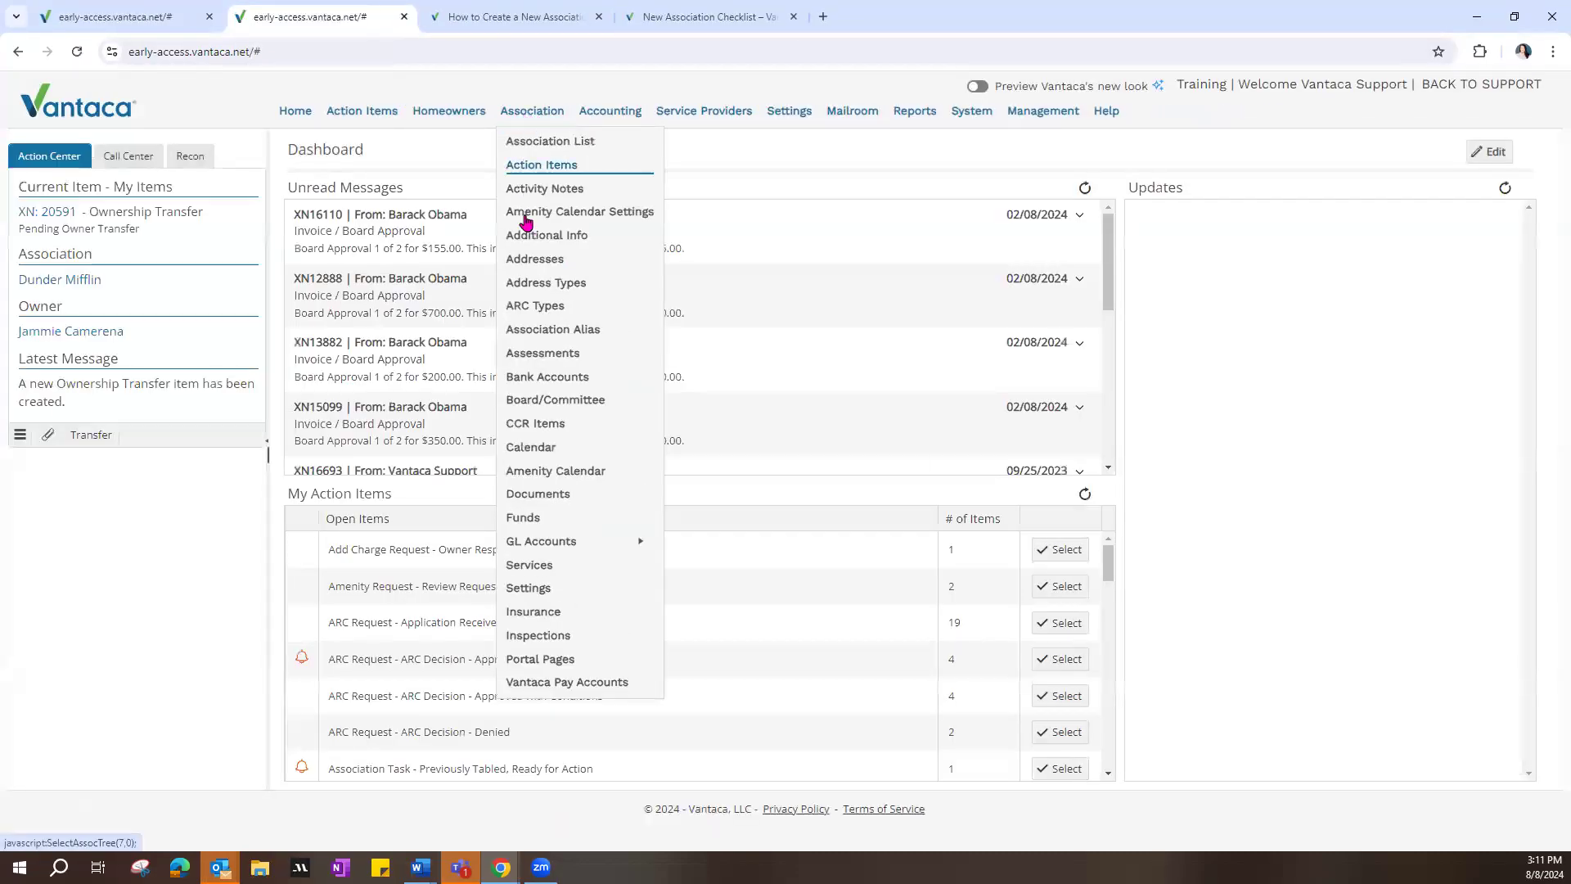
left_click(548, 360)
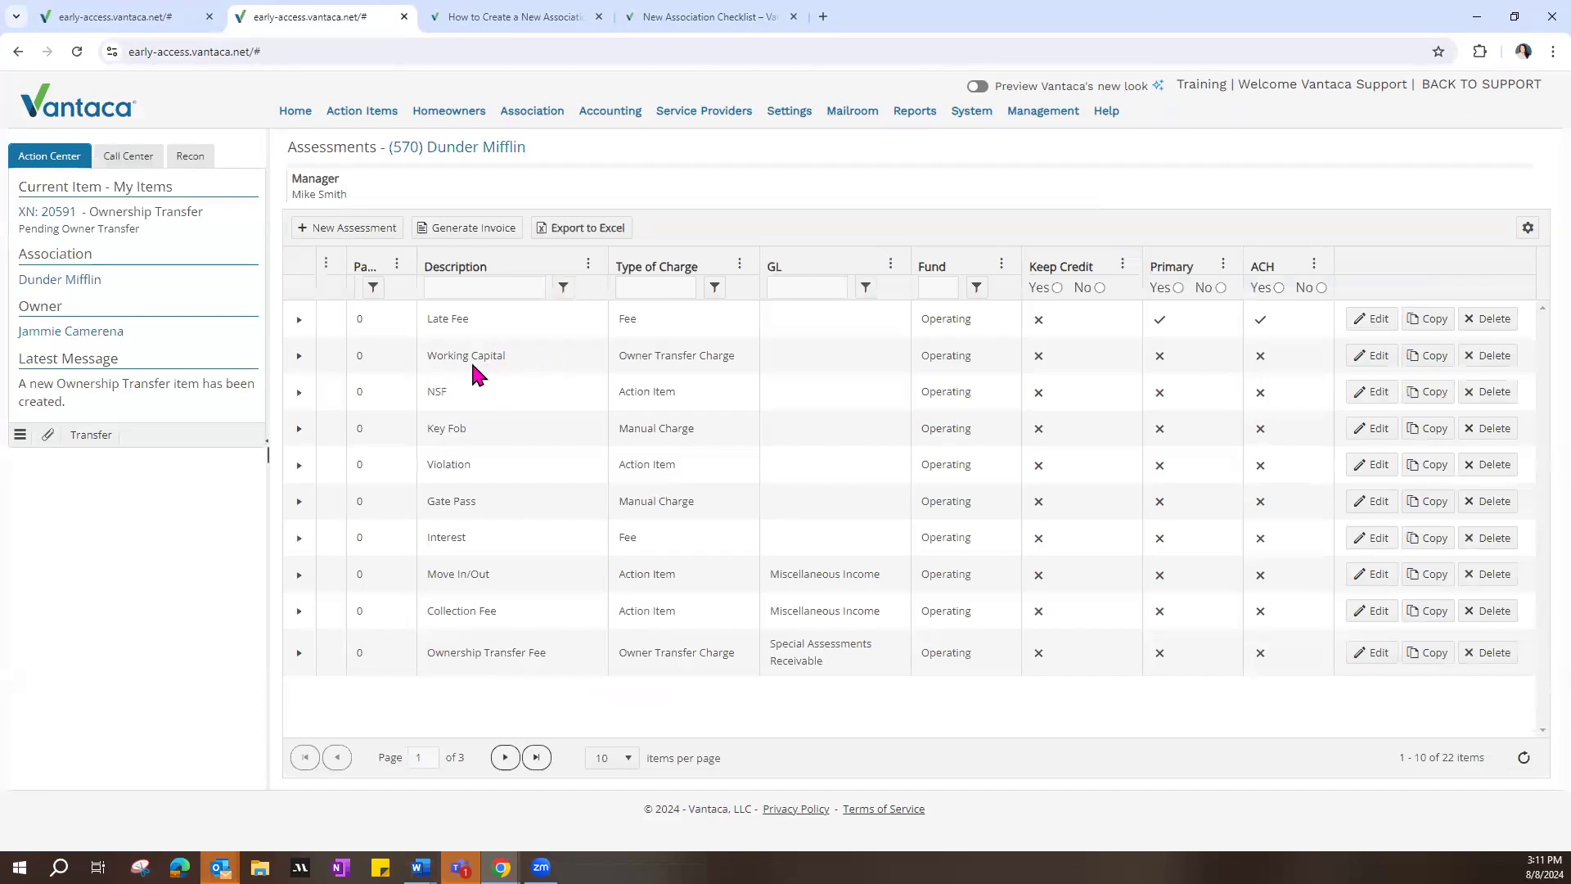
Step: Examine the frequency and end date options of the Working Capital rule starting 05/01/2024, then close it without saving
left_click(299, 355)
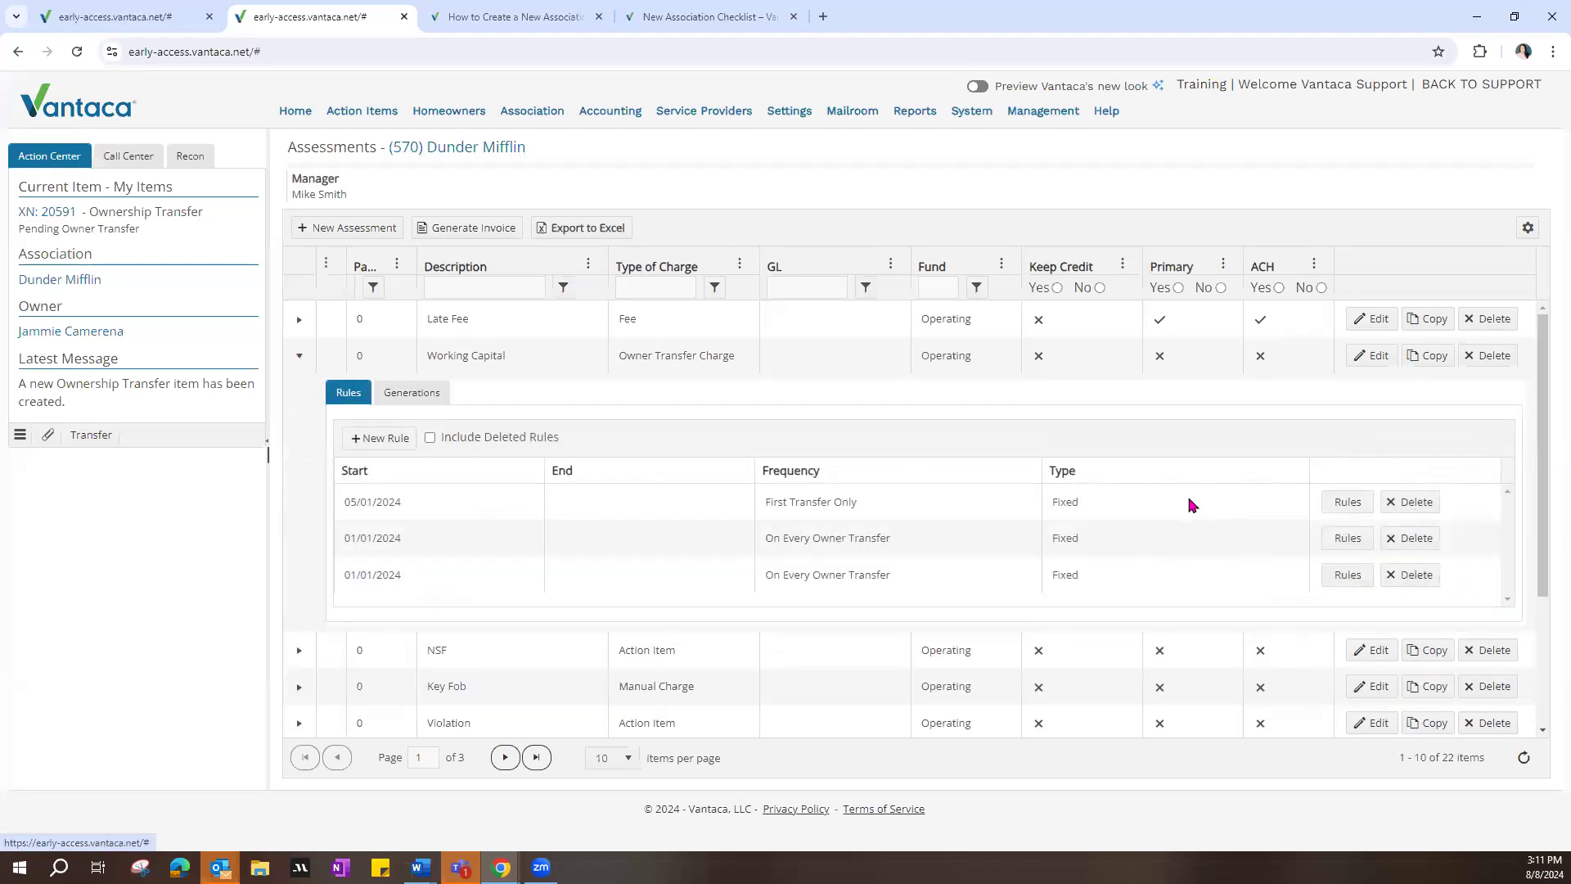
left_click(1348, 502)
left_click(789, 467)
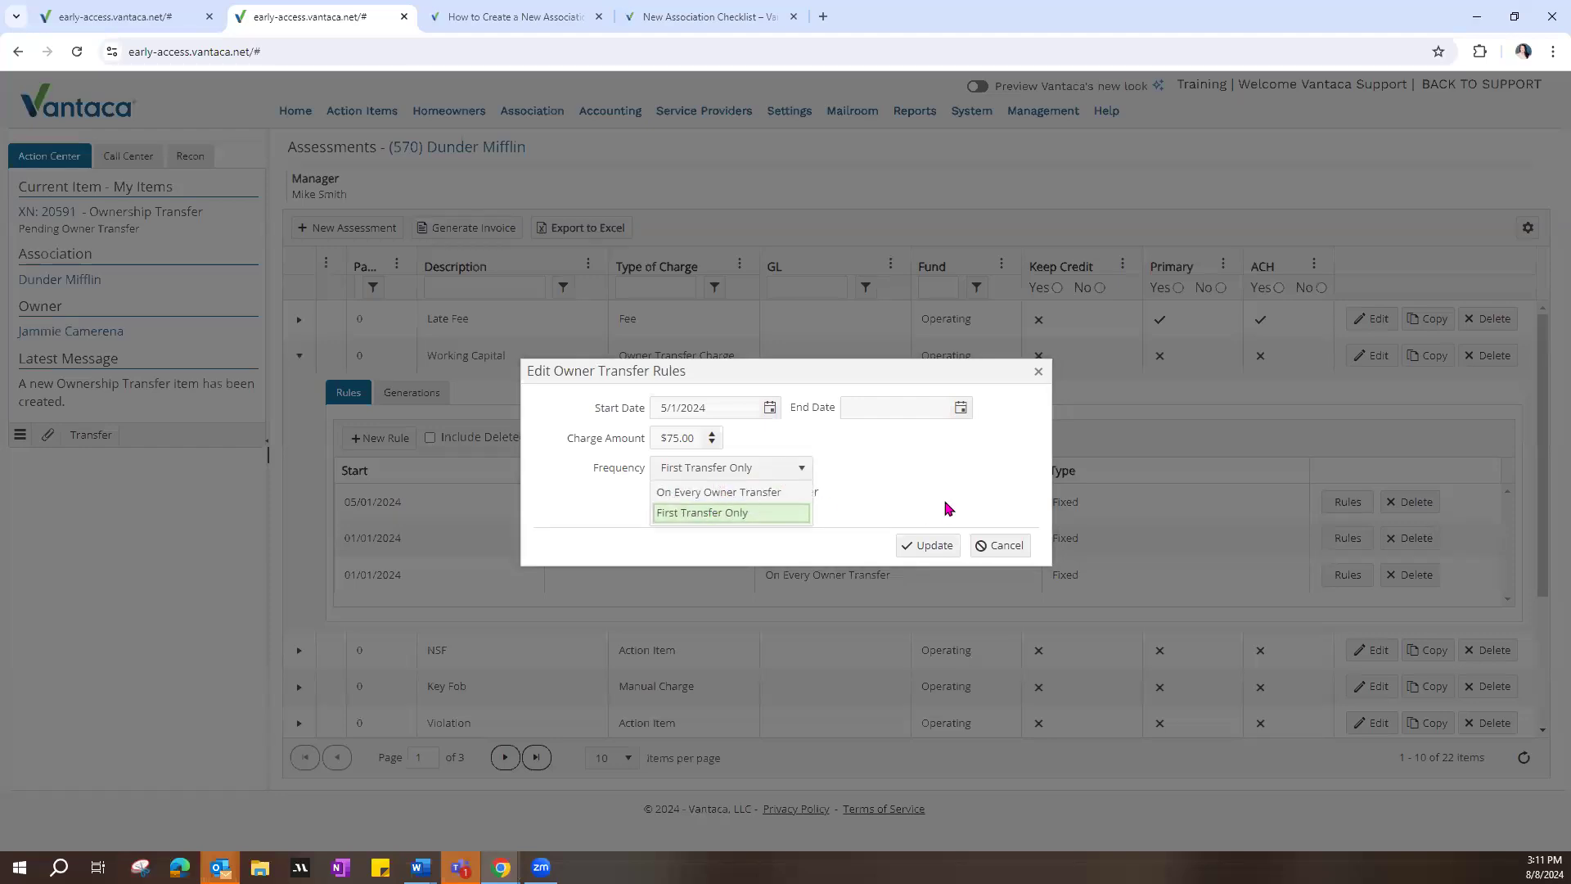
left_click(910, 503)
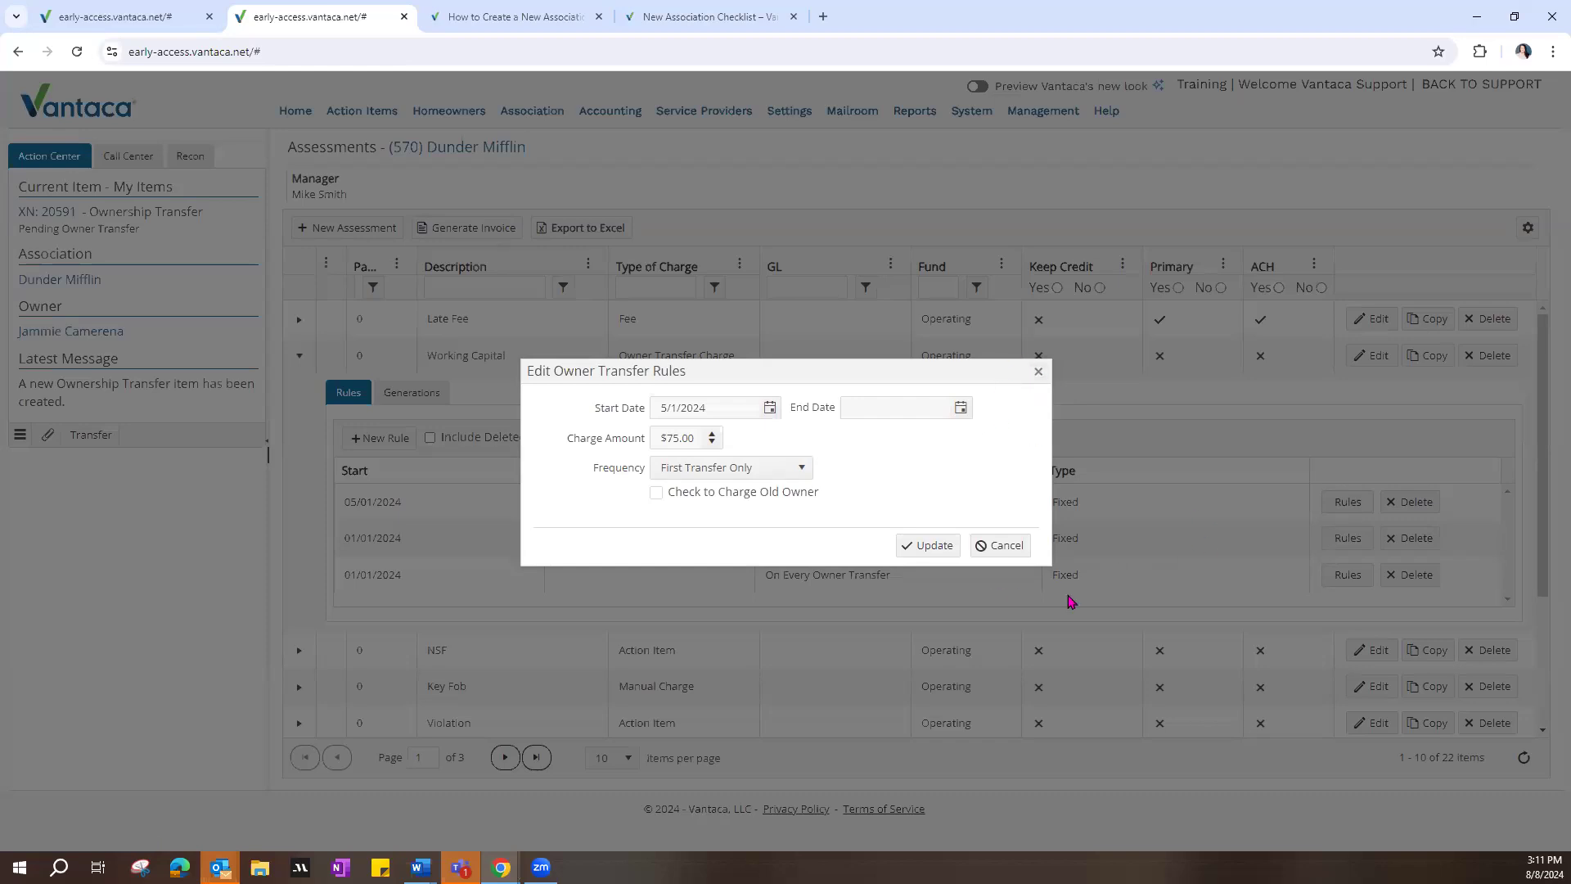
left_click(960, 408)
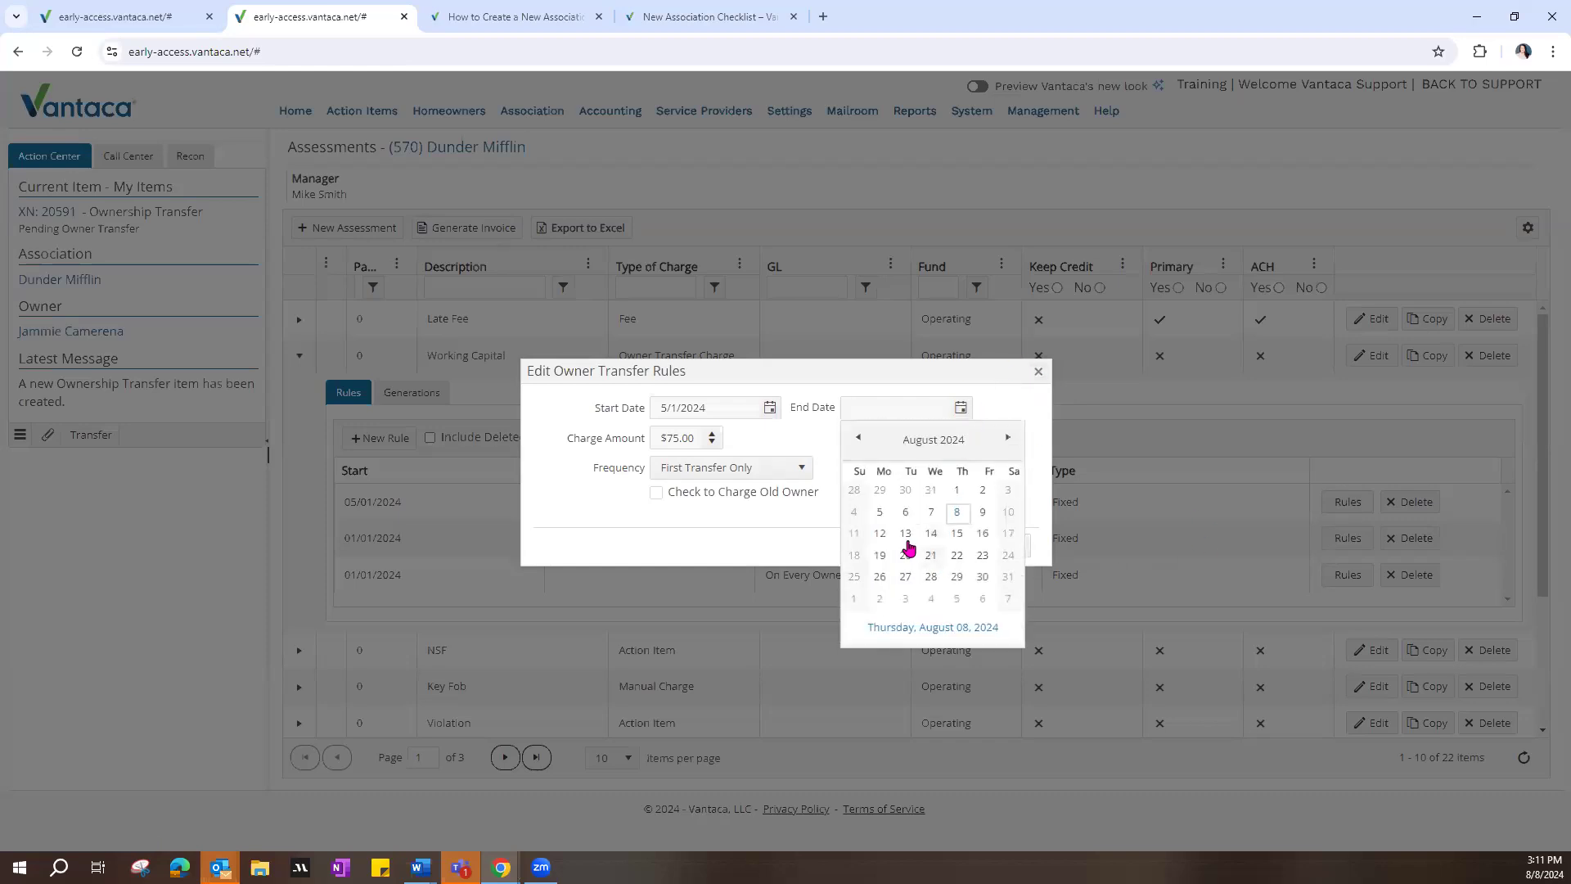
left_click(1023, 412)
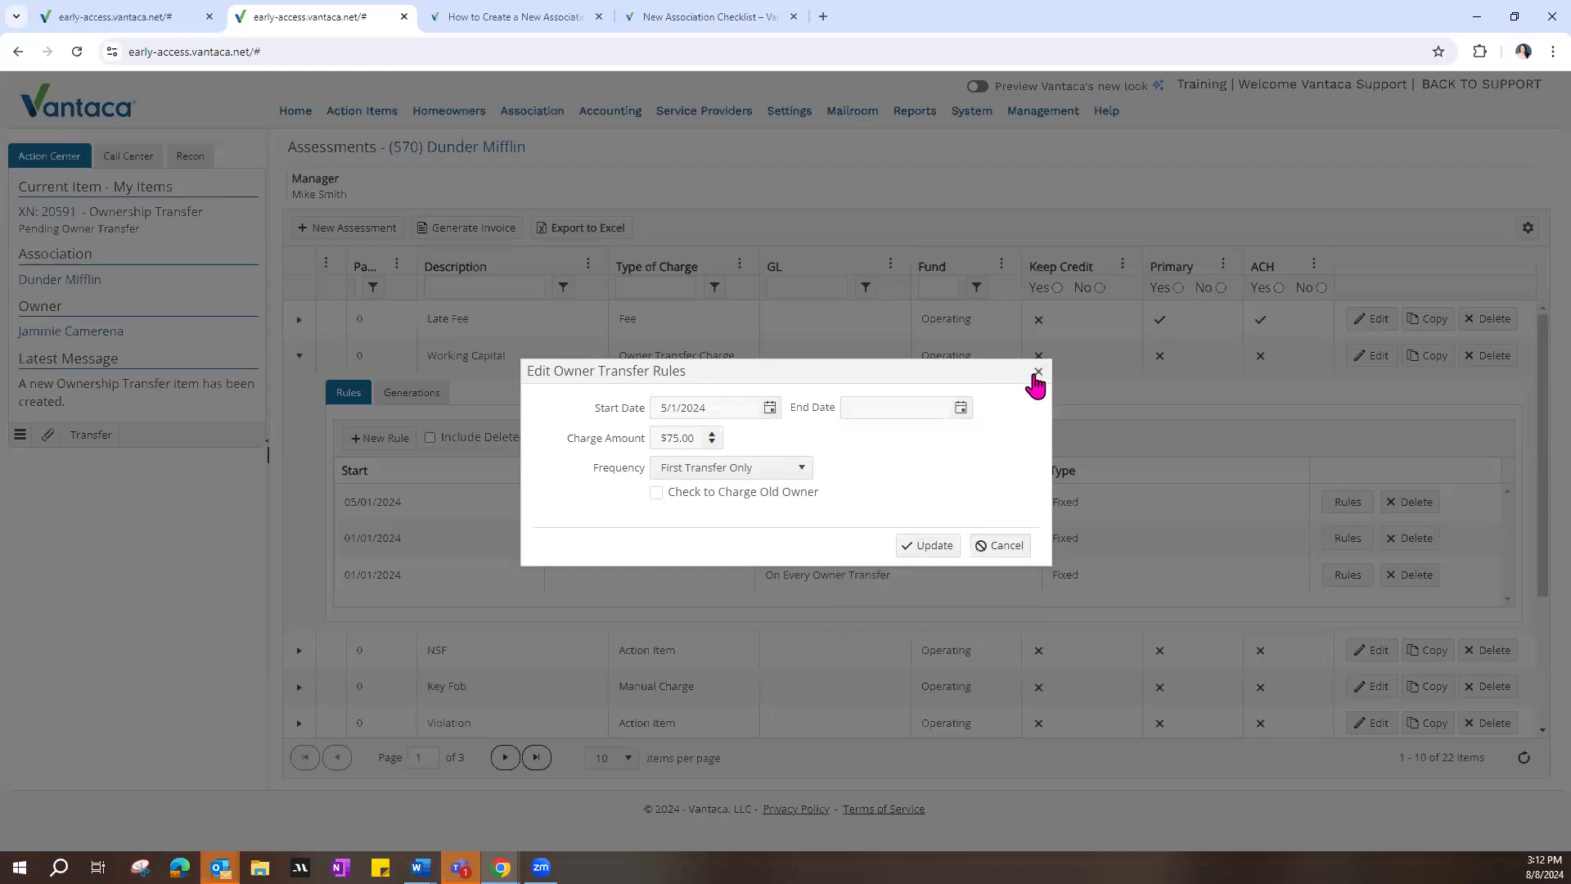
left_click(1036, 373)
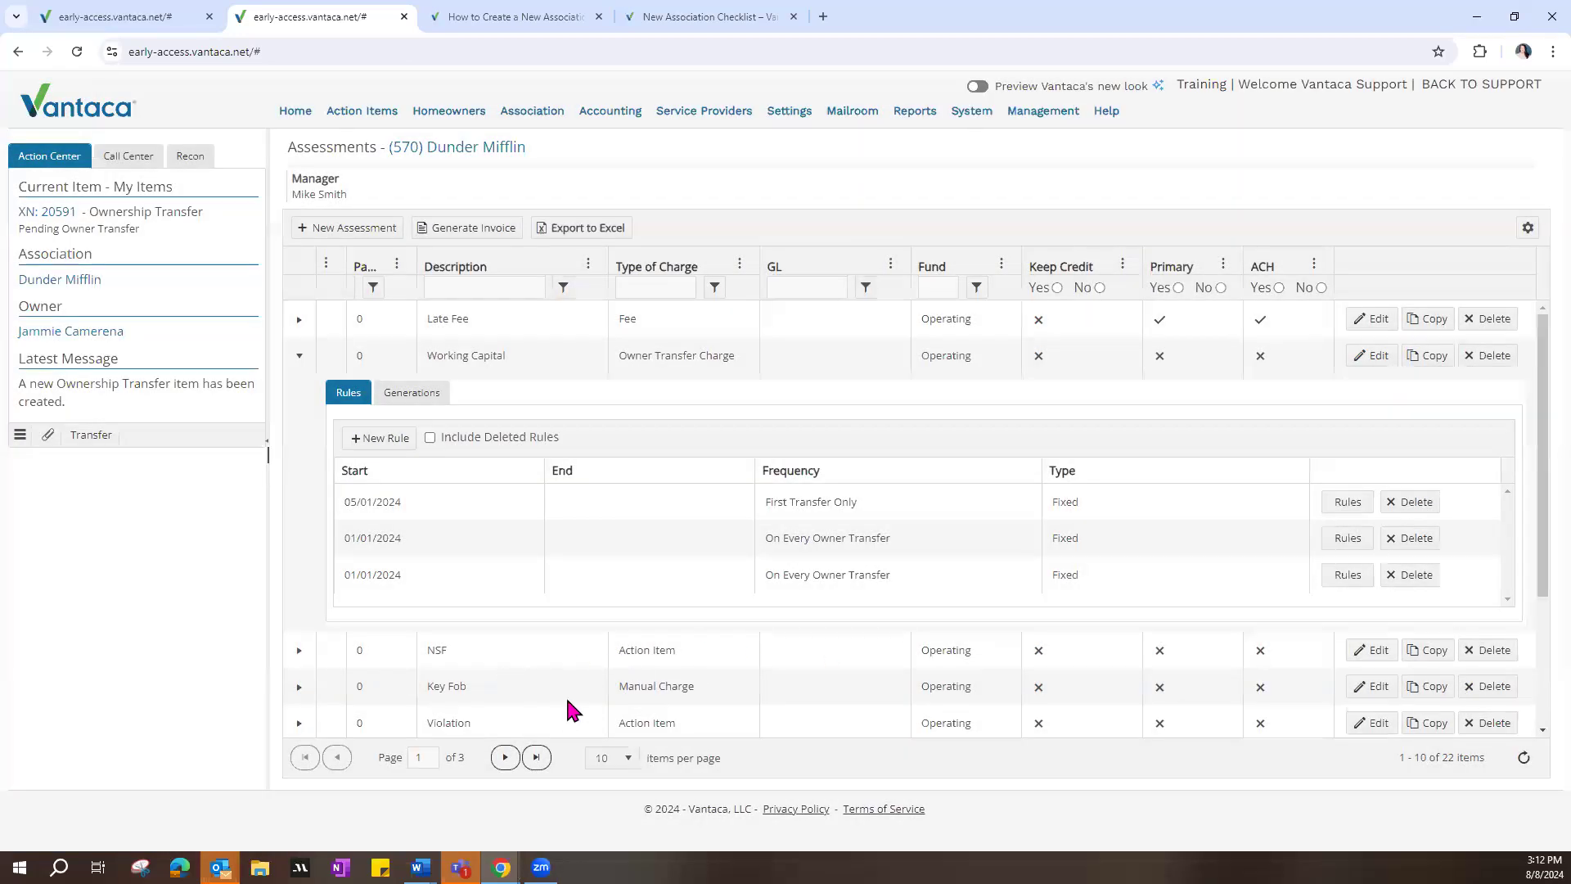
left_click(299, 357)
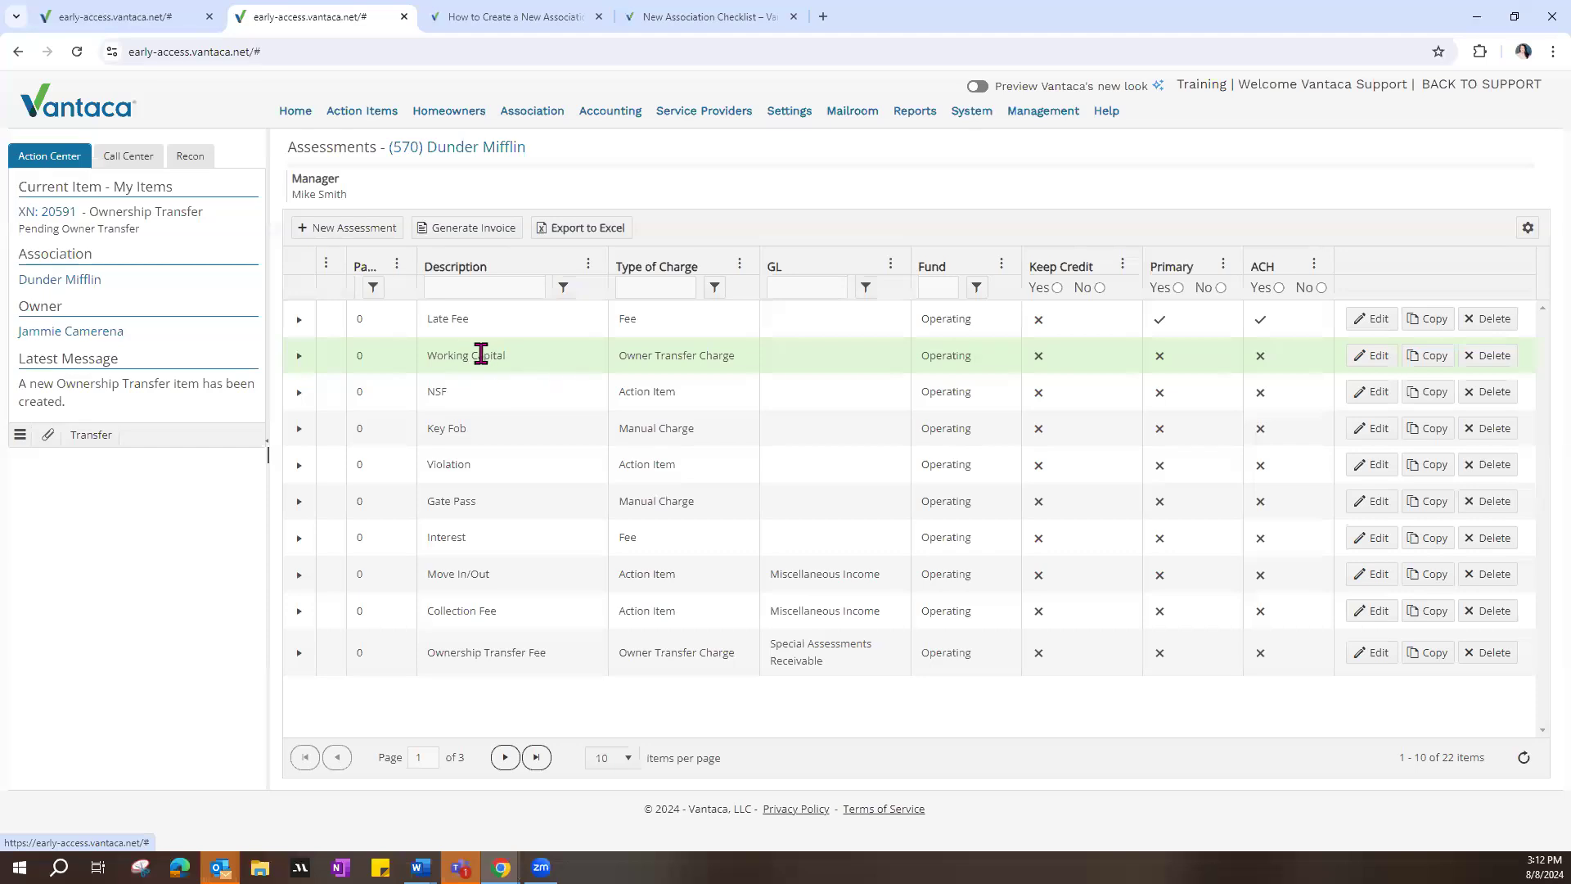
Step: Locate the Ownership Transfer Fee assessment, then return to the charges list of the open ownership transfer
left_click_drag(428, 652, 550, 659)
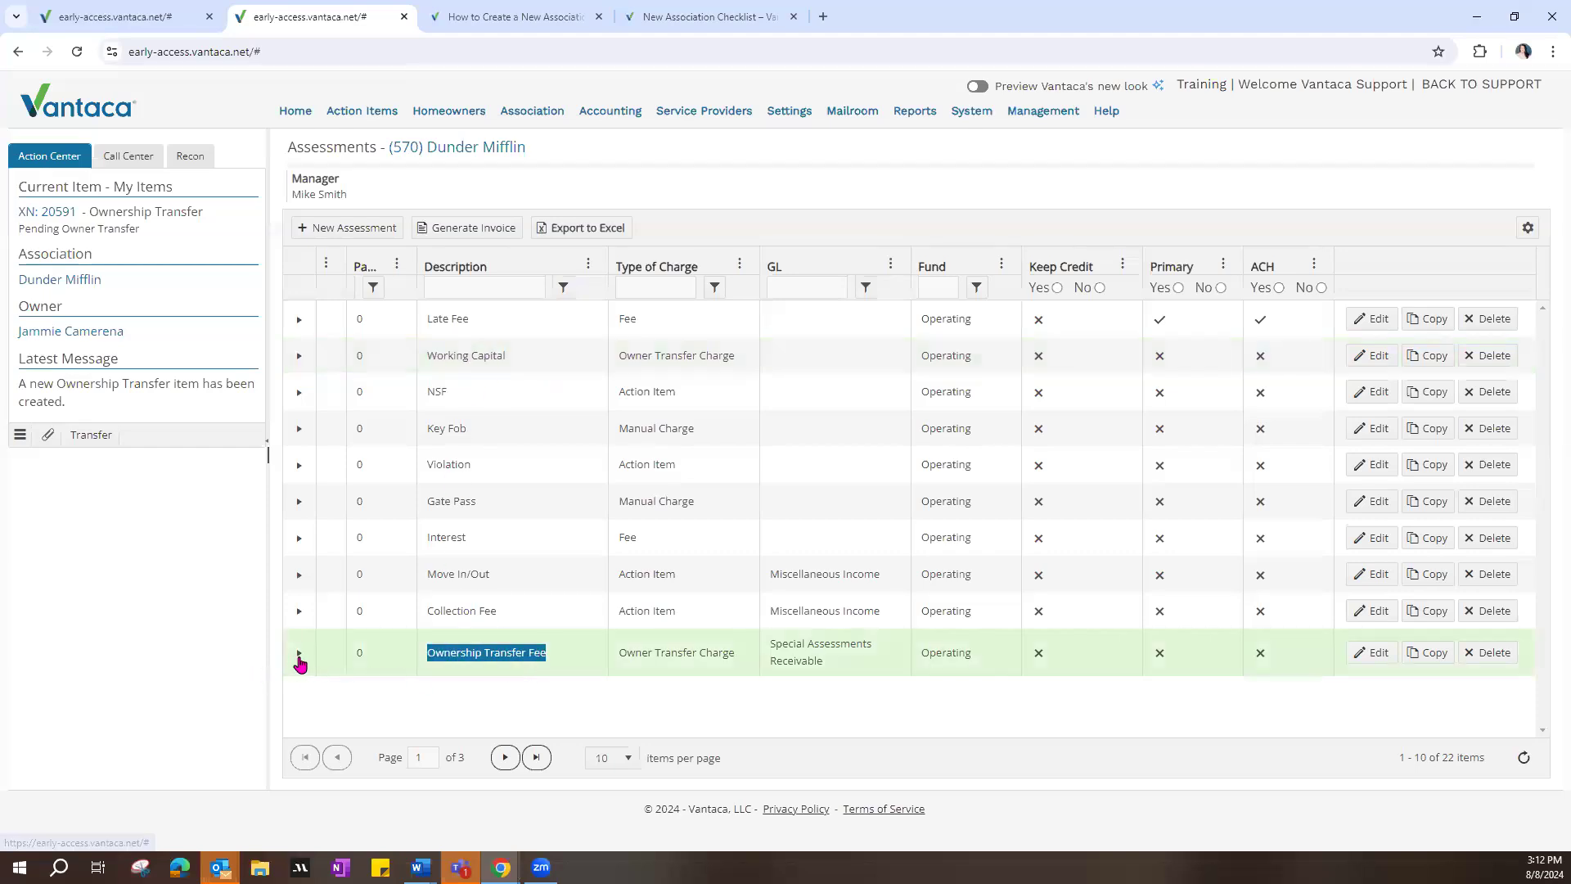
left_click(123, 16)
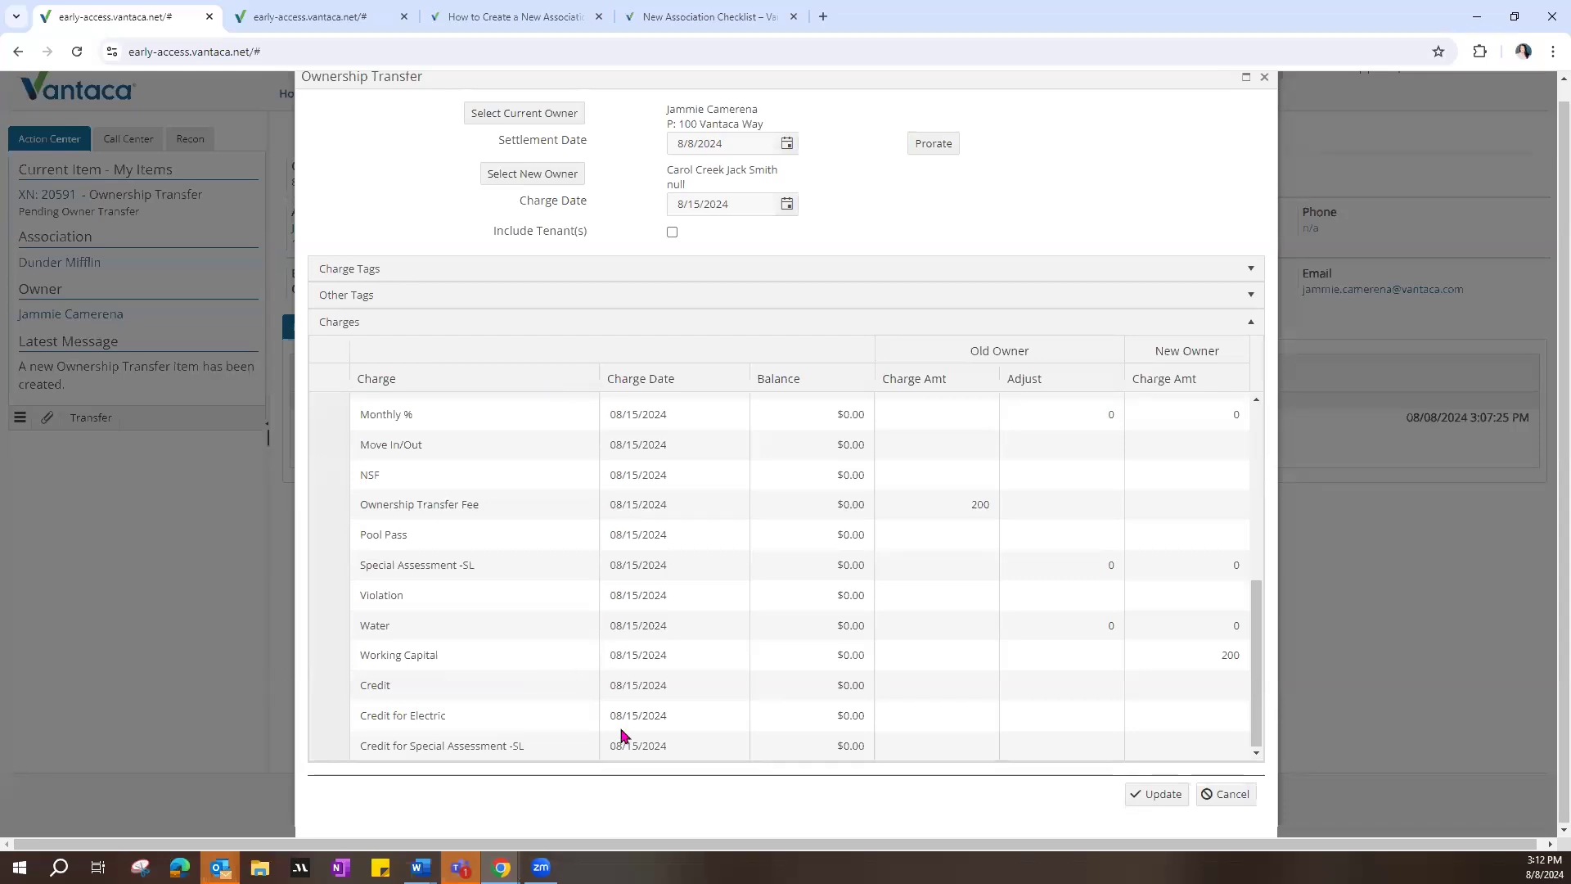
scroll(1018, 611, "up", 5)
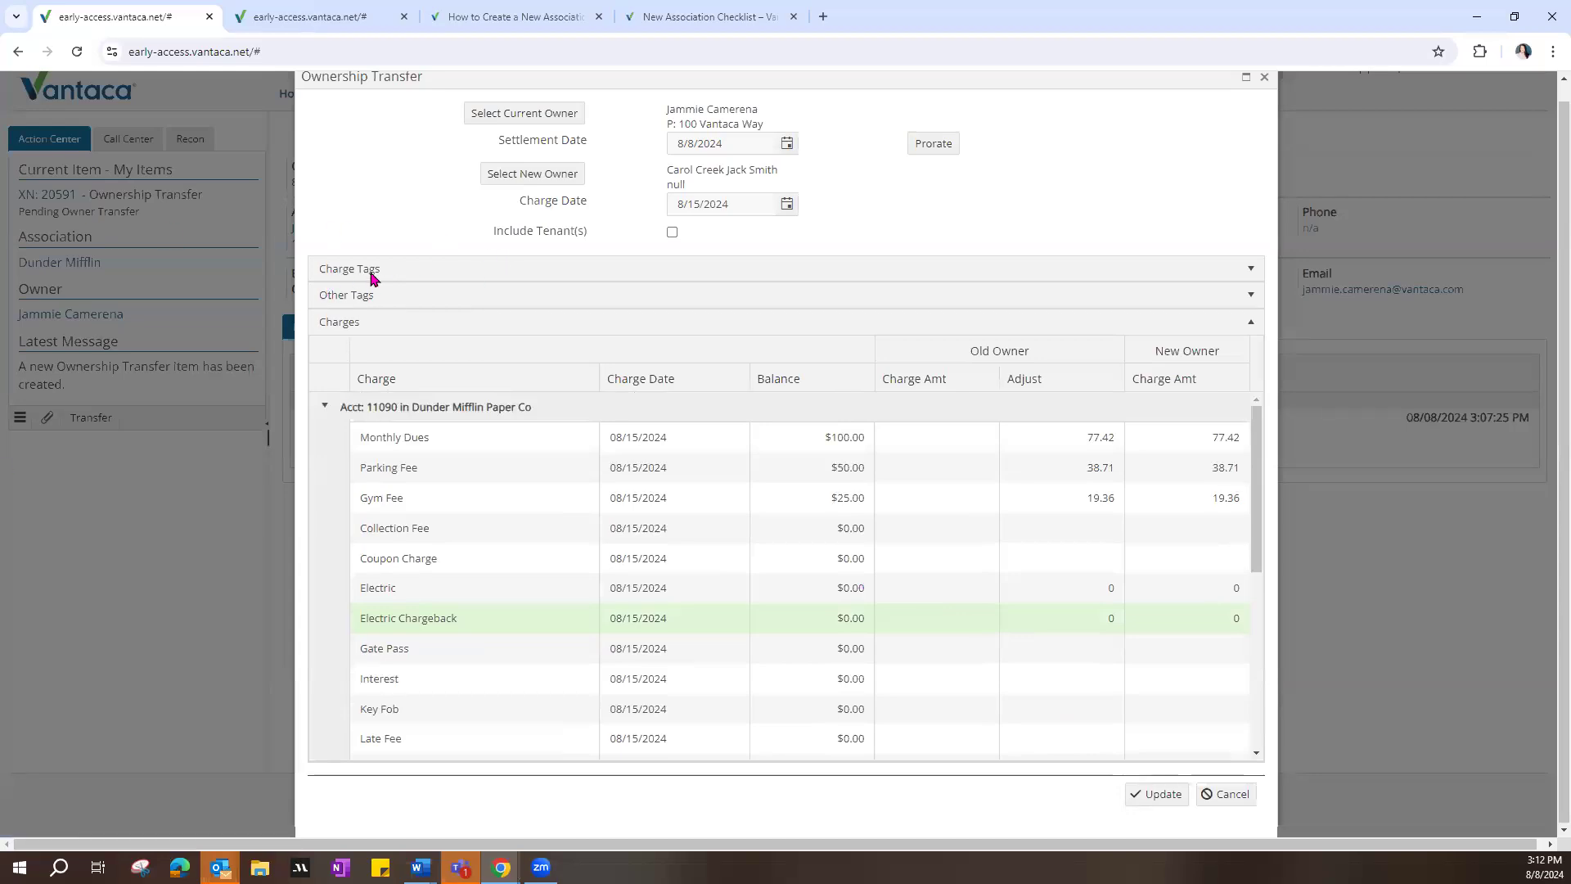
Step: Review the transfer's charge tags and other tags, including the Single Family and Town Home property tags, and collapse both sections
left_click(1248, 270)
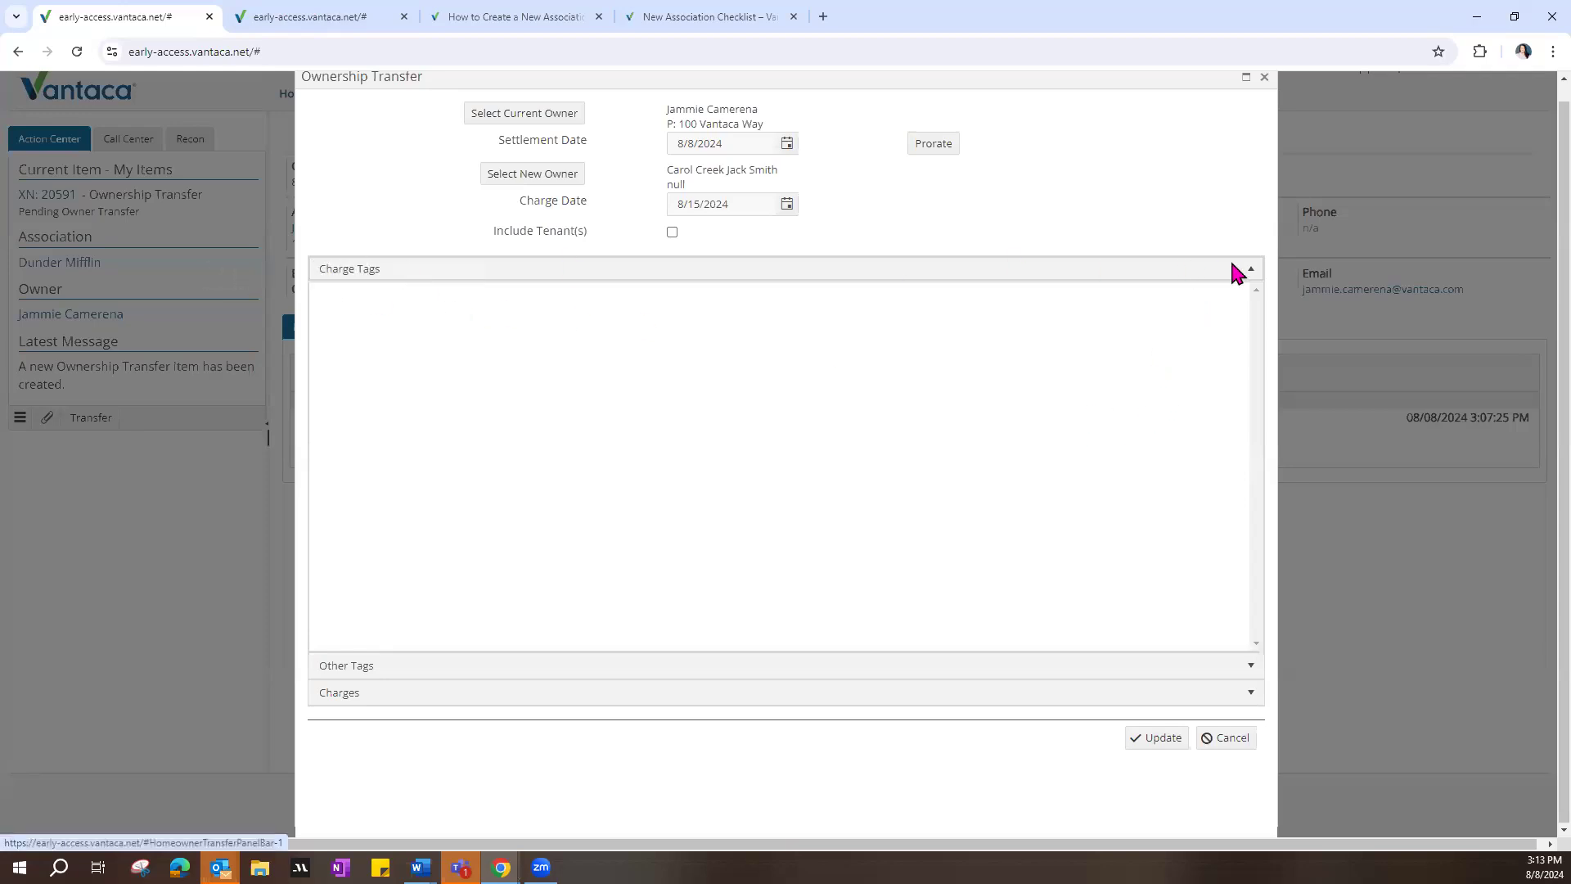
left_click(1250, 270)
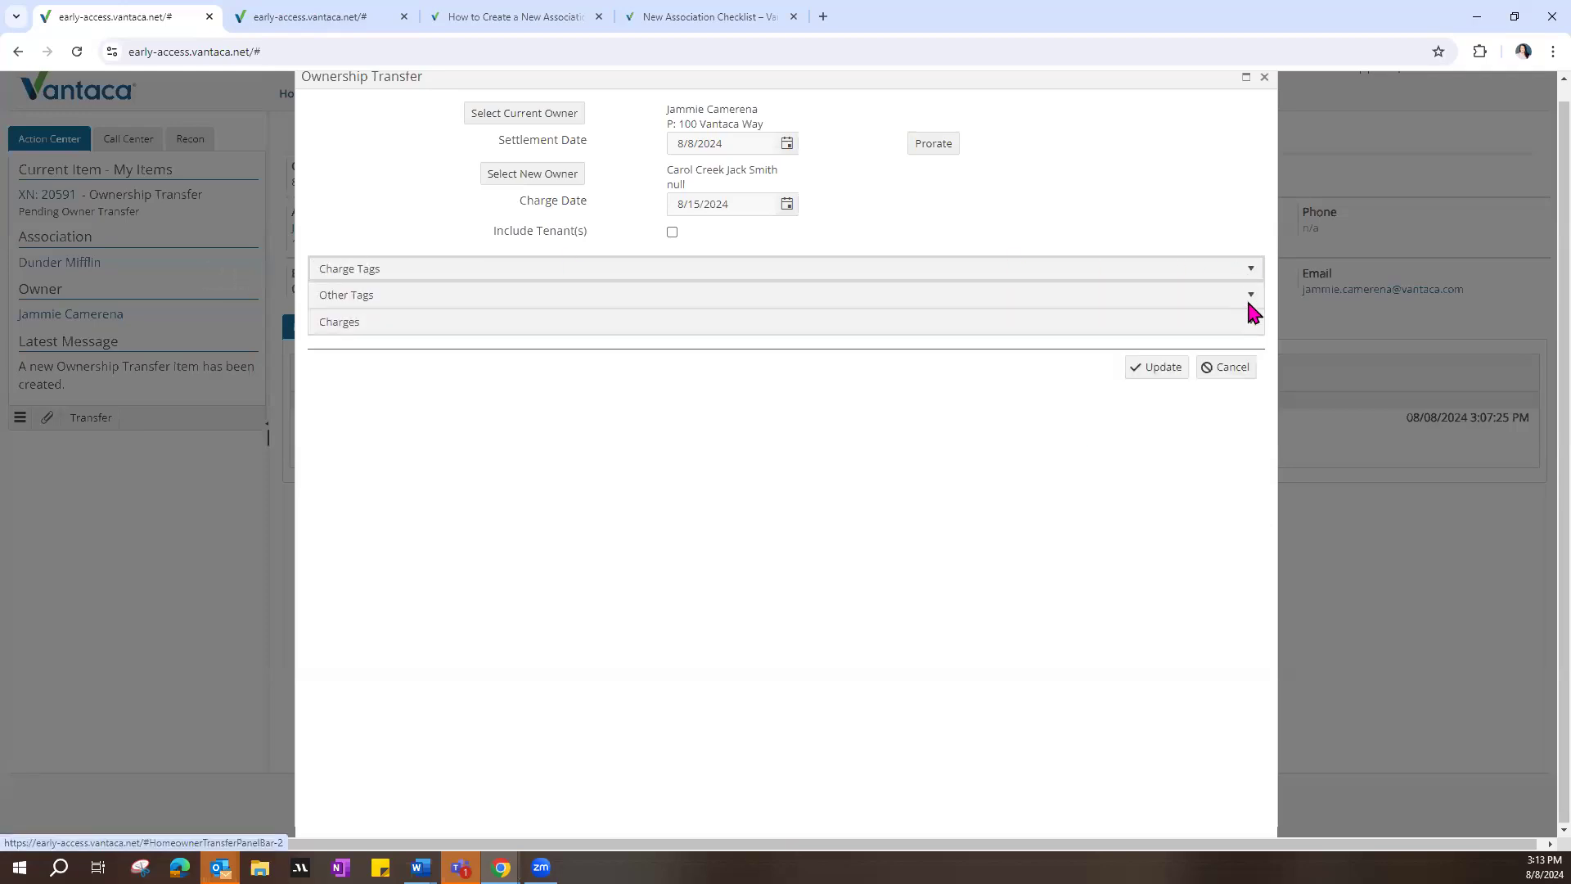
left_click(1249, 303)
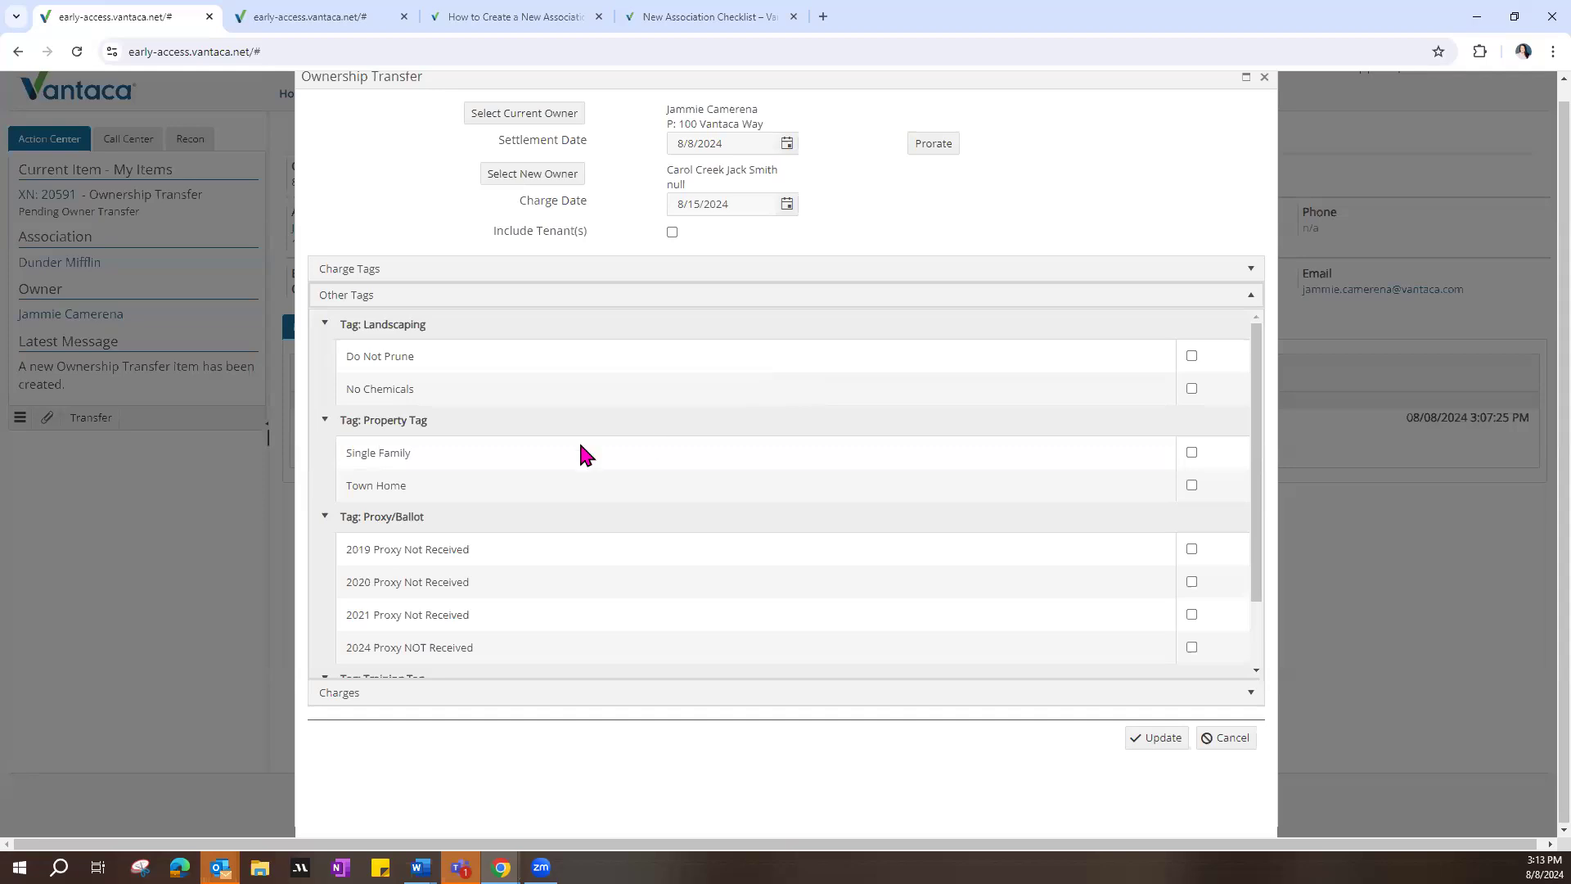
left_click(358, 455)
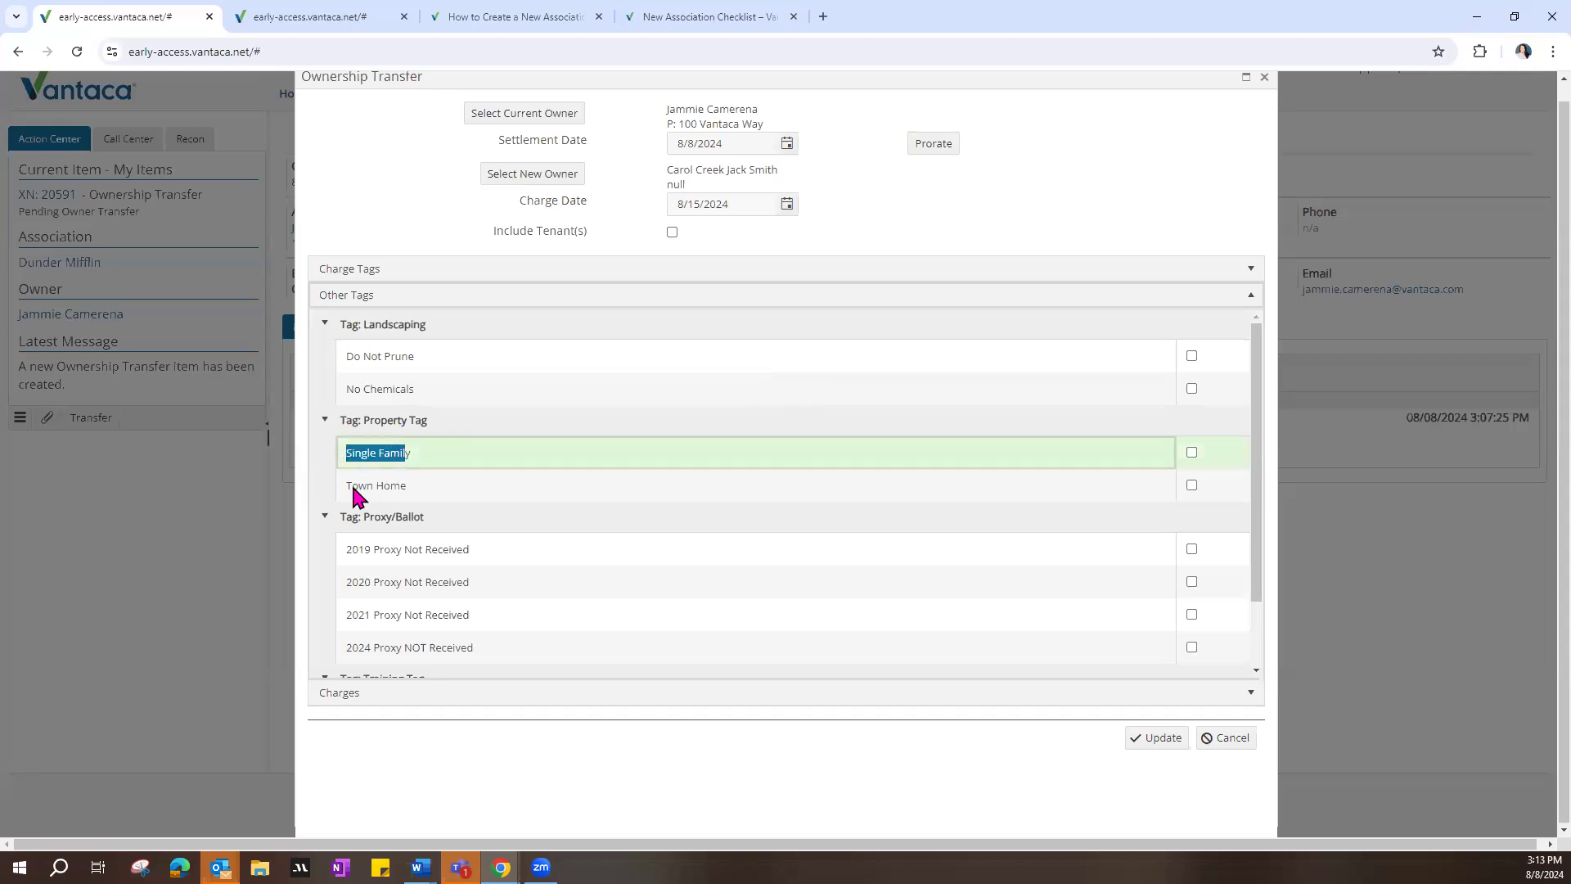
left_click_drag(352, 484, 428, 493)
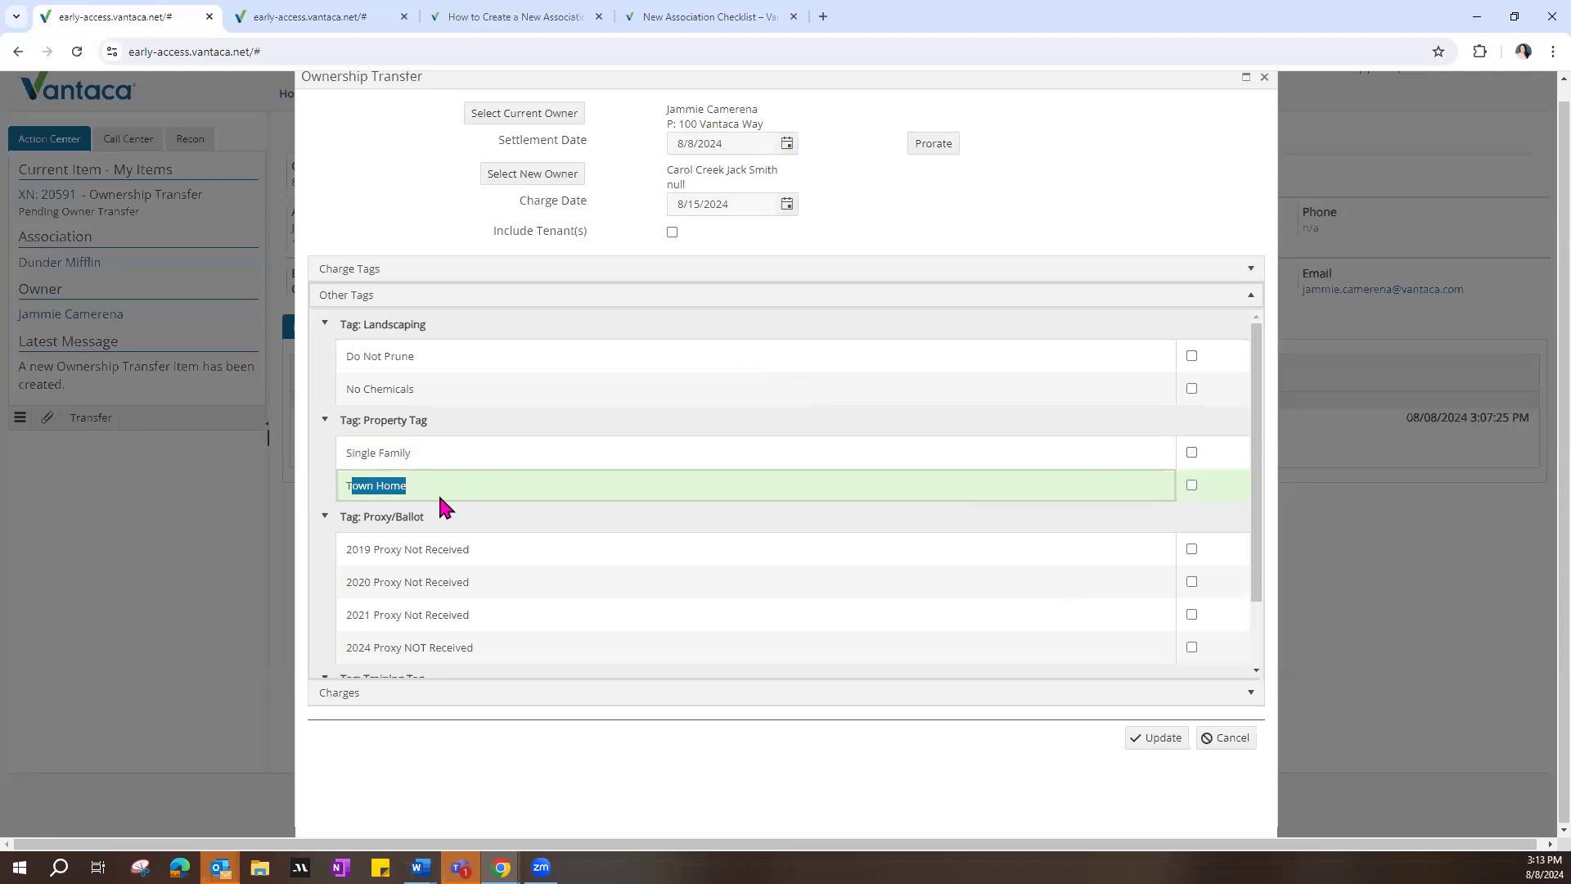
left_click(408, 484)
scroll(544, 514, "down", 2)
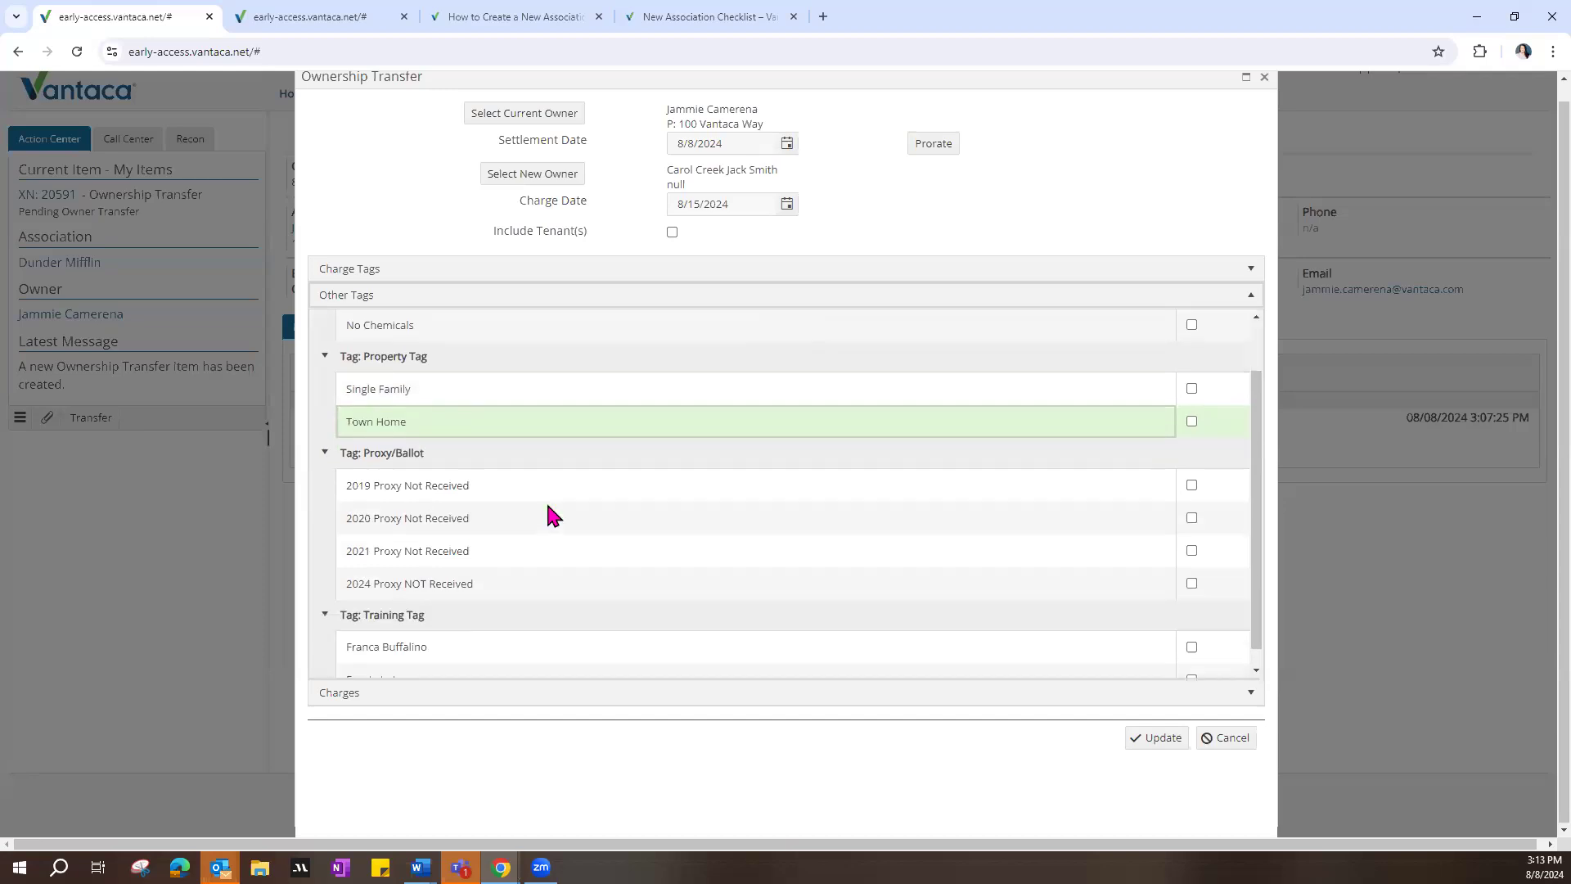
scroll(572, 504, "up", 2)
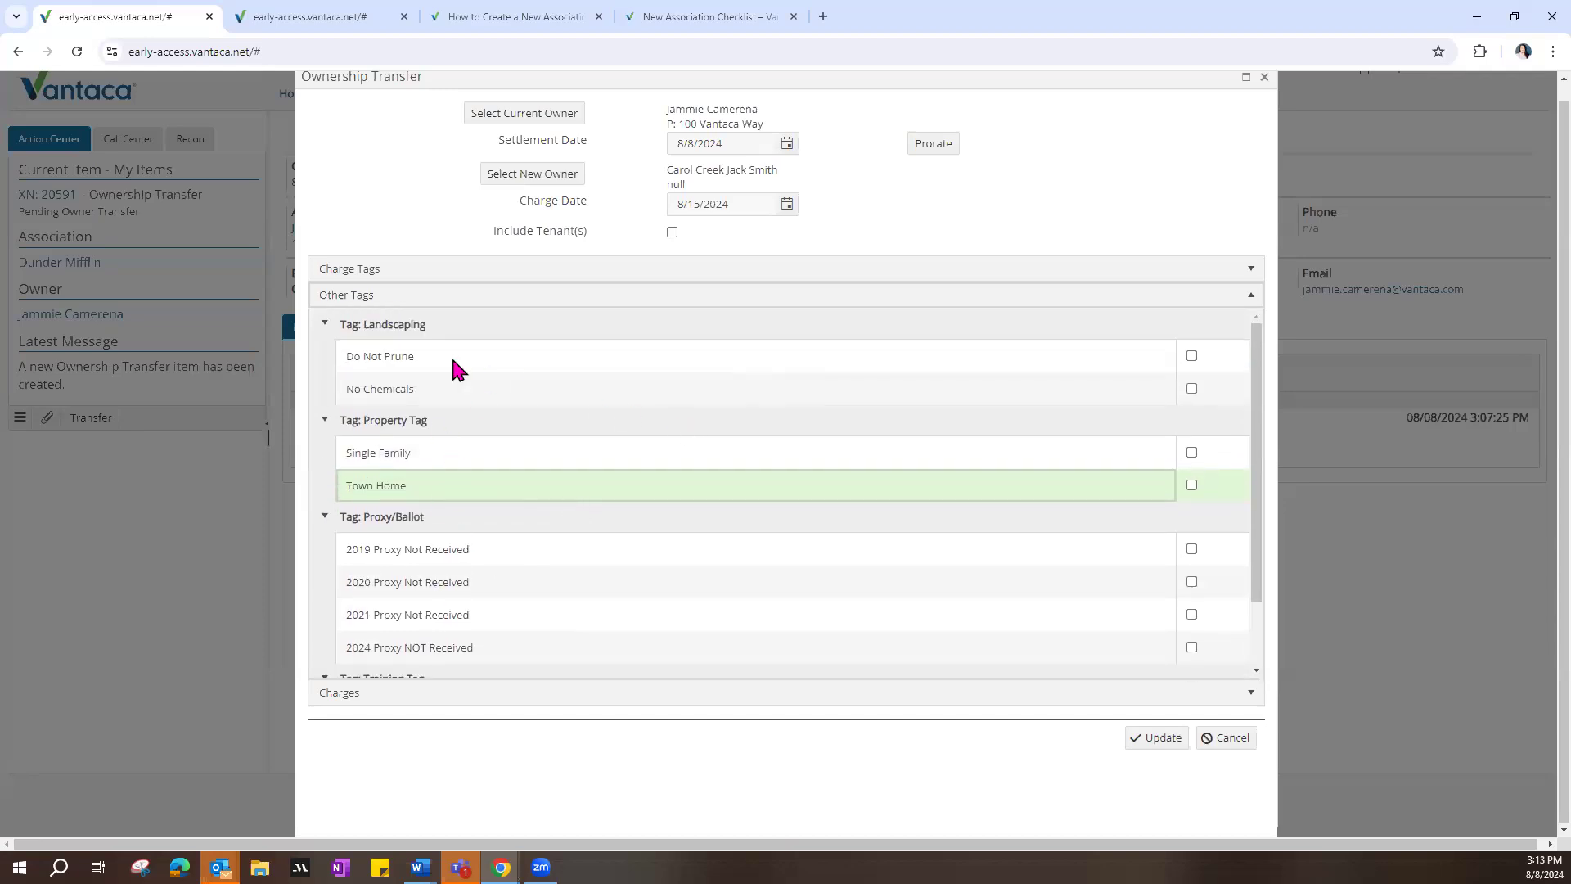
left_click(1248, 296)
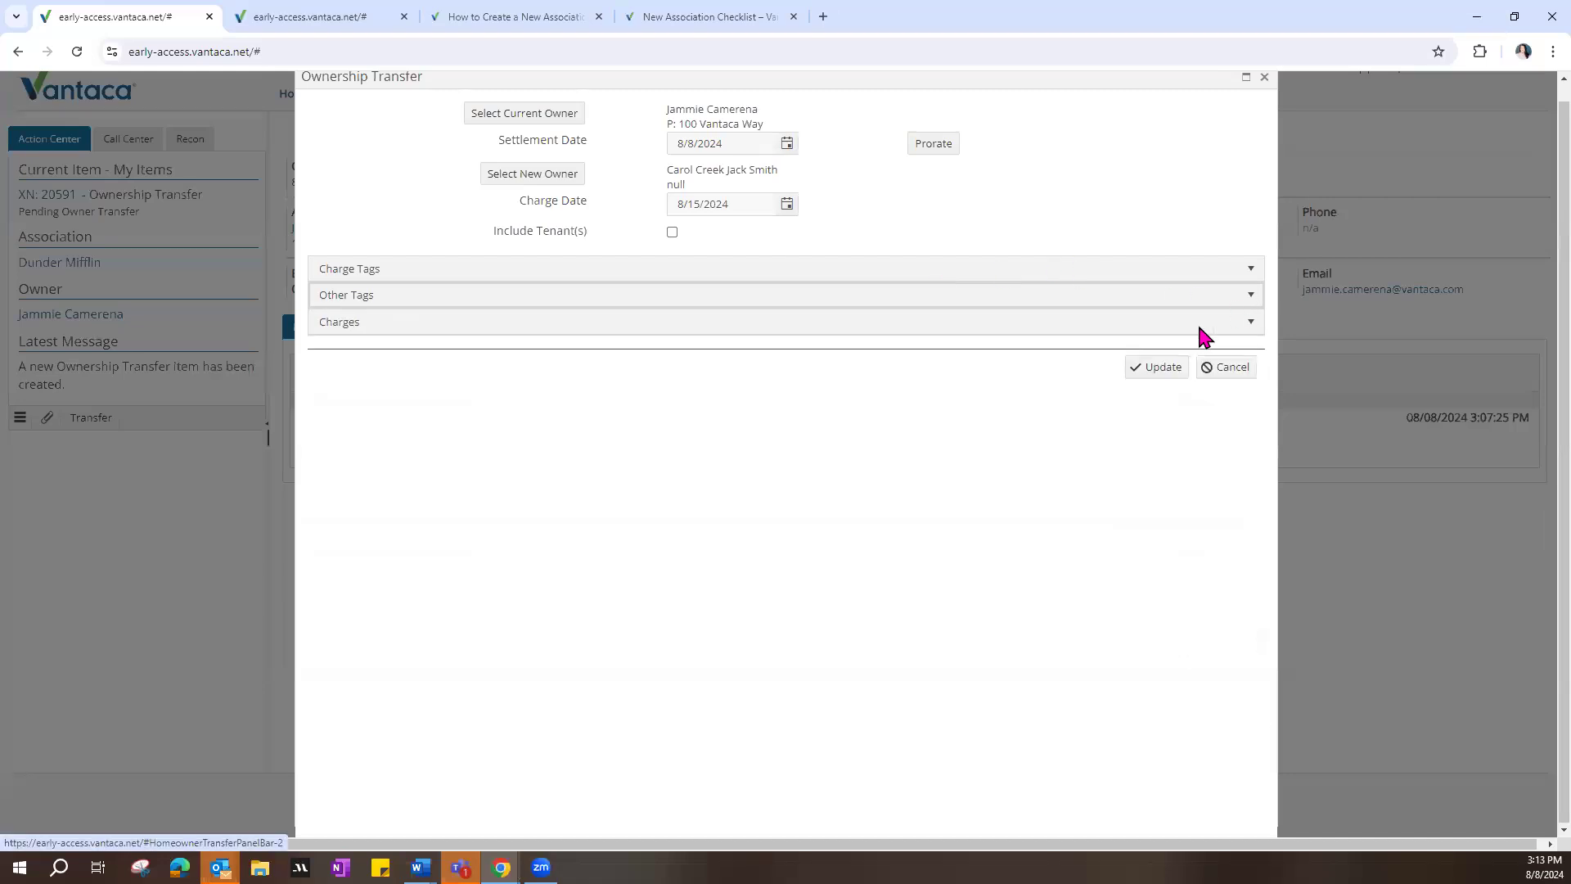
Step: Examine the Include Tenant(s) option of the ownership transfer against the tenant details of the action item
left_click_drag(495, 234, 553, 247)
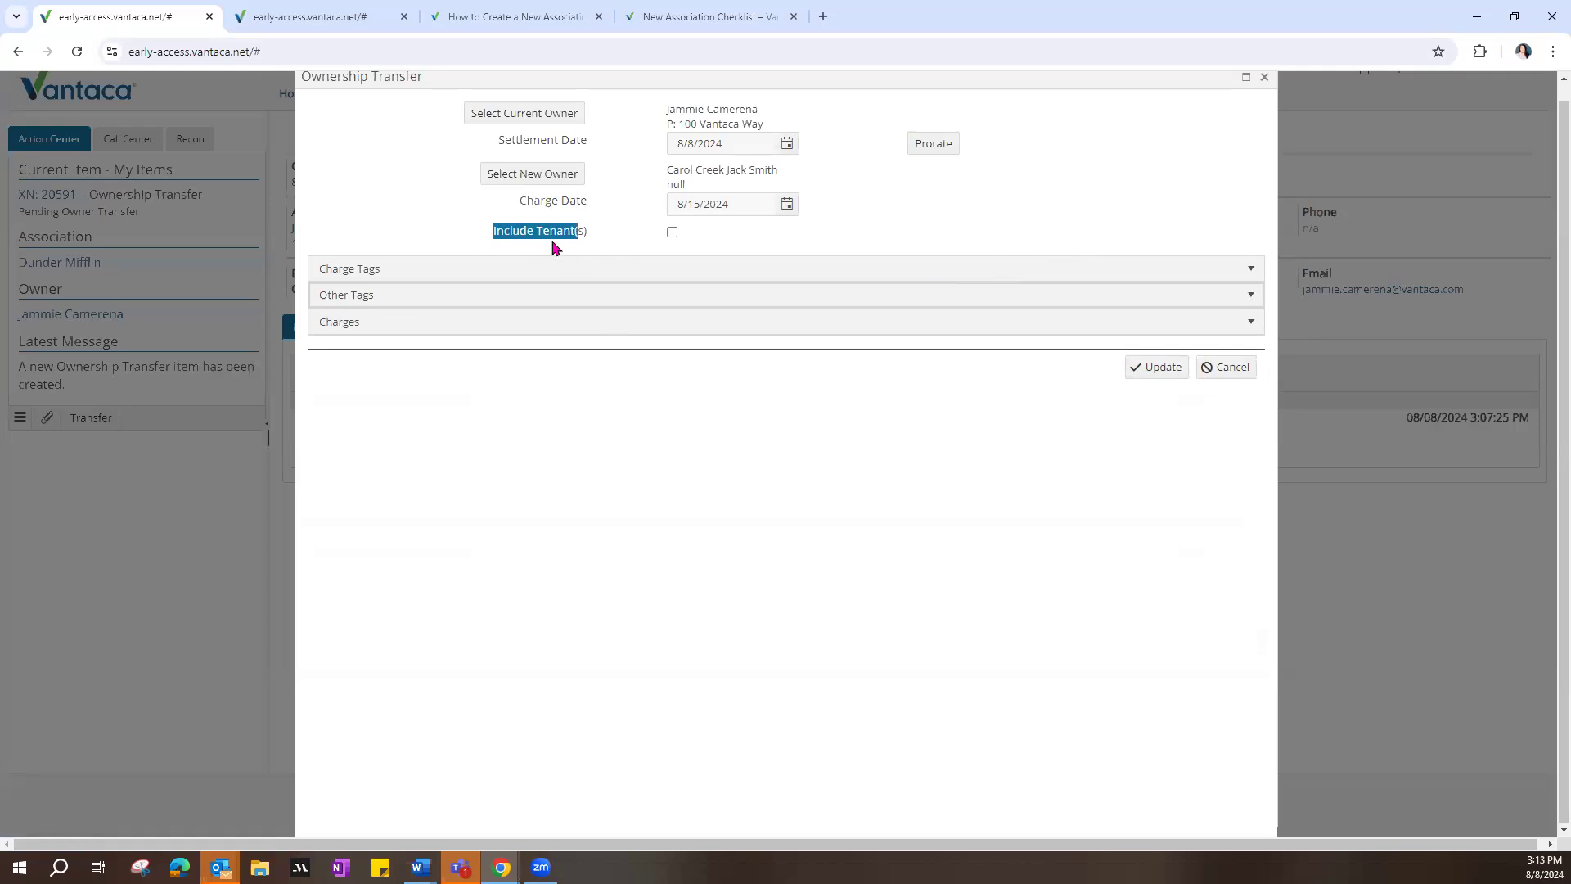
scroll(739, 85, "up", 1)
left_click_drag(738, 80, 754, 311)
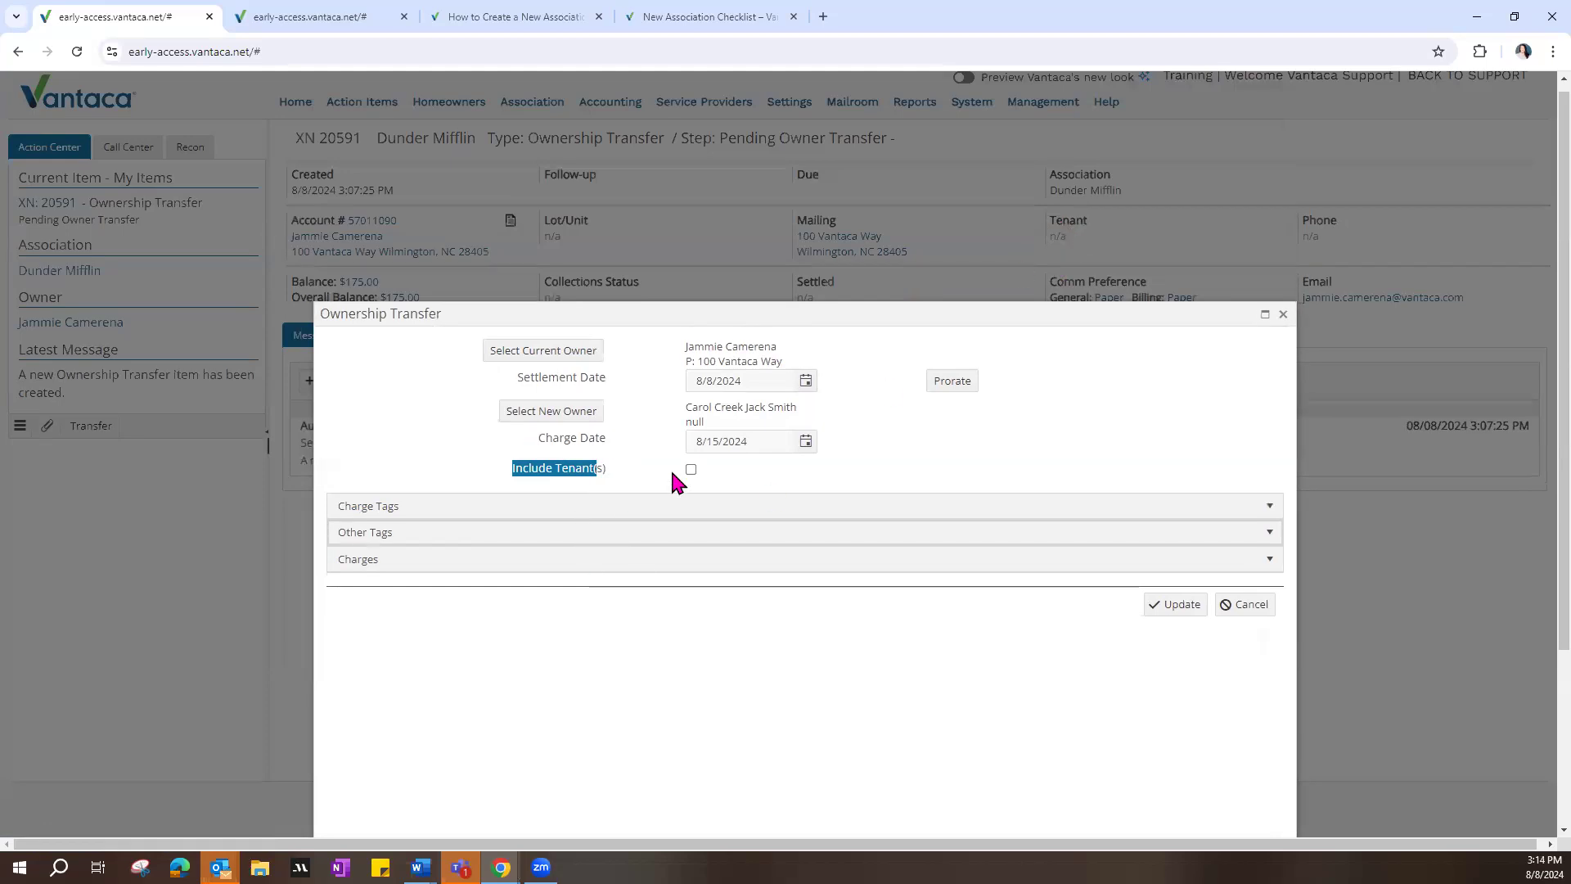
left_click(691, 471)
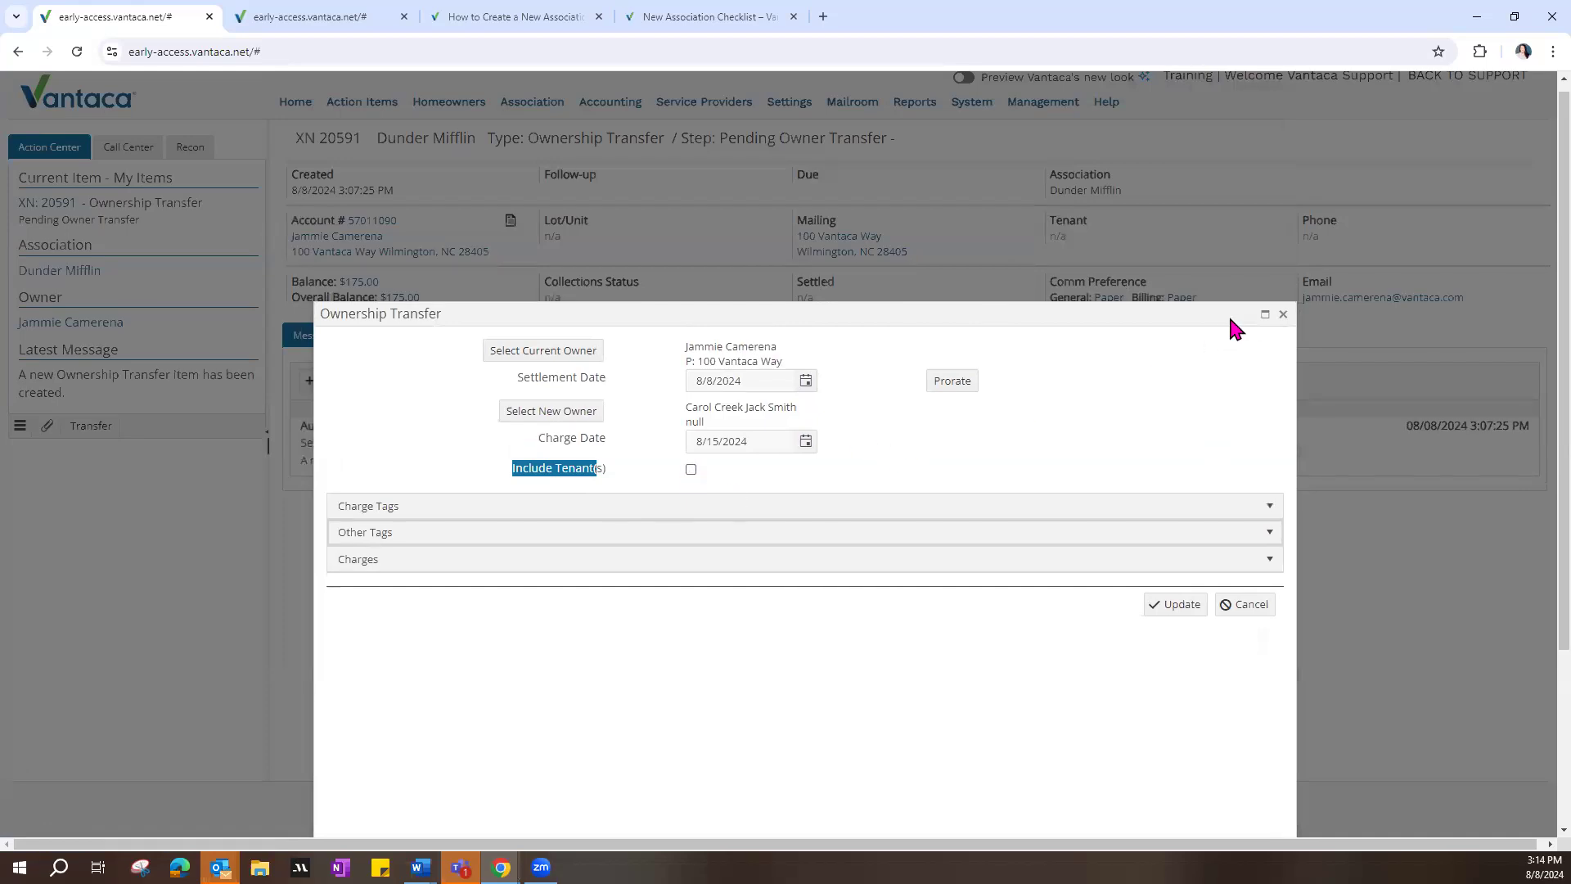
Step: Expand the charges of the ownership transfer again and submit the transfer
left_click_drag(1230, 319, 1213, 197)
scroll(1208, 193, "down", 2)
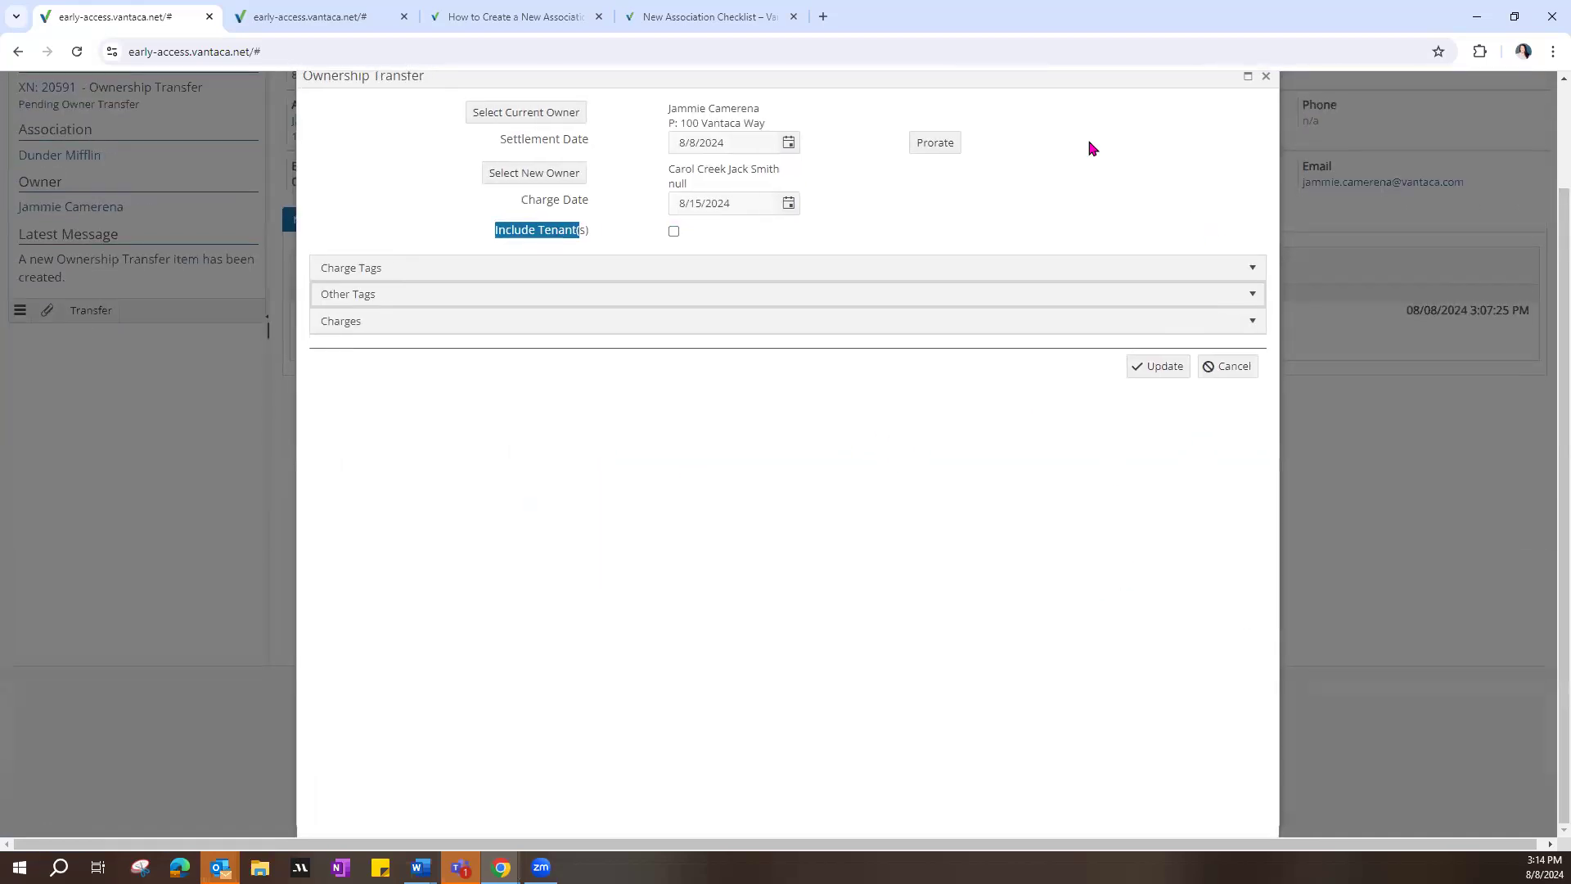
left_click(1253, 322)
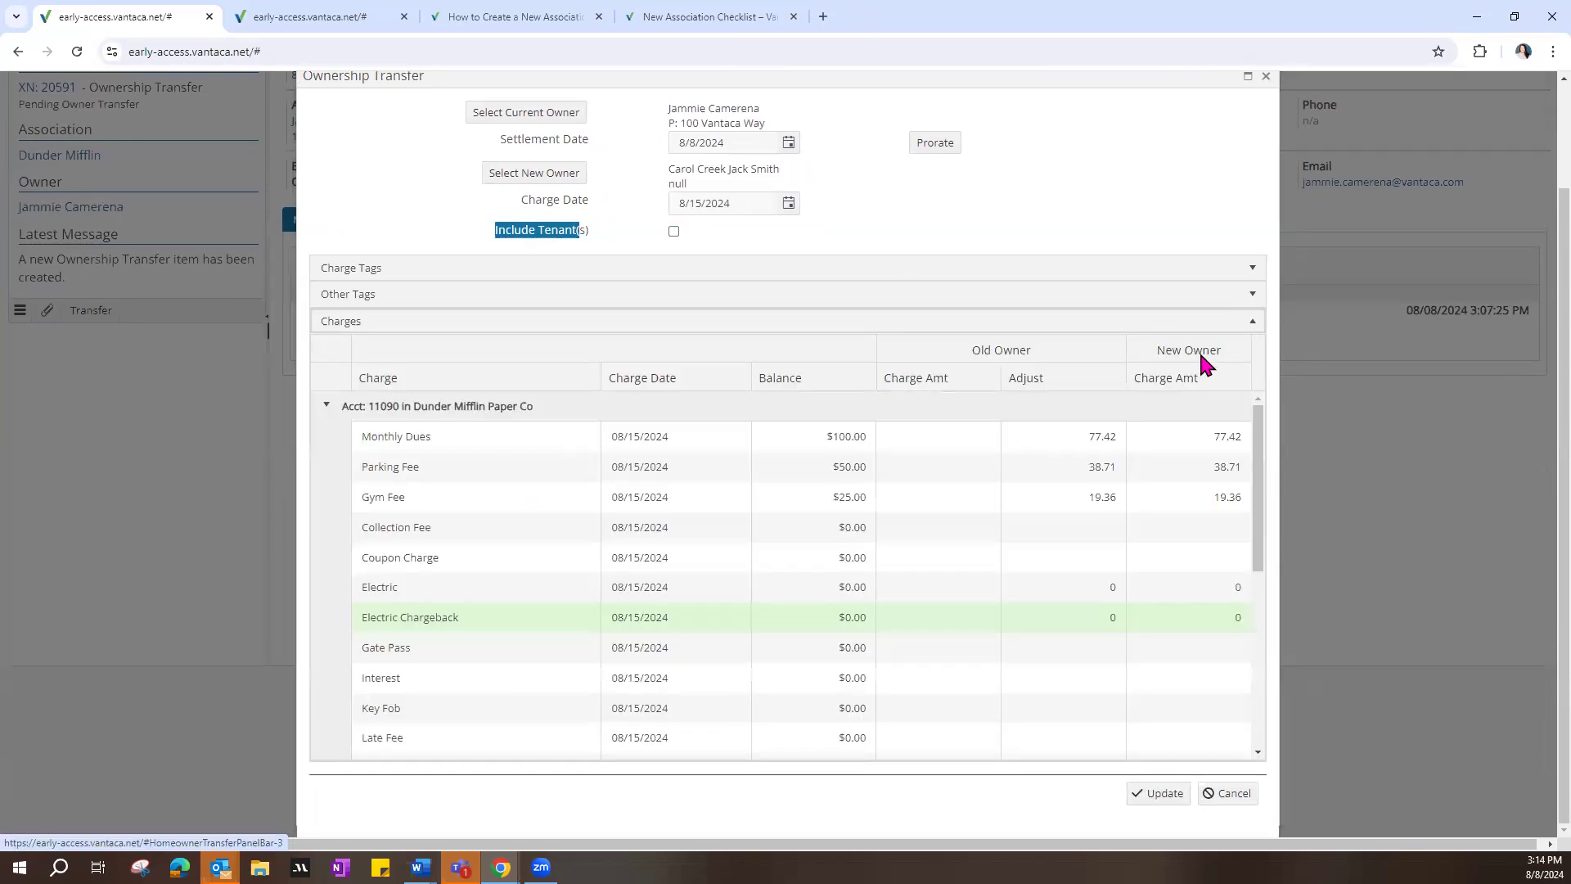
left_click(1163, 807)
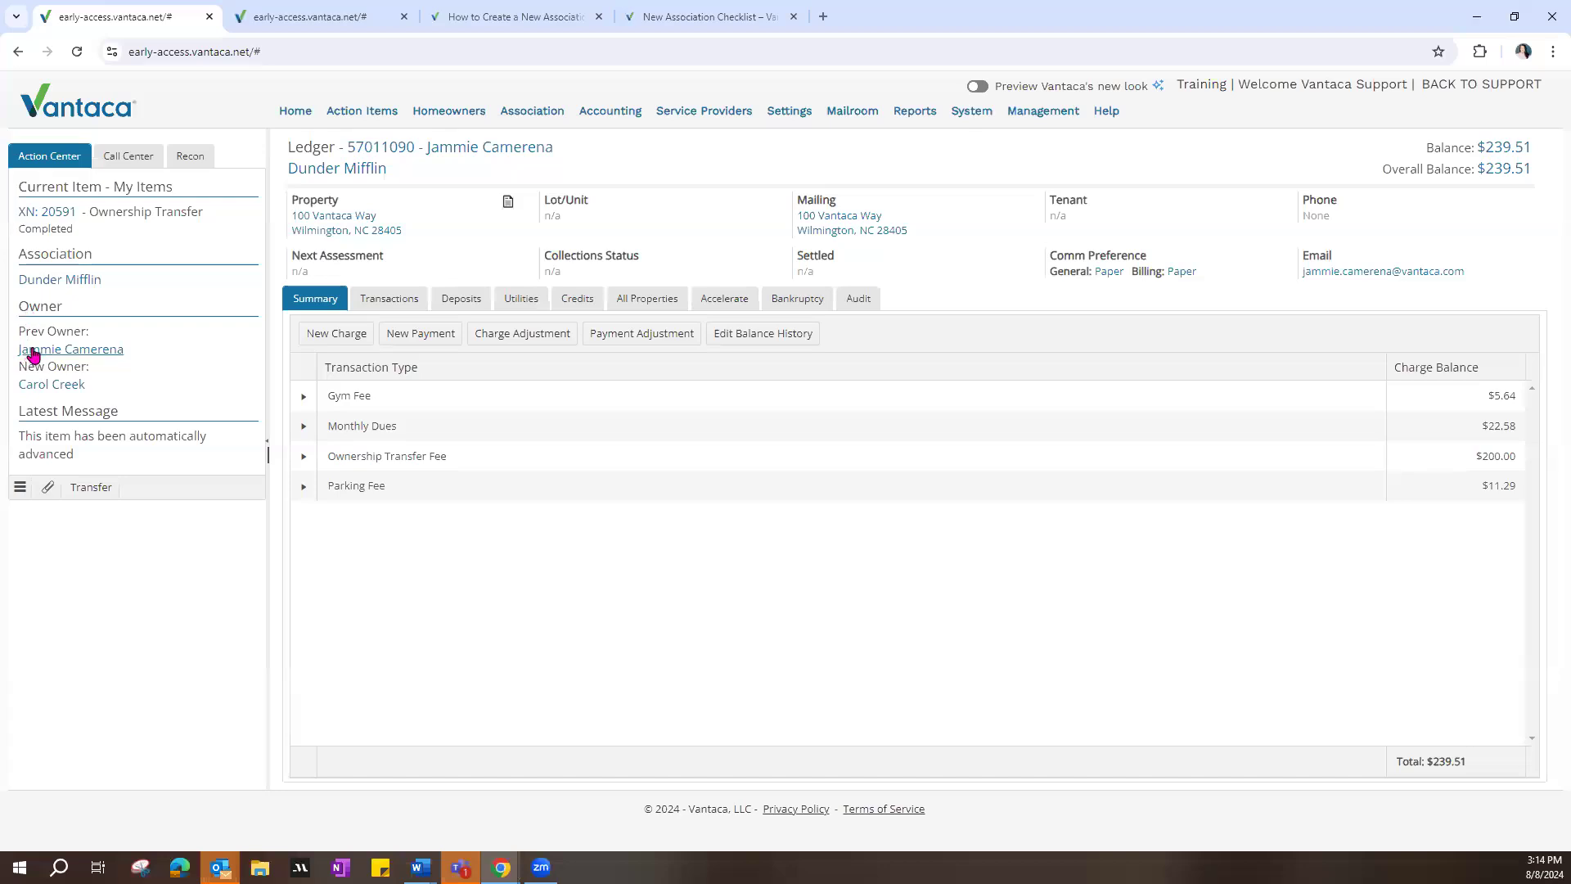
Step: Compare the previous owner and new owner on the completed transfer by reviewing the new owner's ledger charges
left_click_drag(19, 330, 112, 339)
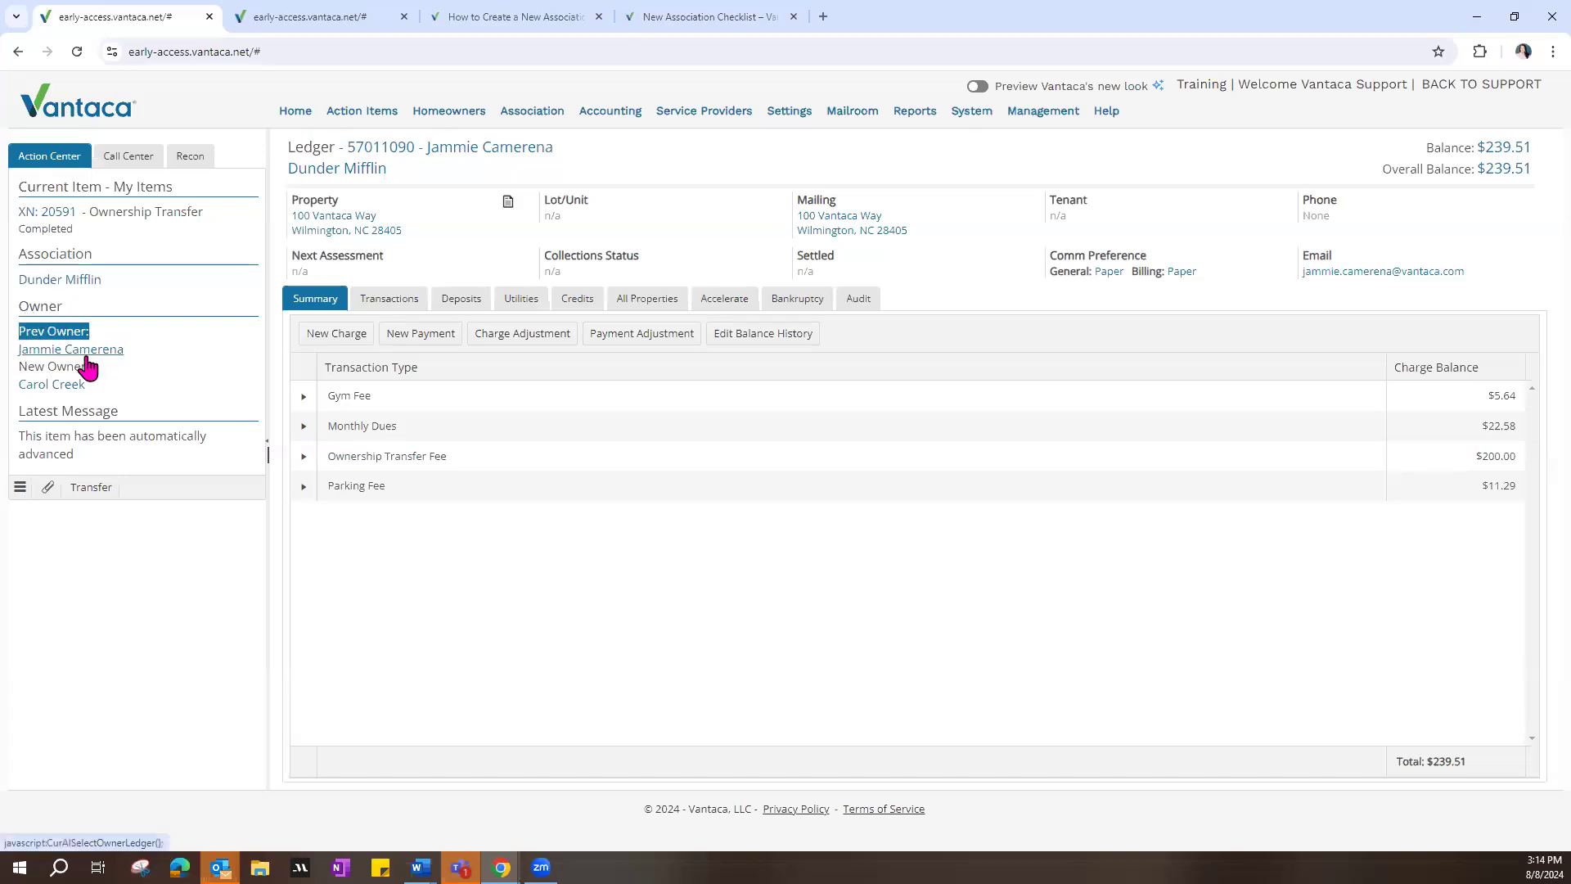
left_click(57, 394)
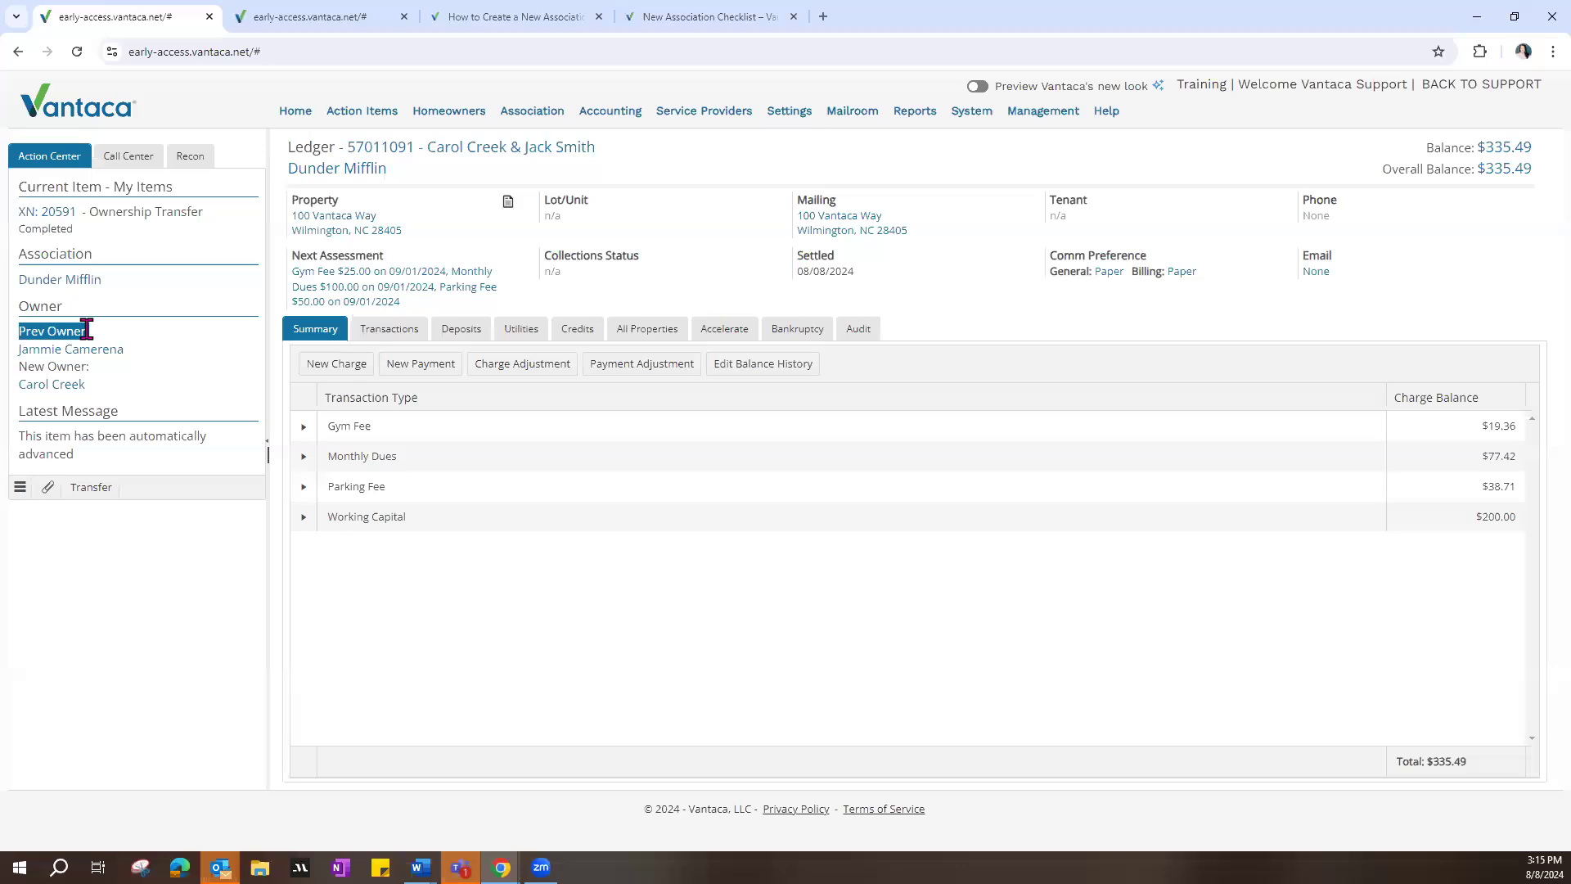
left_click_drag(86, 329, 95, 336)
left_click(57, 386)
Step: Open the new owner's action items, expand the New Owner Setup item's messages and start a step change for it
left_click_drag(647, 257, 557, 282)
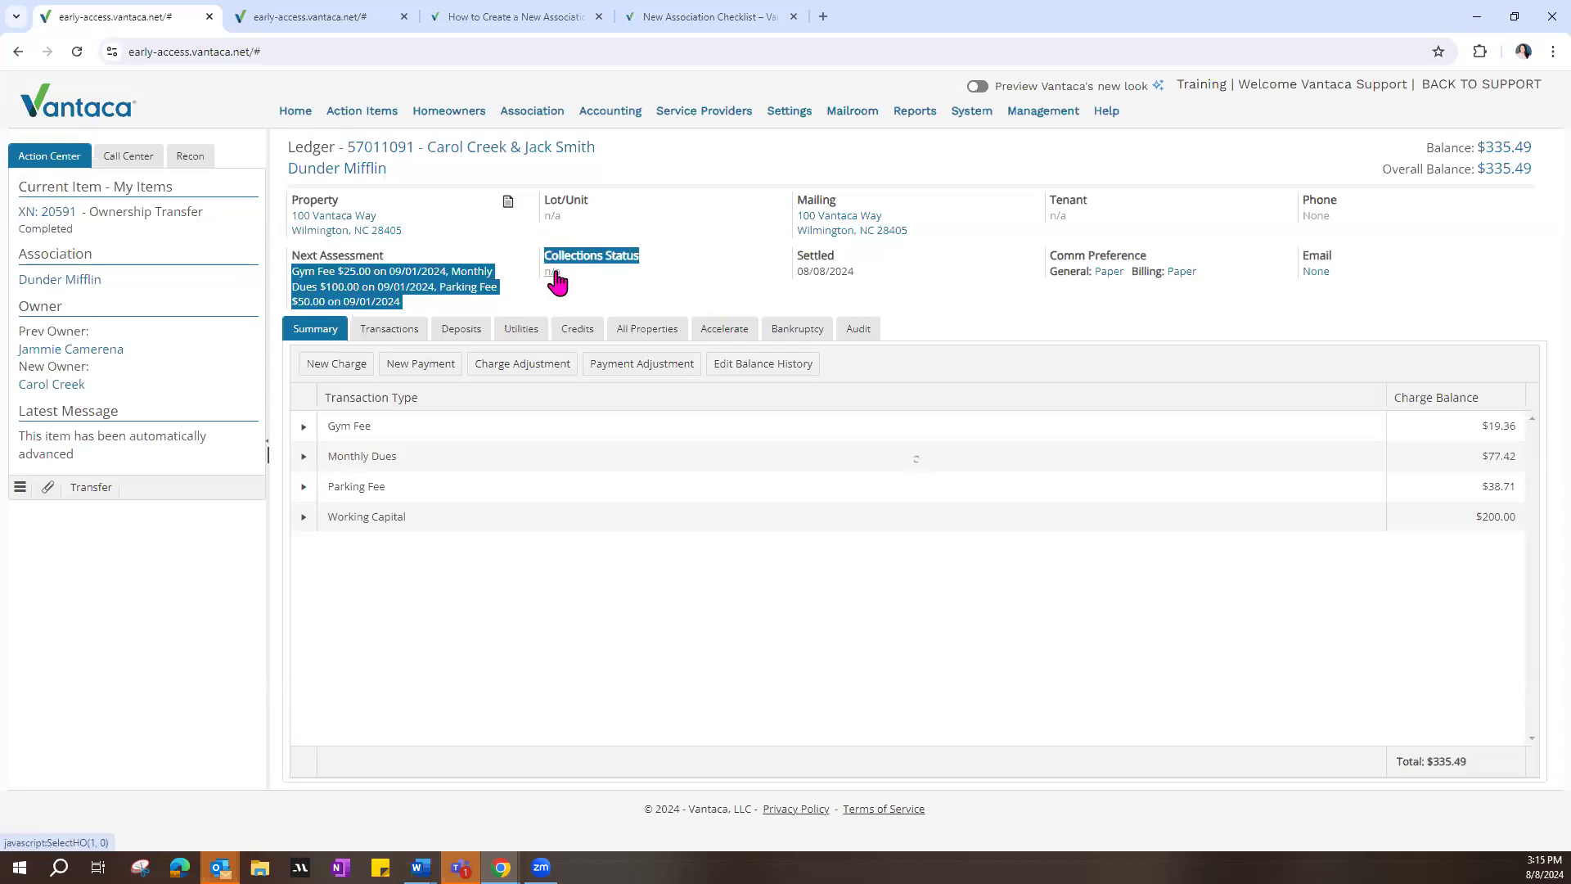
left_click(557, 282)
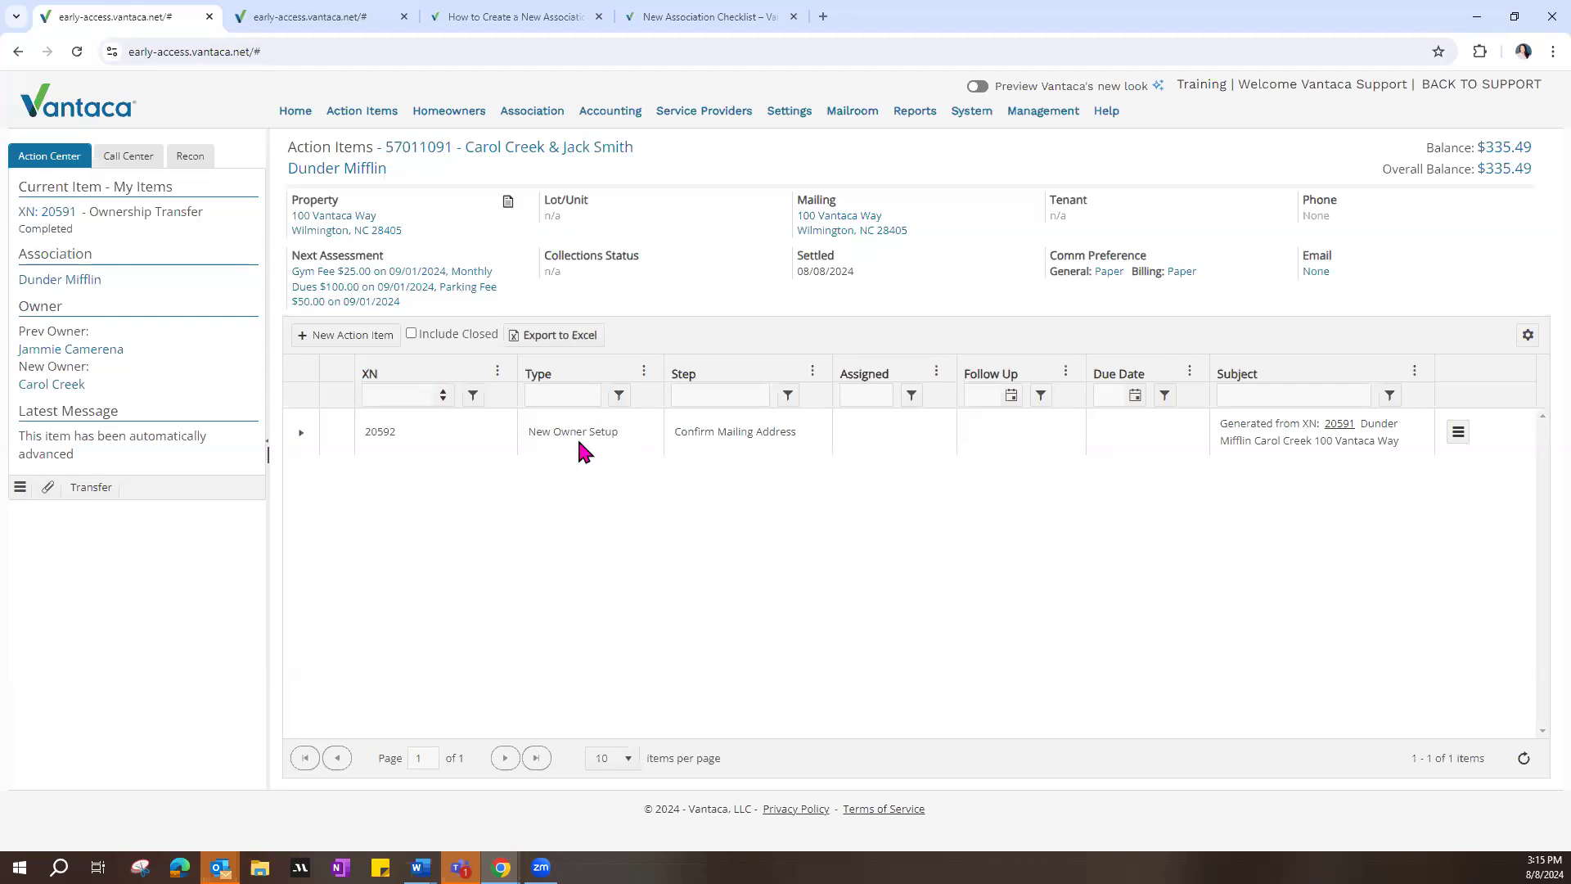
left_click_drag(528, 431, 614, 431)
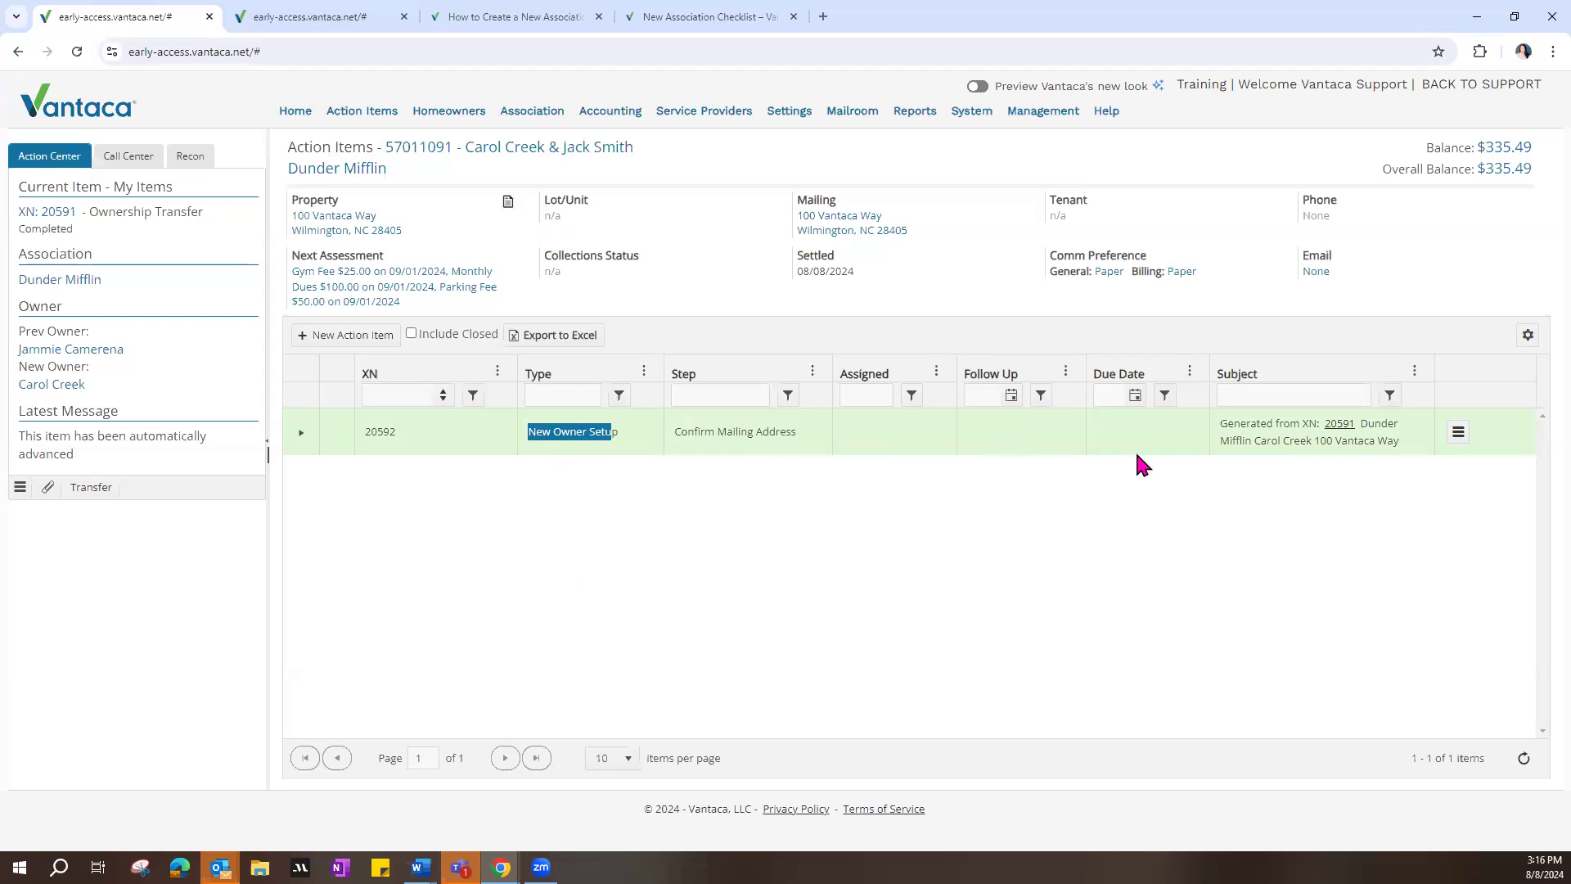
left_click(302, 434)
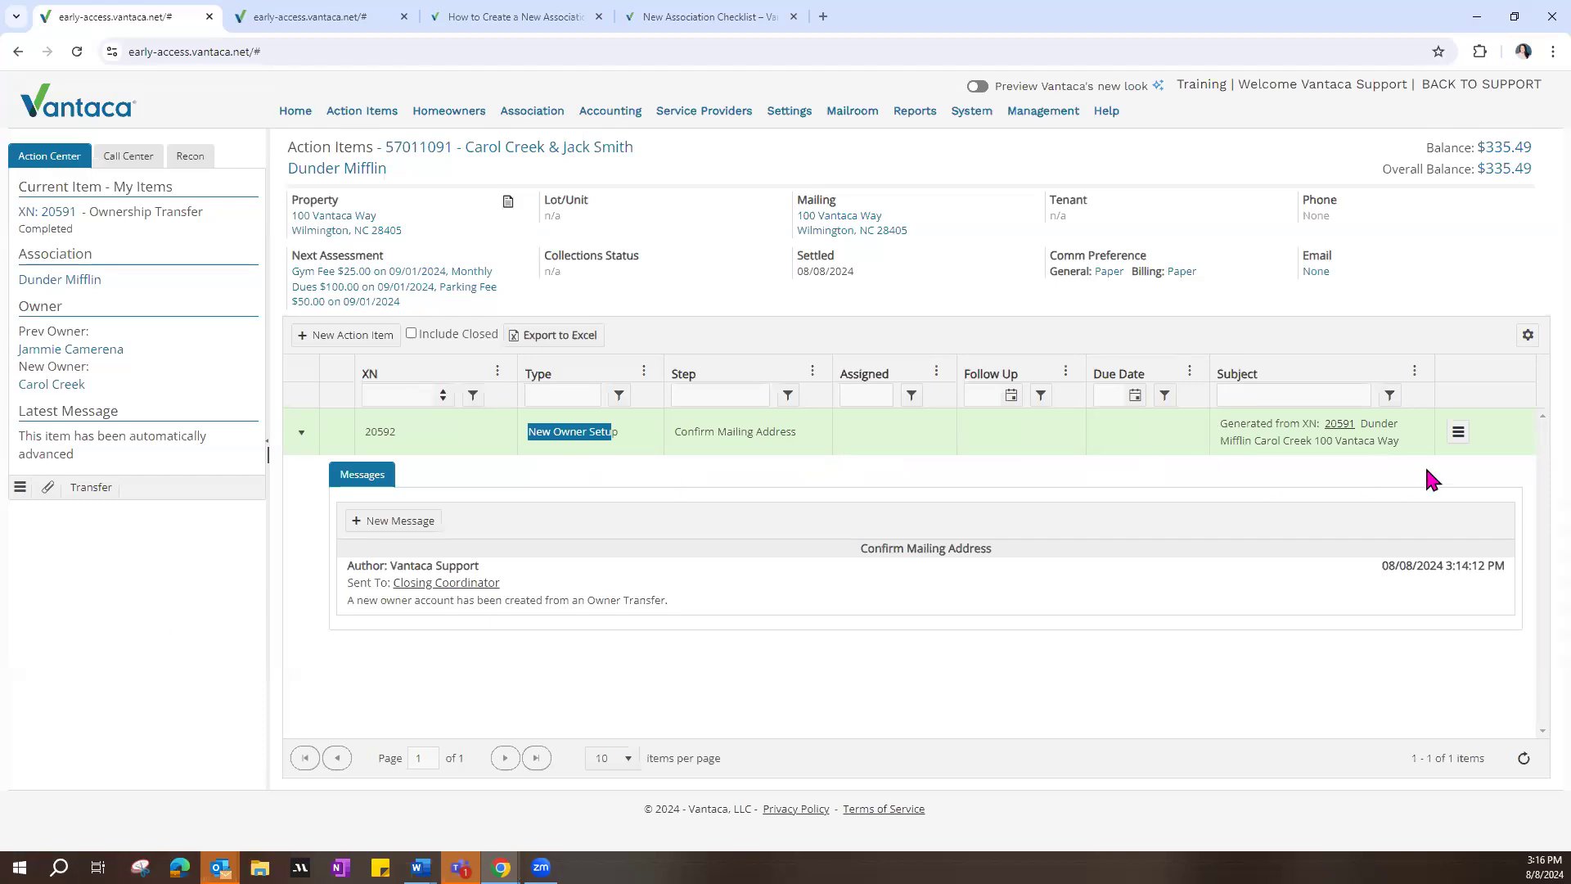
left_click(1462, 438)
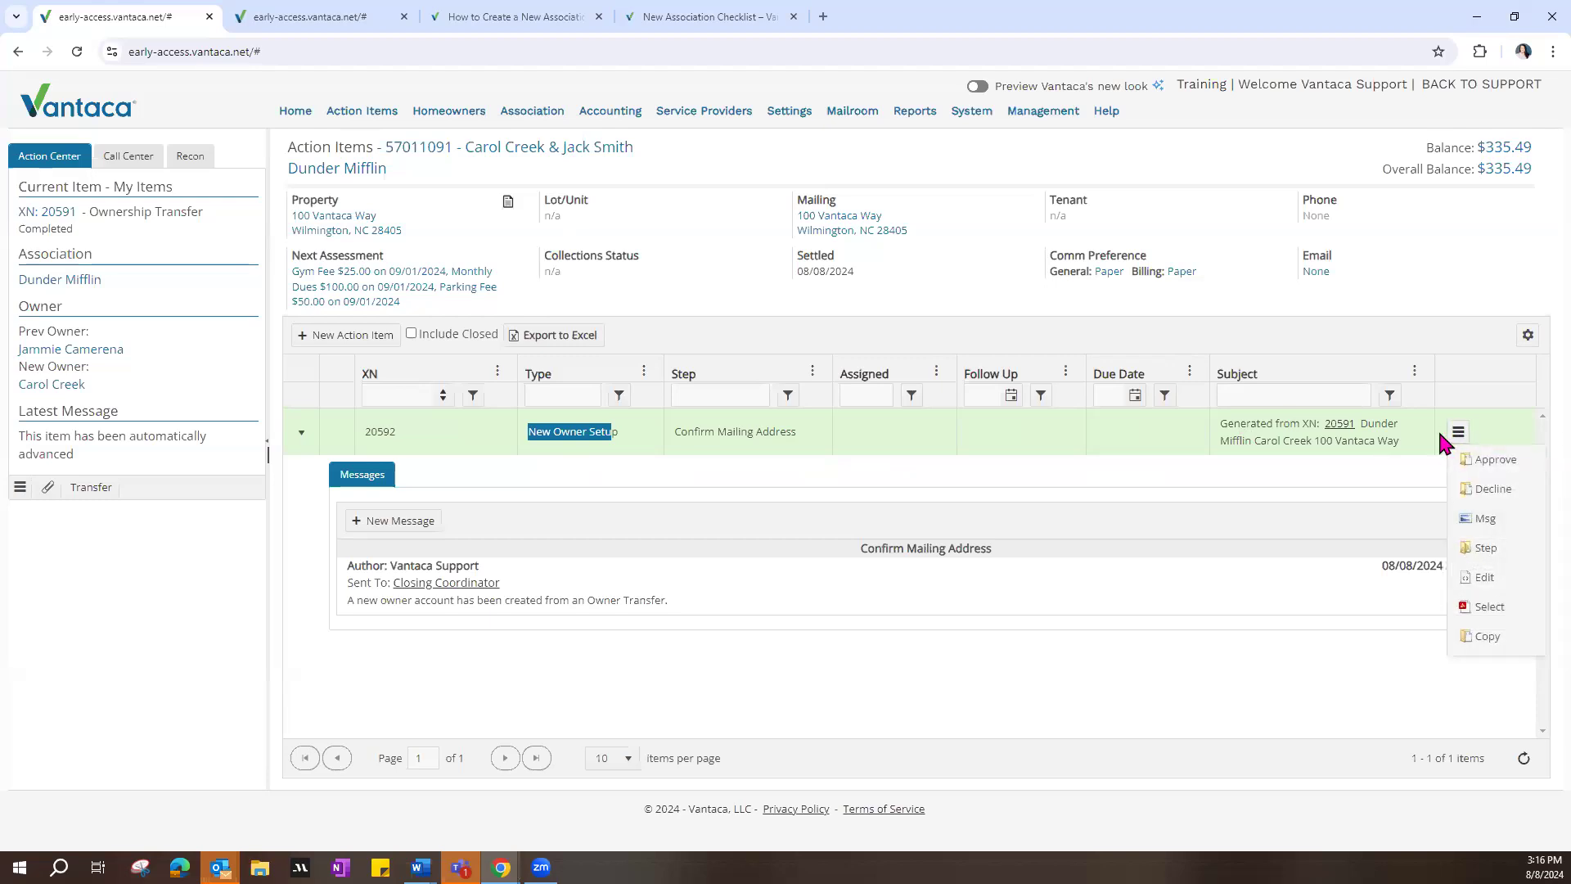
left_click(1488, 550)
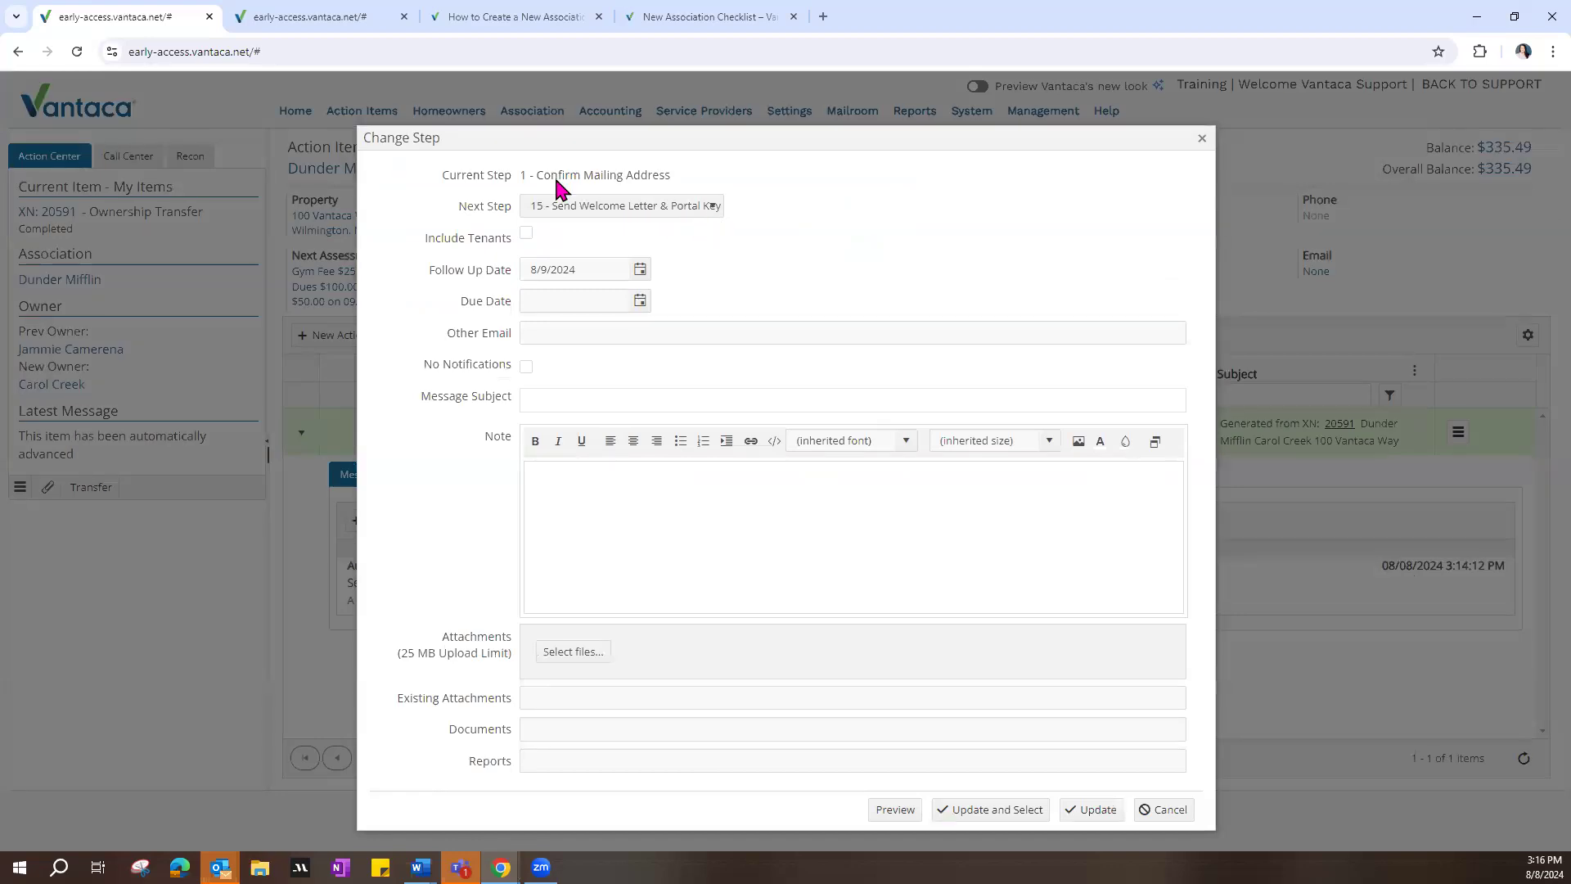
Step: Switch to the second Vantaca tab and examine the Welcome Packet folder in the Dunder Mifflin association documents
left_click(294, 28)
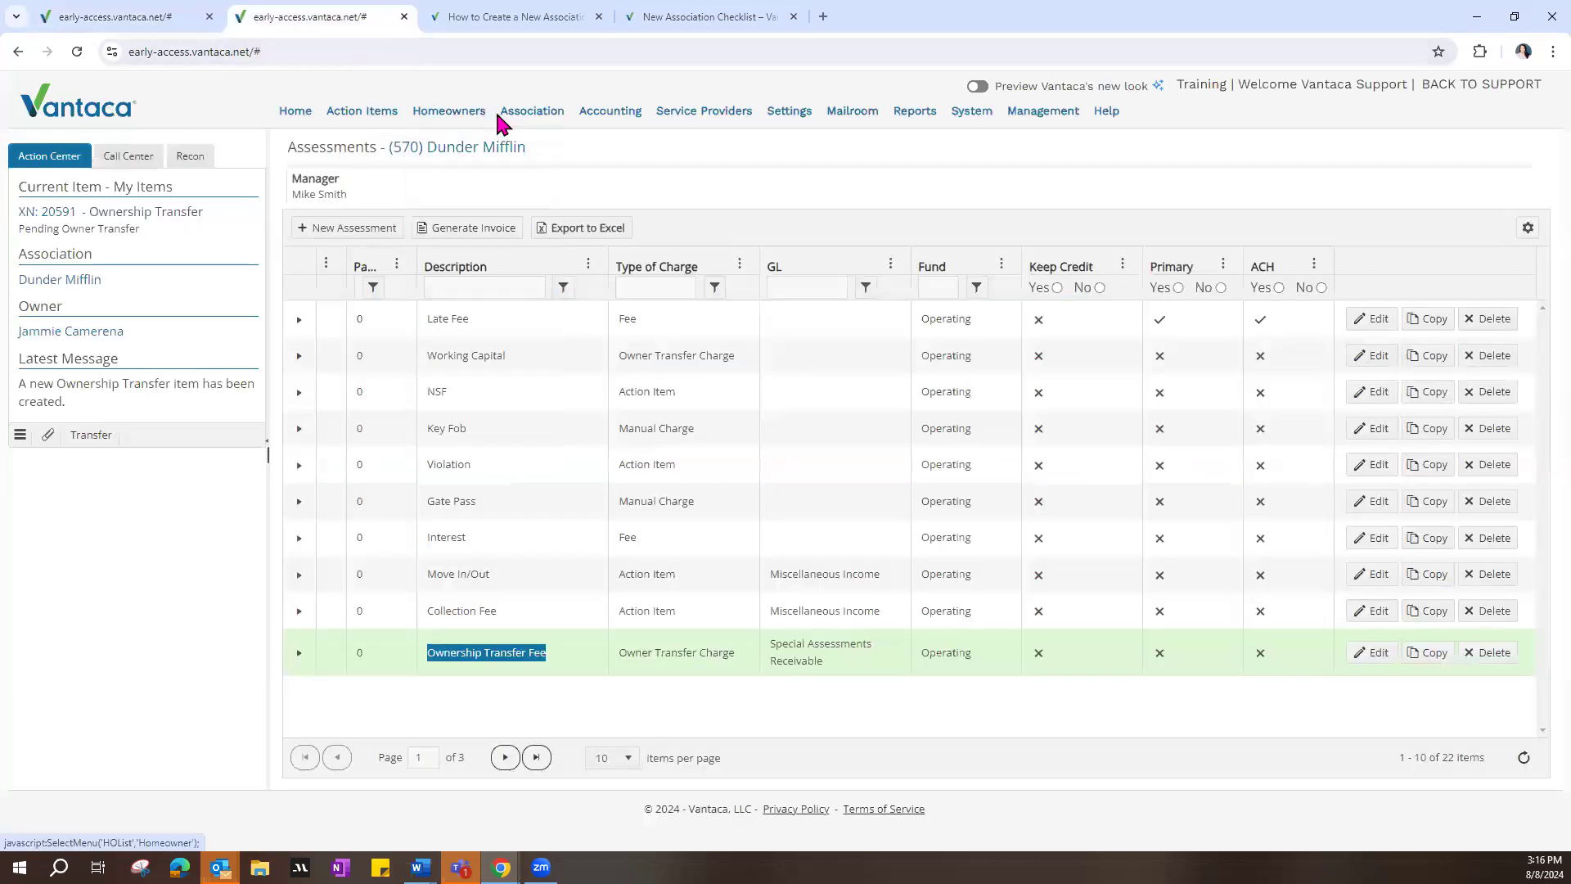
mouse_move(512, 115)
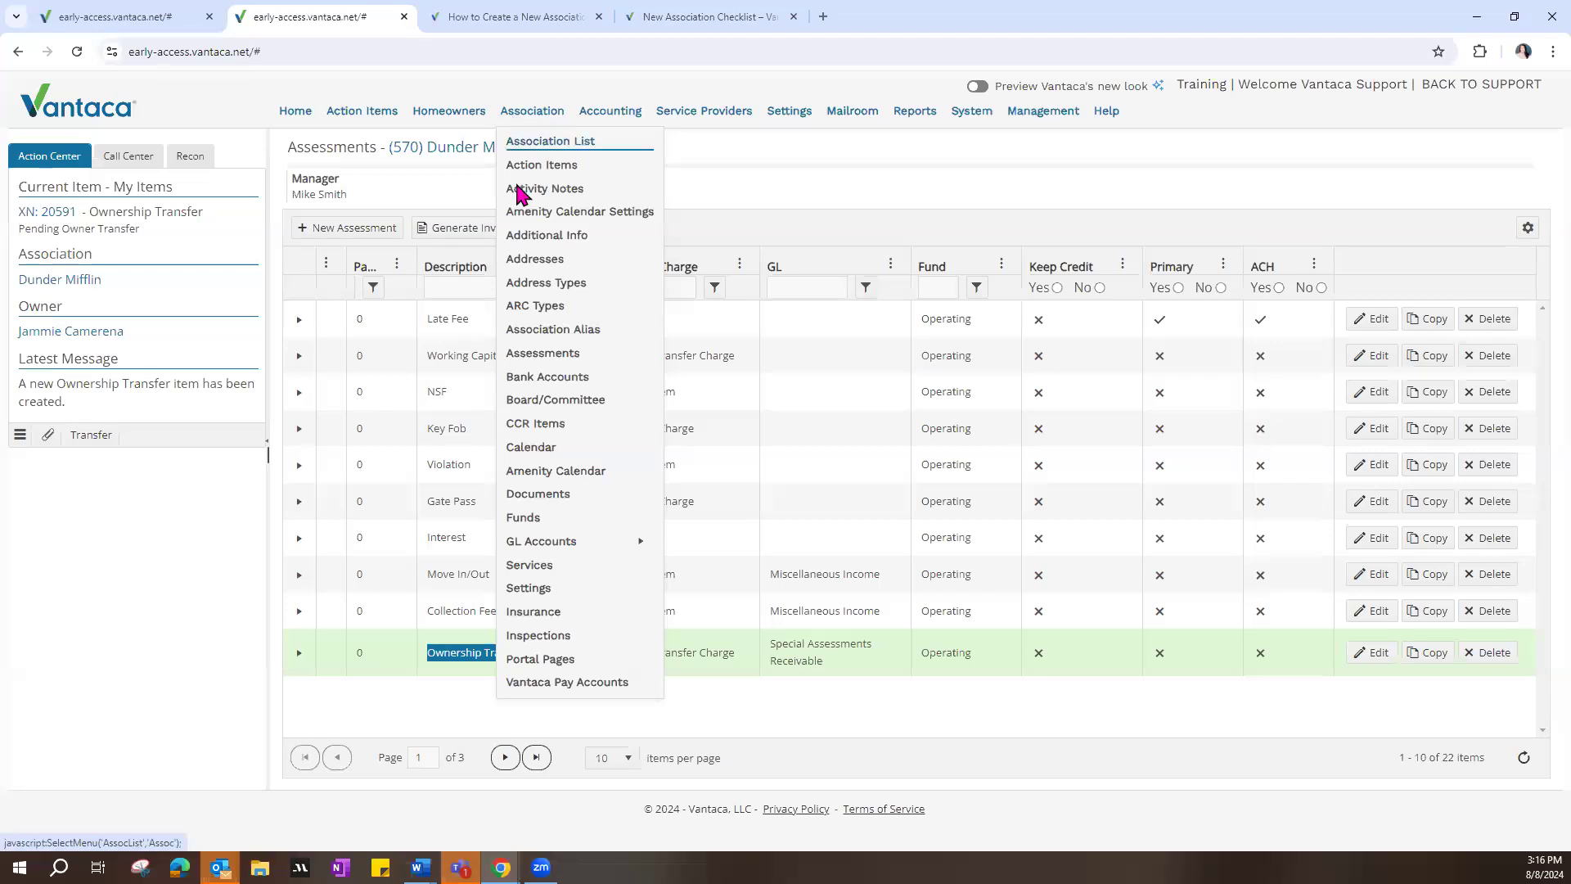
left_click(542, 498)
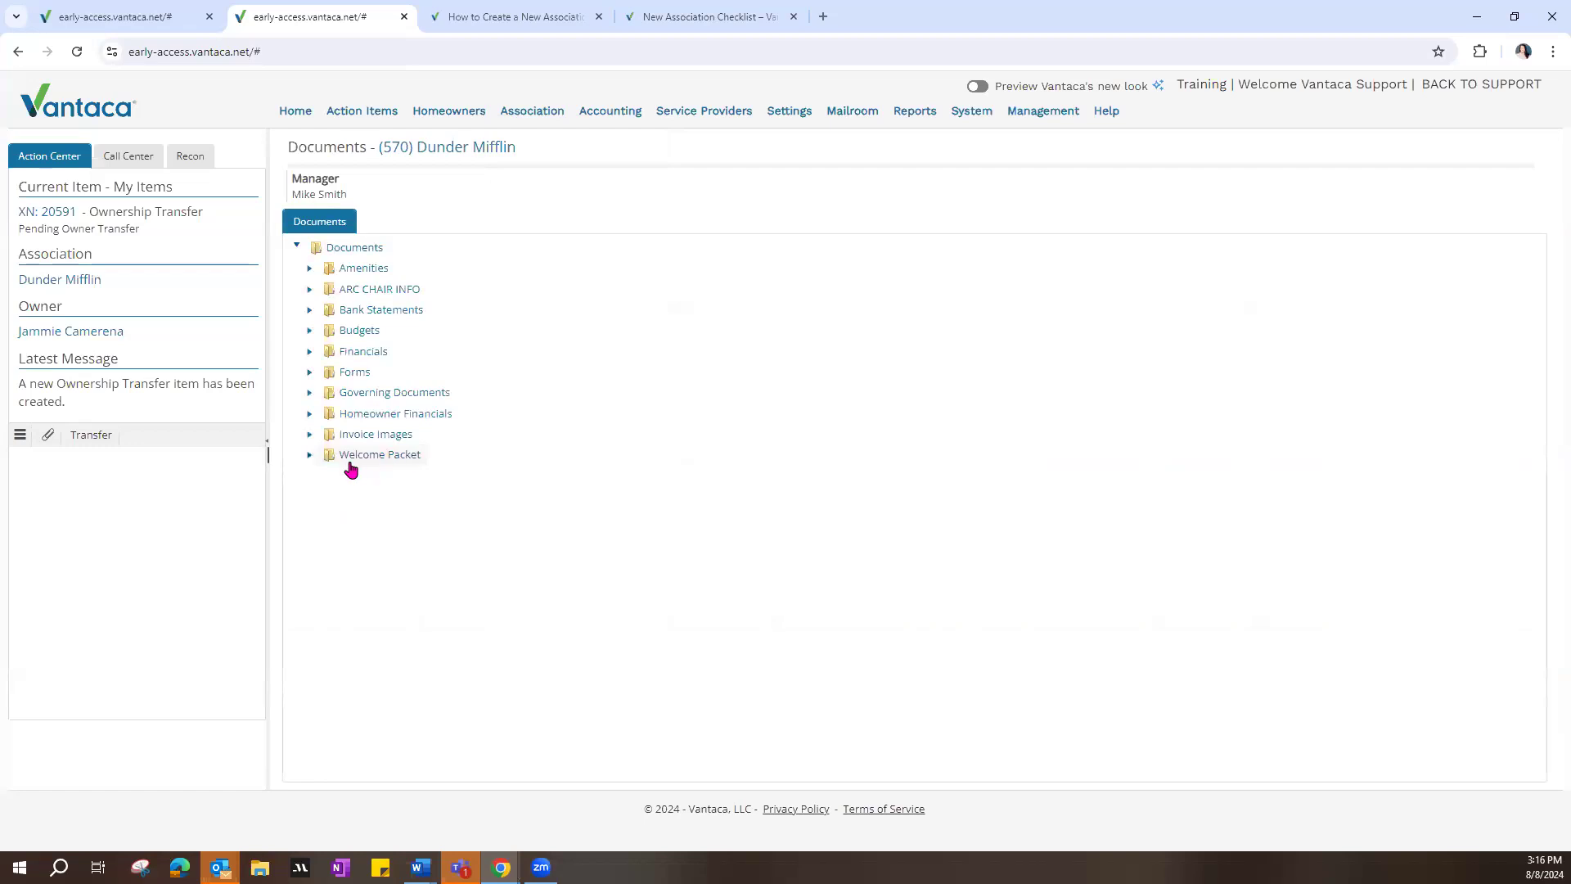
left_click(310, 456)
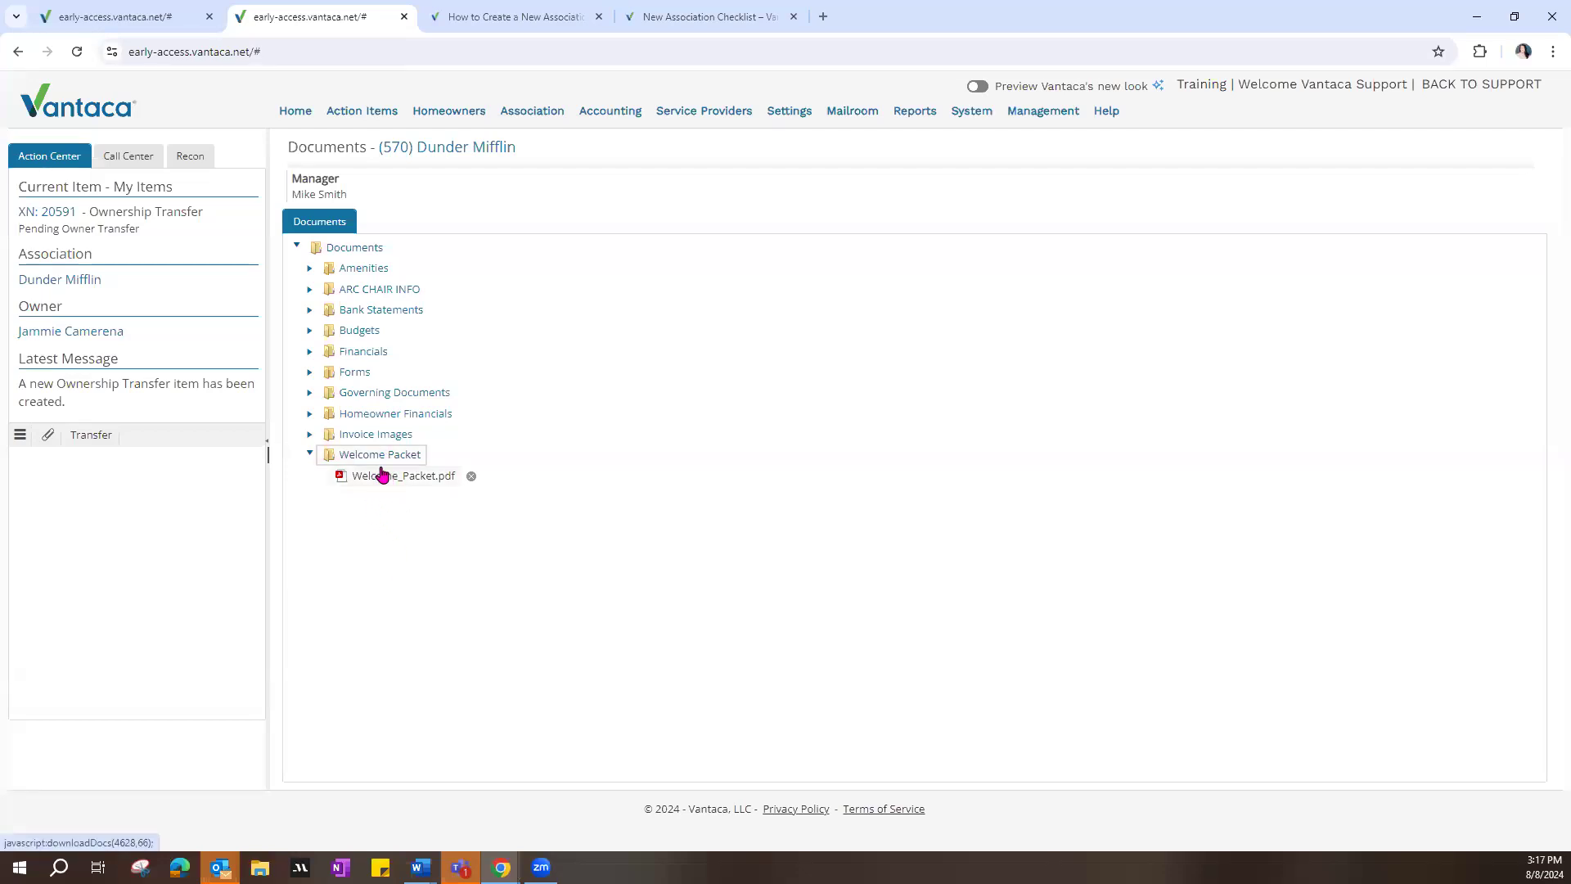
Step: Advance the New Owner Setup item to 15 - Send Welcome Letter & Portal Key, follow-up date 8/9/2024, and refresh the action items
left_click(153, 17)
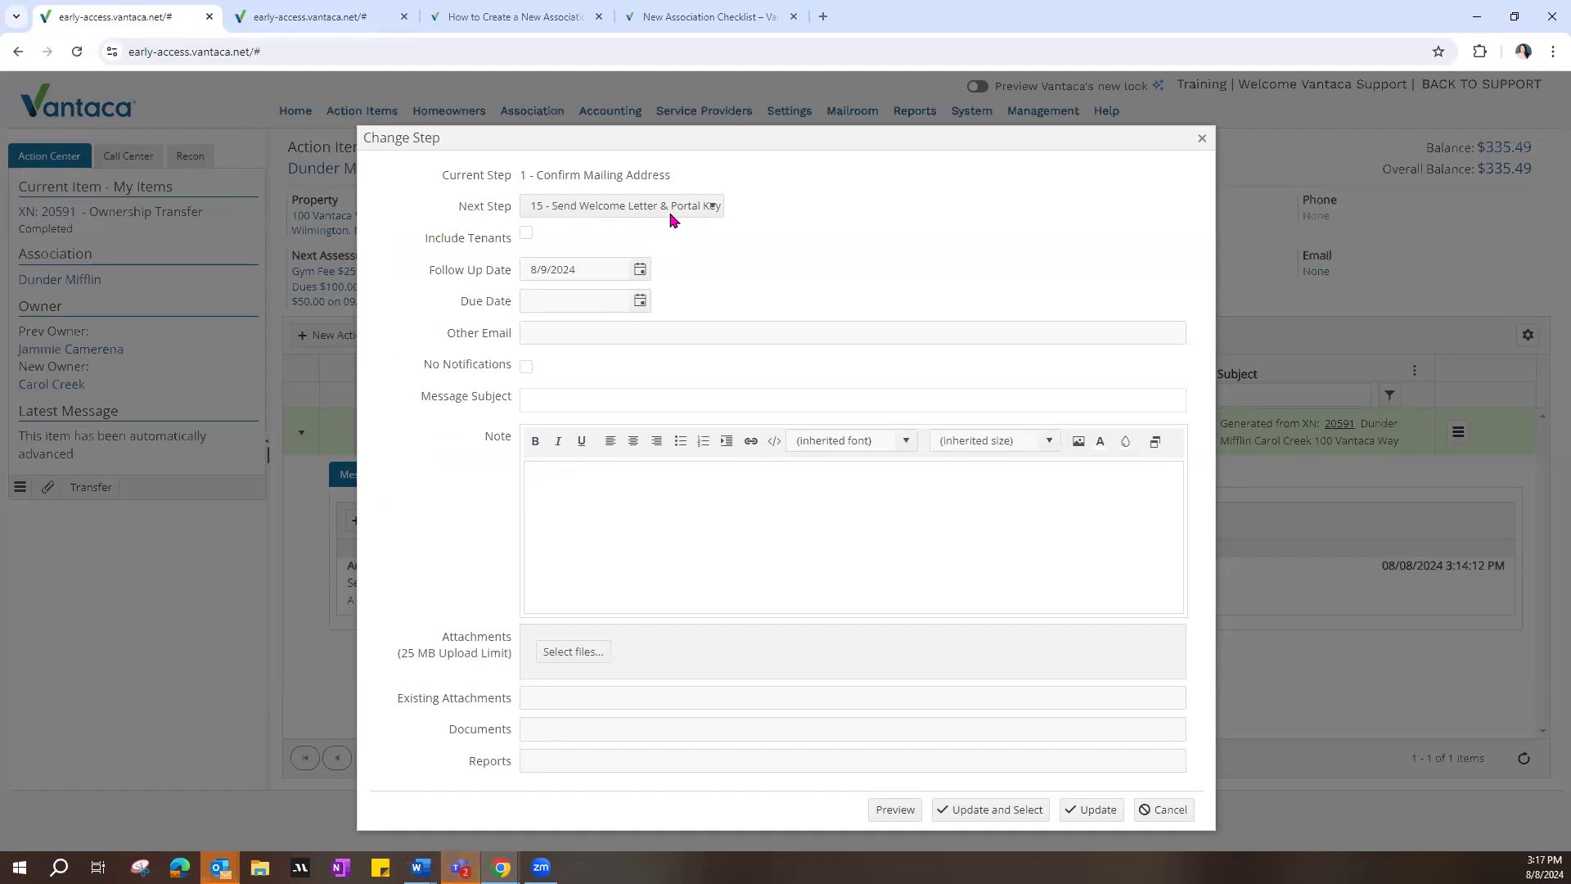
left_click(1096, 812)
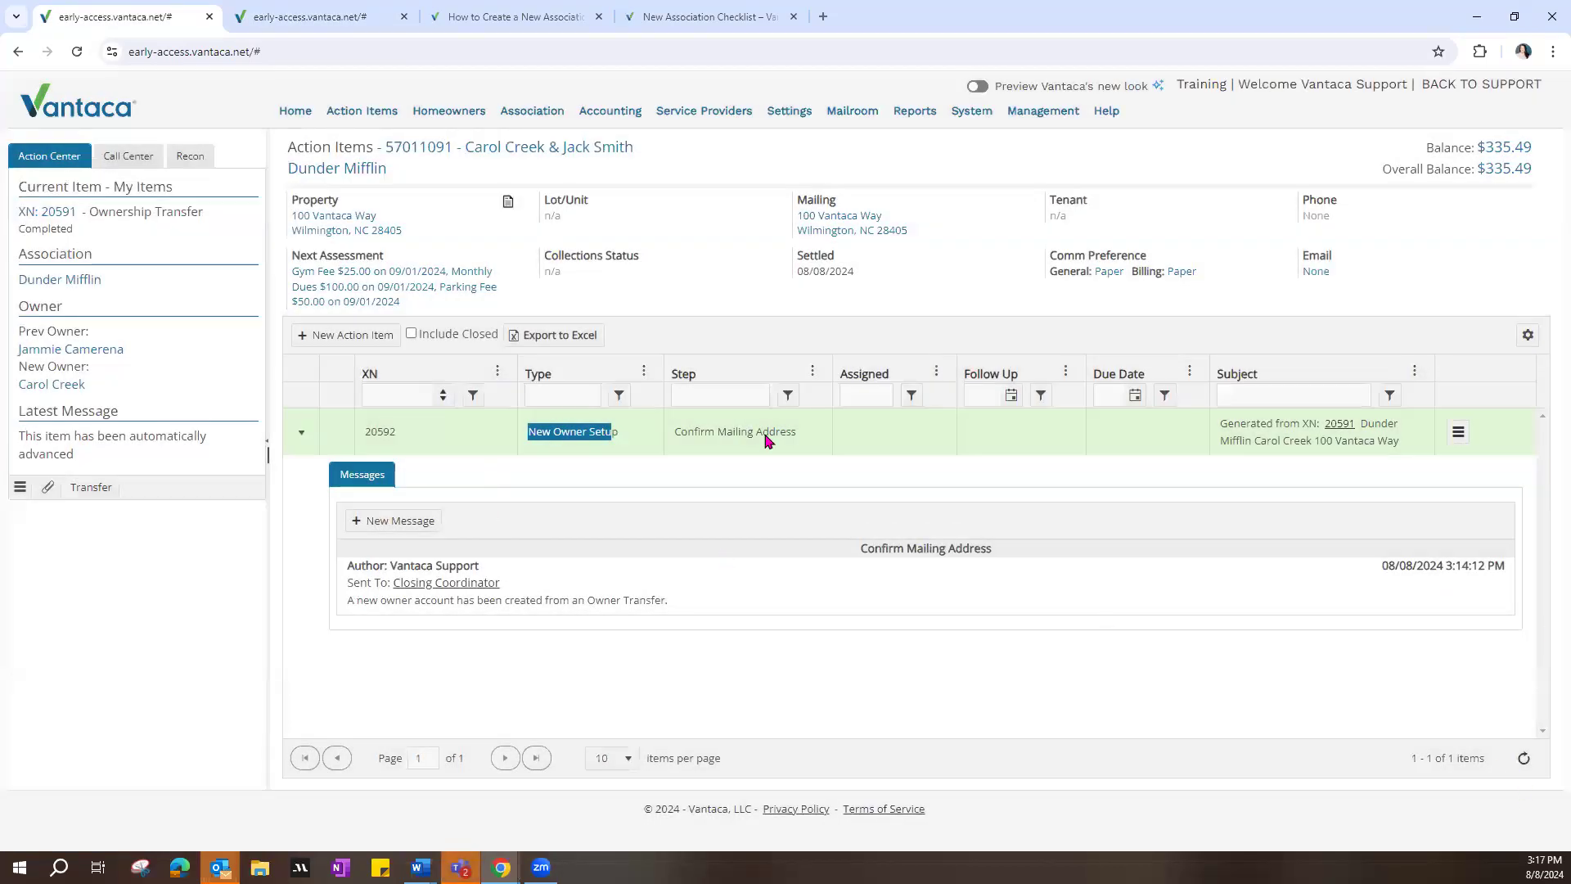
left_click(1257, 692)
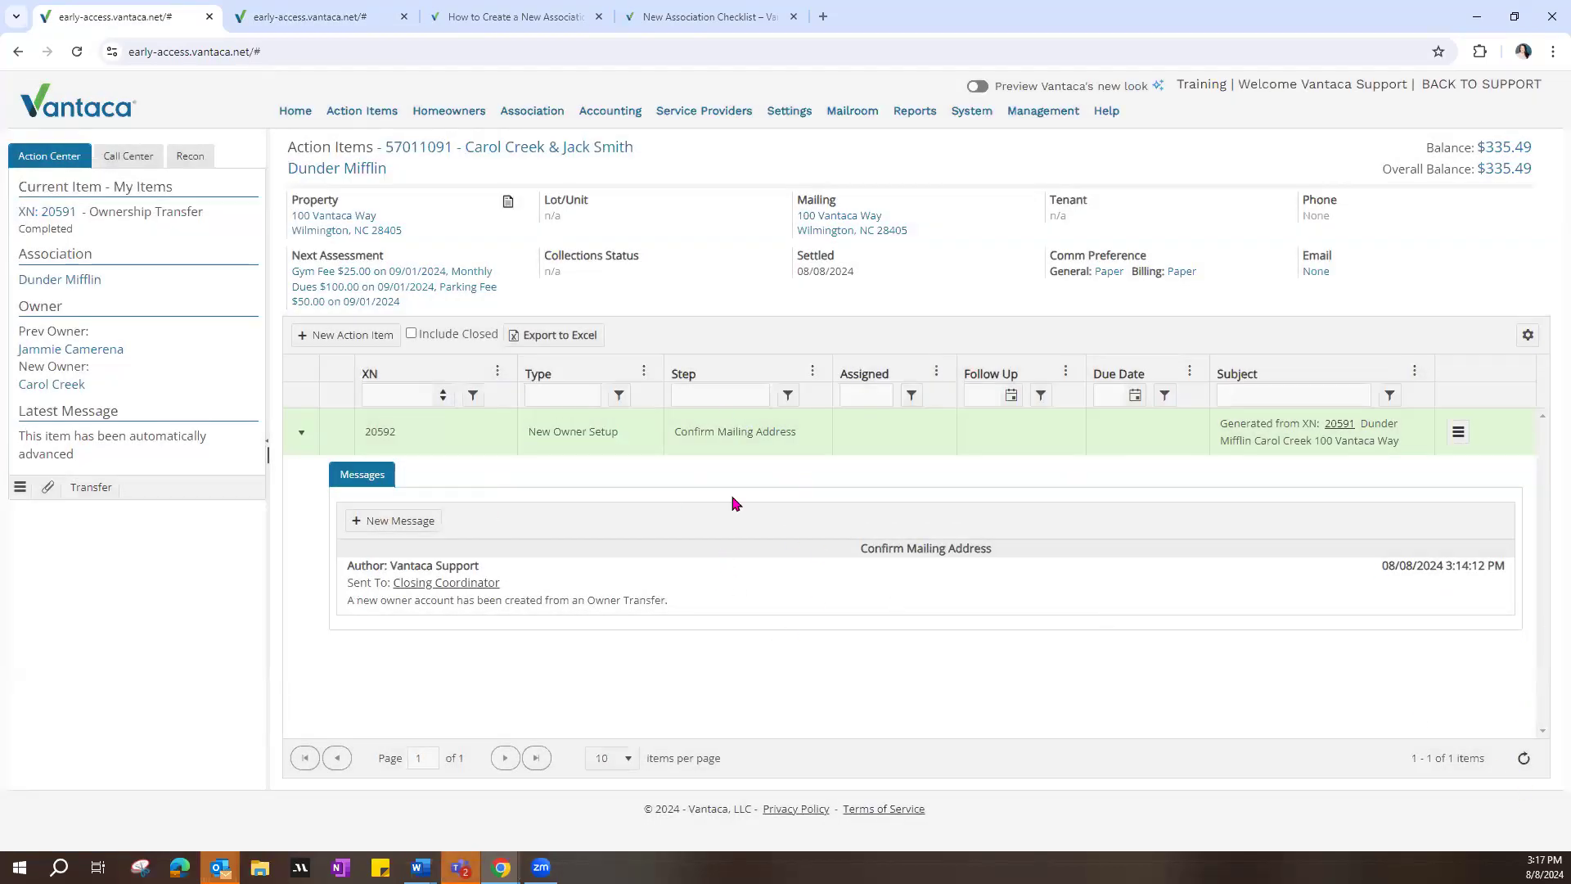
left_click(1524, 768)
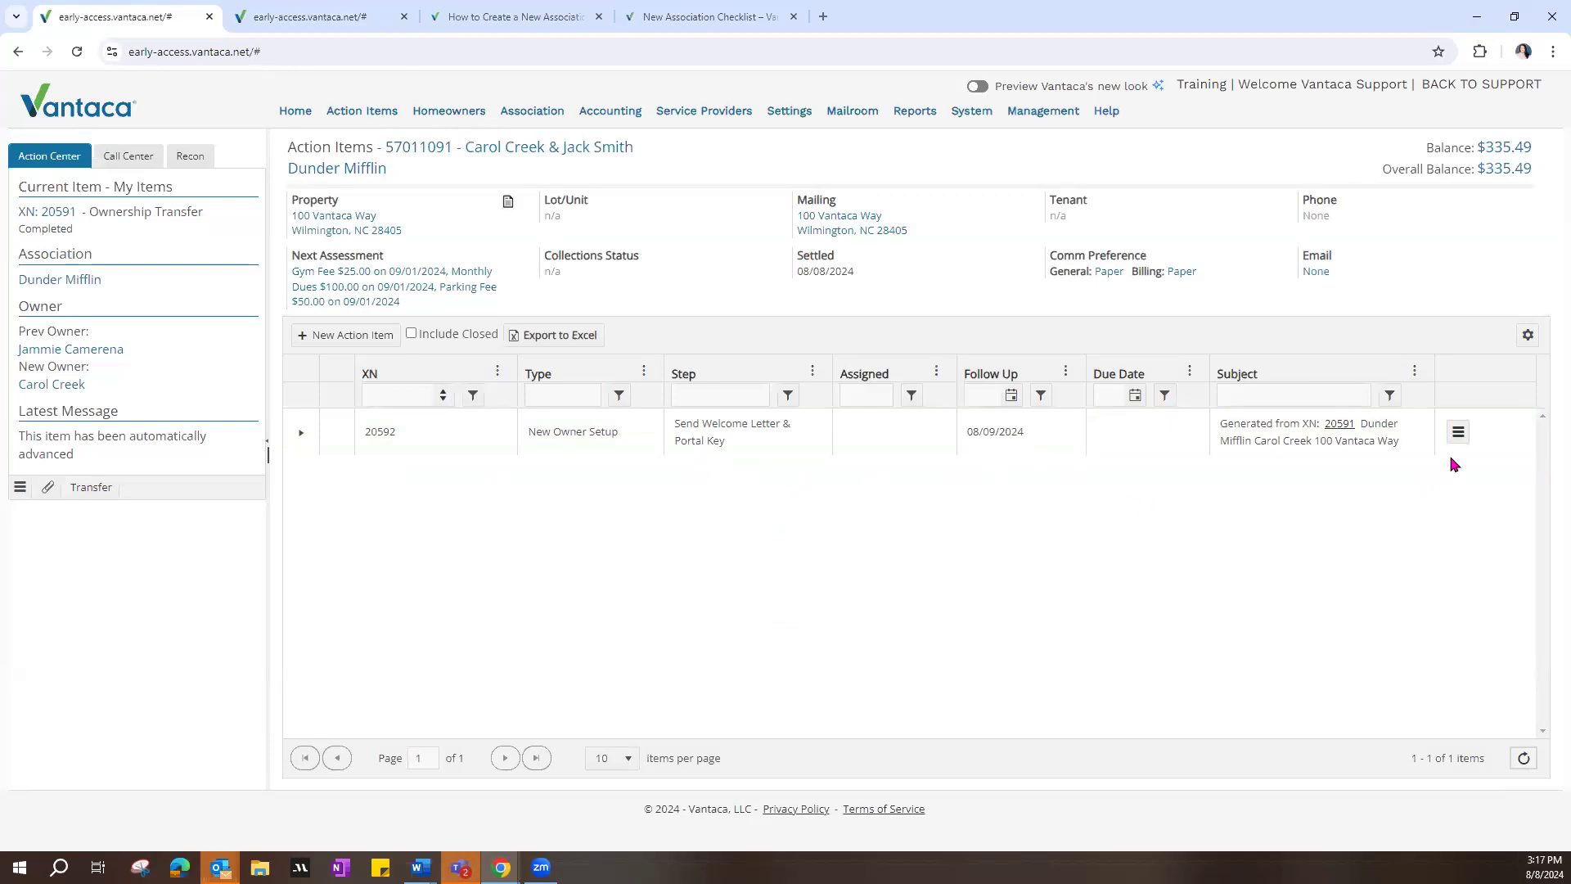
Step: Advance the New Owner Setup item to 20 - Notify Welcome Committee, follow-up date 8/9/2024, and refresh the action items
left_click(1458, 432)
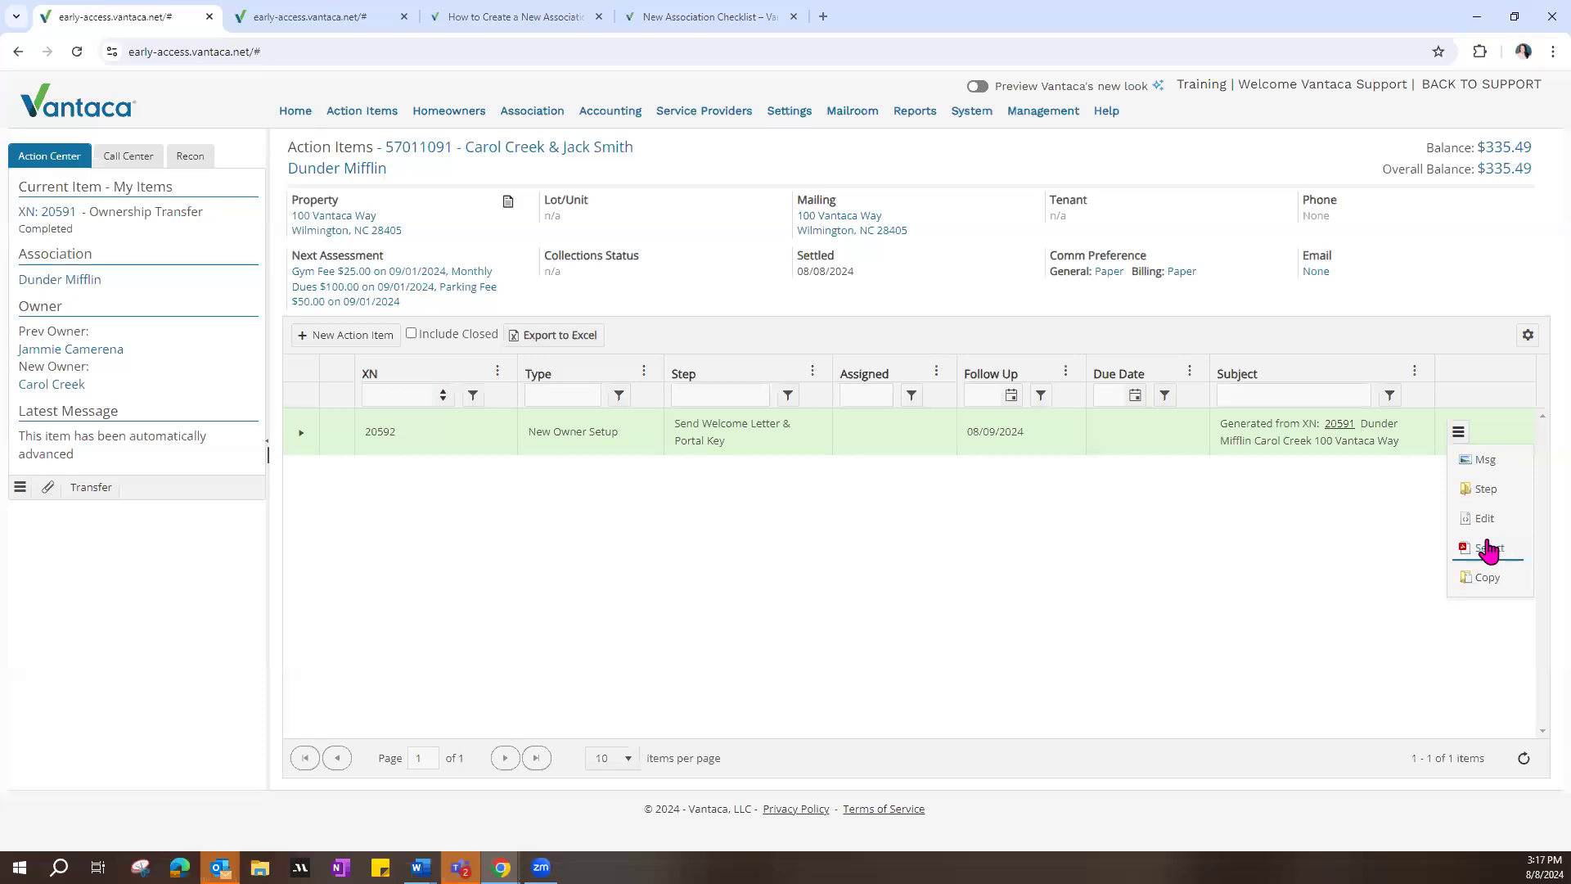
left_click(1498, 491)
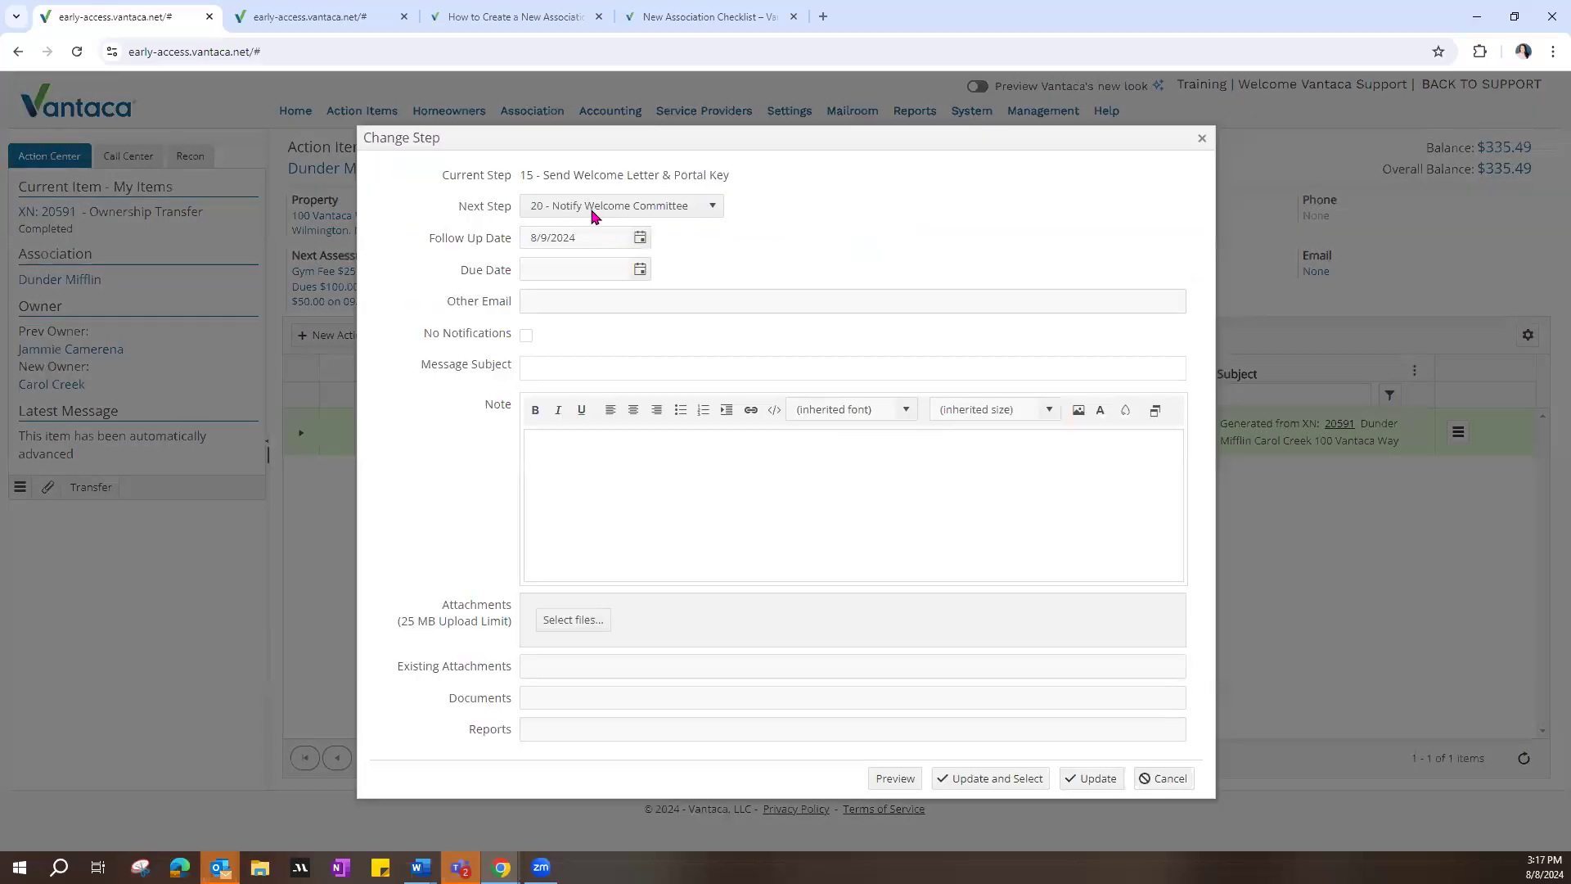
left_click(1103, 790)
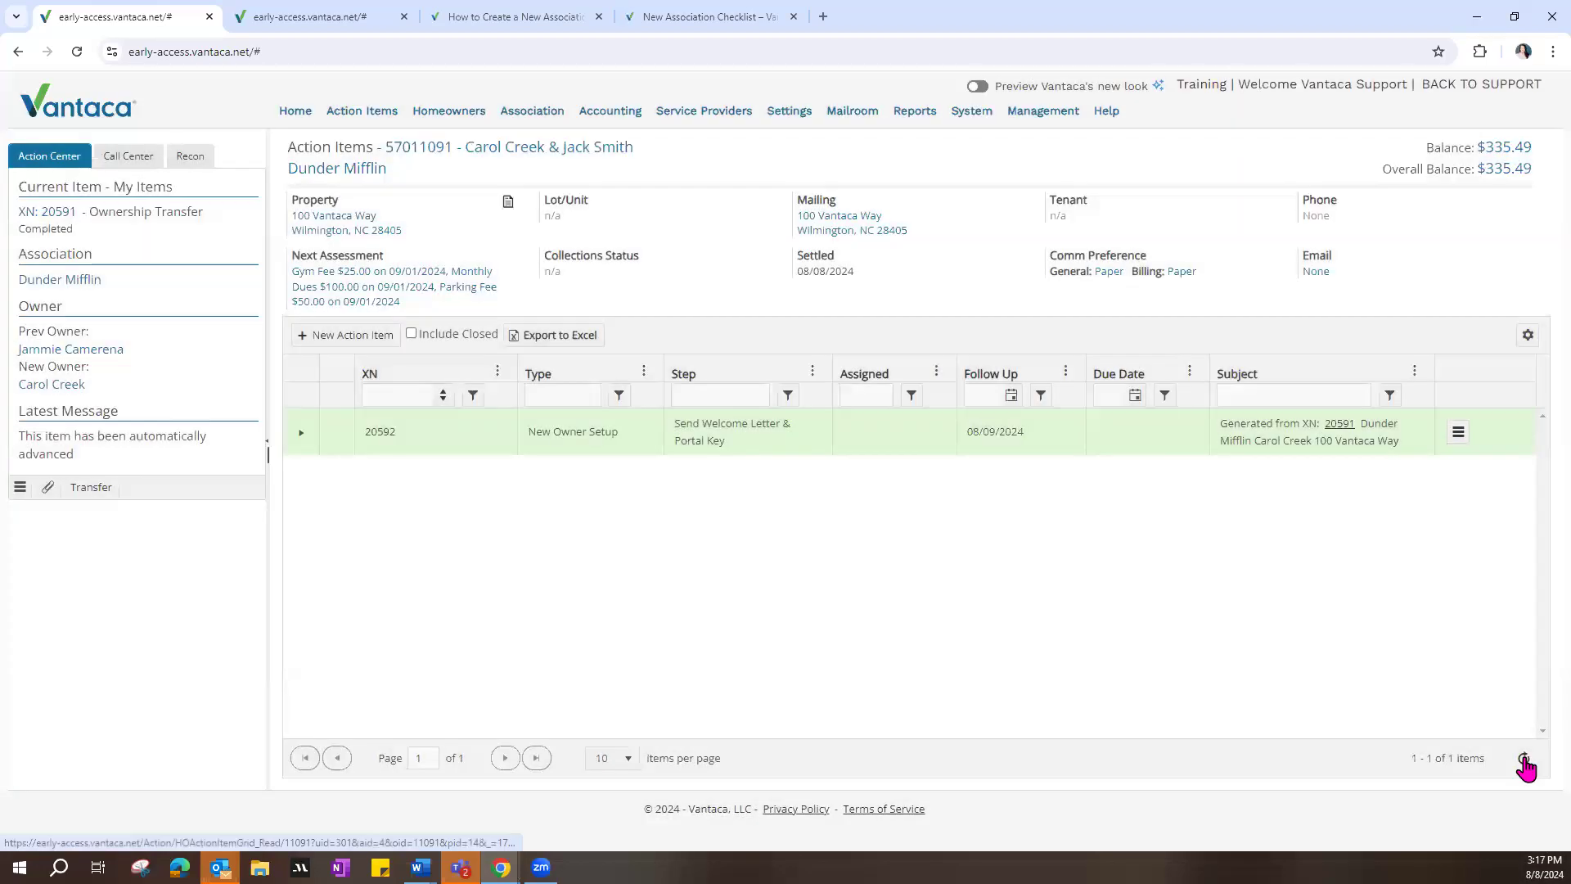
left_click(1524, 761)
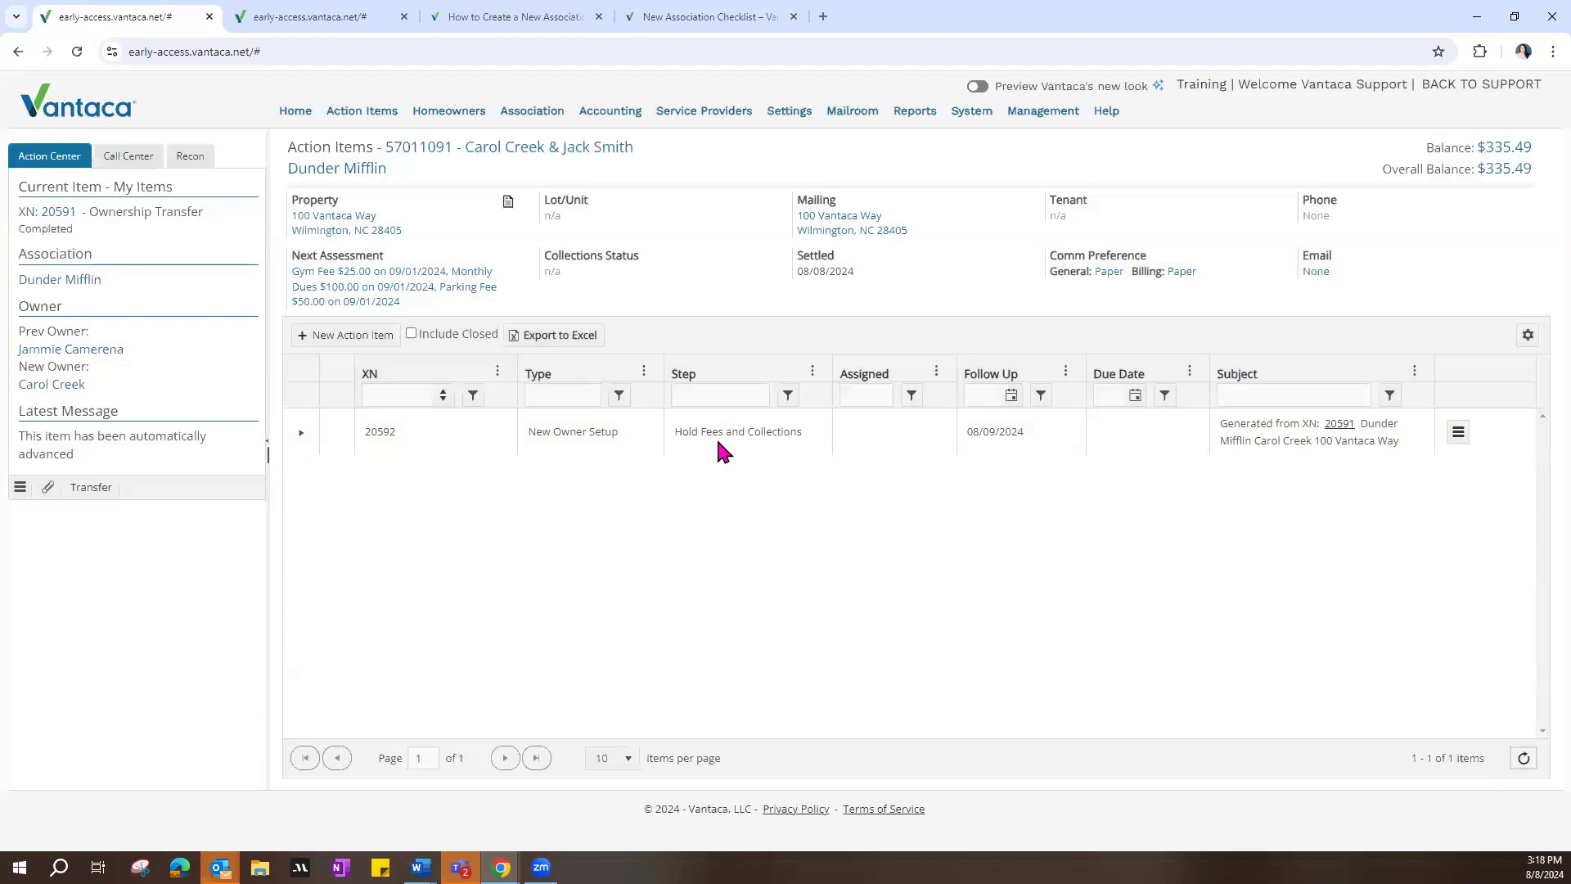
Step: Examine the type and current step of the New Owner Setup action item and refresh the list
left_click_drag(672, 432, 790, 433)
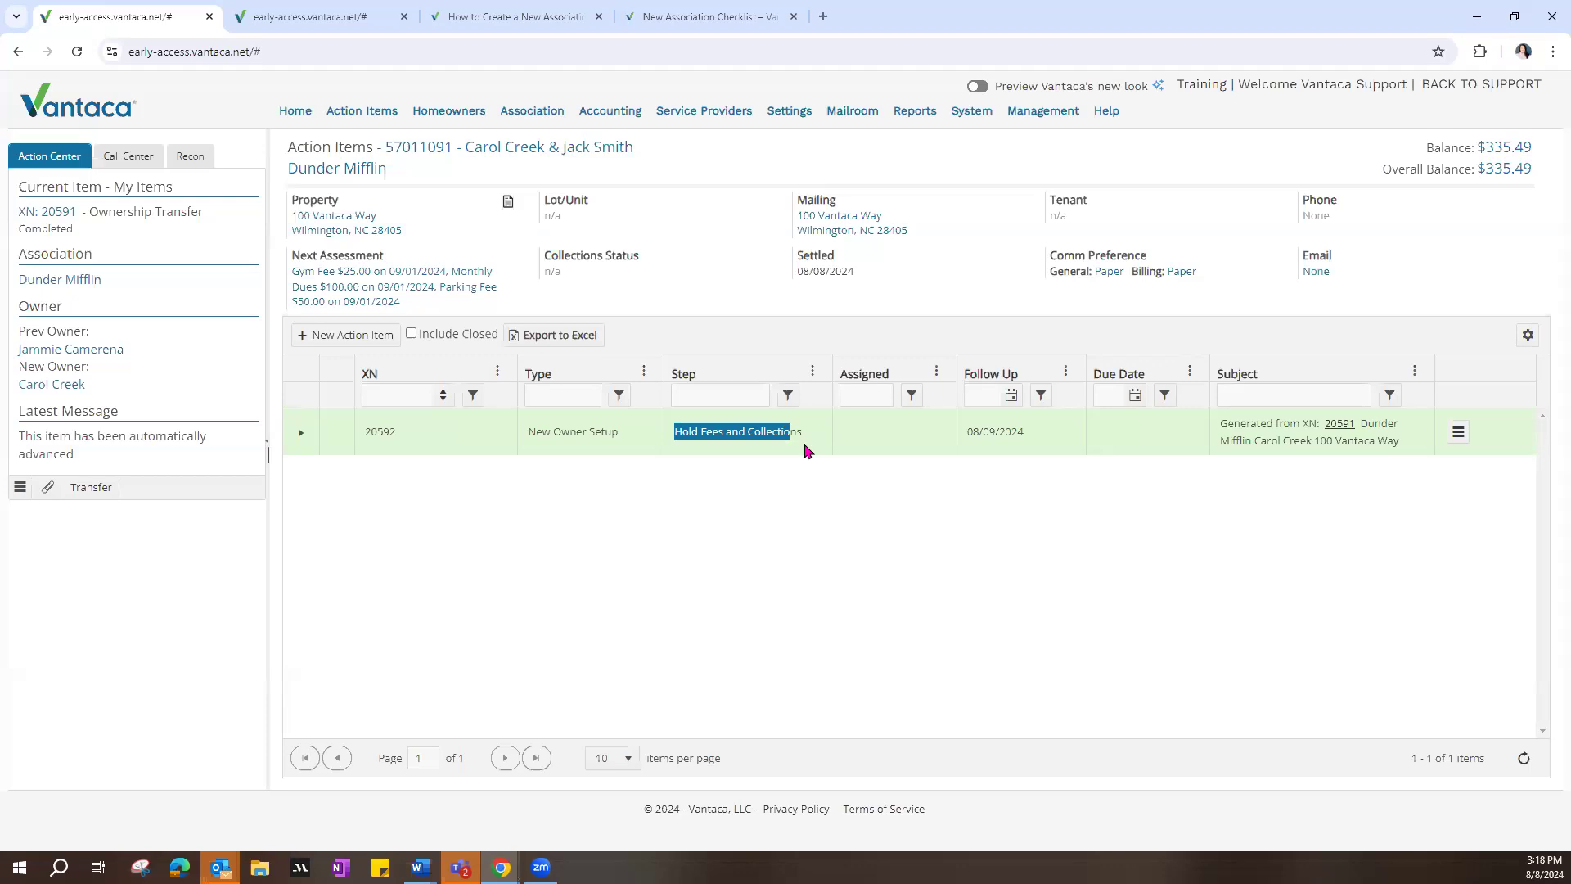
left_click_drag(536, 431, 631, 428)
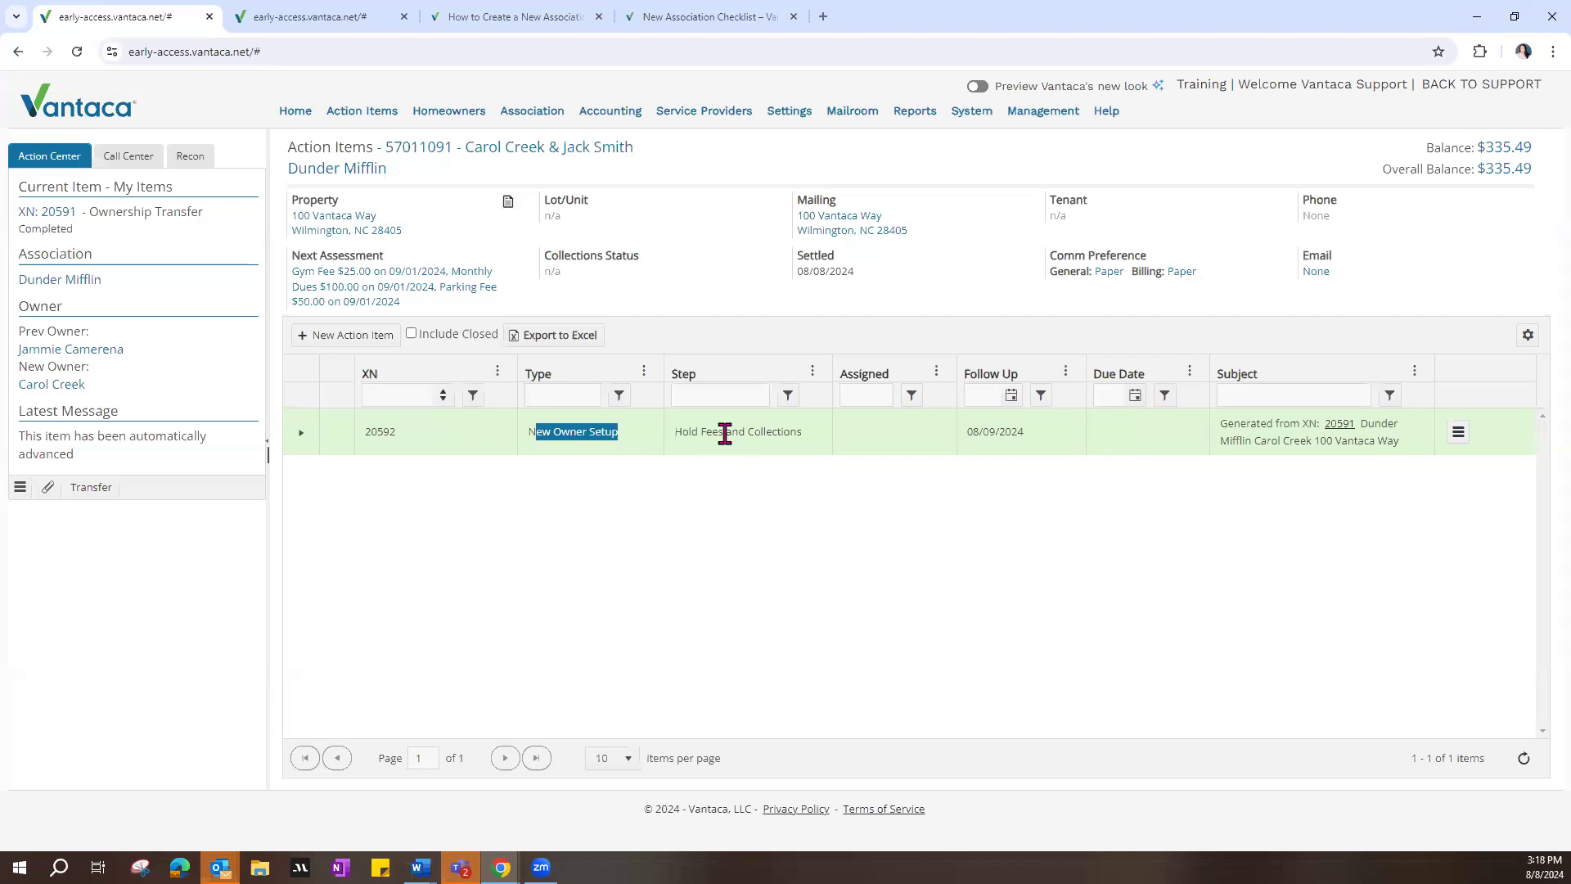
left_click_drag(689, 431, 779, 434)
left_click(790, 447)
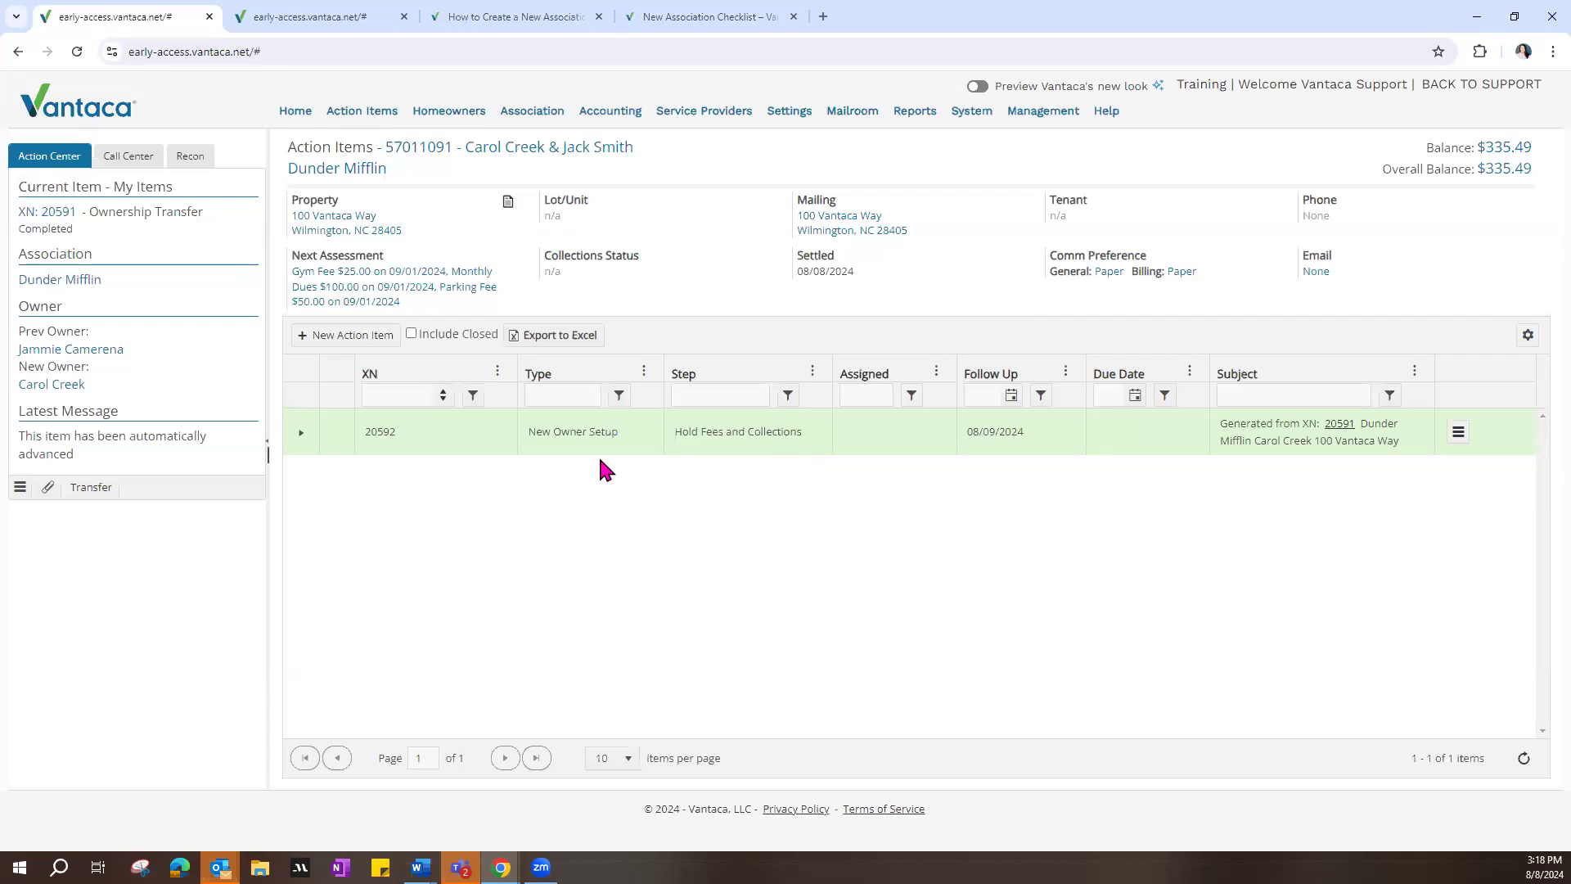
left_click(1524, 758)
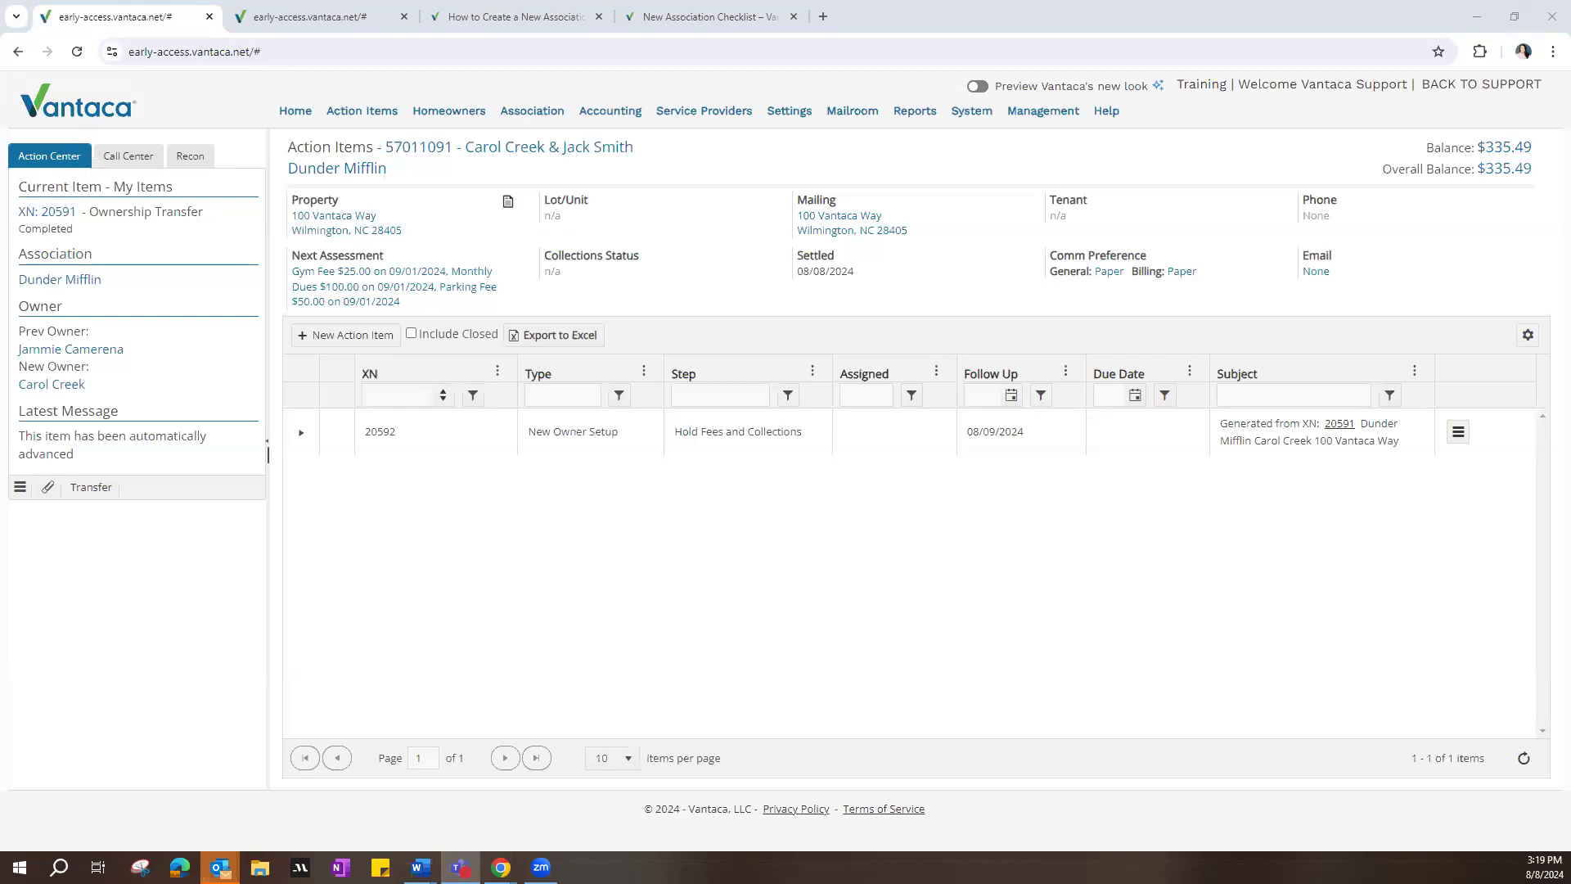
left_click(1524, 758)
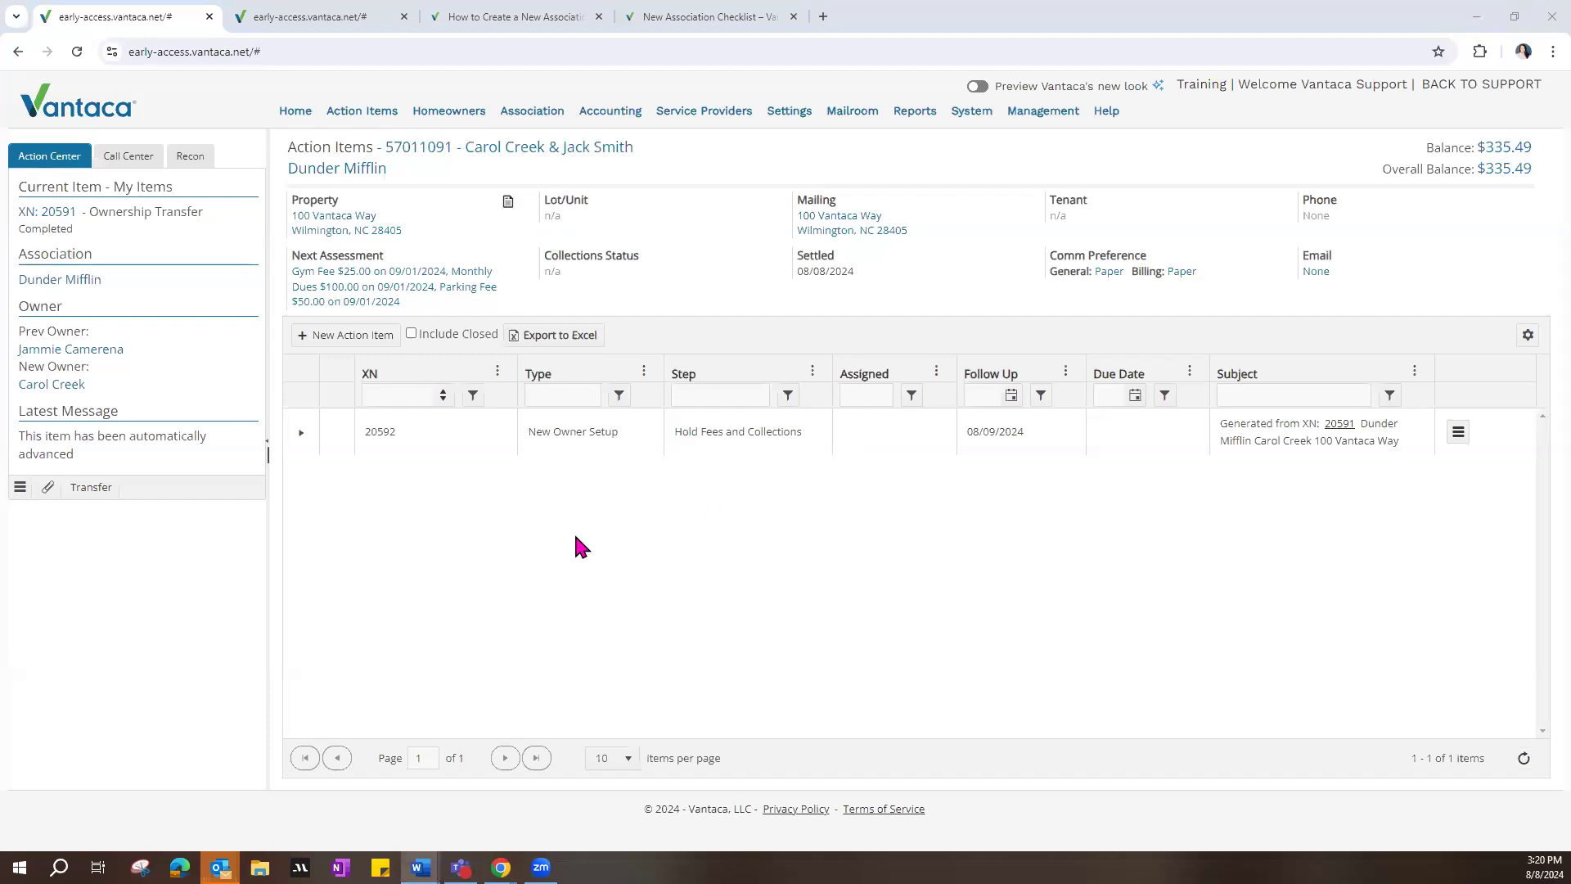
Step: Open the association list, close the second Vantaca tab, and review the settings of Awesome Management Company, LLC without changing them
left_click(508, 128)
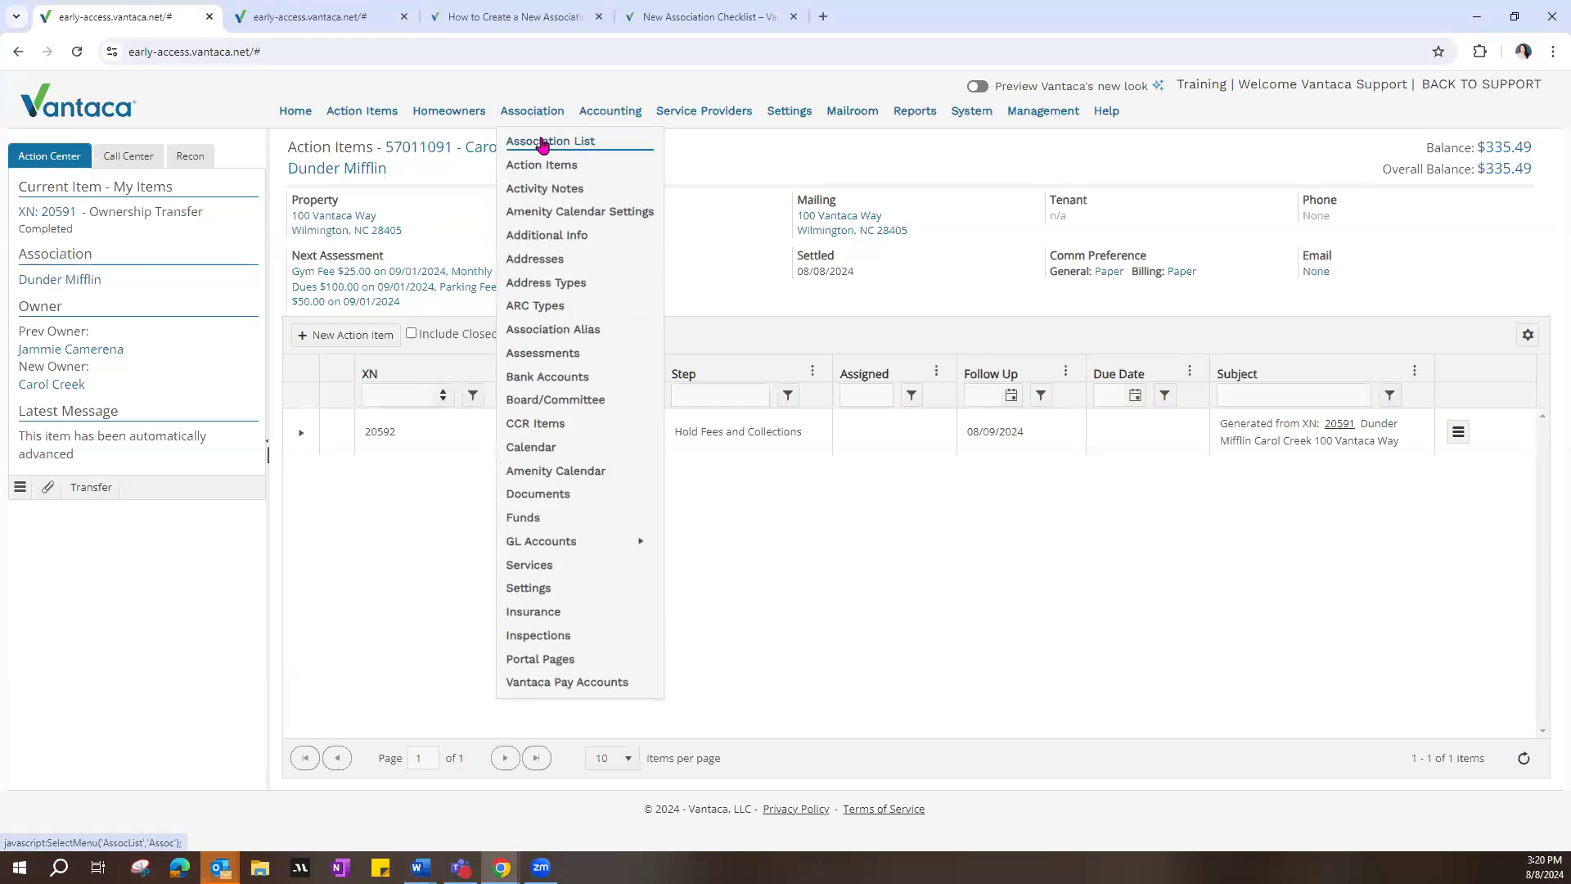
left_click(542, 143)
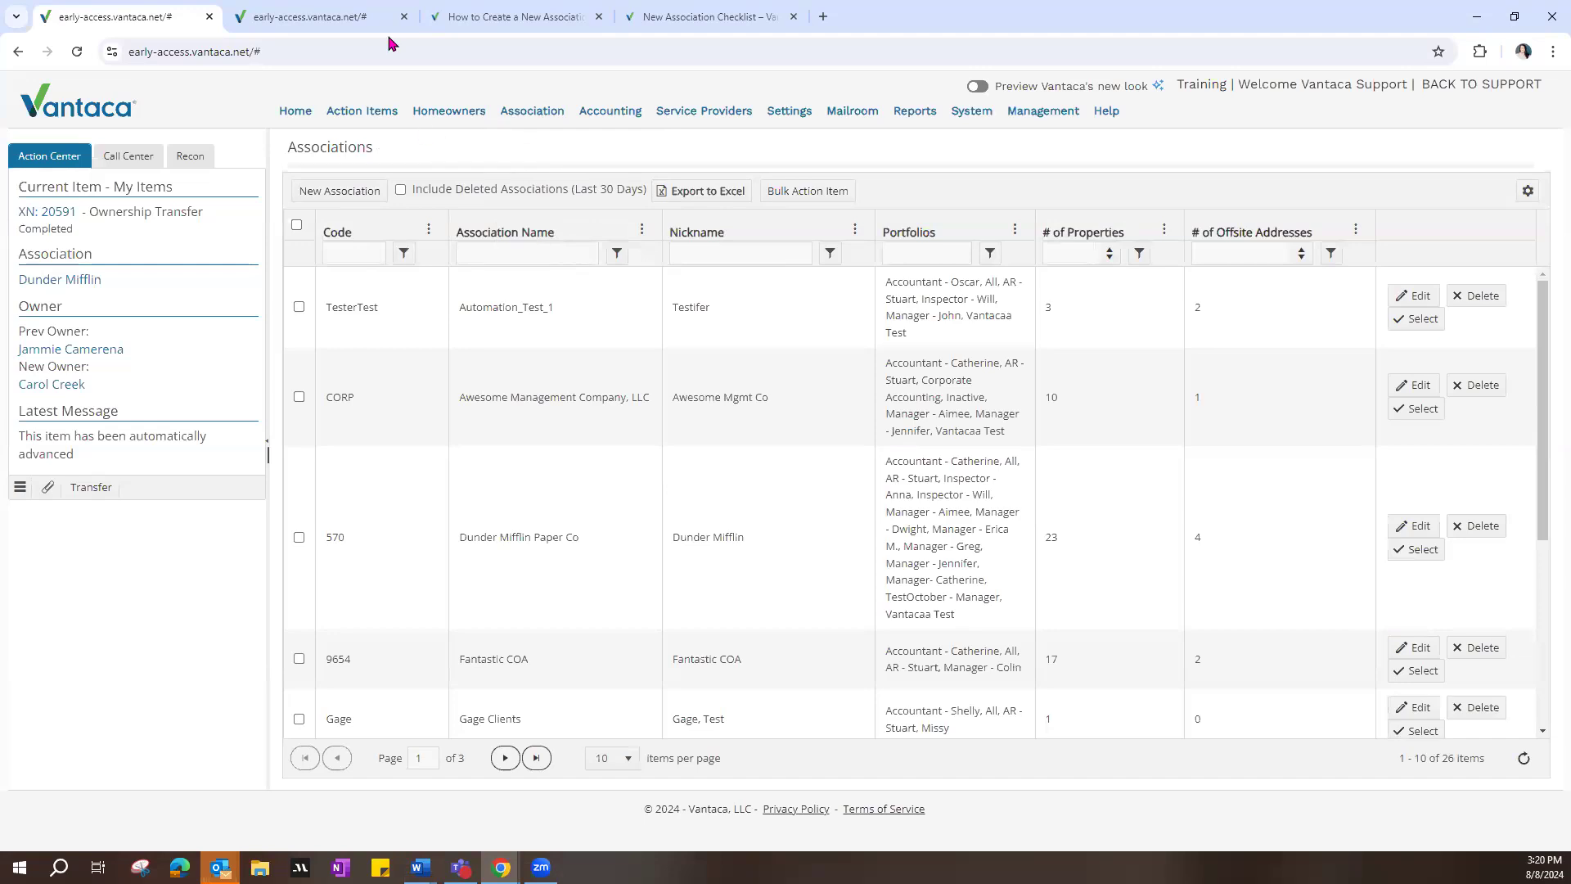
left_click(404, 17)
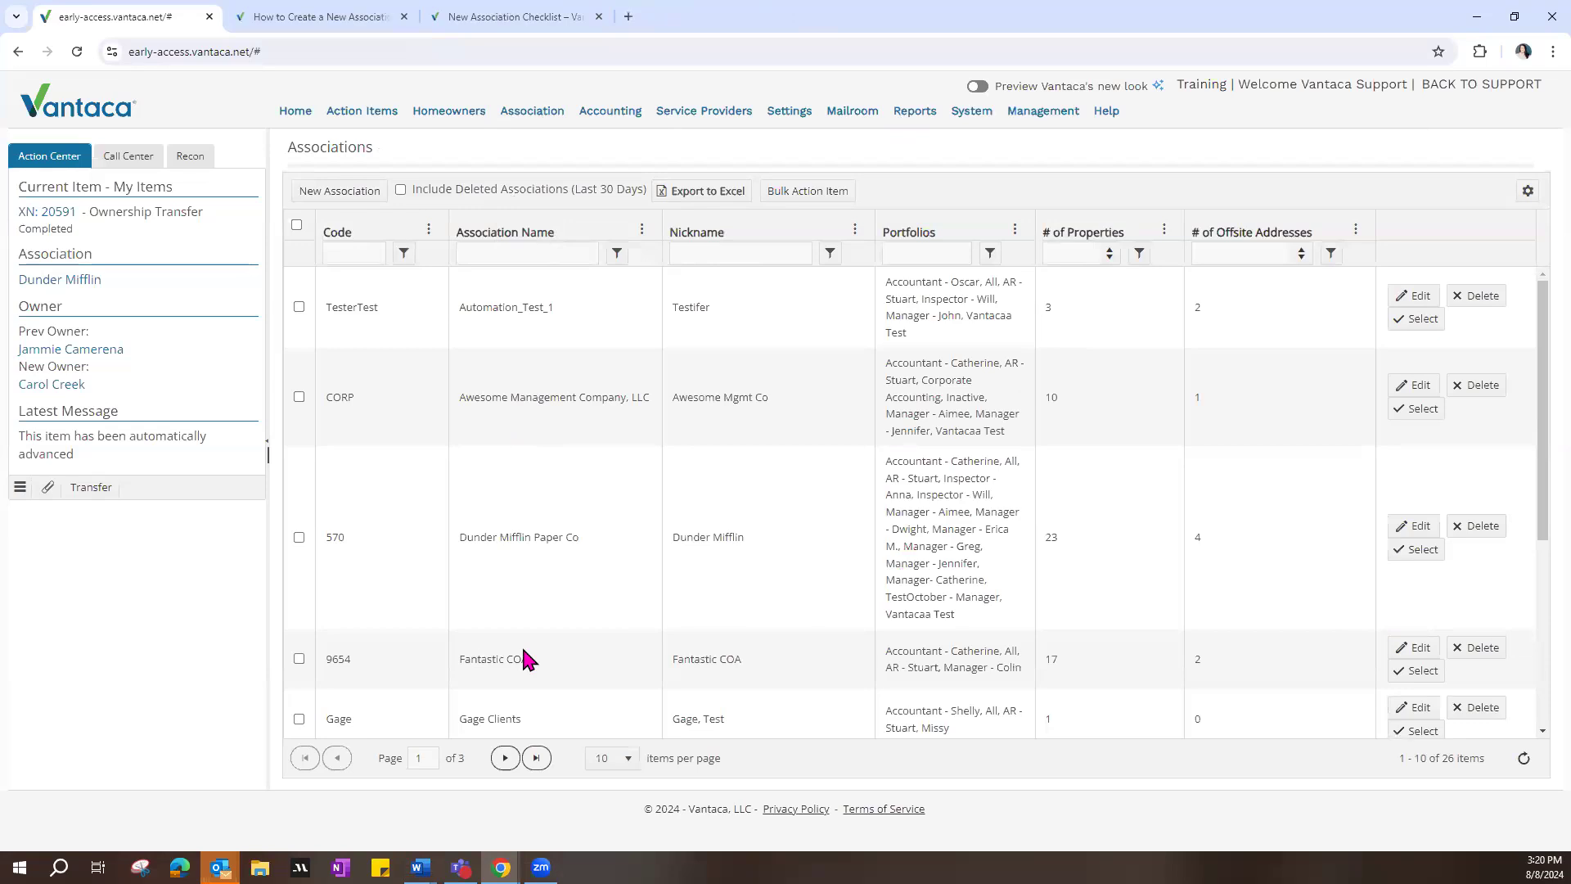
left_click(1422, 394)
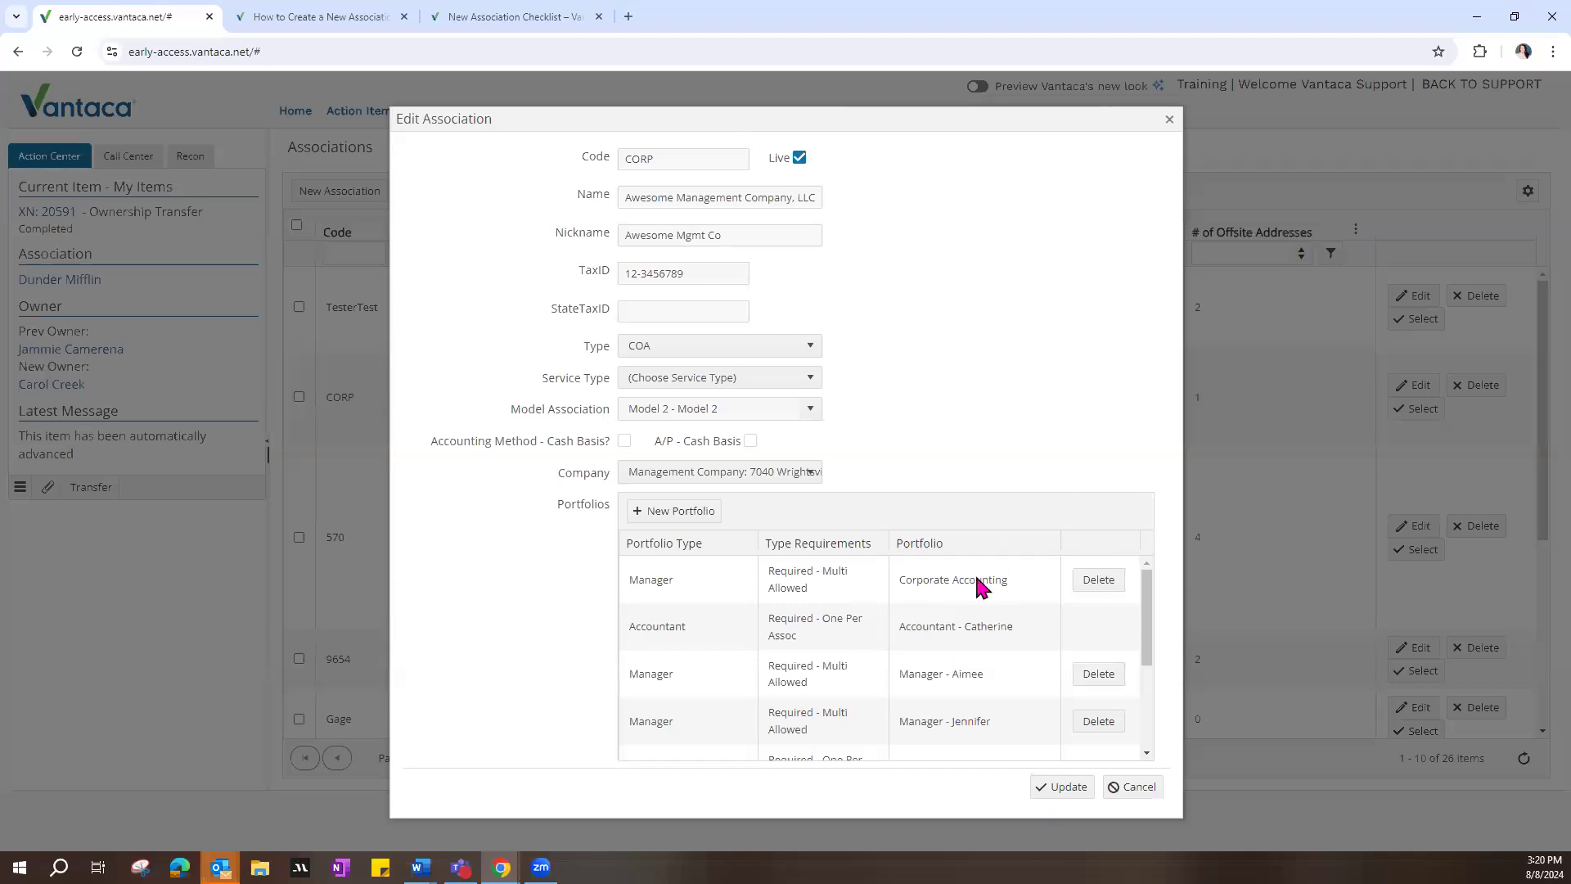
left_click(1169, 121)
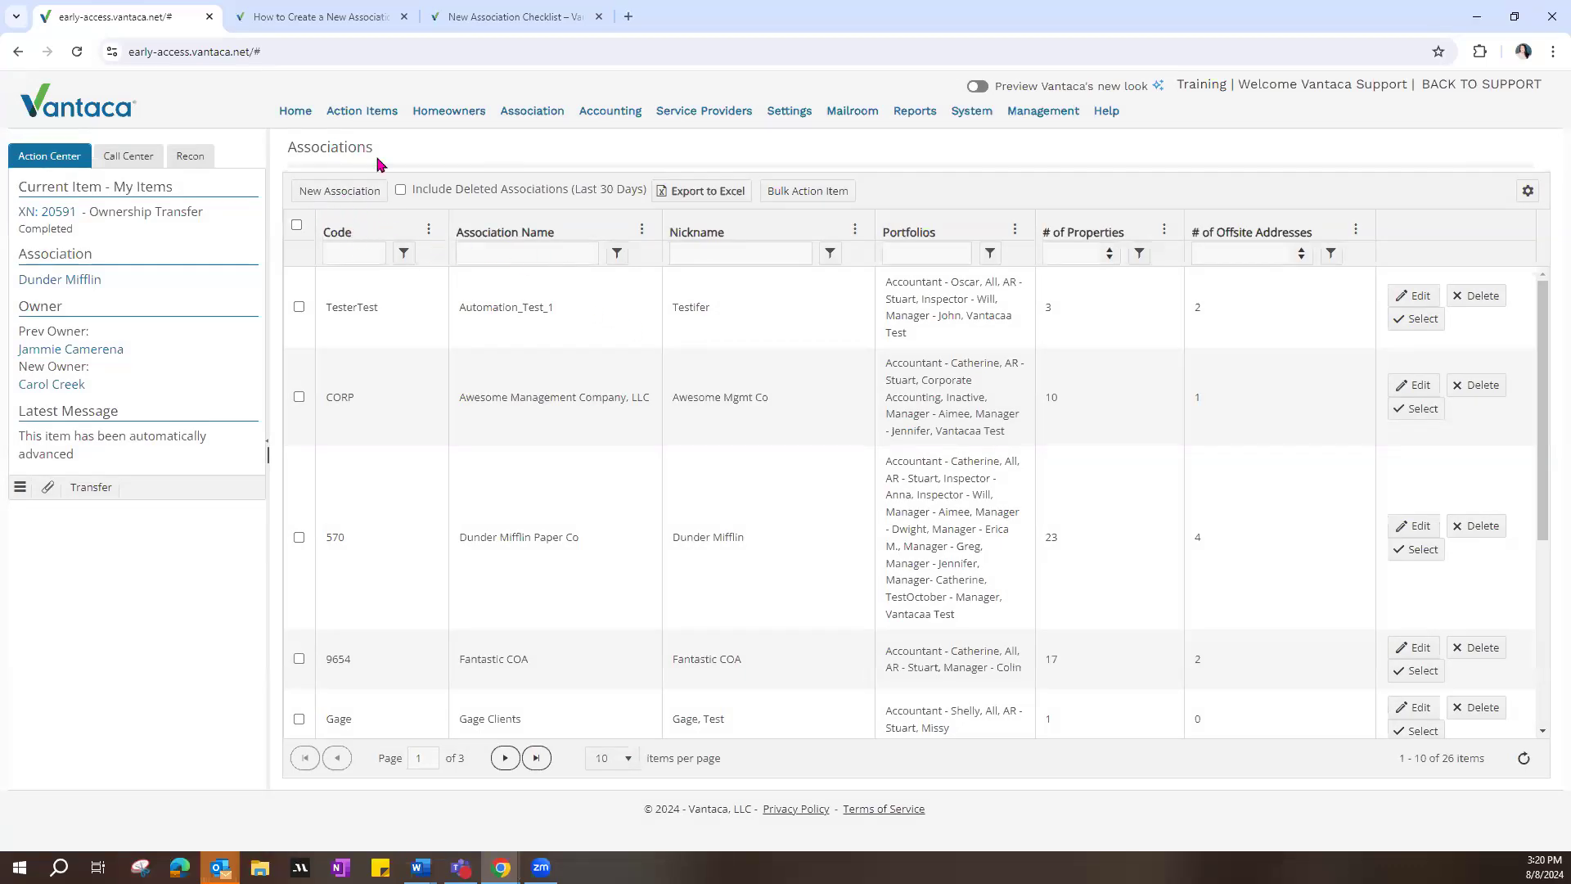
Step: Open a blank New Association form, and read the field descriptions in the How to Create a New Association article
left_click(360, 200)
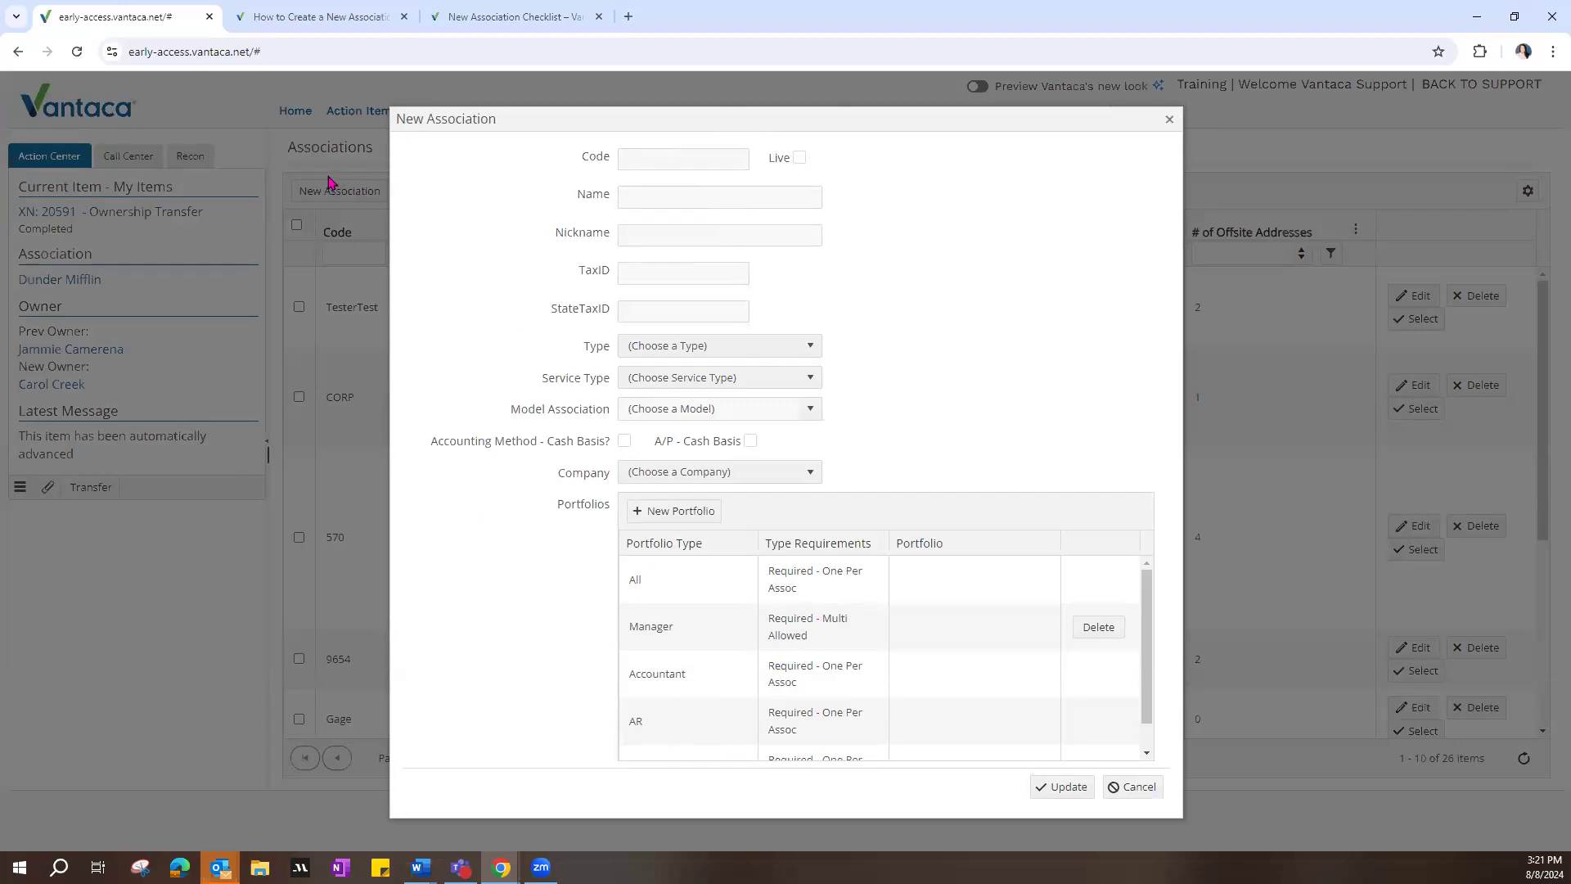
left_click(324, 18)
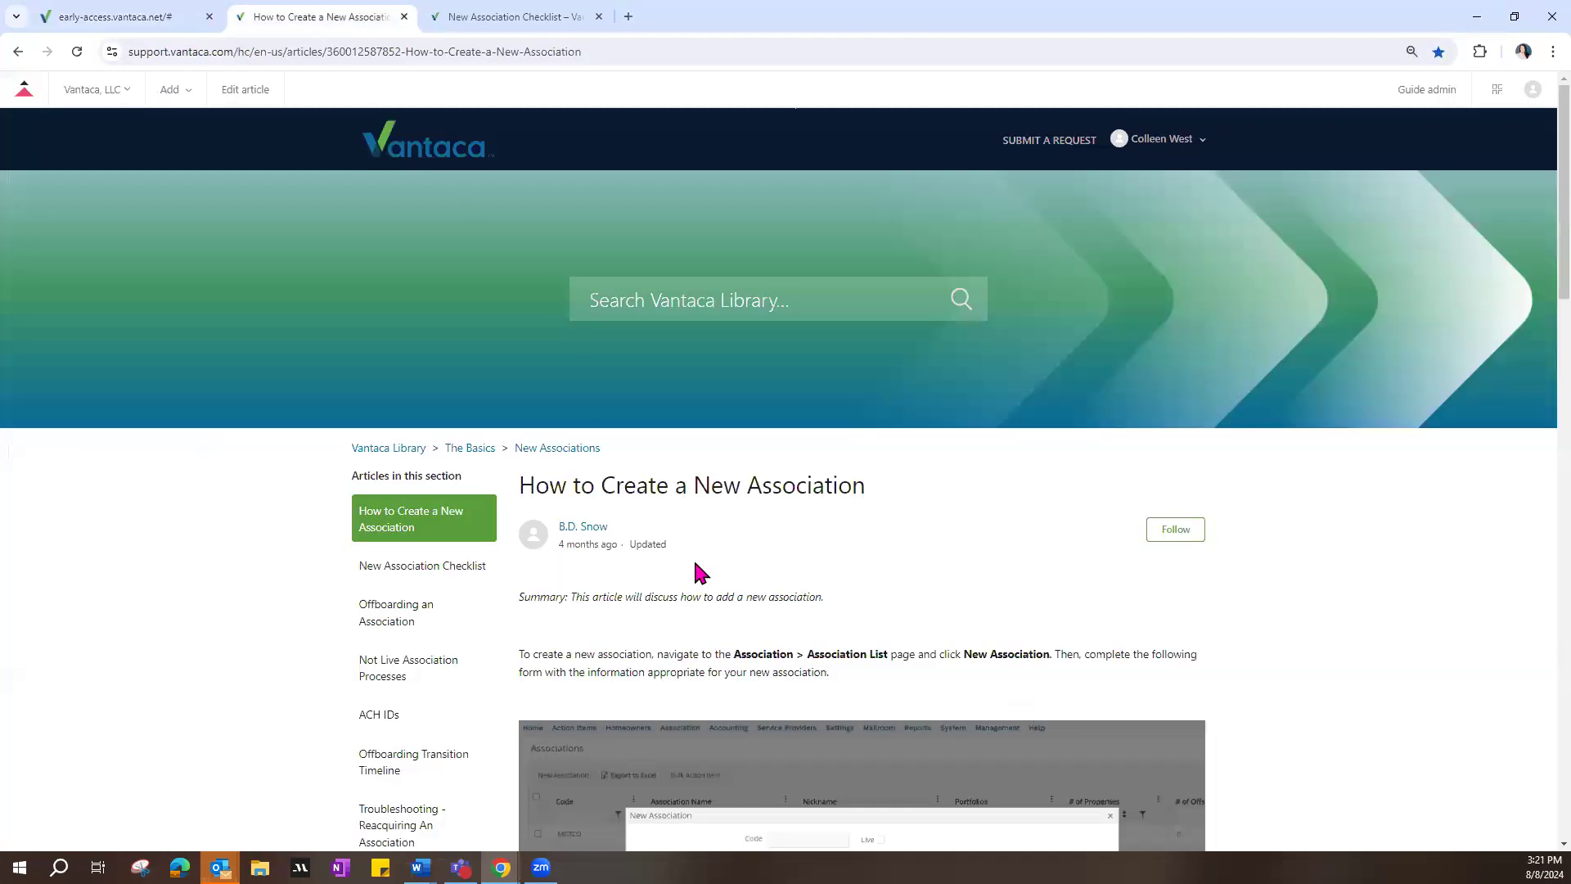
scroll(701, 573, "down", 5)
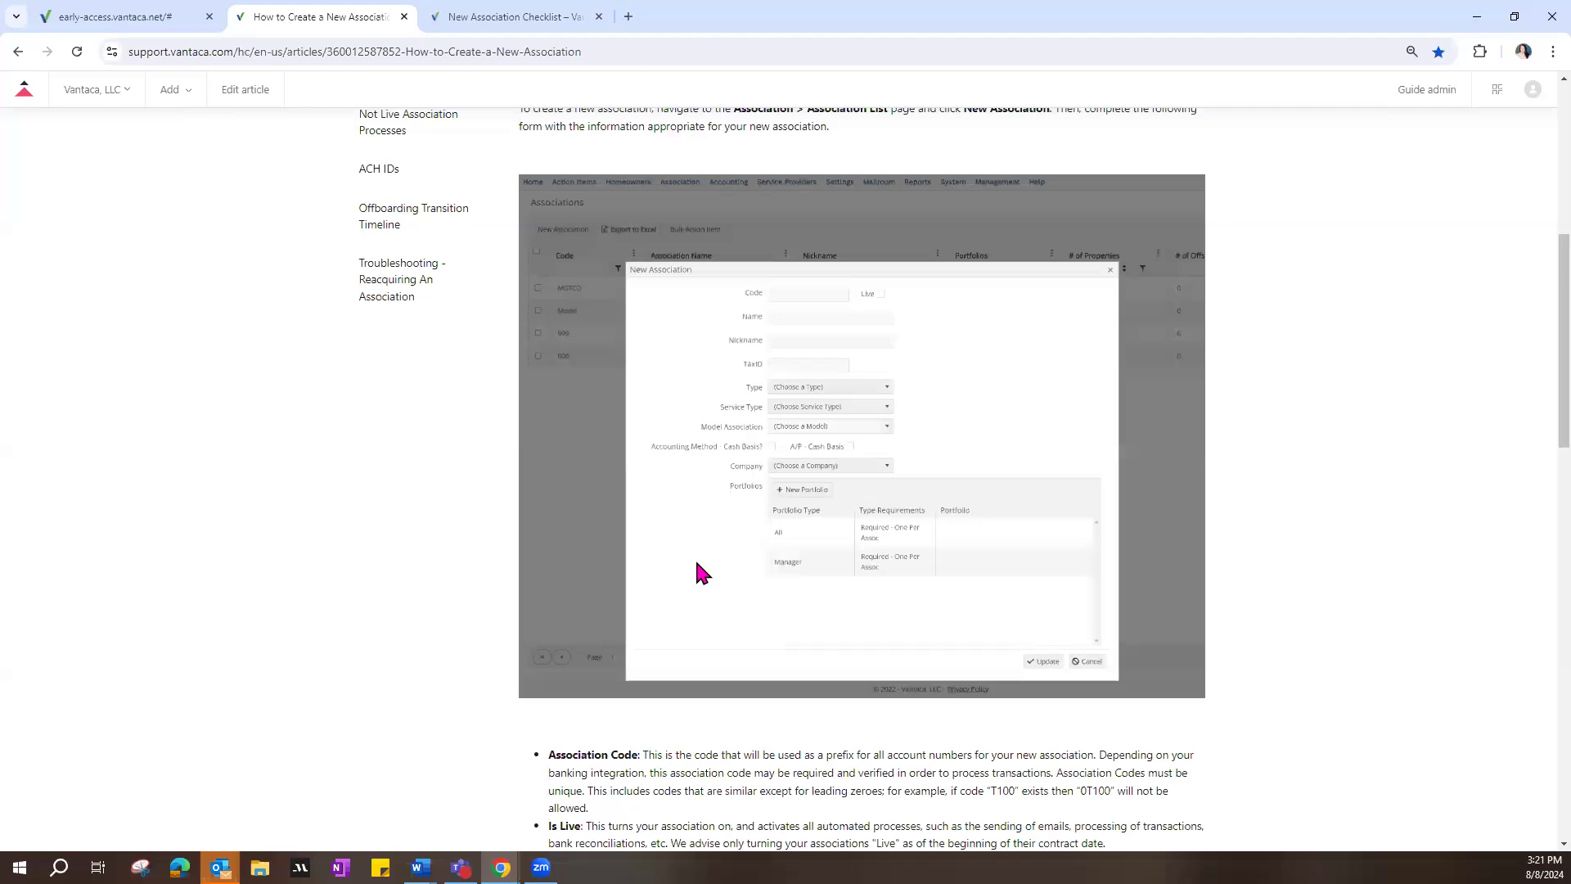
scroll(701, 573, "down", 5)
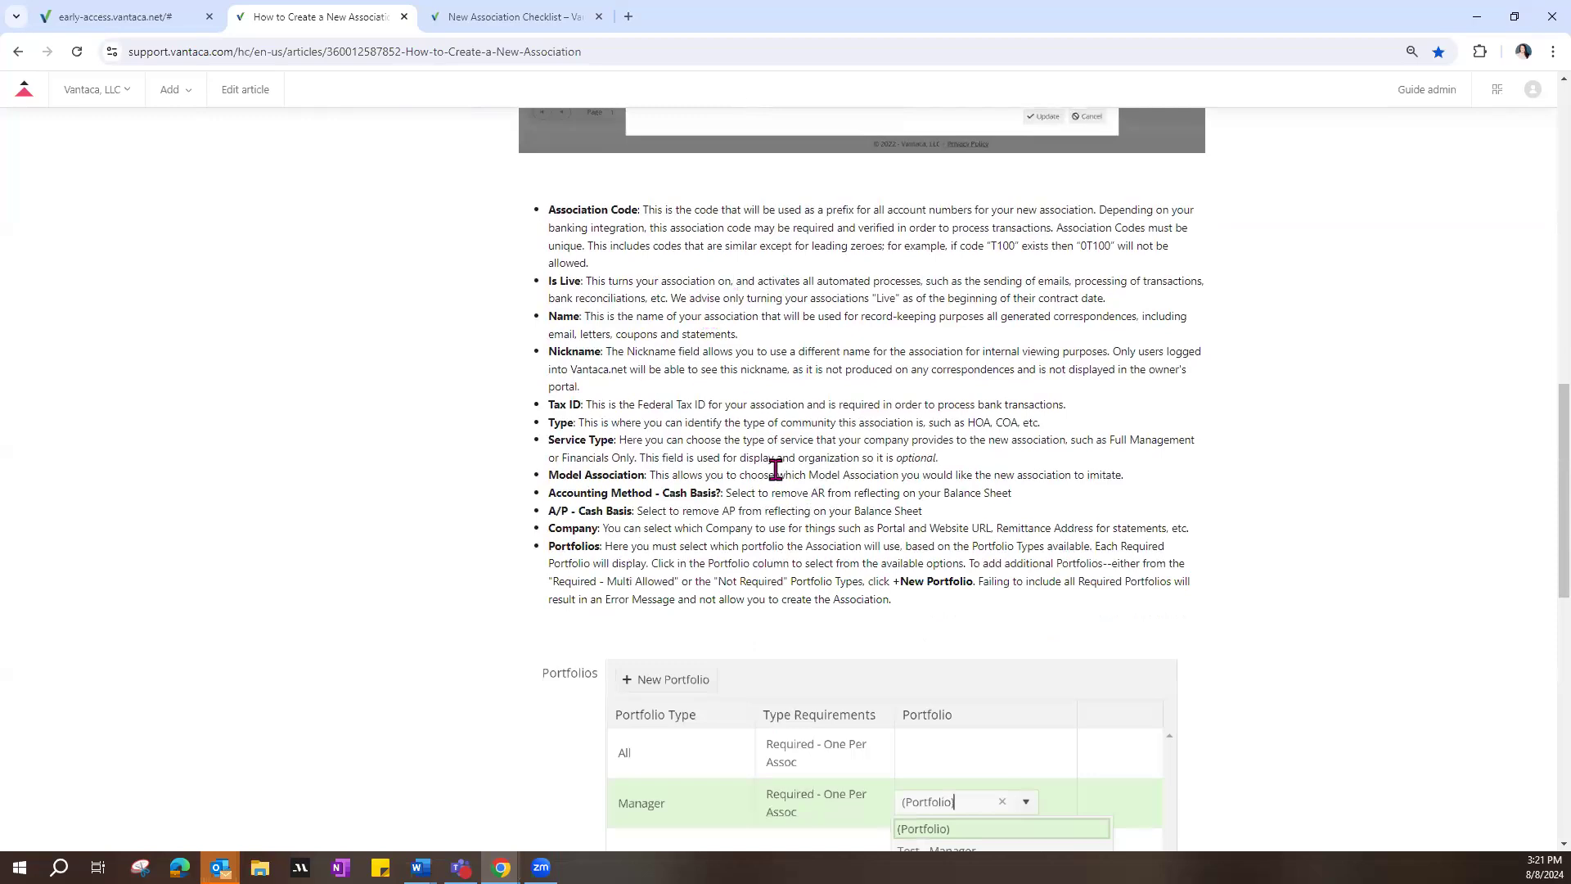
scroll(841, 471, "down", 3)
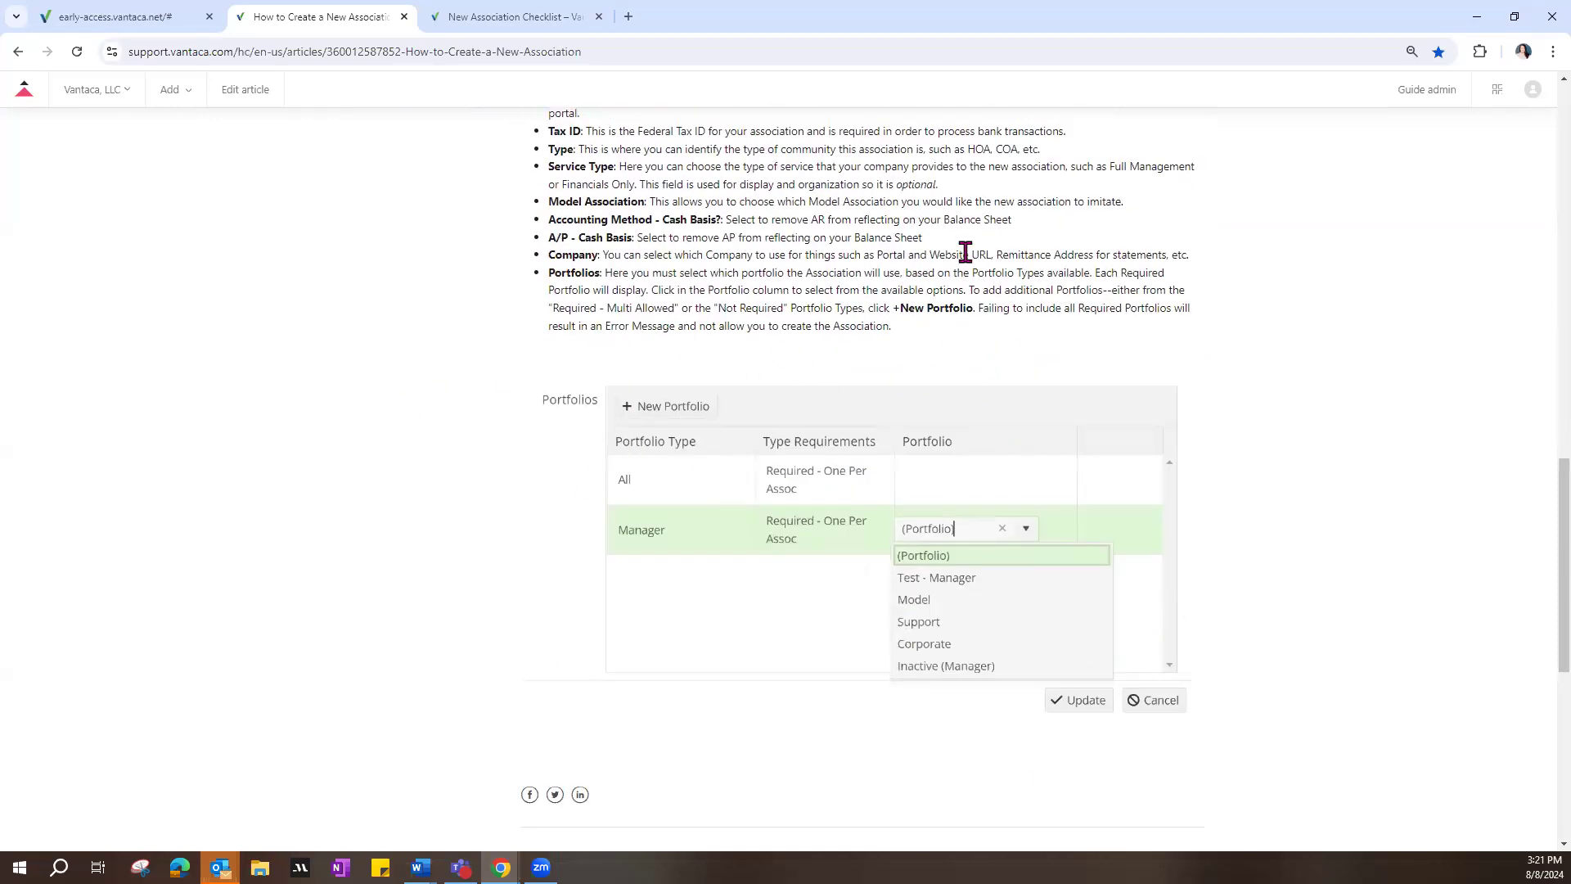
scroll(787, 308, "up", 6)
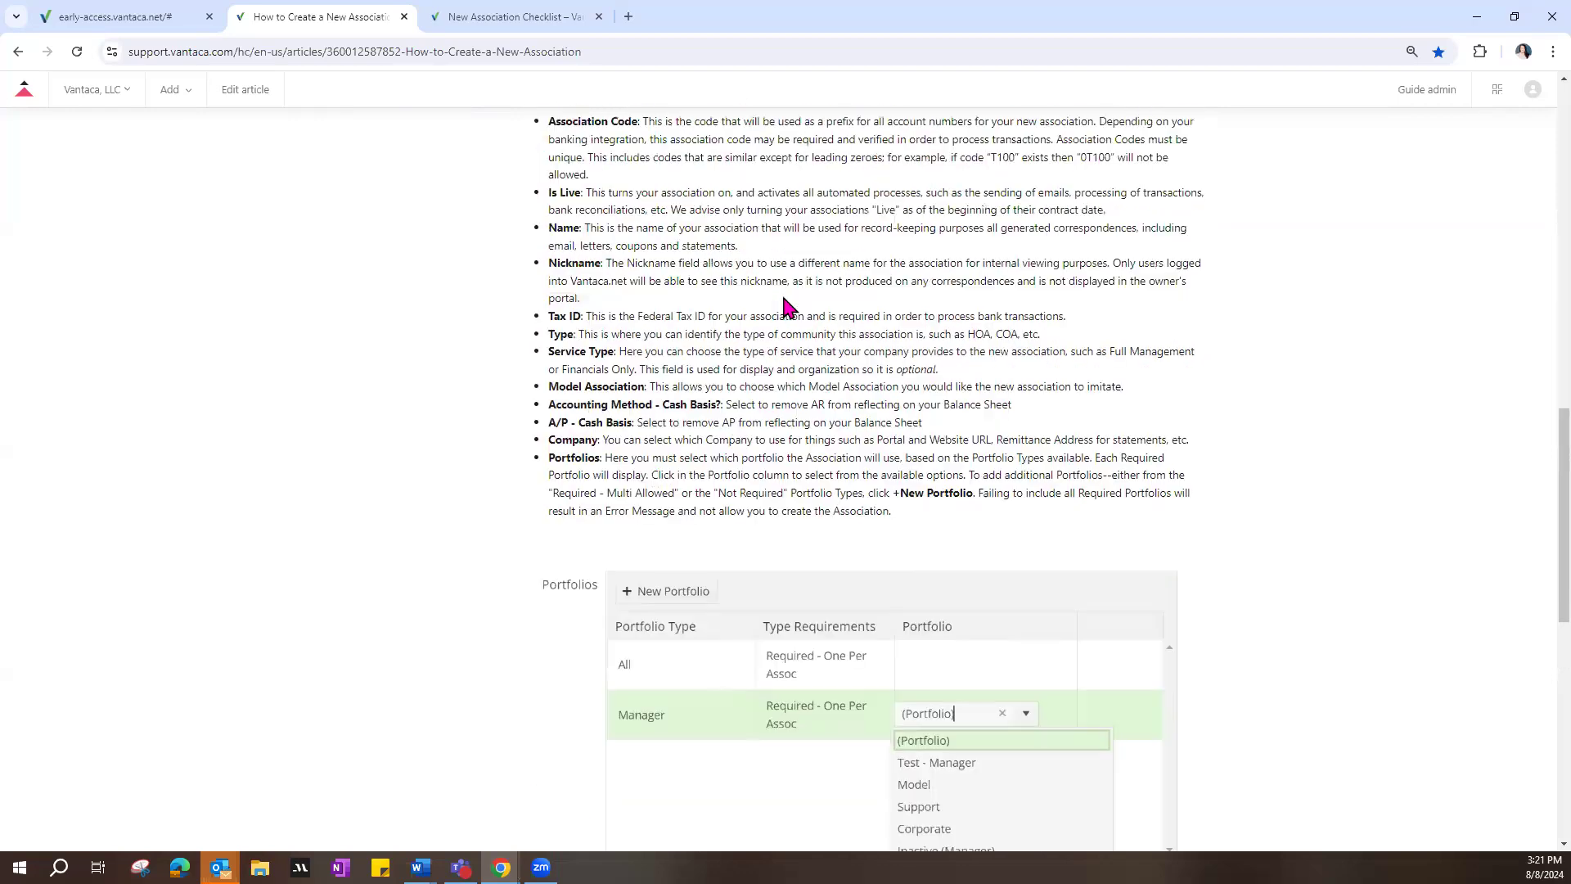
scroll(783, 297, "up", 6)
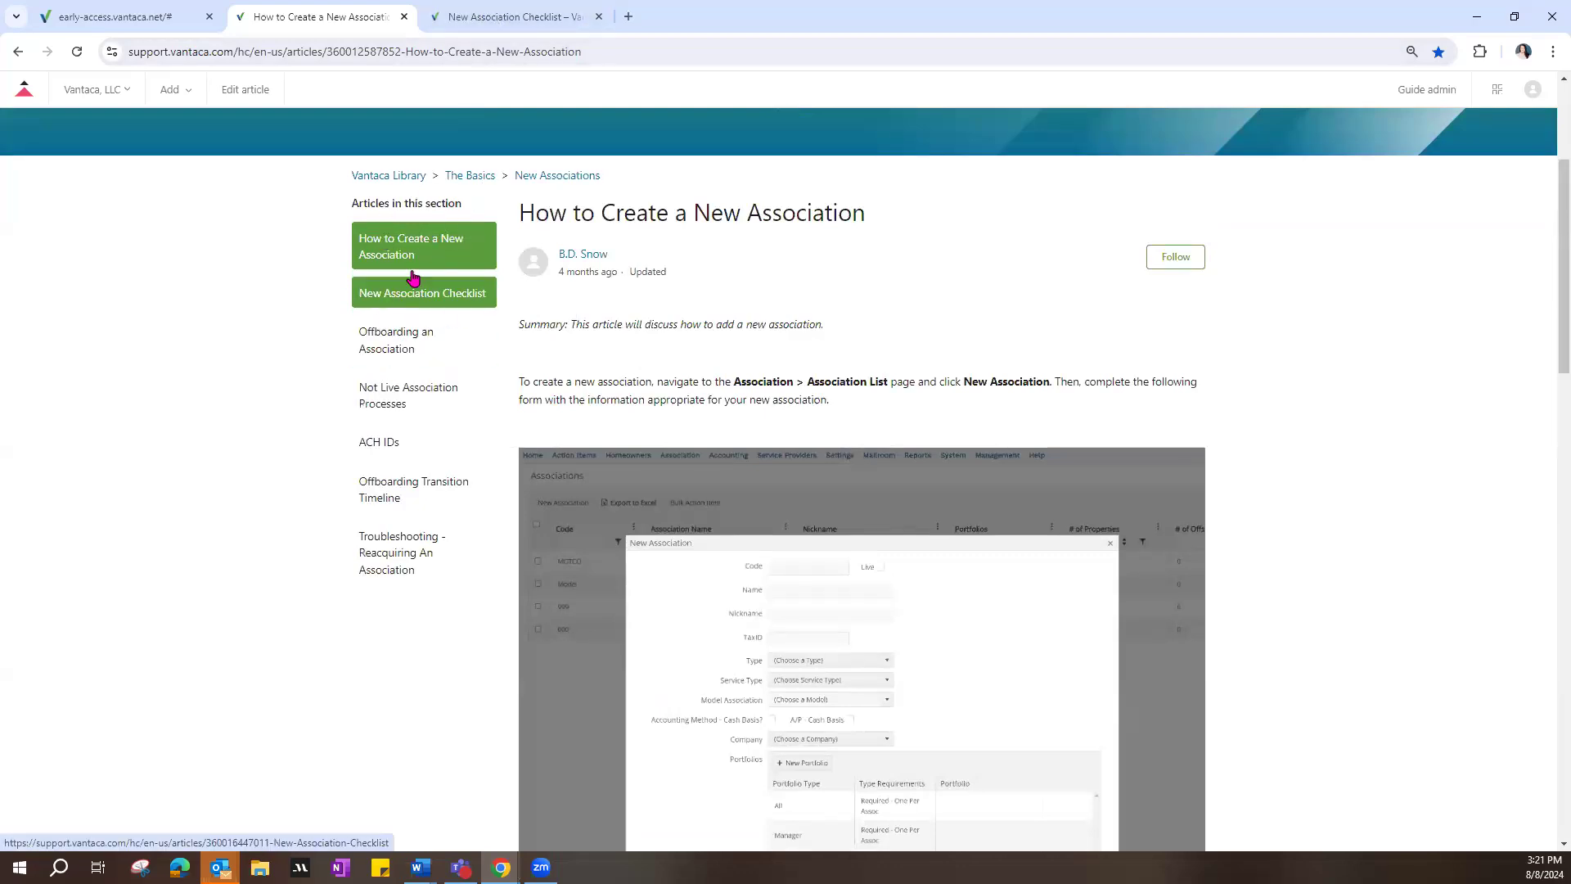
Step: Download New Association Checklist.xlsx from the New Association Checklist article and open it maximized in Excel
left_click(508, 18)
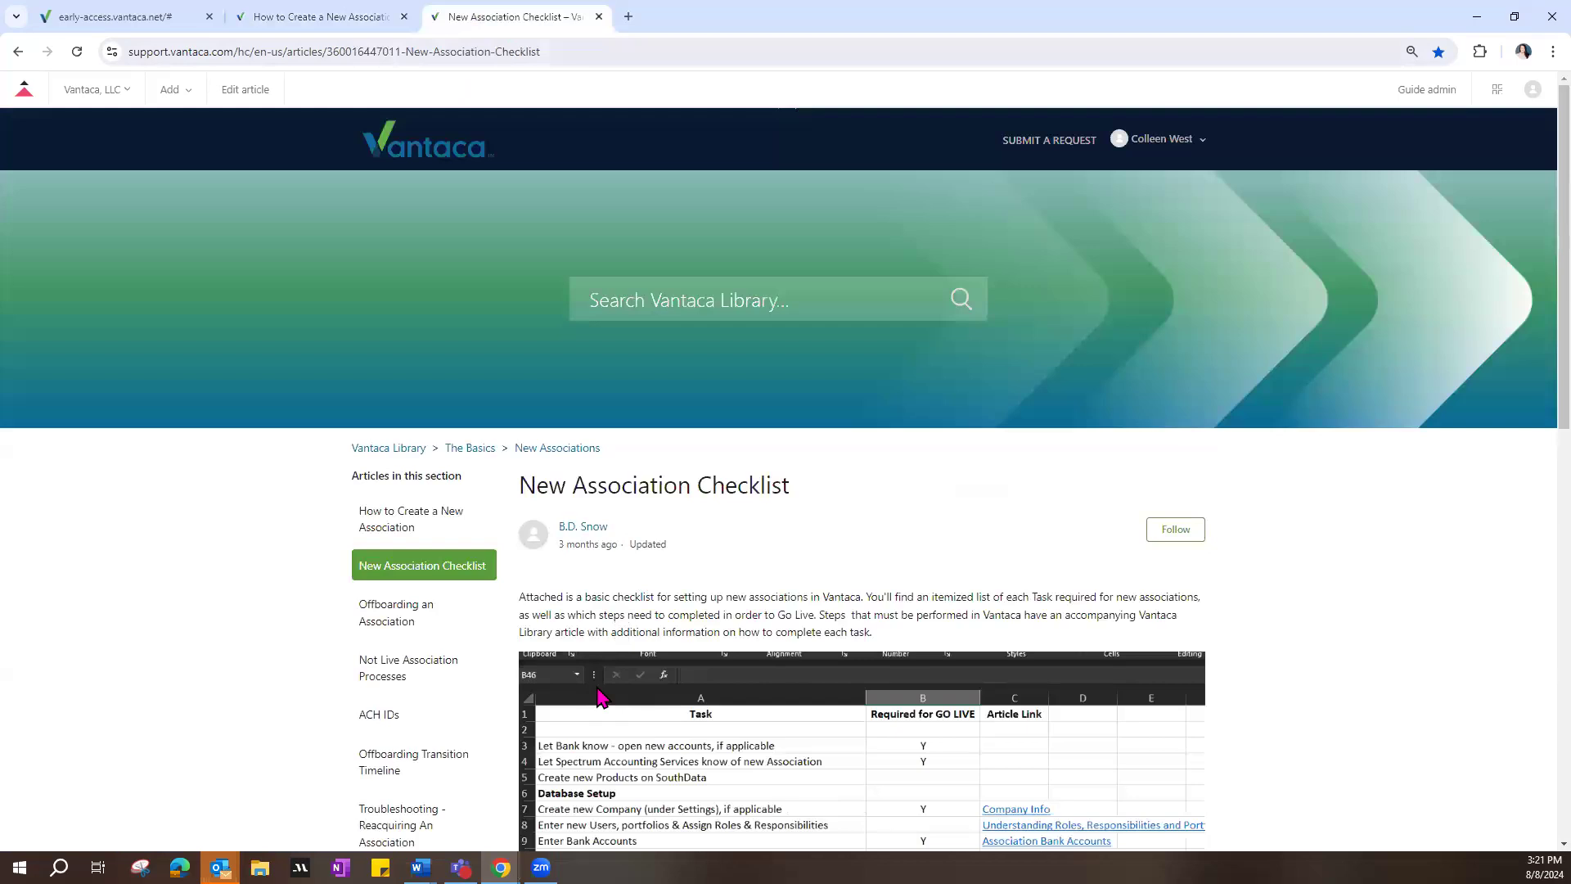
scroll(958, 632, "down", 3)
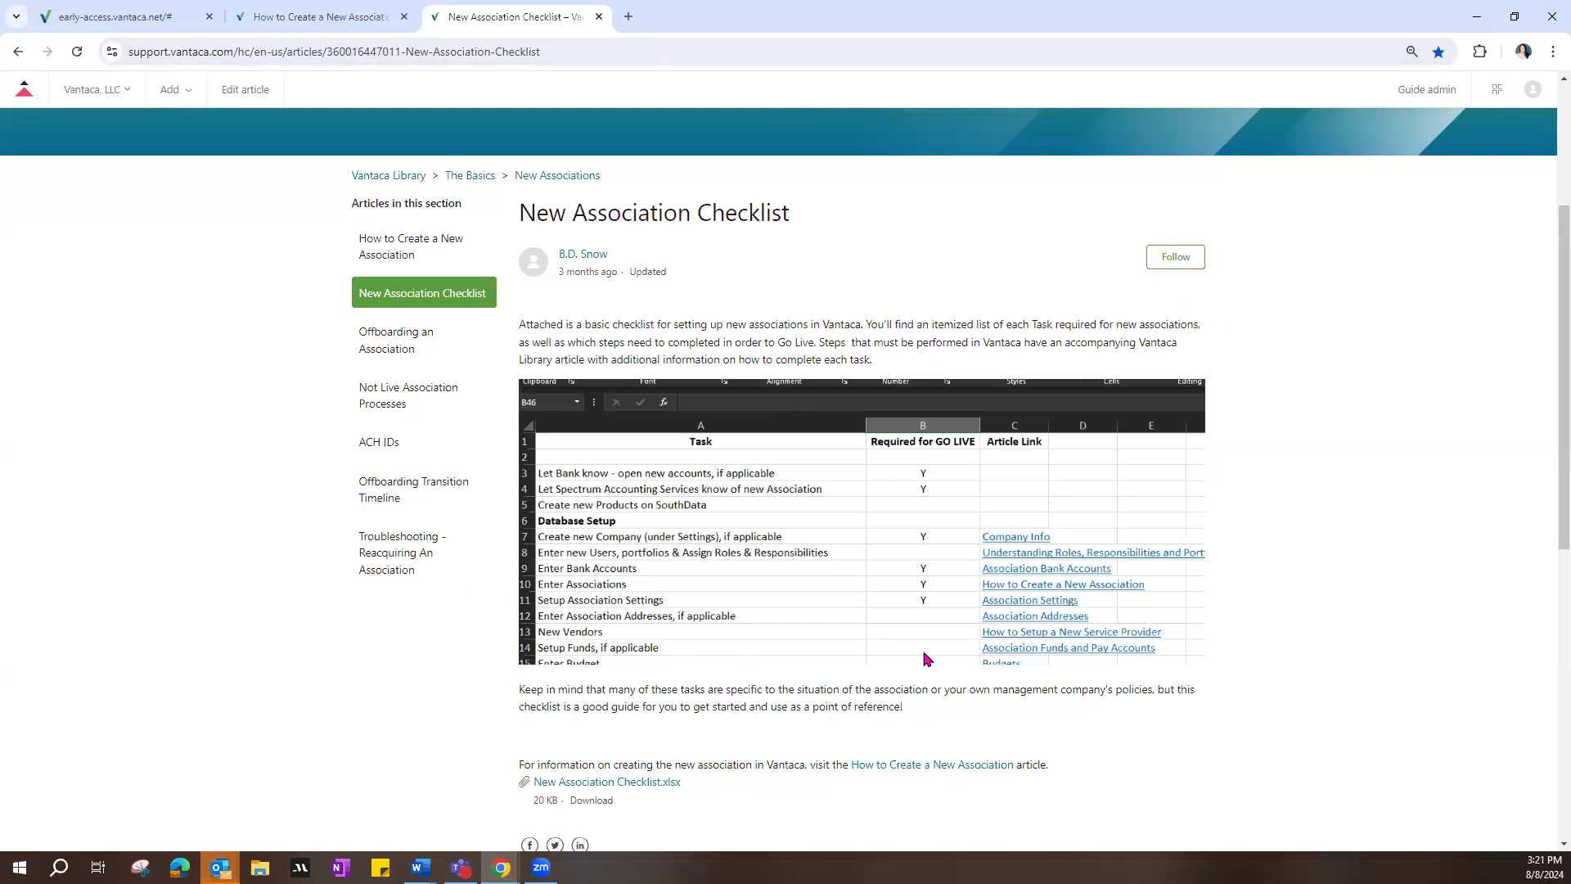
left_click(622, 782)
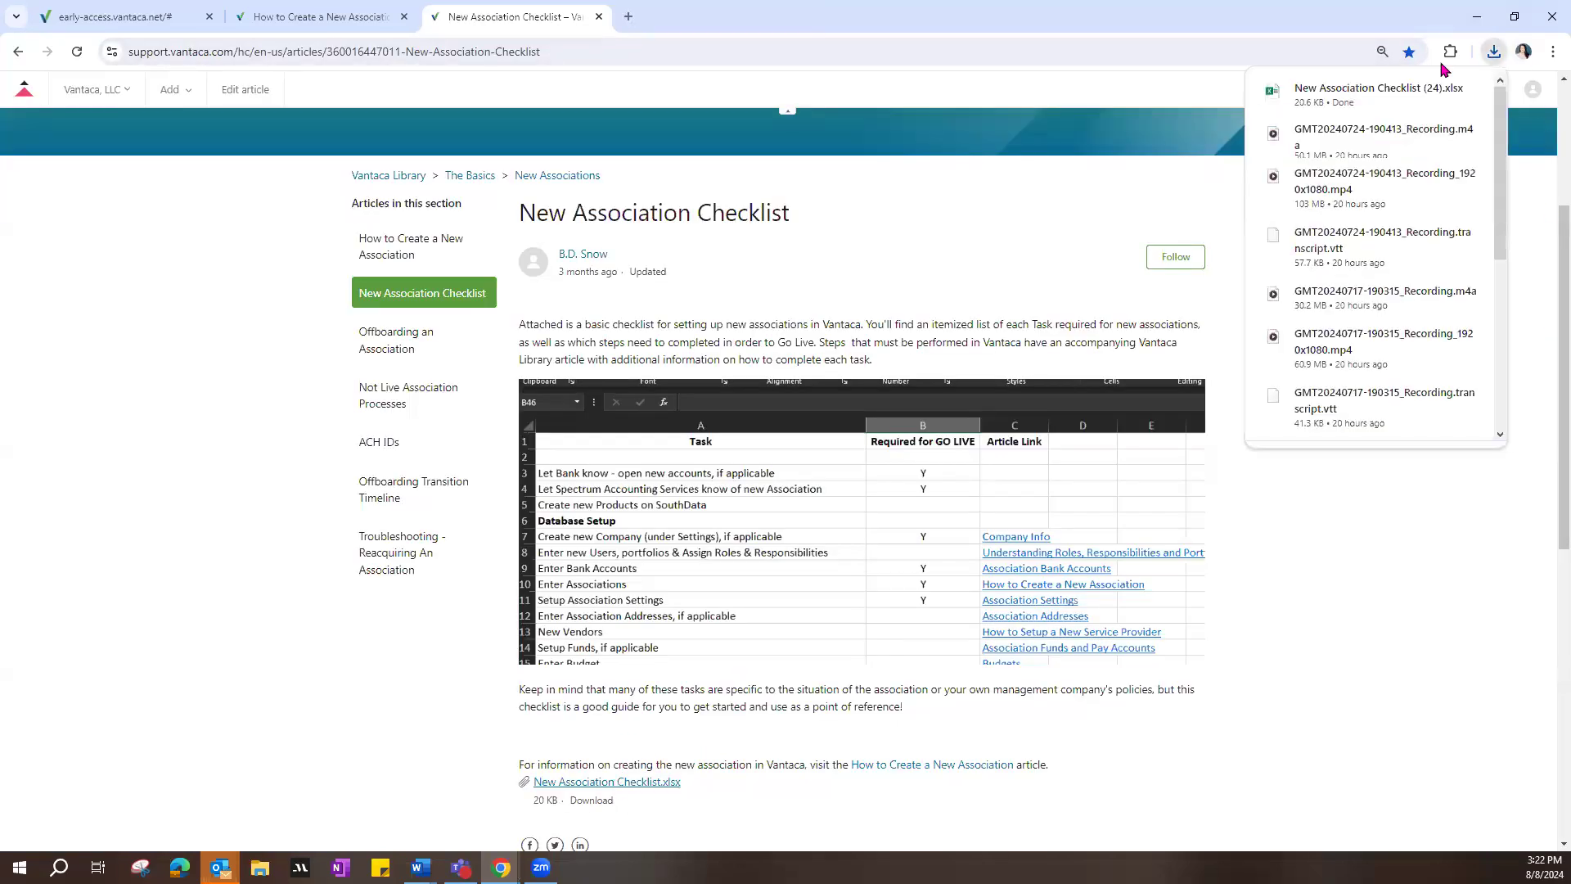
left_click(1384, 110)
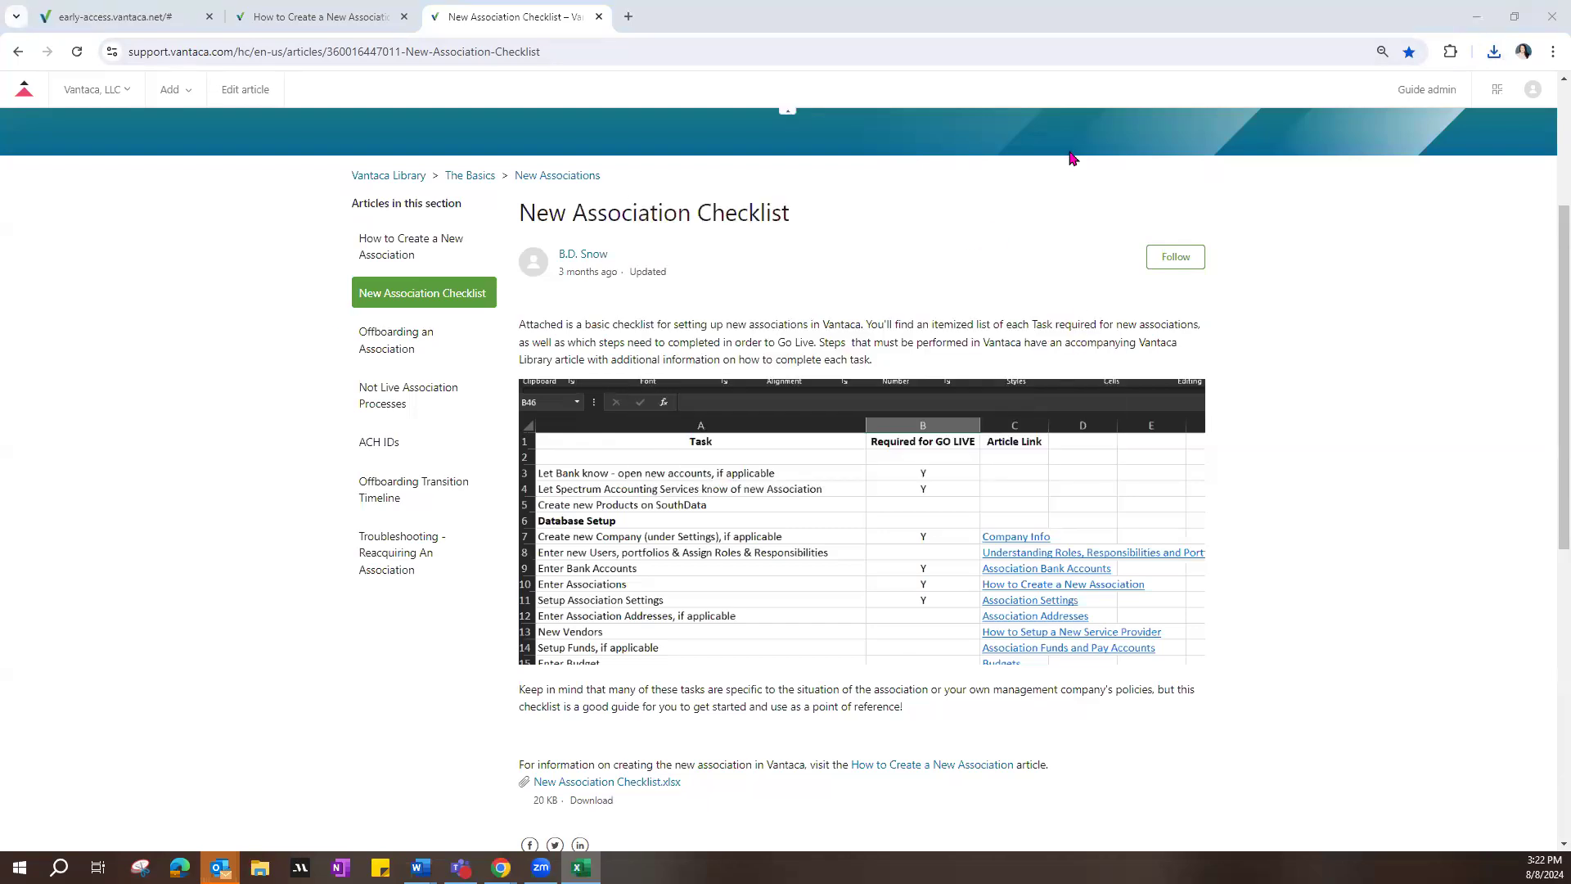
left_click(1210, 211)
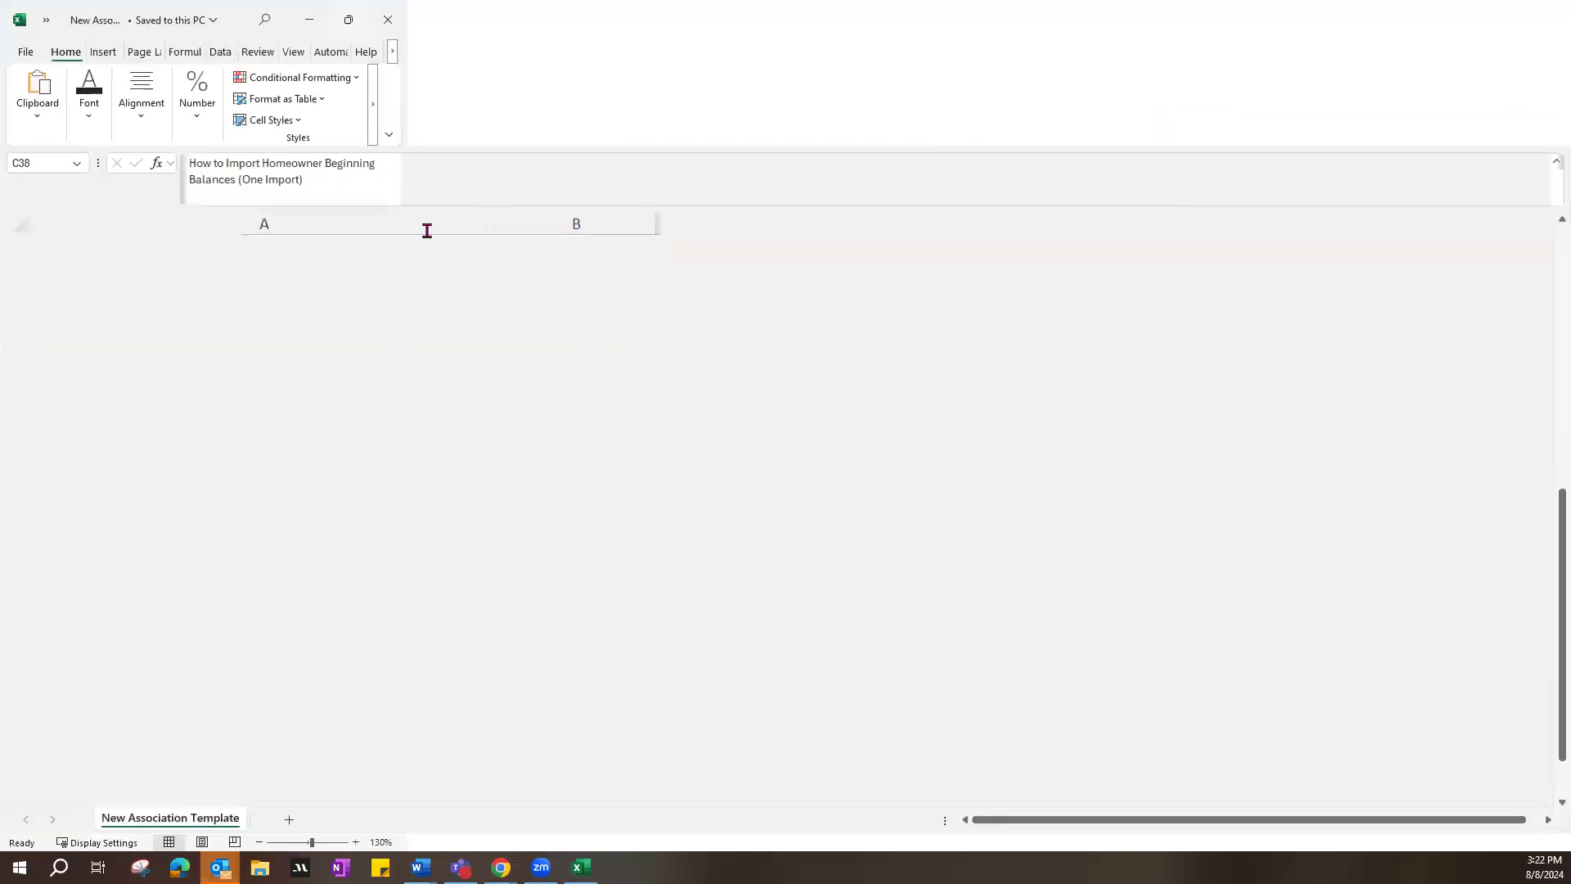
Step: Examine the checklist's Required for GO LIVE column and its database setup tasks, including New Vendors and Enter Budget
scroll(357, 512, "up", 8)
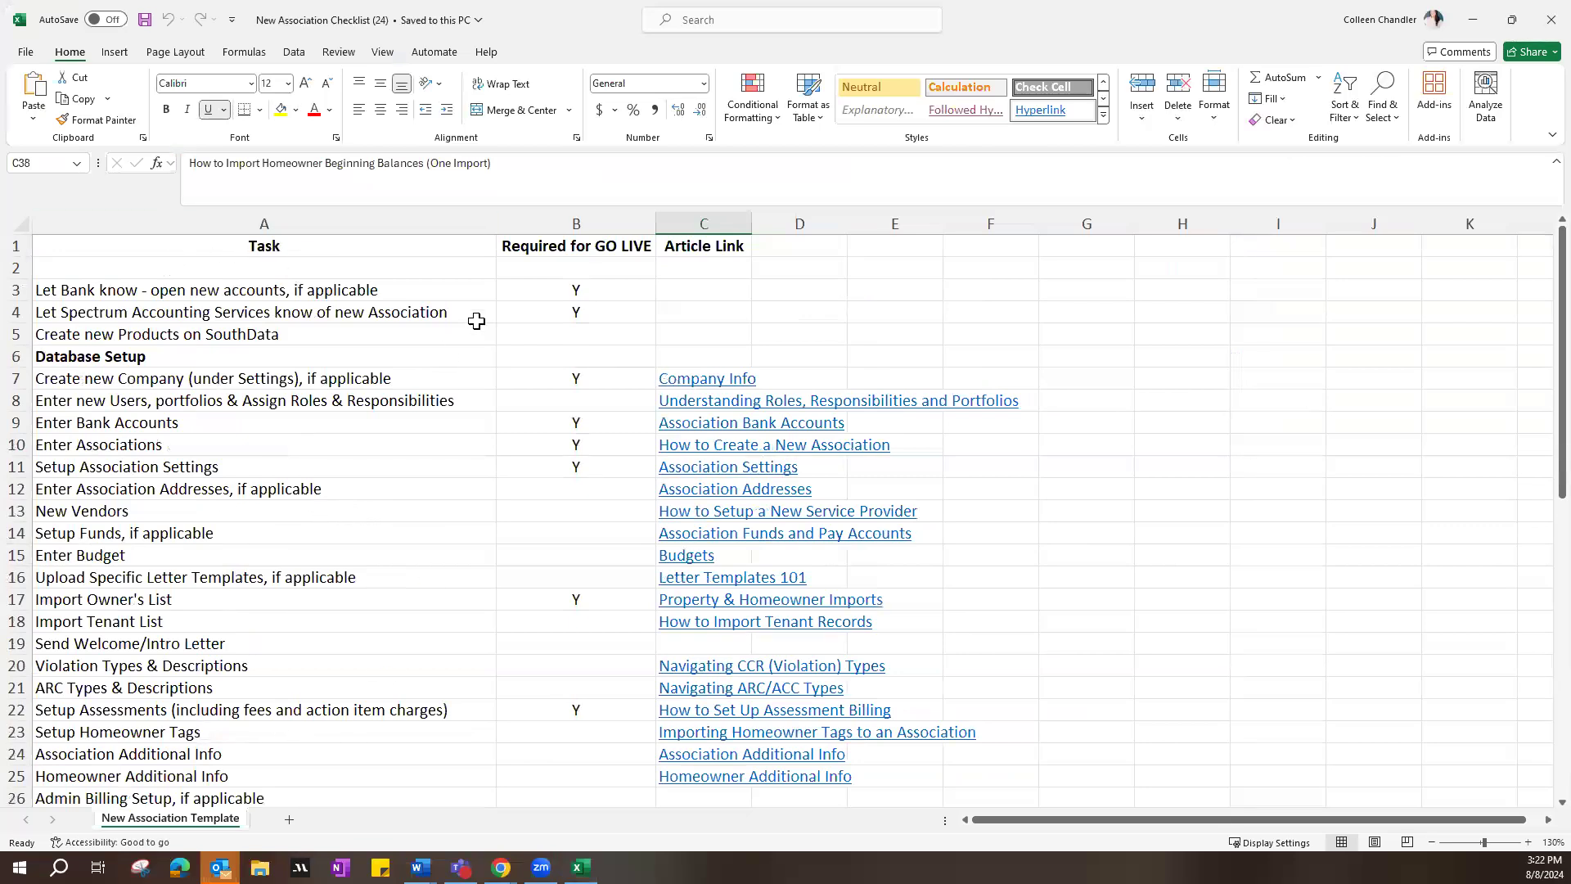
left_click(605, 249)
left_click(585, 224)
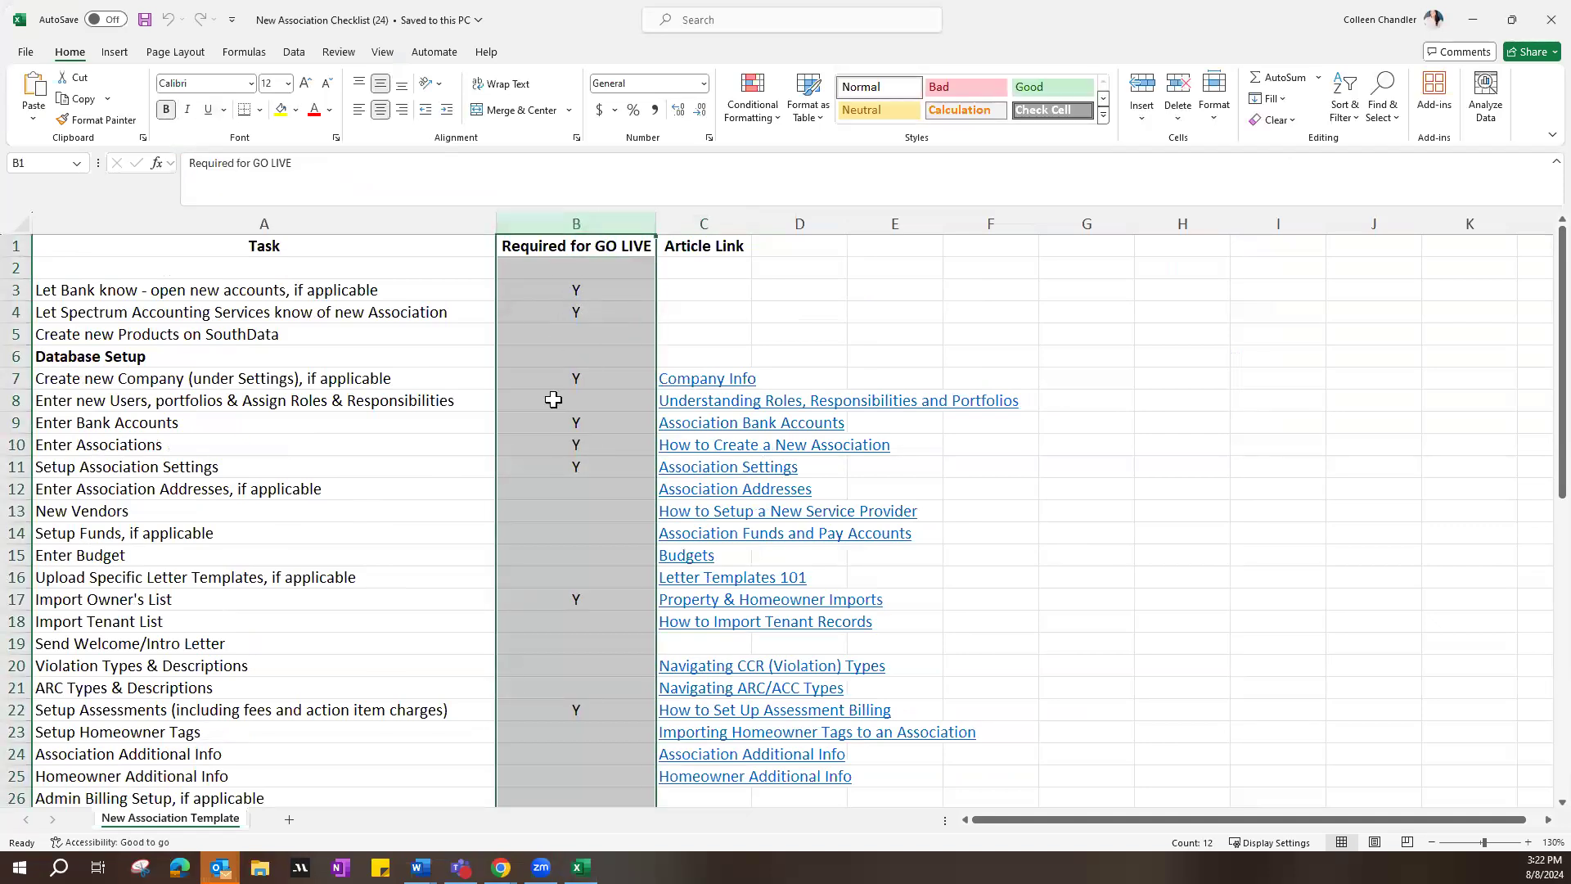
left_click(573, 339)
key("Down")
key("Down")
key("Down")
key("Down")
key("Down")
key("Down")
key("Down")
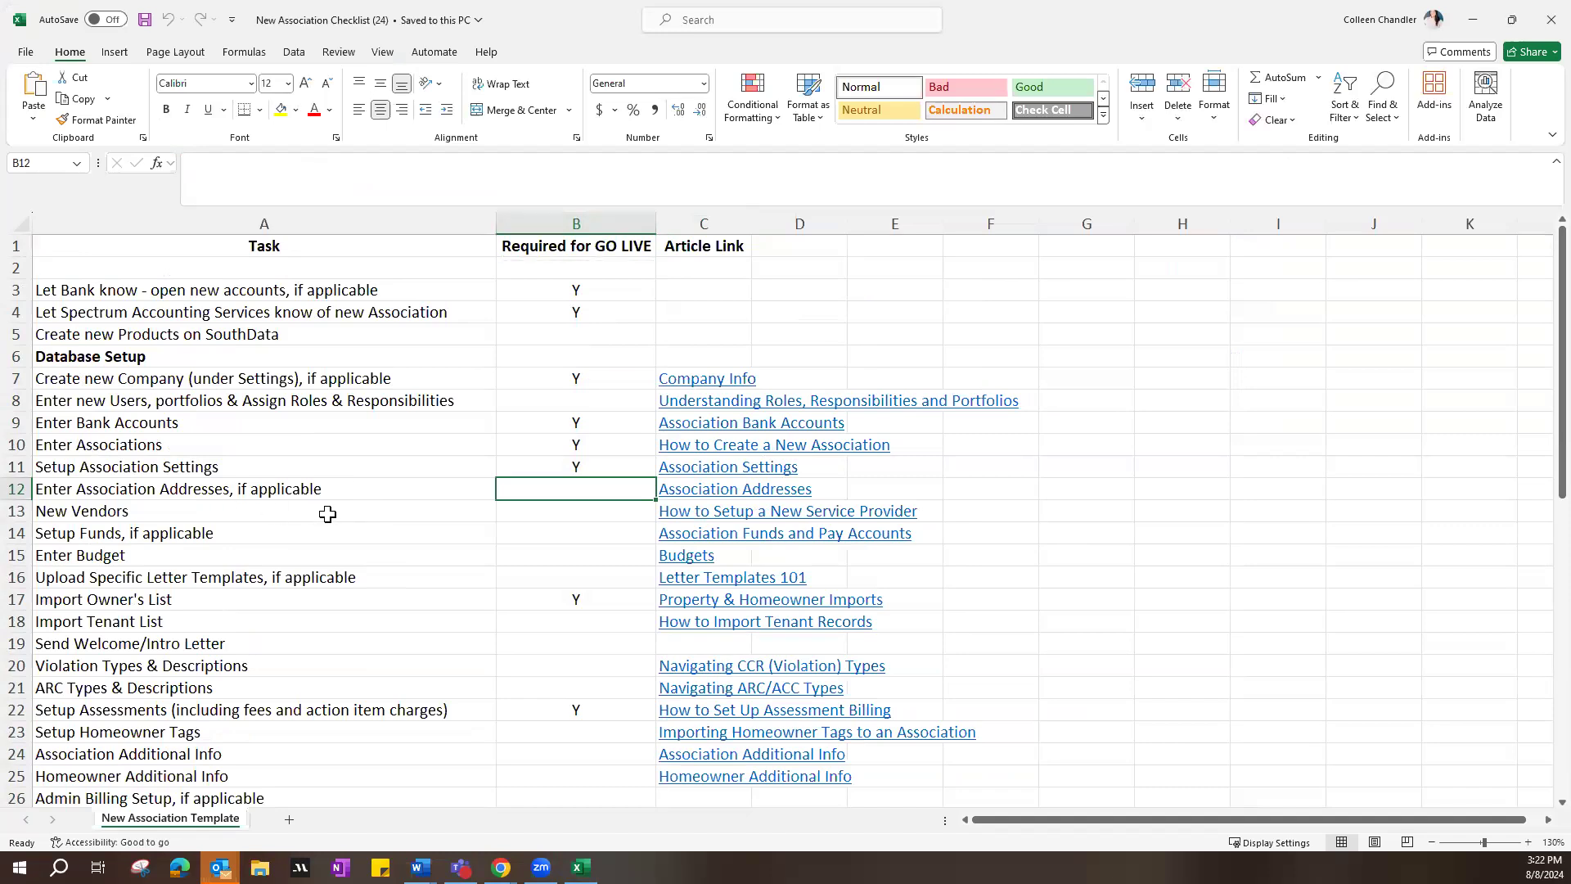
left_click(129, 518)
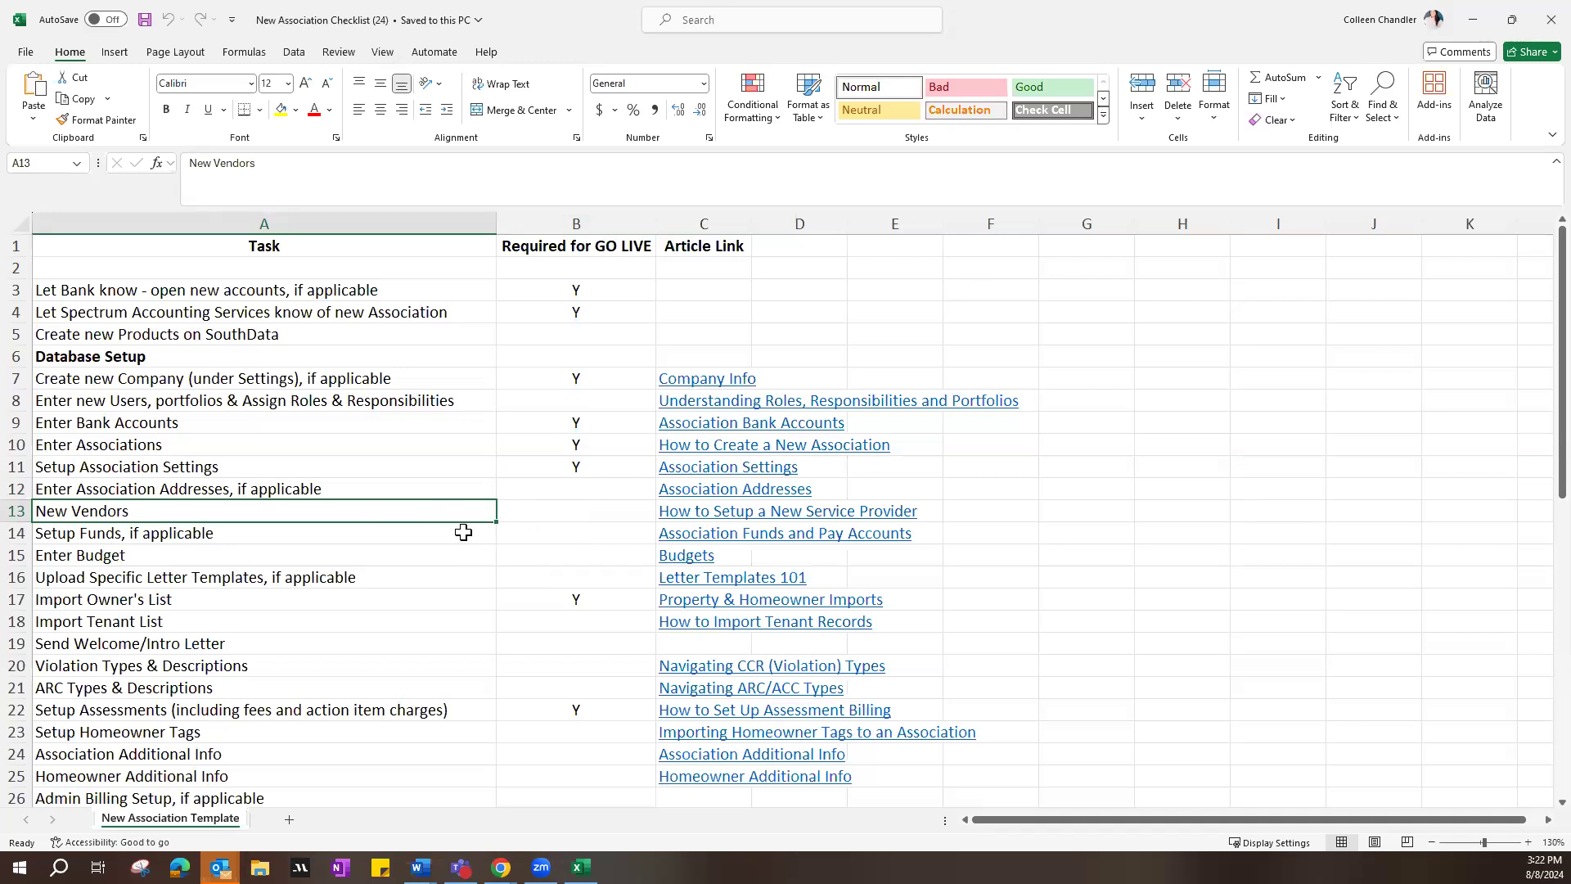
left_click(85, 557)
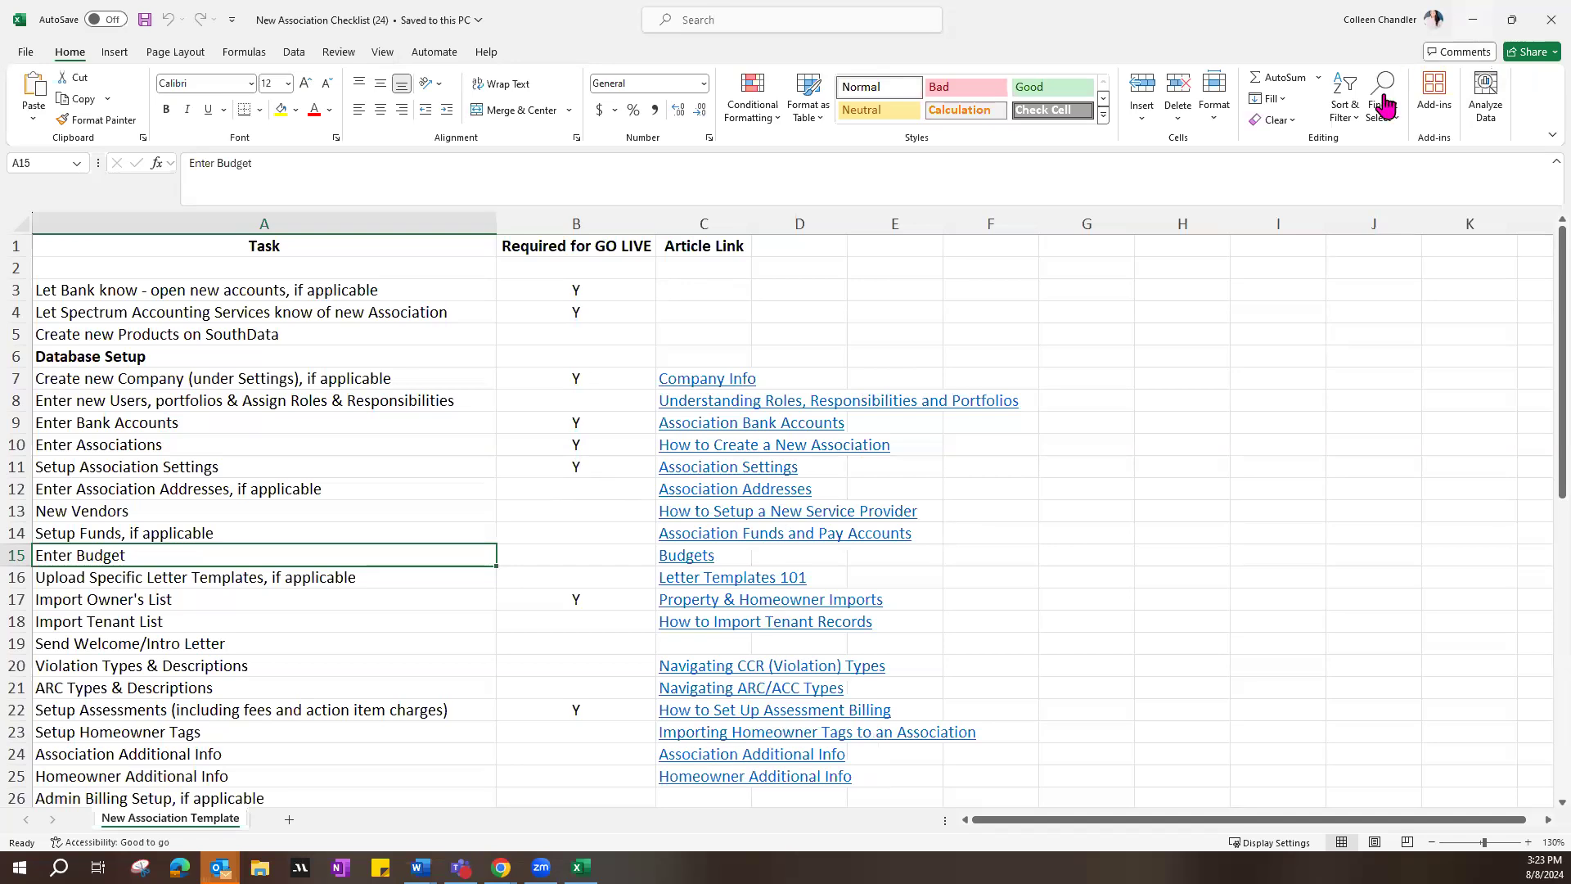
Step: Return to Vantaca, check the Live option in the New Association form, and close the form and the CORP association's settings without saving
left_click(1473, 20)
left_click(115, 16)
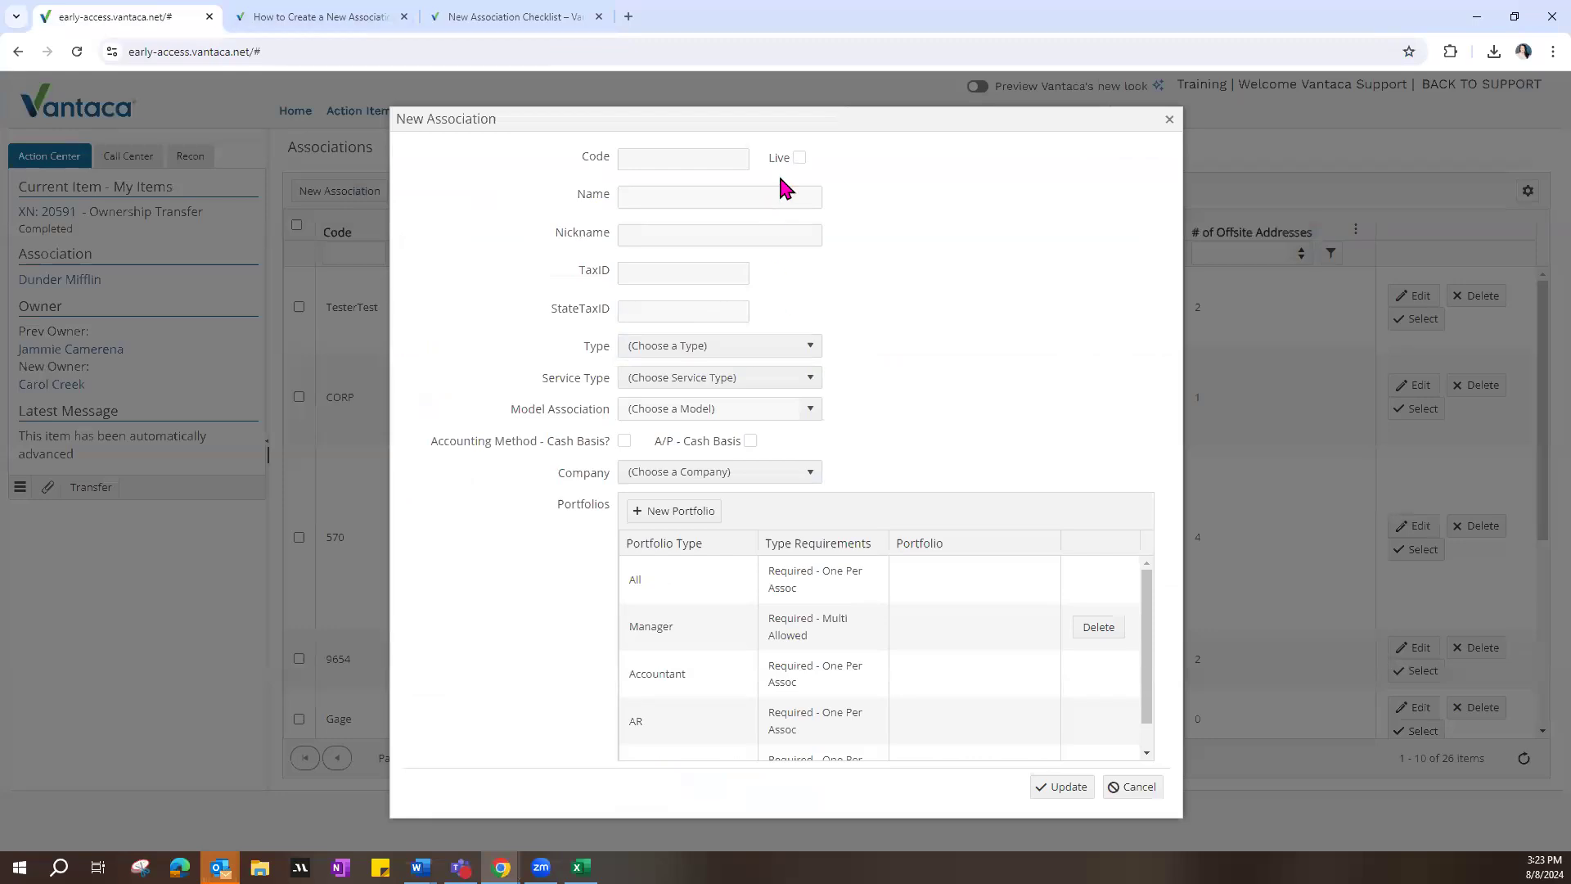
left_click(798, 163)
left_click(797, 163)
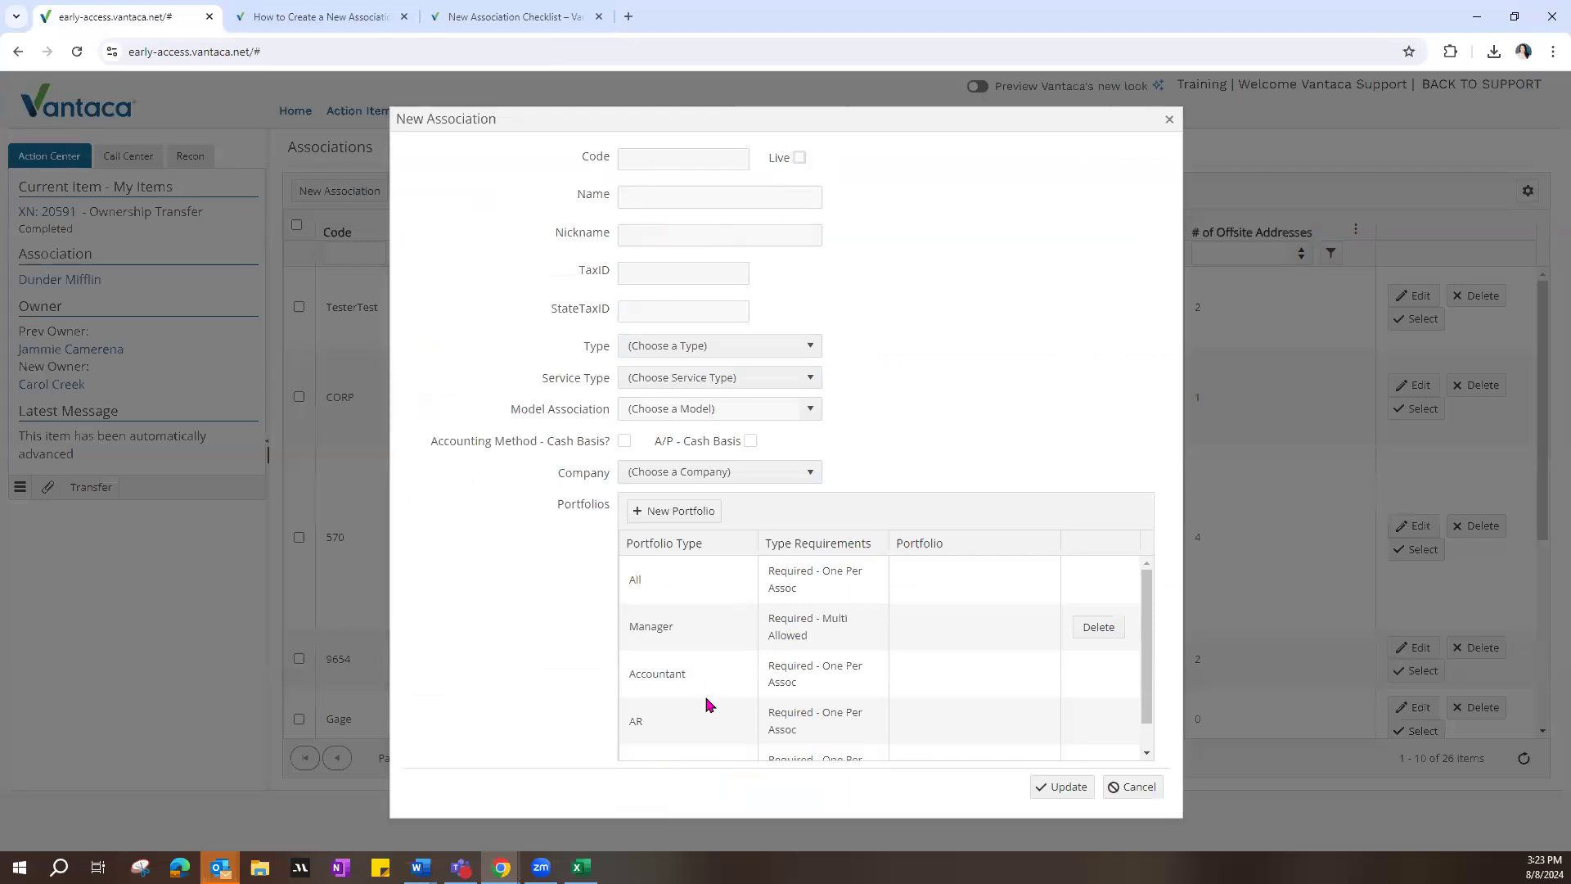
left_click(1132, 786)
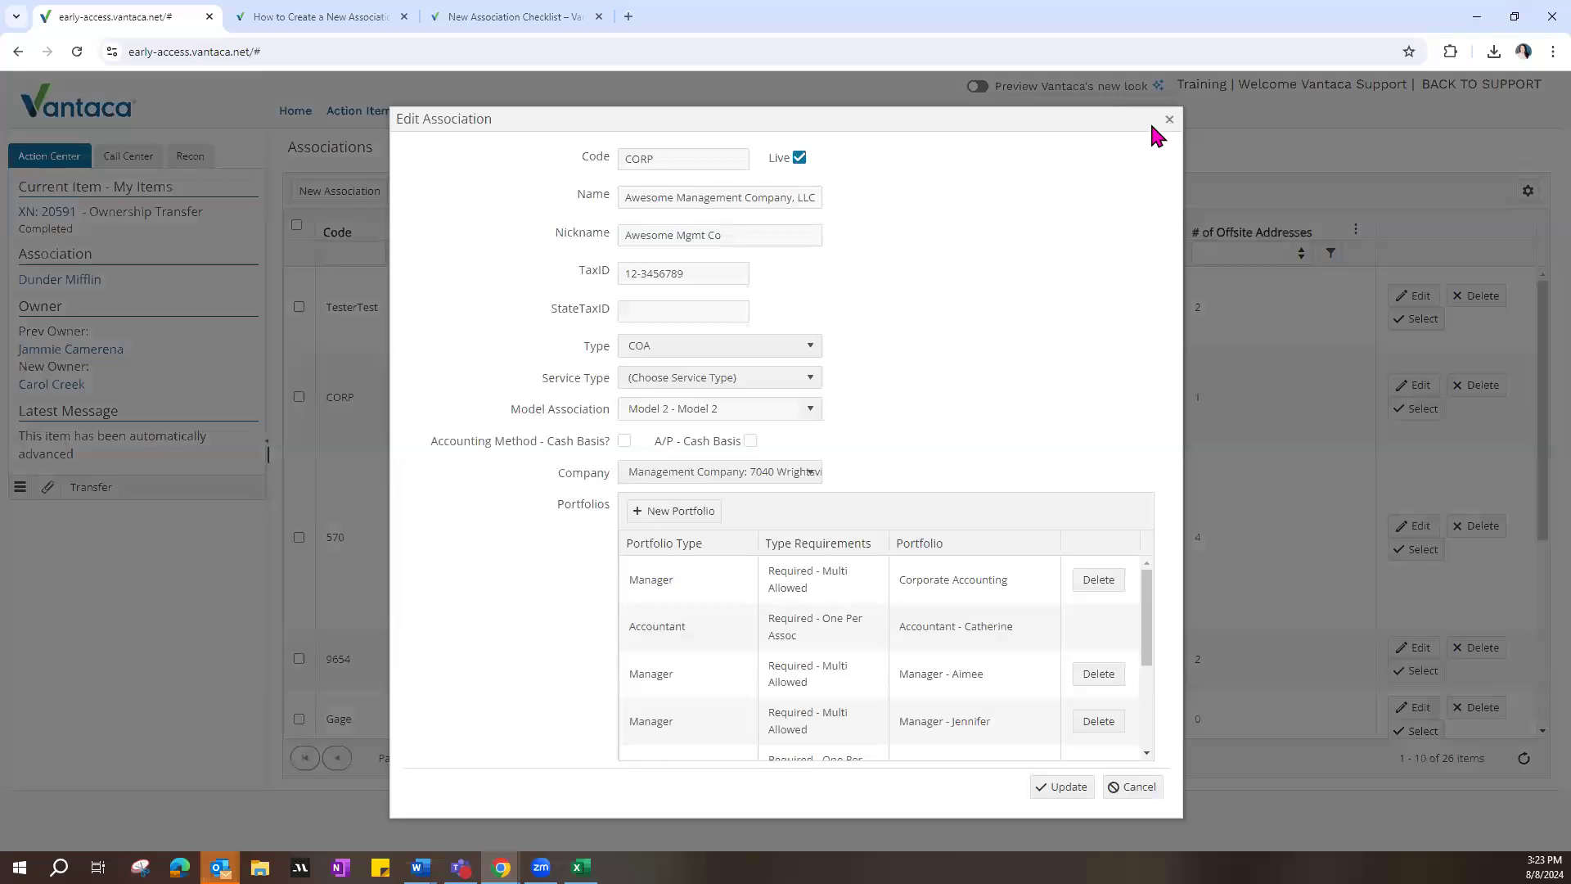
left_click(1168, 121)
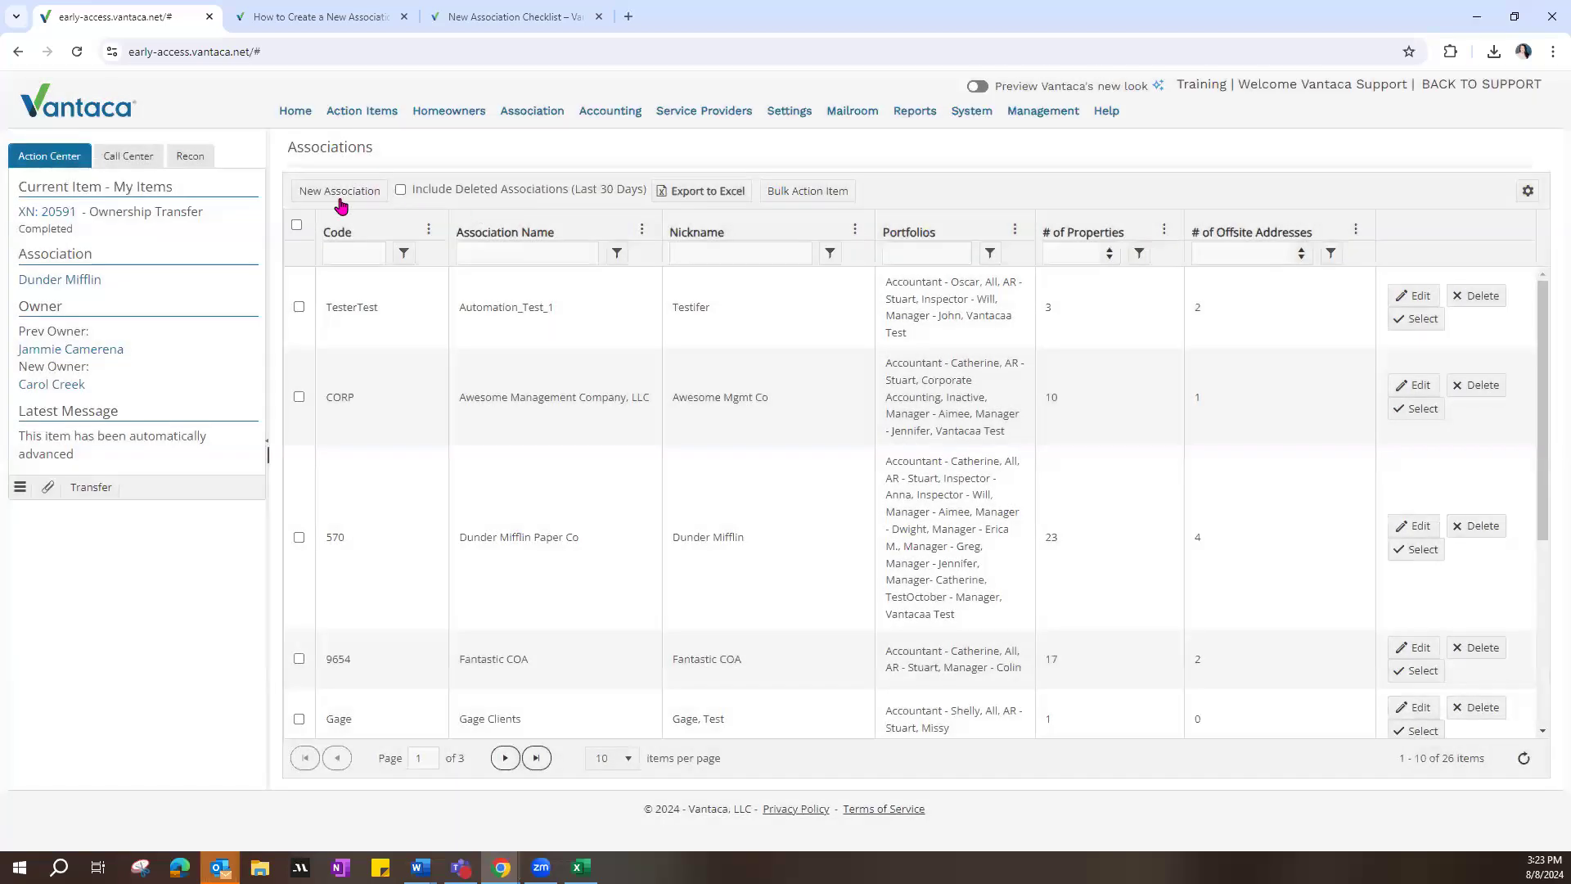
Step: Open another blank New Association form and check its Code and Name fields
left_click(341, 197)
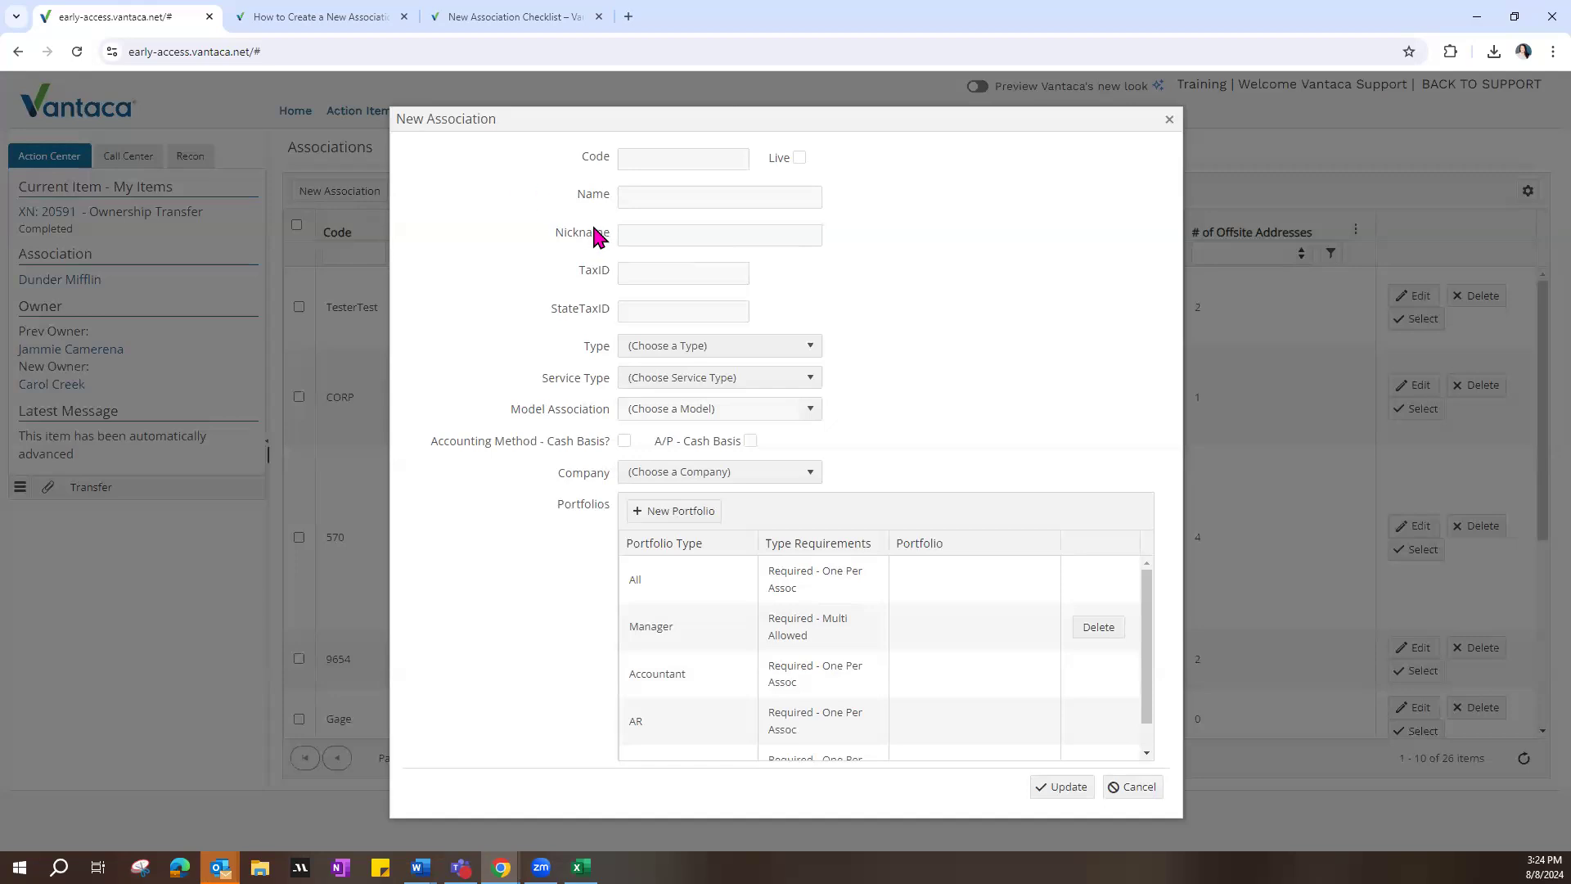
left_click(627, 160)
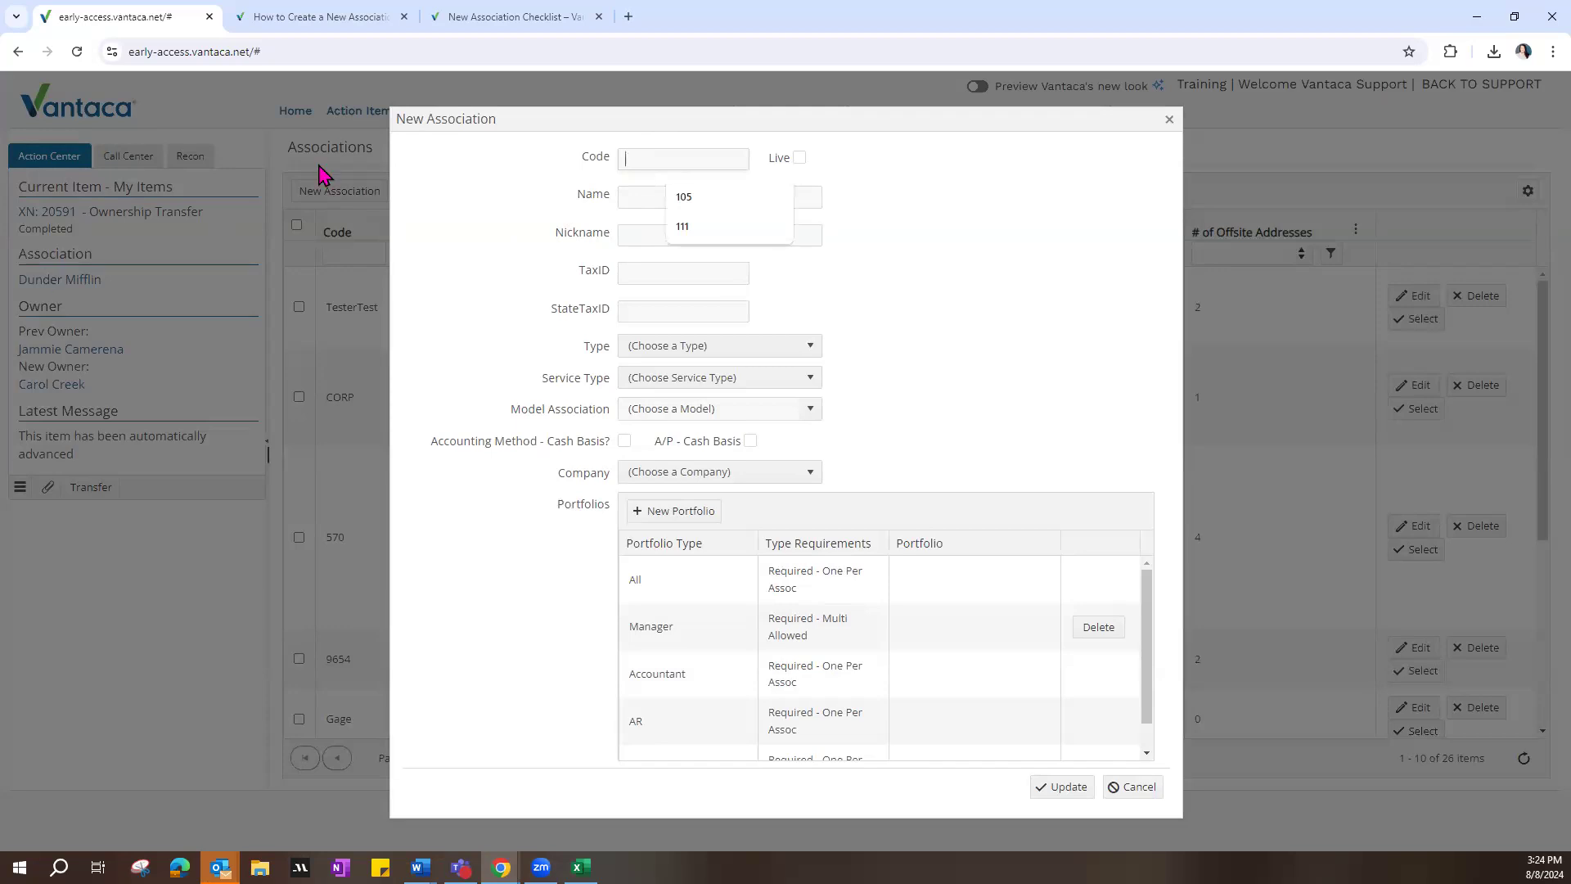
left_click(648, 194)
left_click(580, 195)
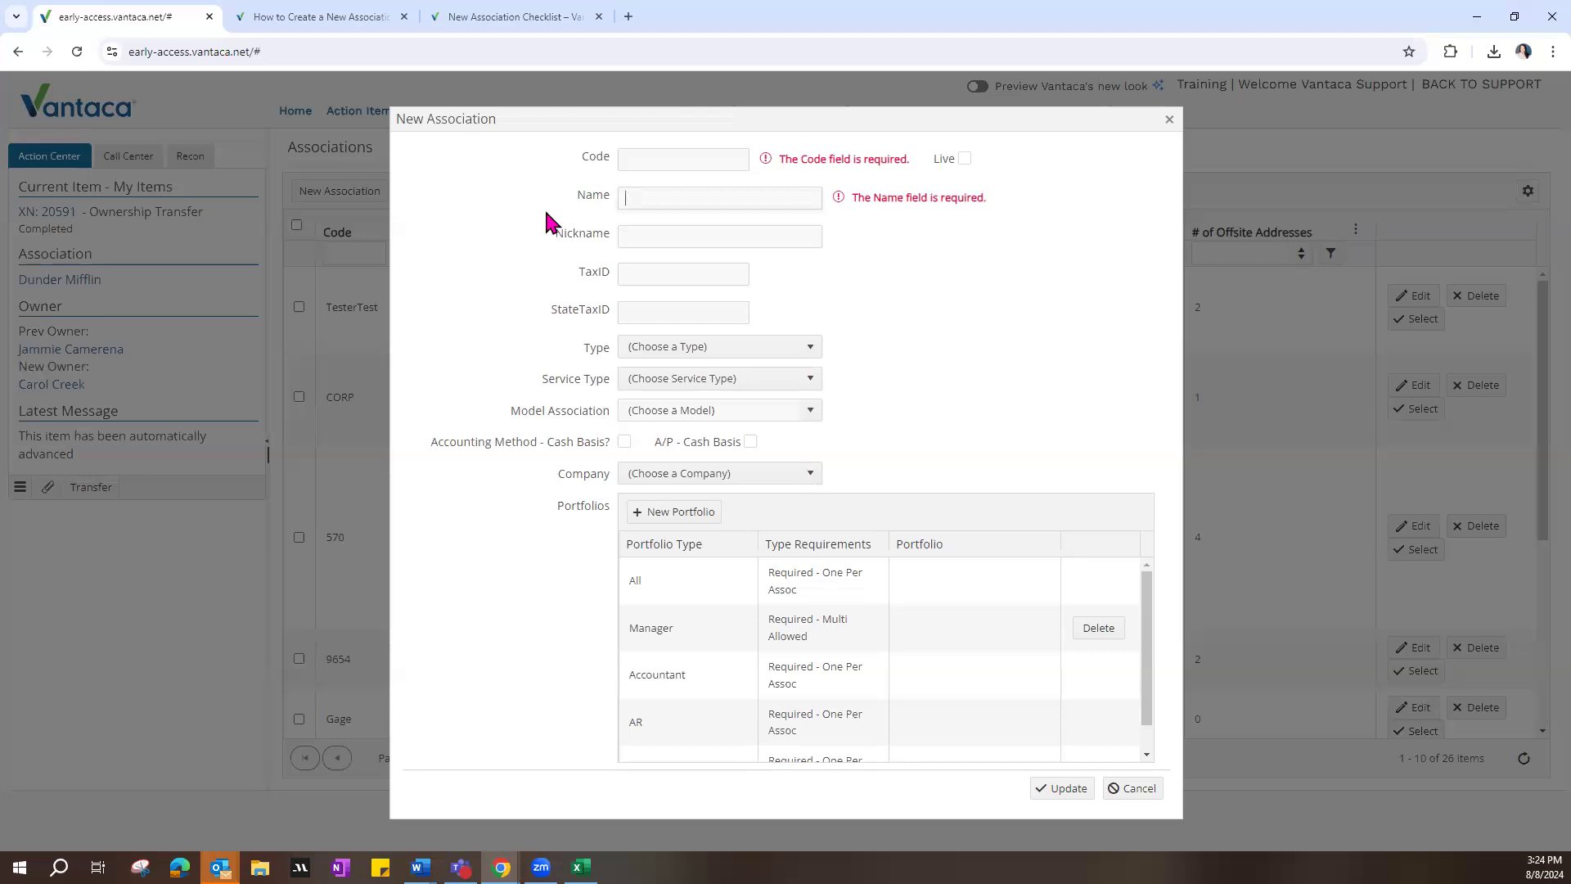
left_click_drag(577, 195, 612, 199)
Step: In a duplicate Vantaca tab, view the association choices in the Call Center's owner search and close the search without selecting anyone
right_click(82, 31)
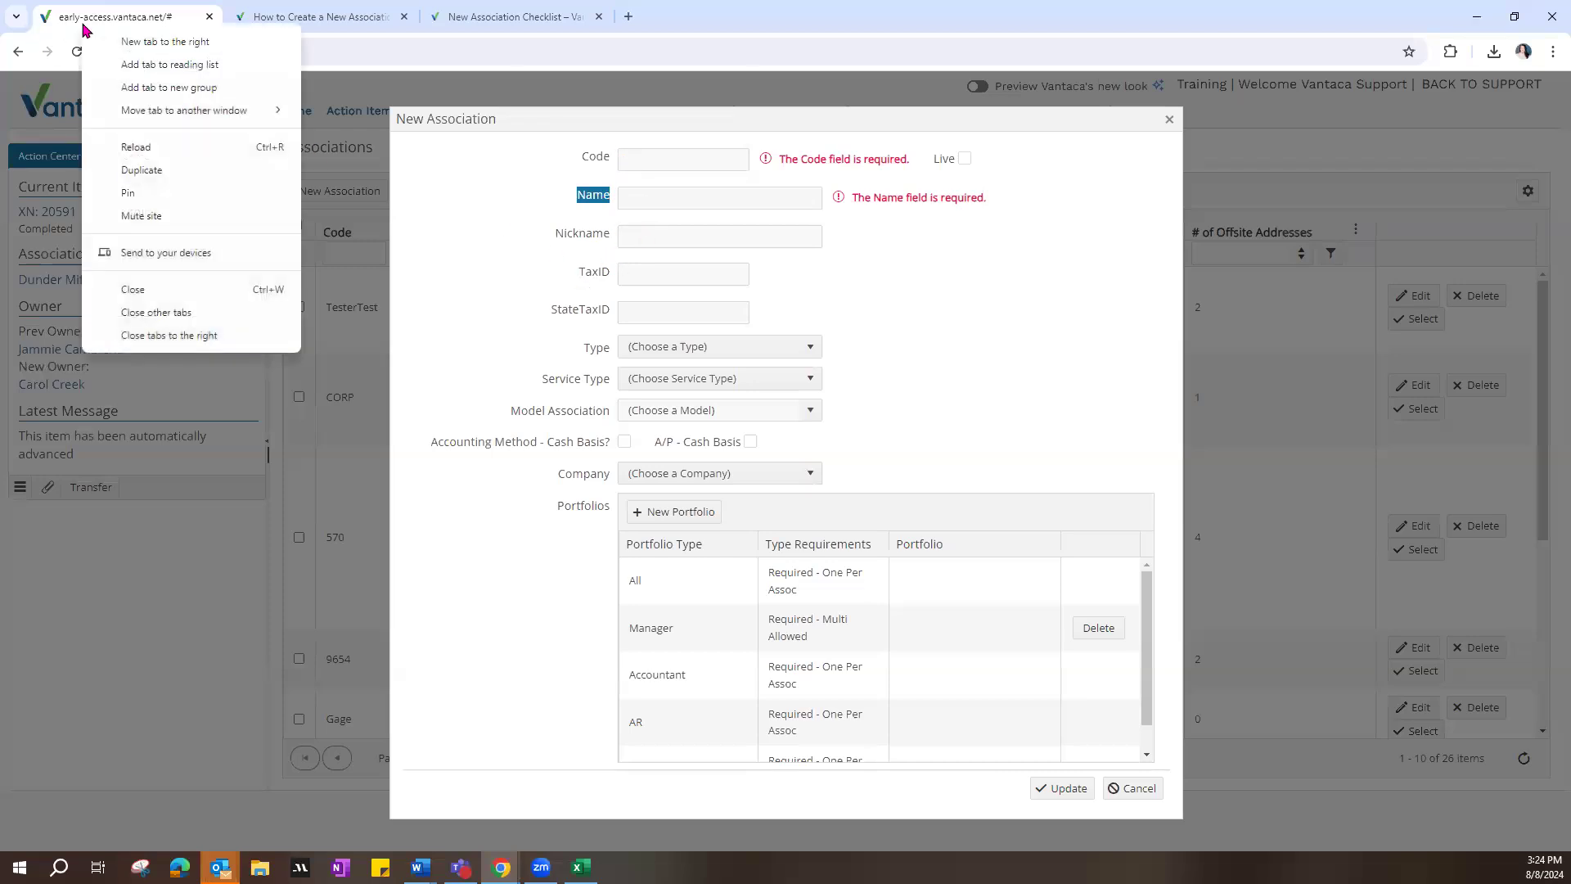
left_click(176, 169)
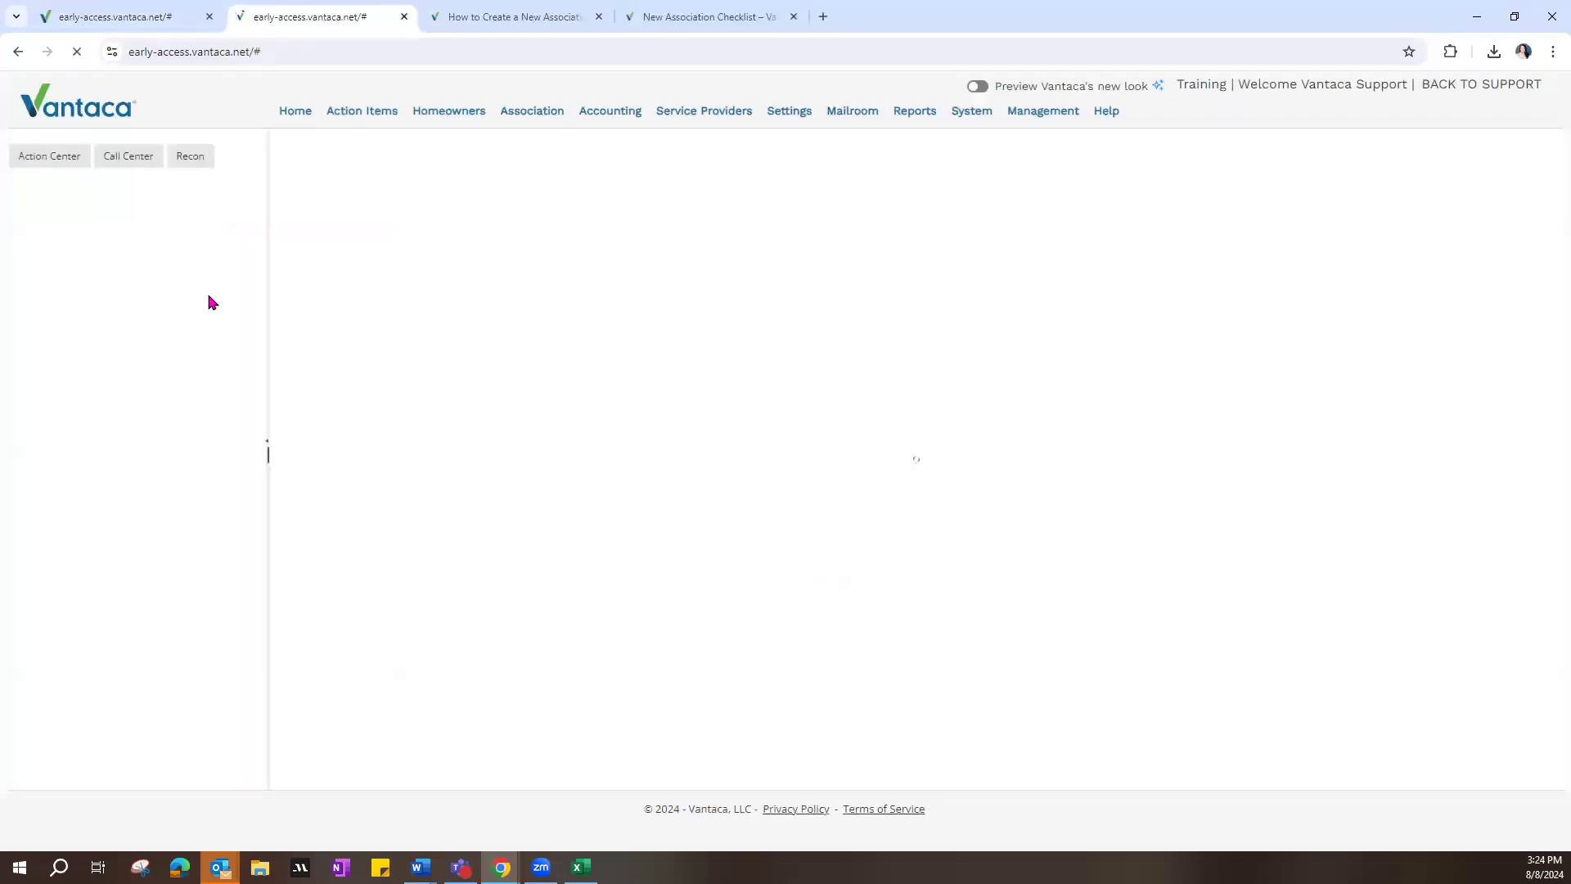
left_click(141, 161)
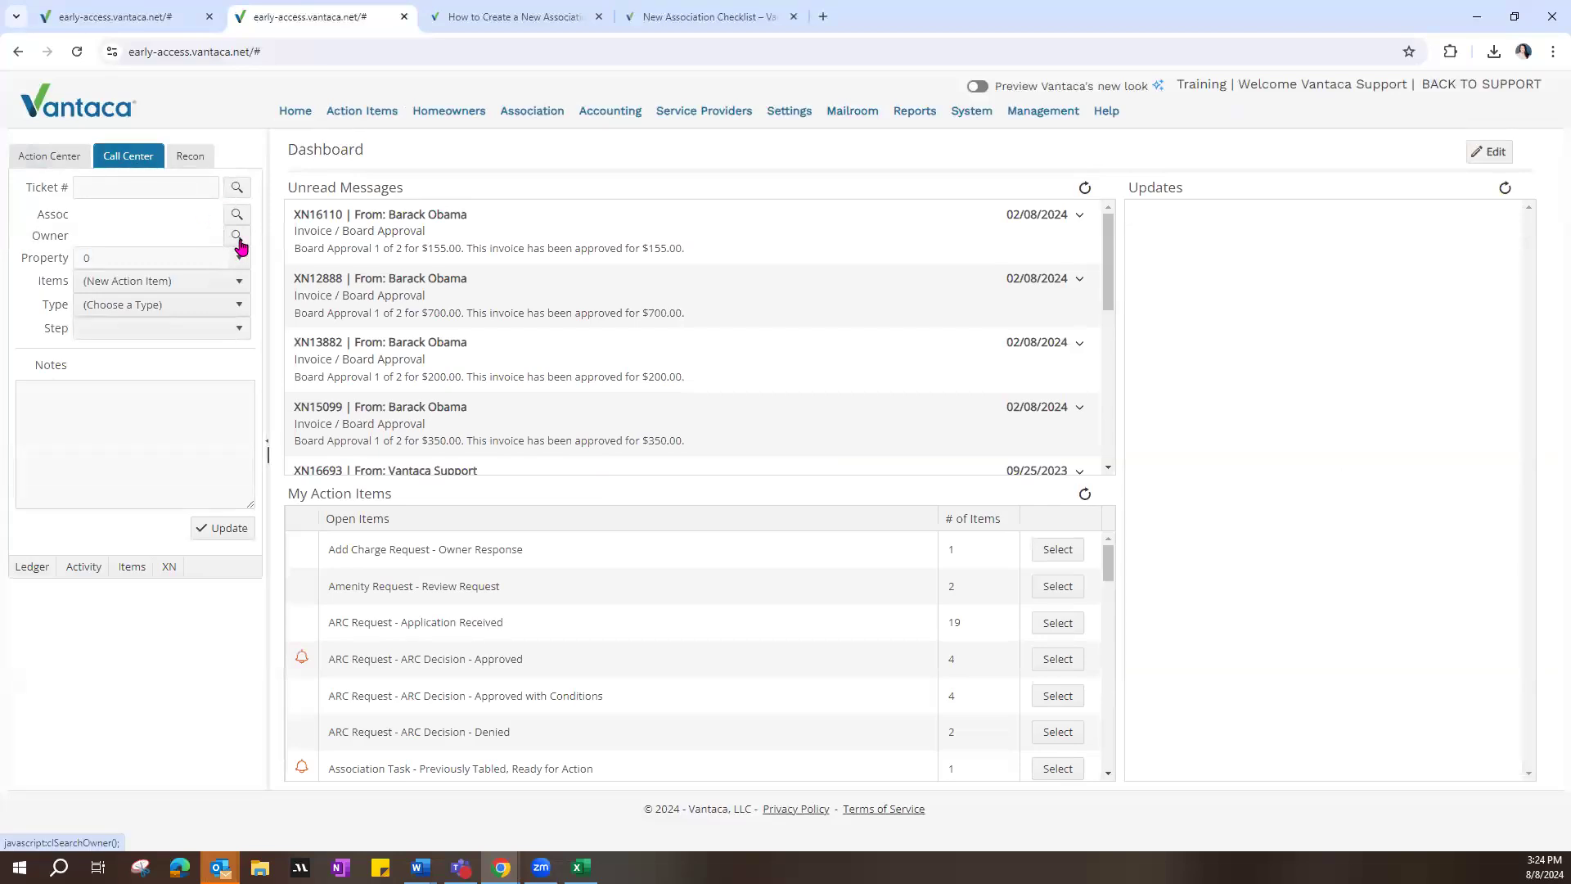
left_click(238, 238)
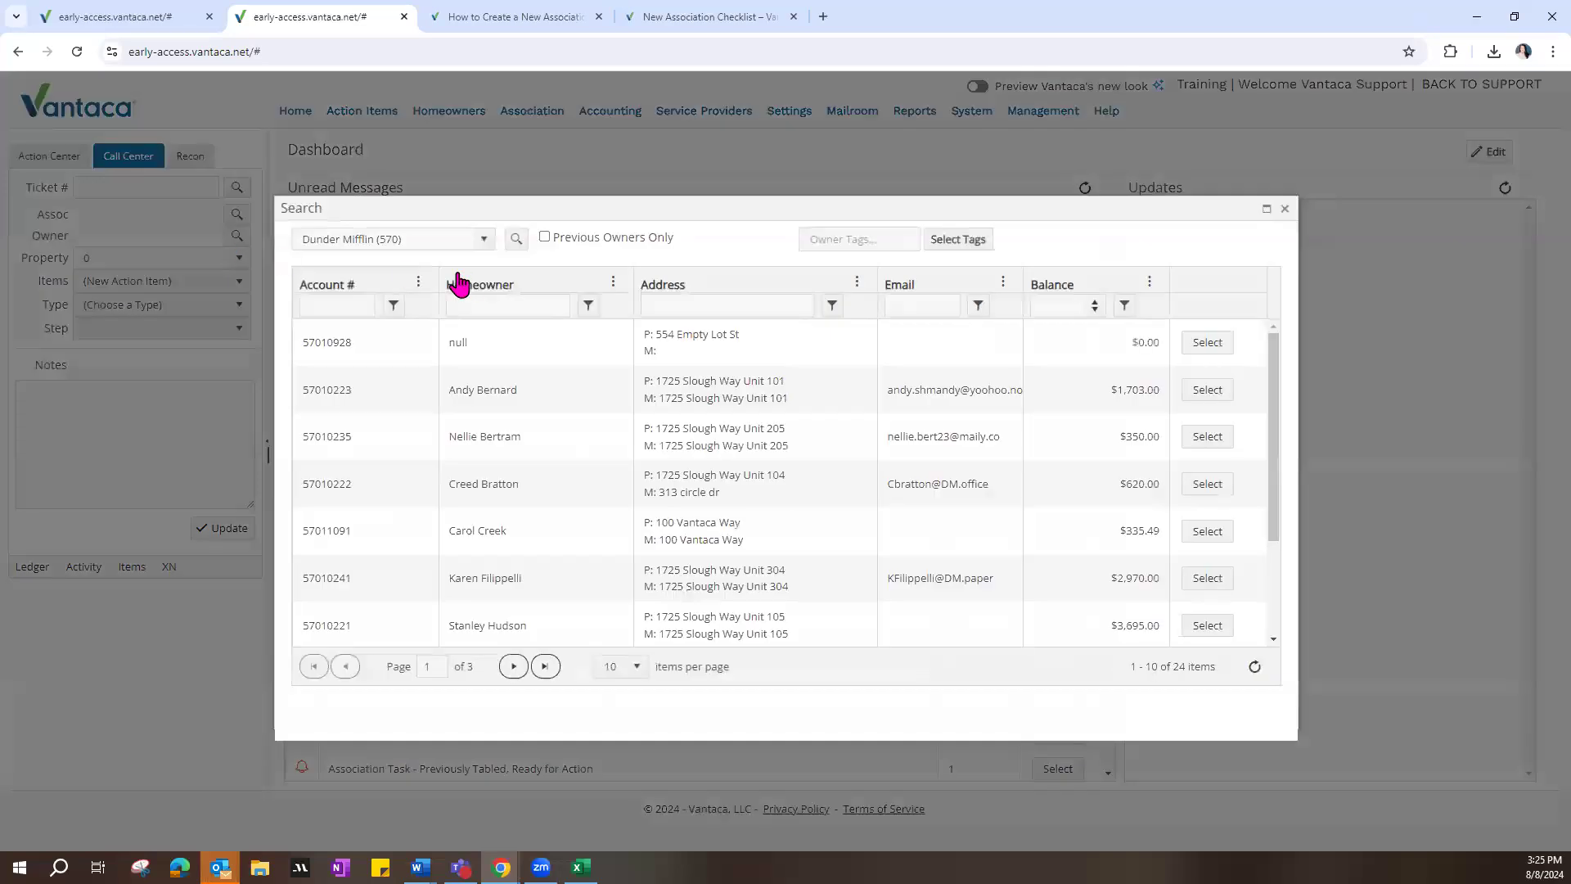
triple_click(305, 239)
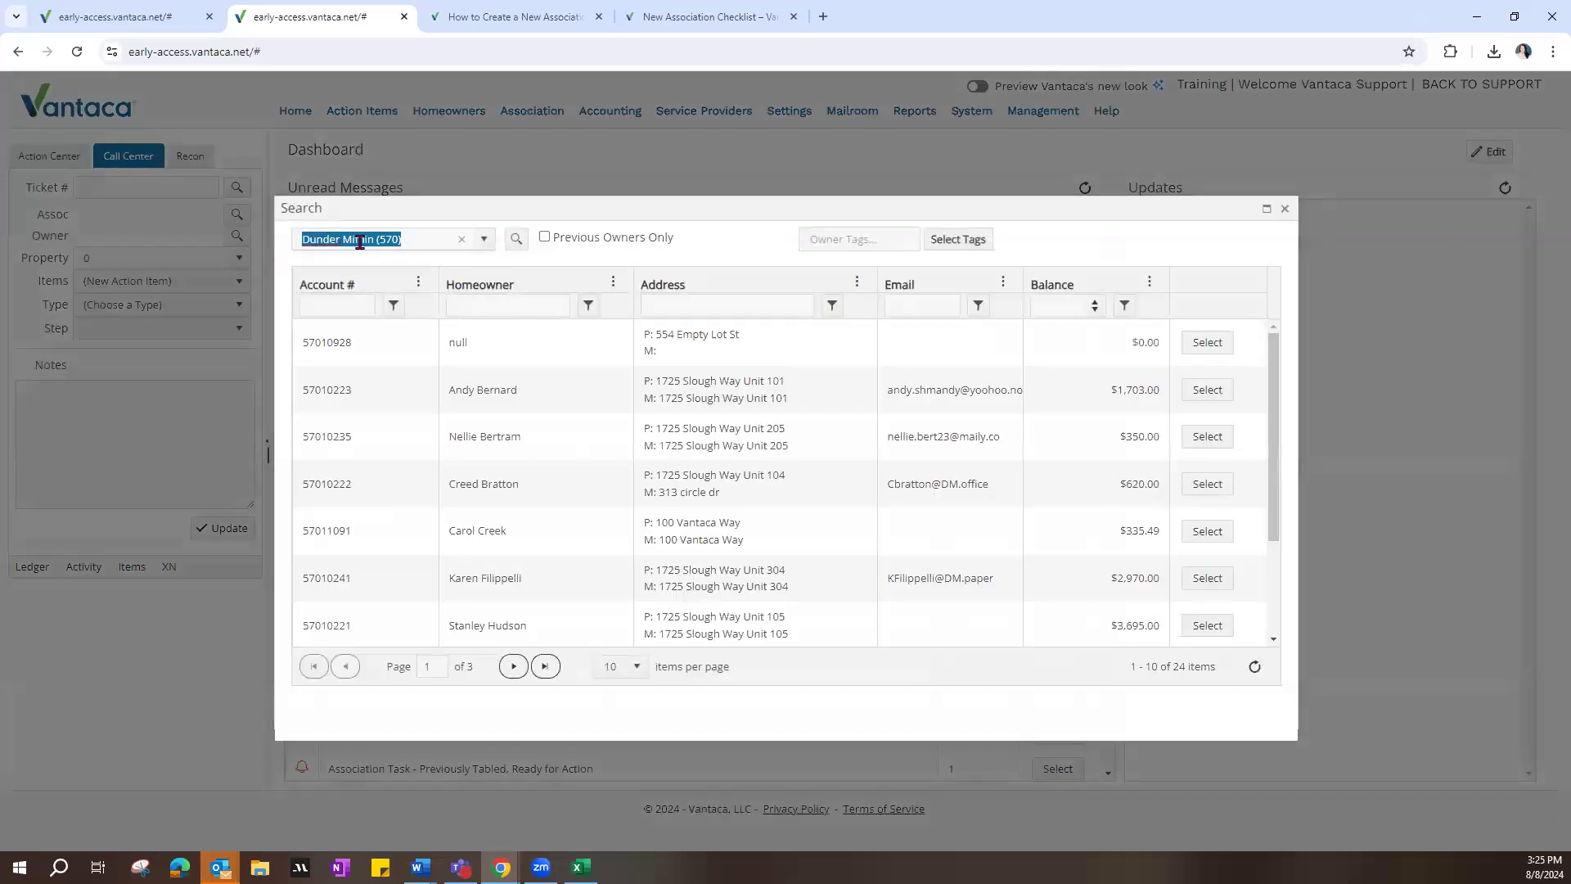
left_click(484, 239)
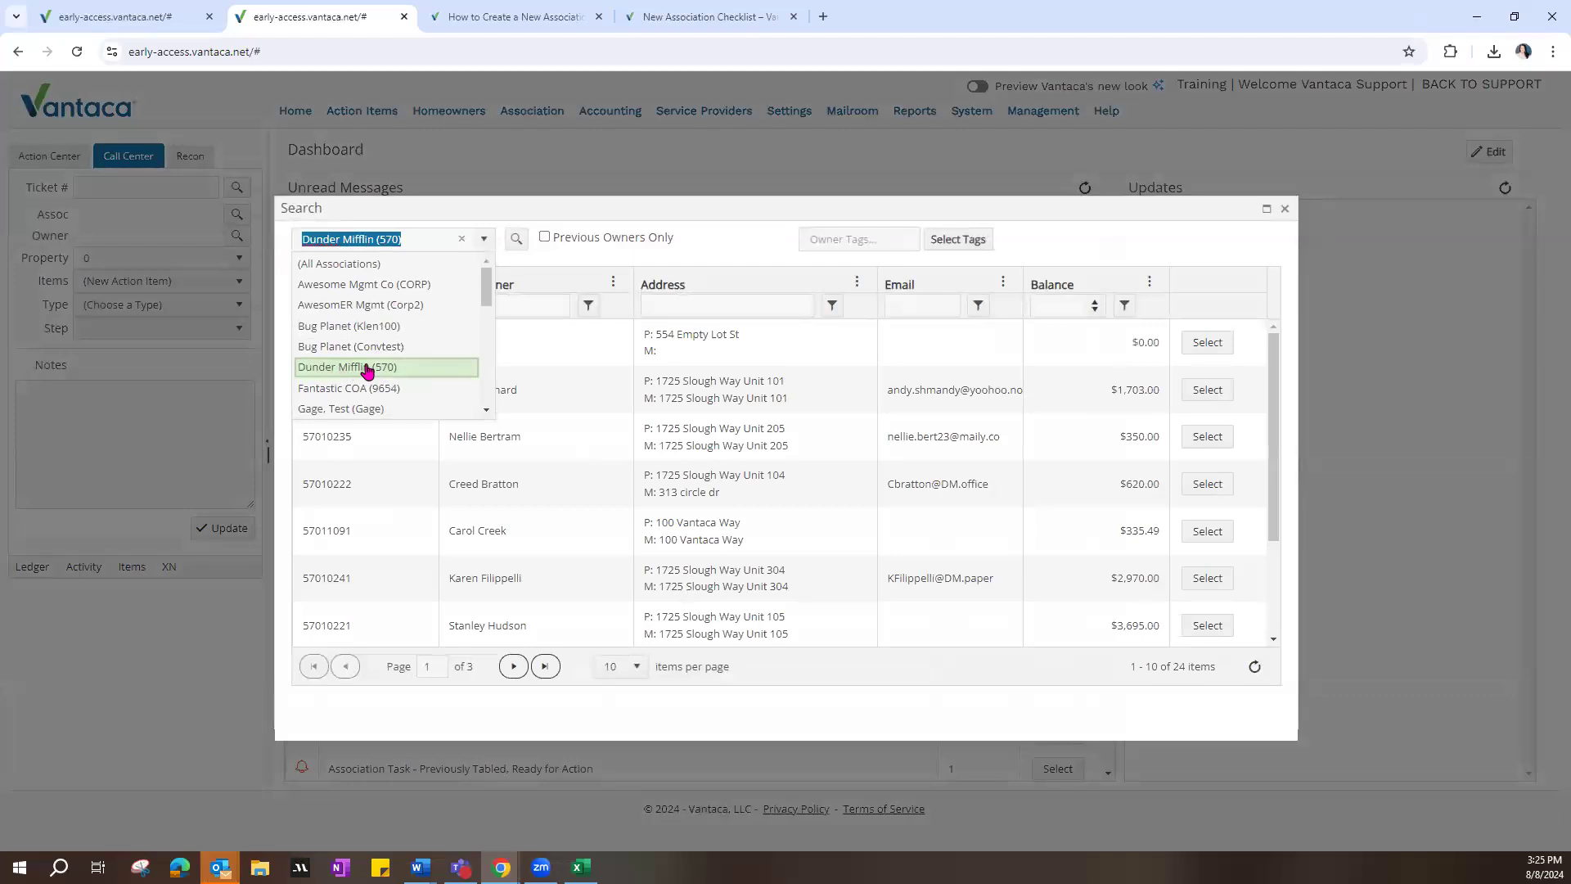
left_click(483, 241)
right_click(1288, 193)
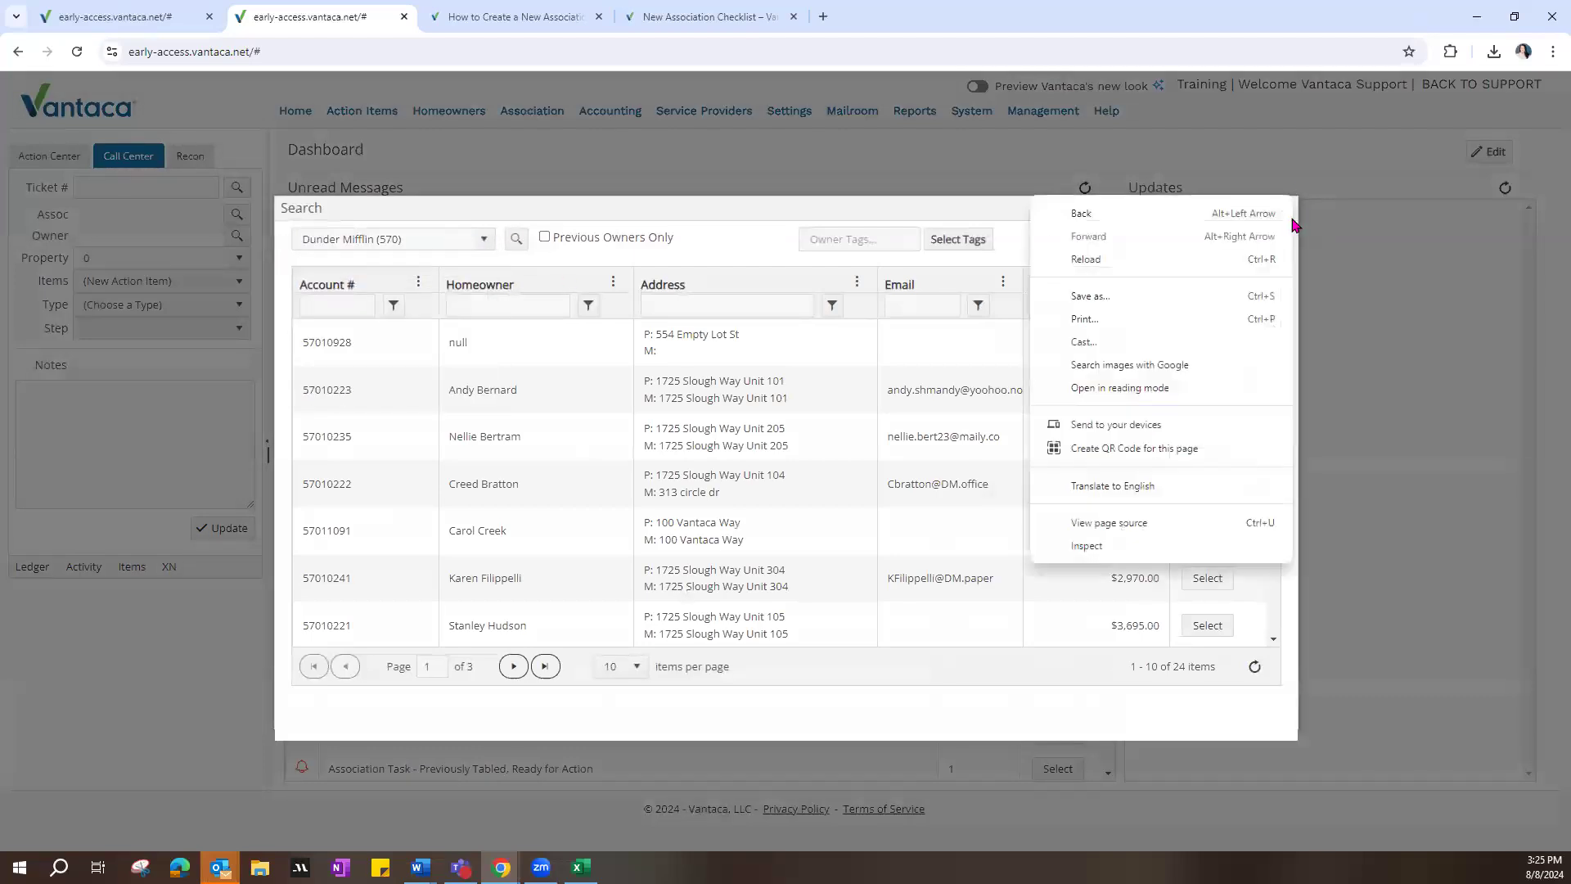
left_click(1288, 157)
left_click(1287, 209)
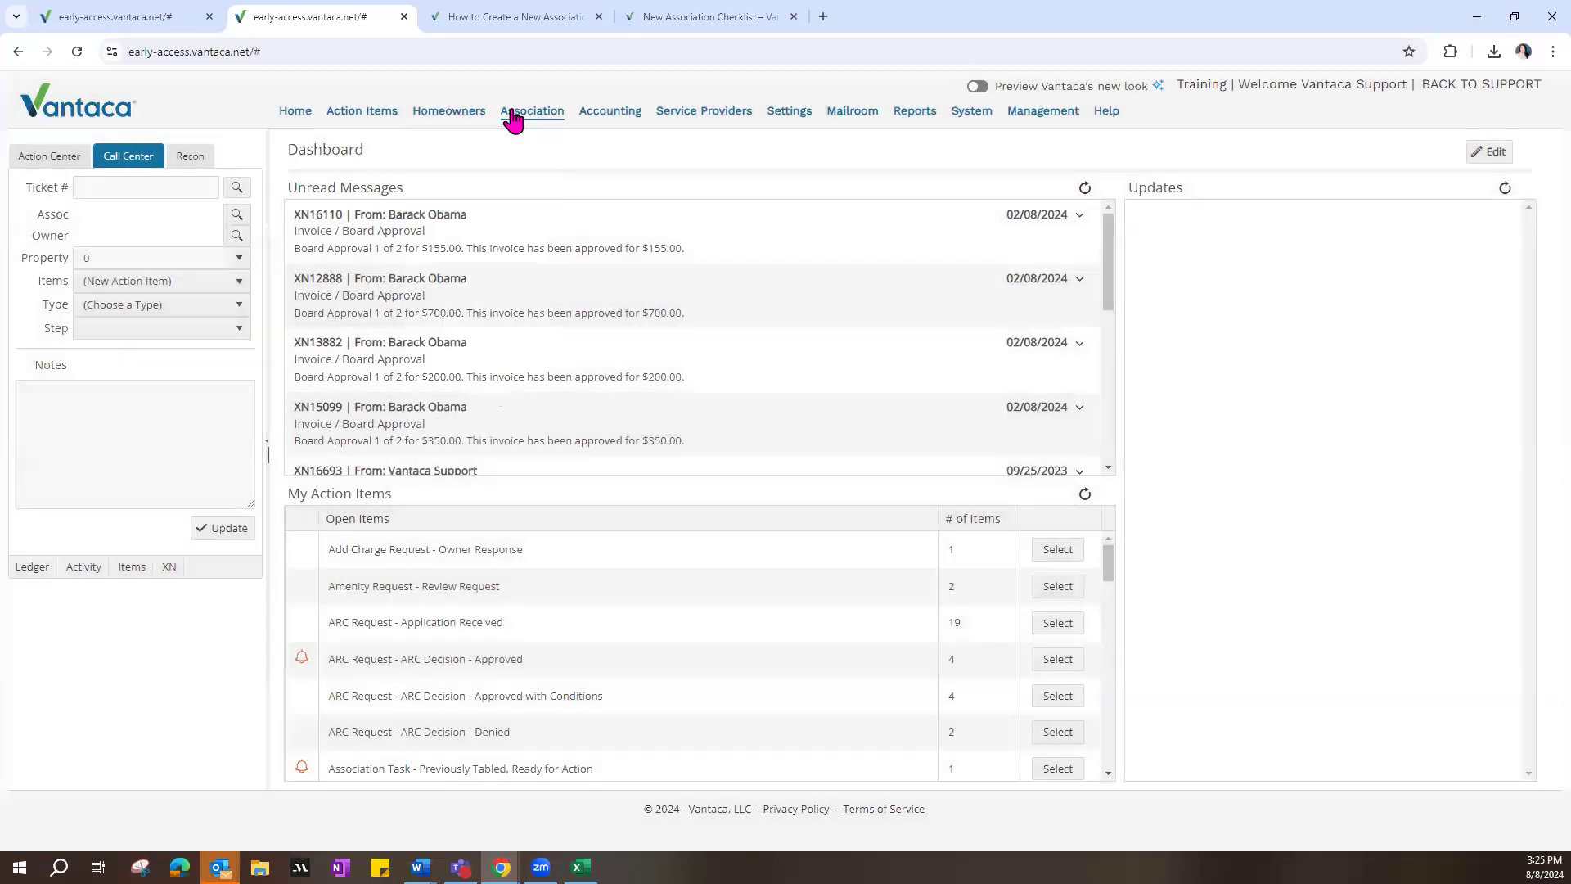
Step: Open the association list in the duplicate tab and compare the CORP association's full name with its nickname
left_click(500, 127)
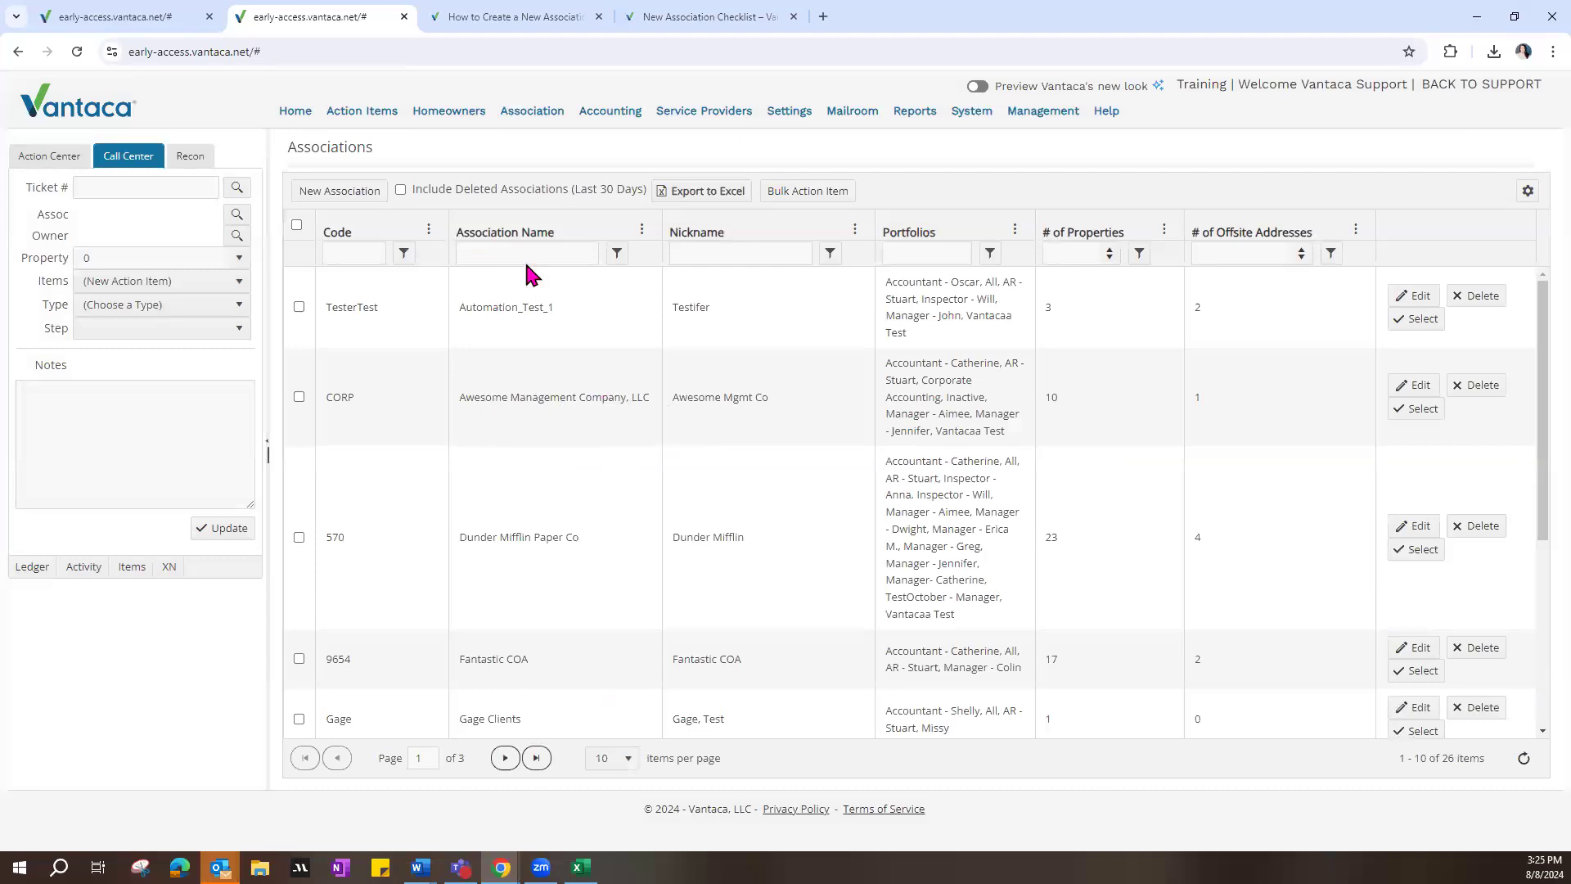
double_click(470, 397)
left_click_drag(526, 394, 771, 403)
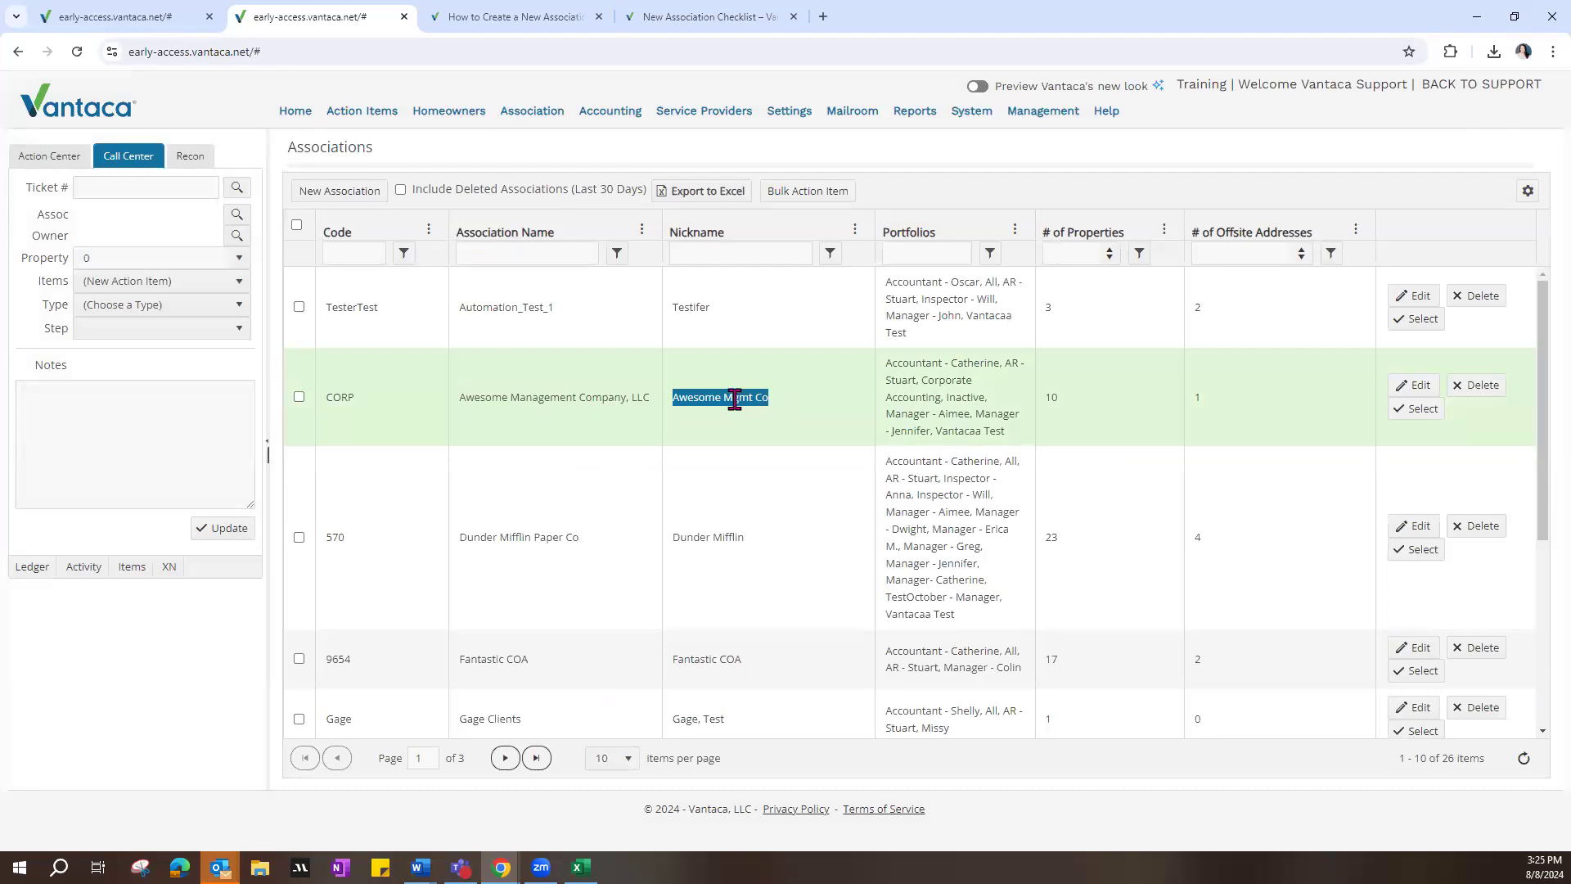
left_click(700, 452)
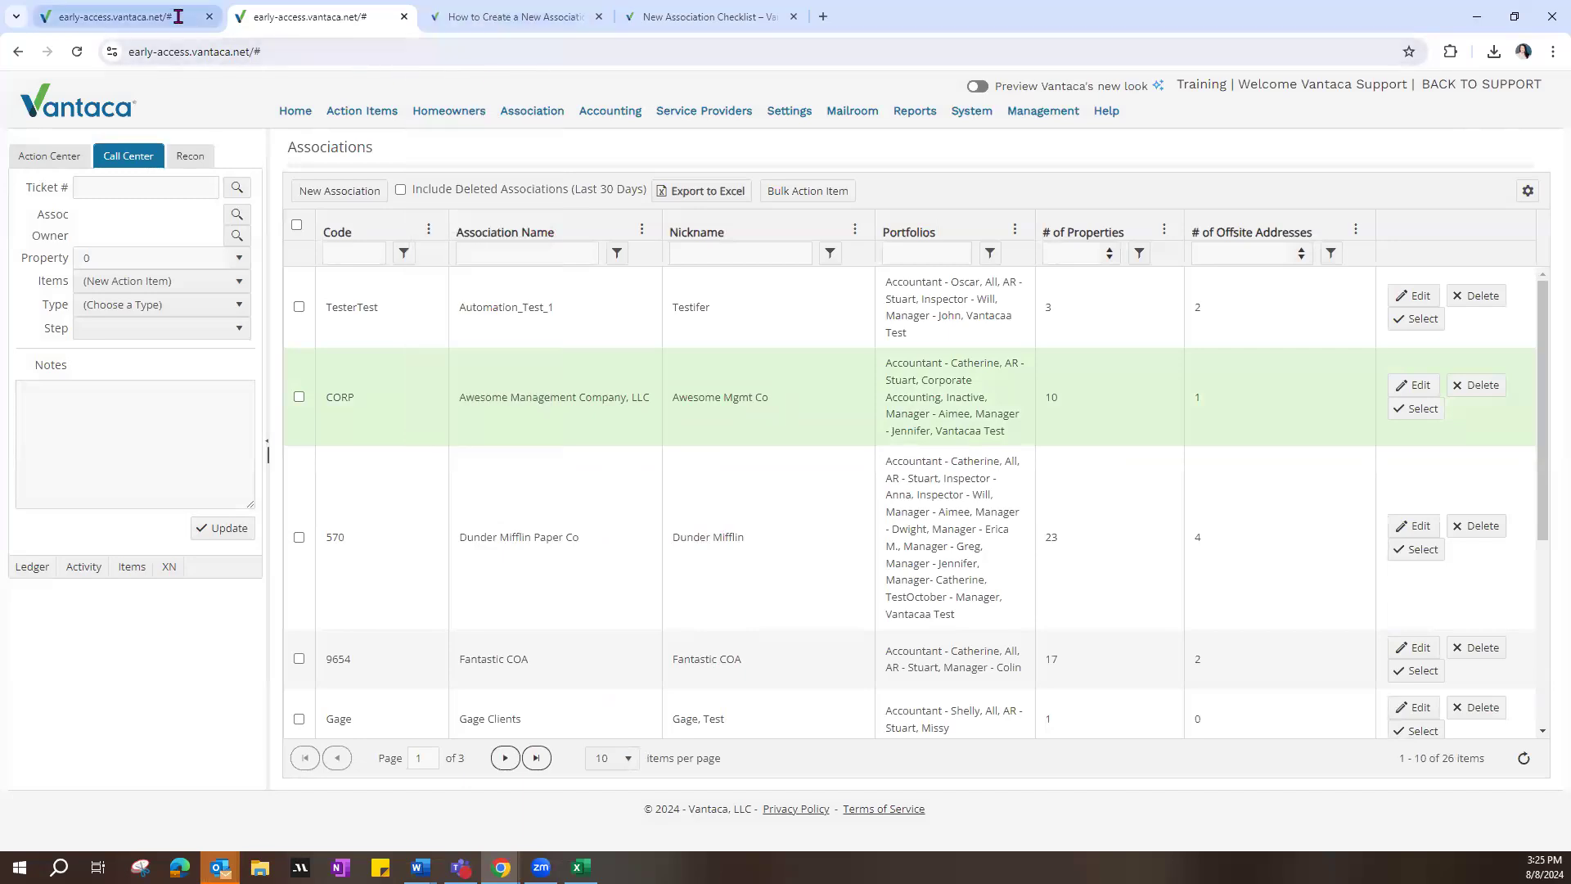
Step: Return to the blank New Association form and review its tax ID fields and the available association Type choices without selecting one
left_click(149, 17)
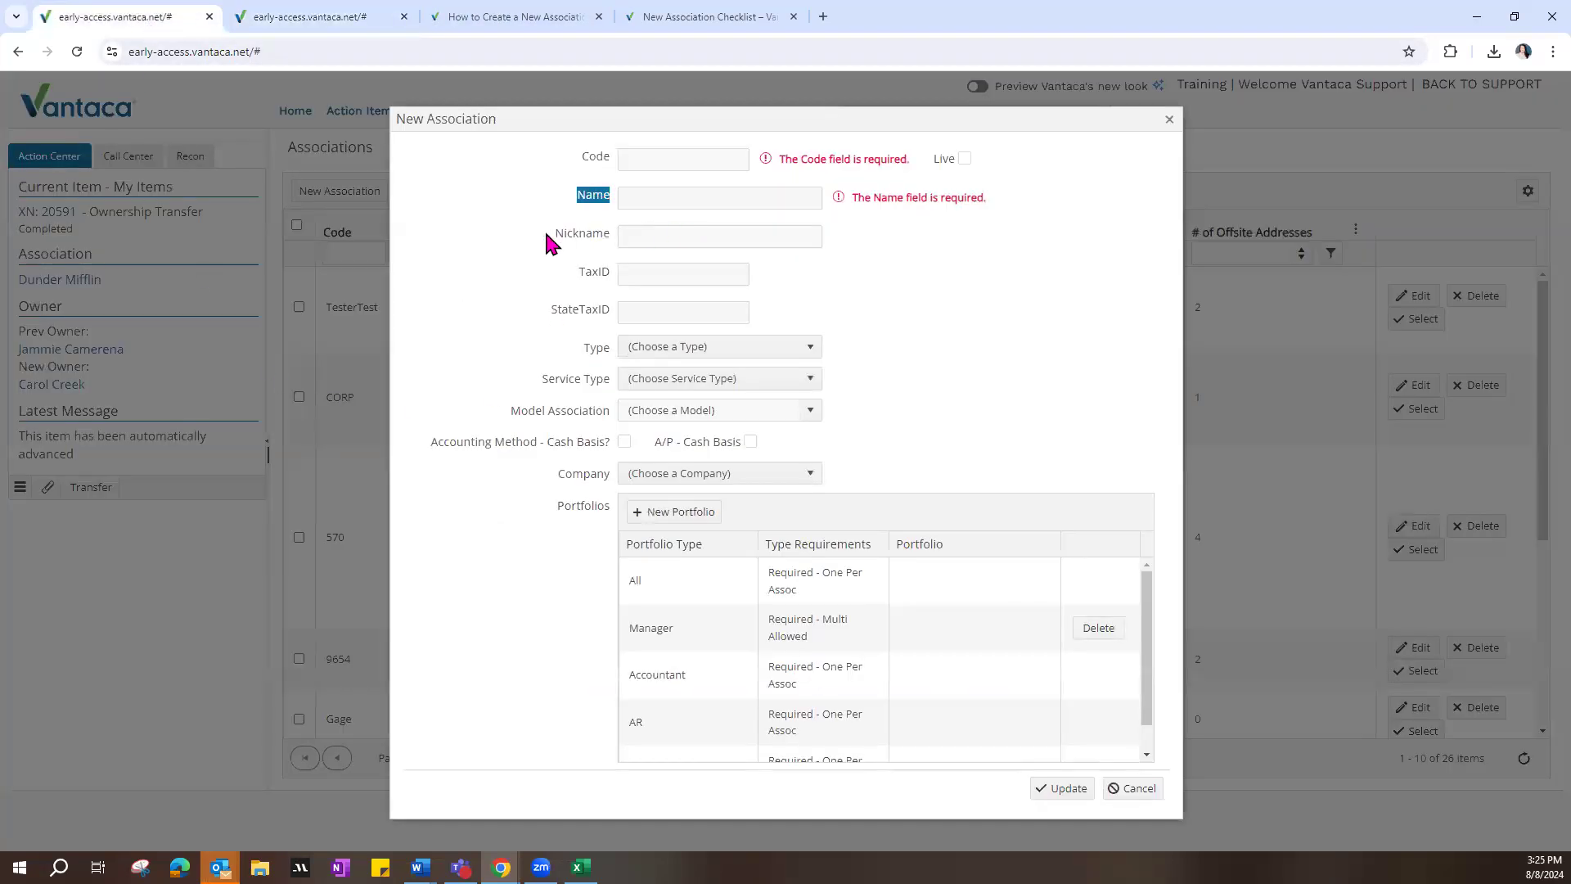
left_click(650, 310)
left_click(561, 322)
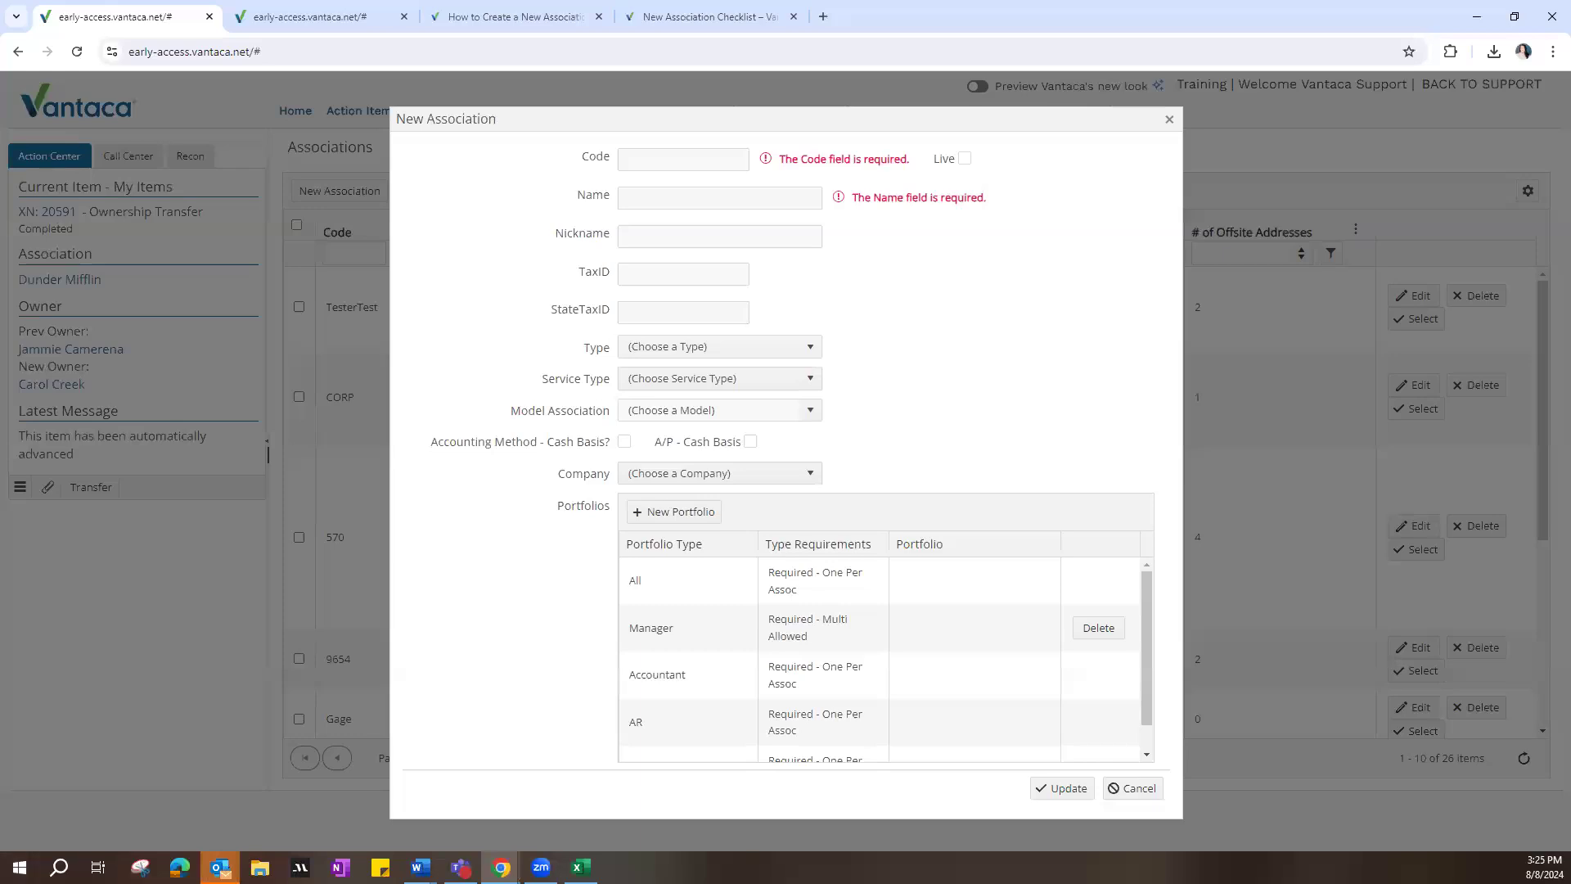
left_click(811, 351)
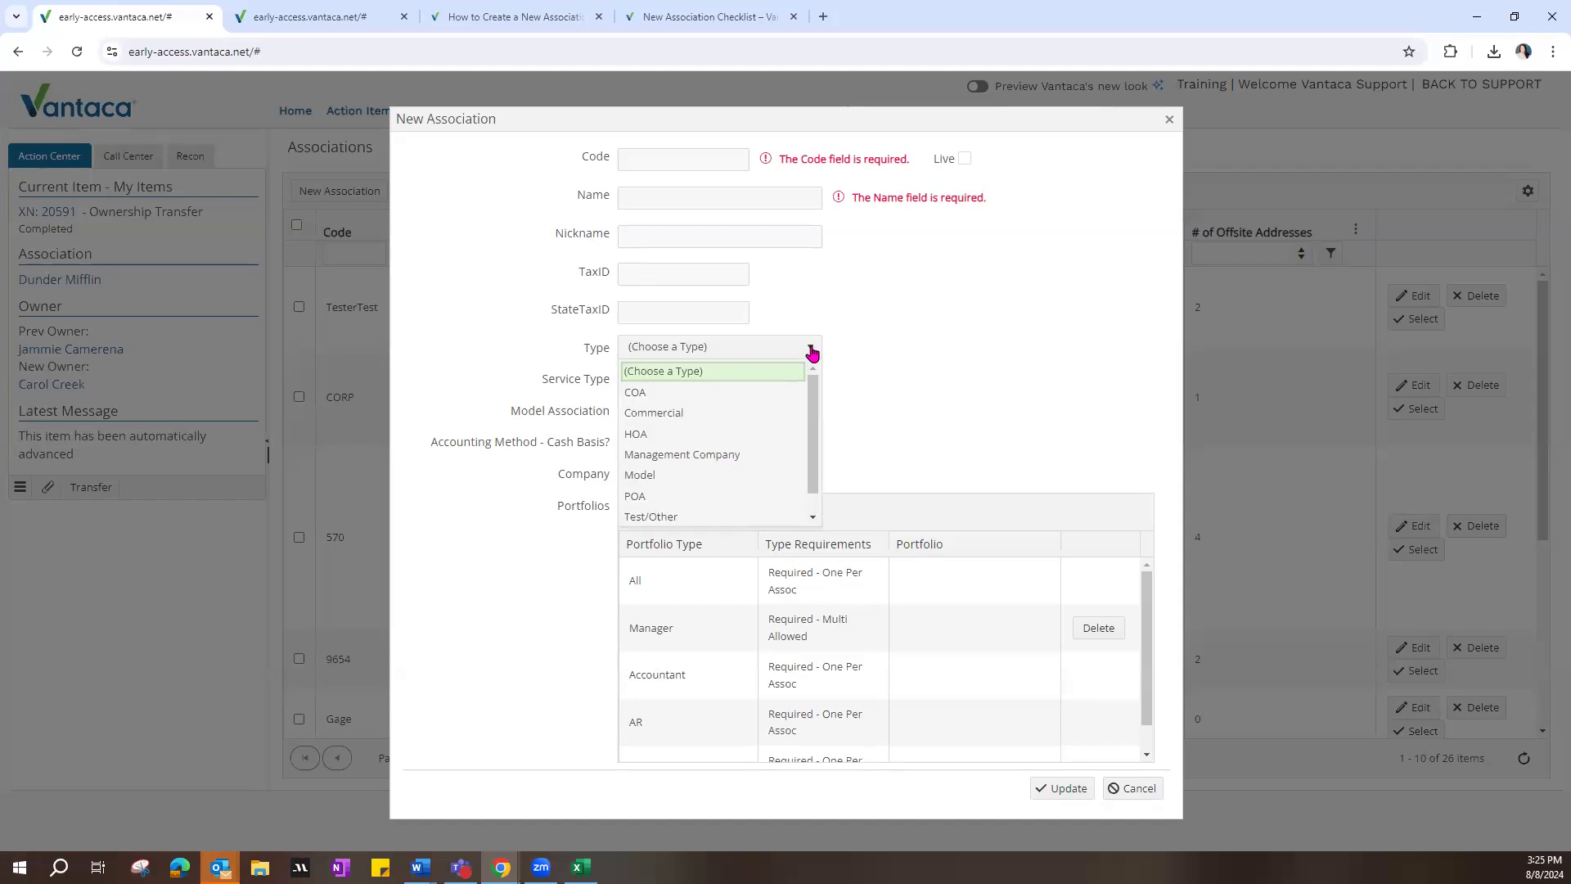
mouse_move(814, 406)
left_mouse_down()
mouse_move(820, 494)
mouse_move(801, 388)
left_mouse_up()
scroll(684, 459, "down", 1)
scroll(700, 460, "up", 1)
scroll(676, 470, "down", 1)
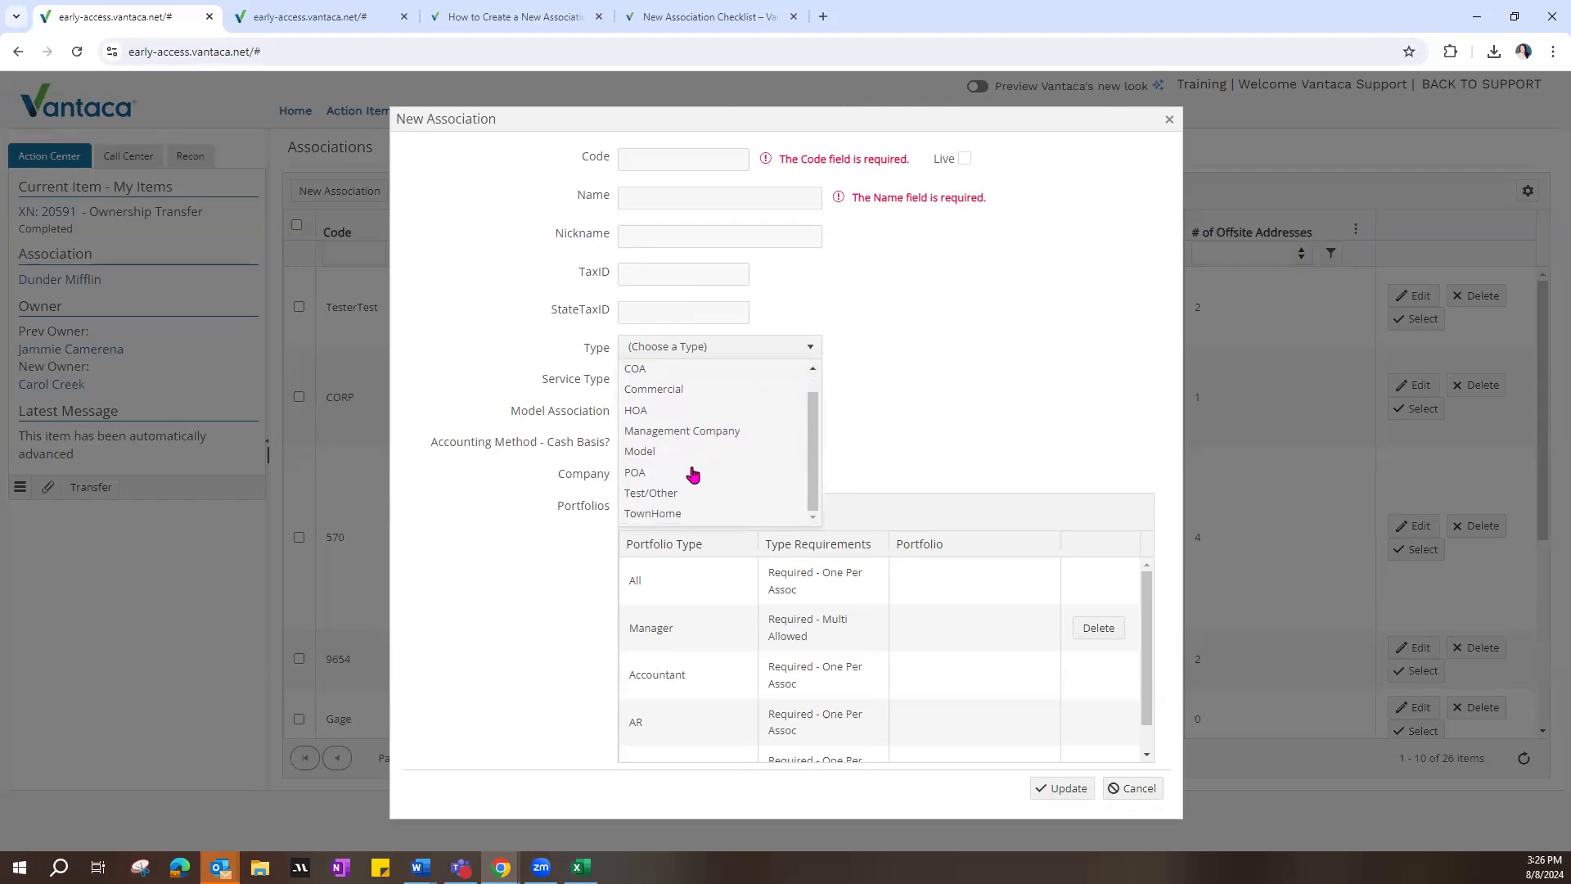
left_click(815, 358)
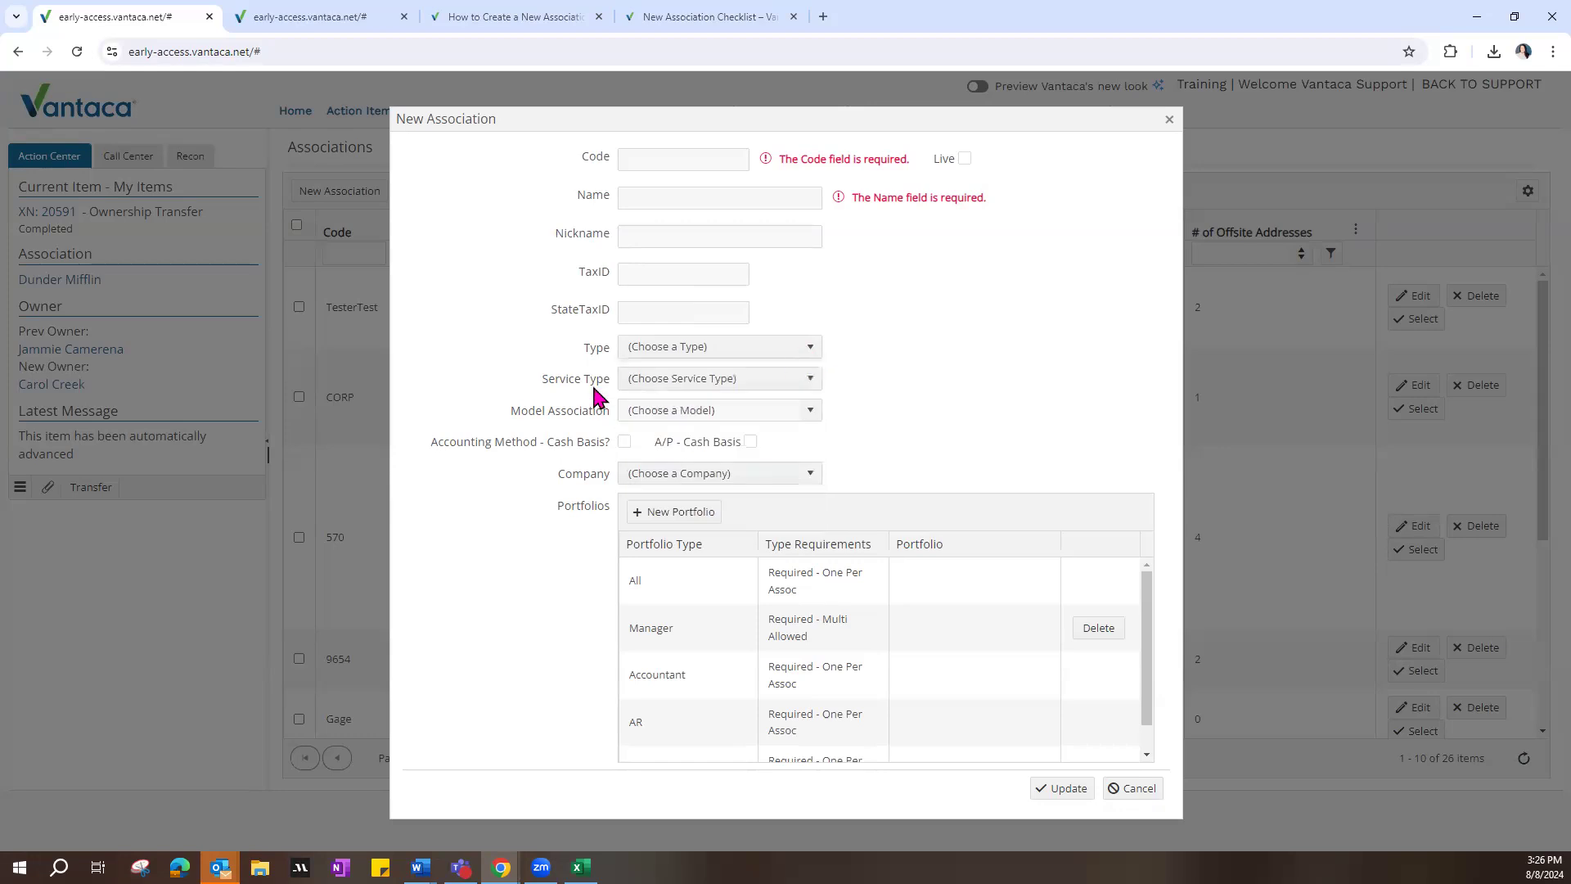
Step: View the Service Type and Model Association choices in the New Association form without selecting any
left_click(816, 381)
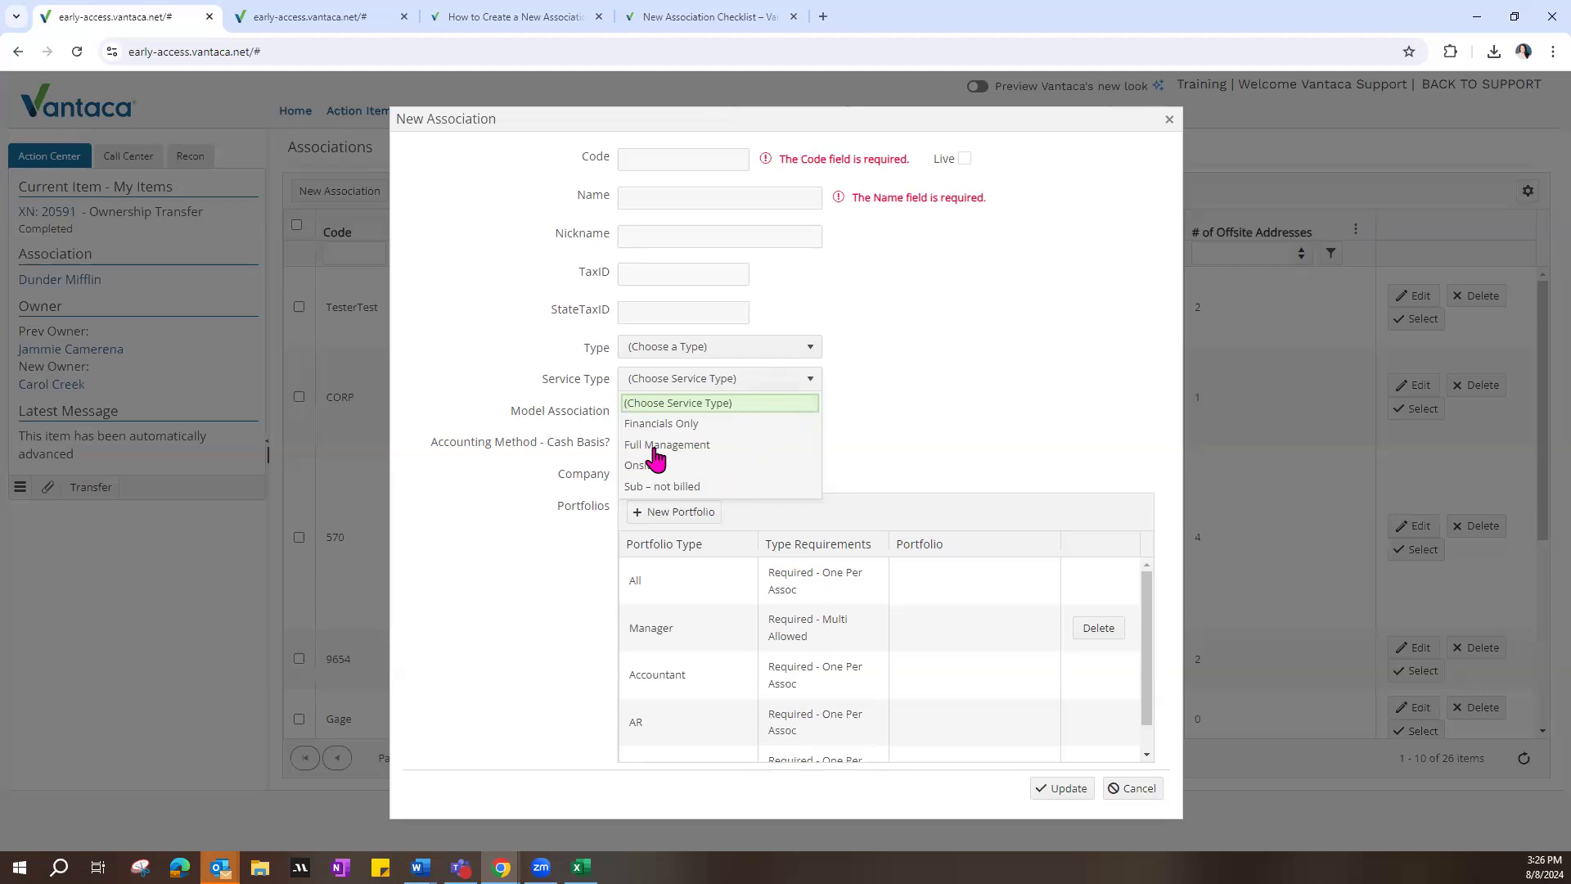
left_click(815, 383)
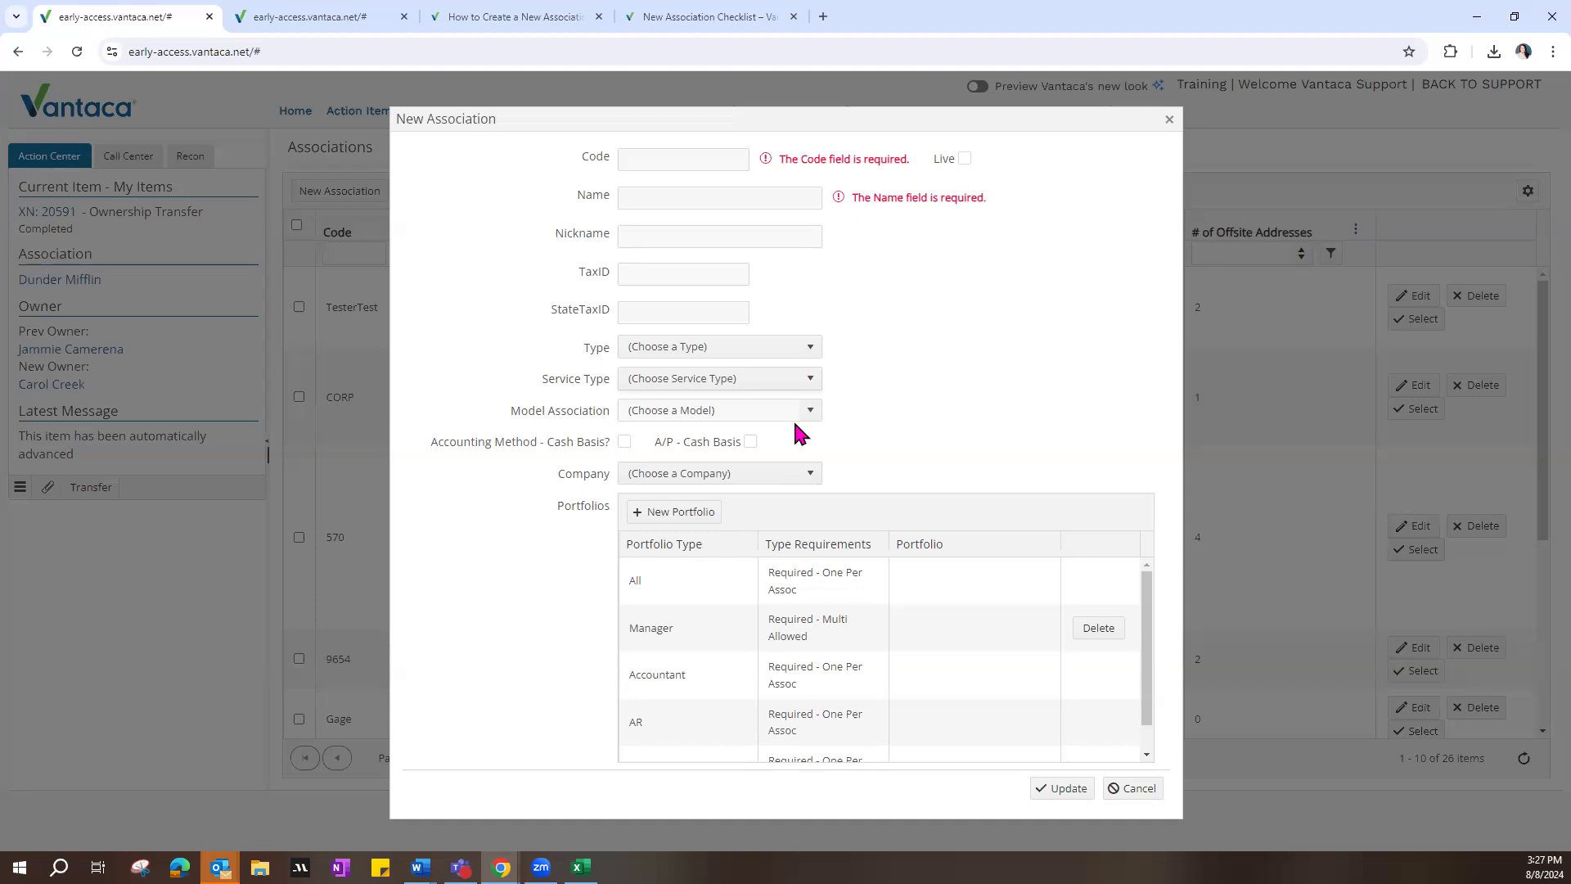
left_click(810, 412)
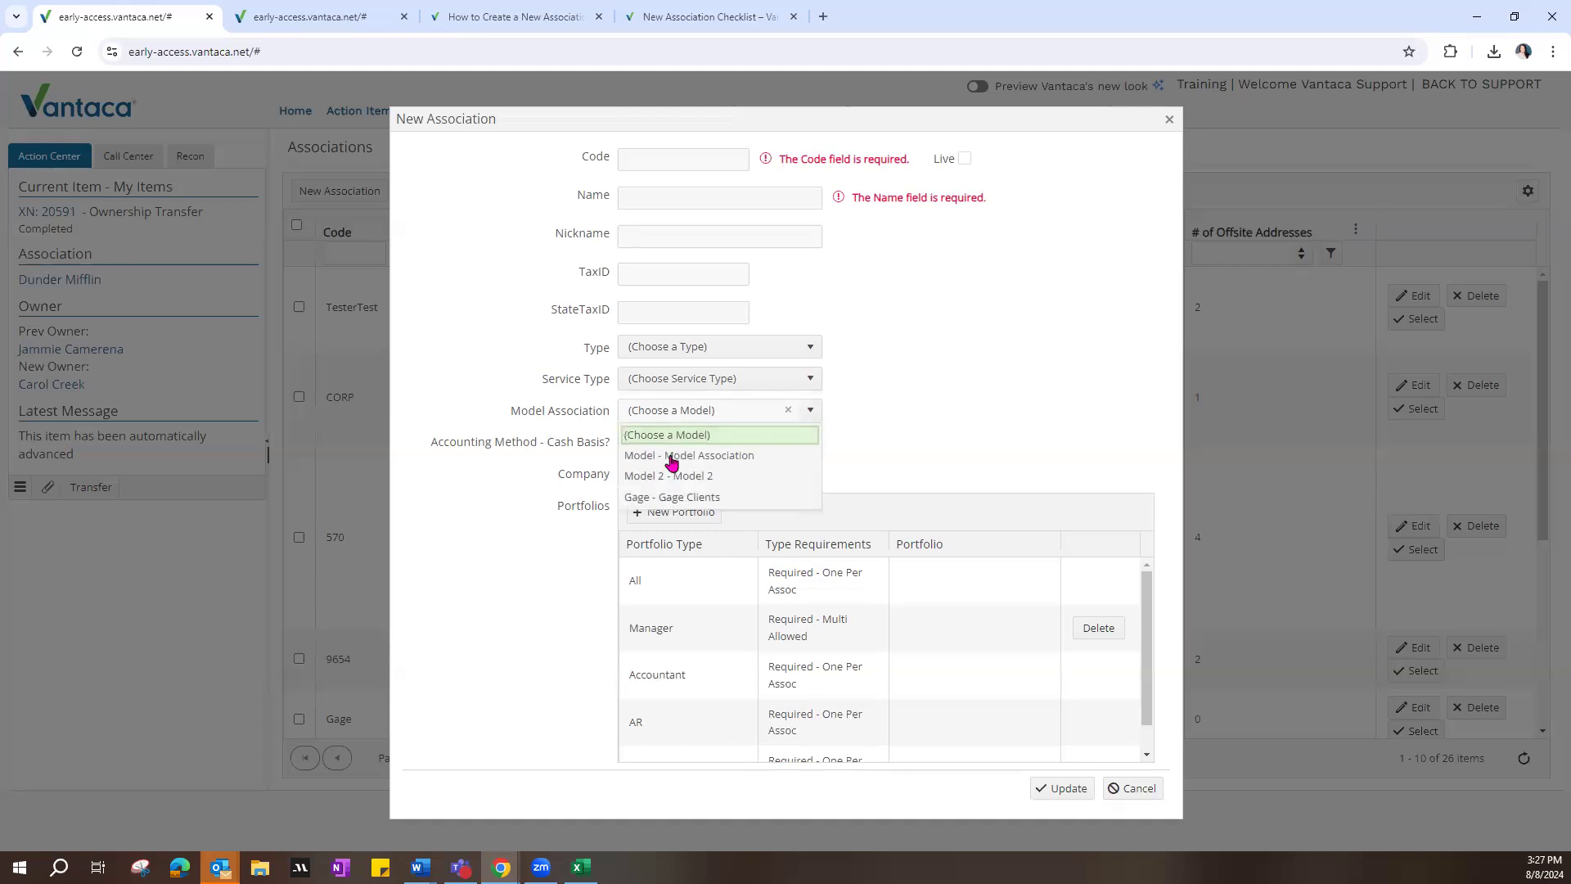
left_click(939, 440)
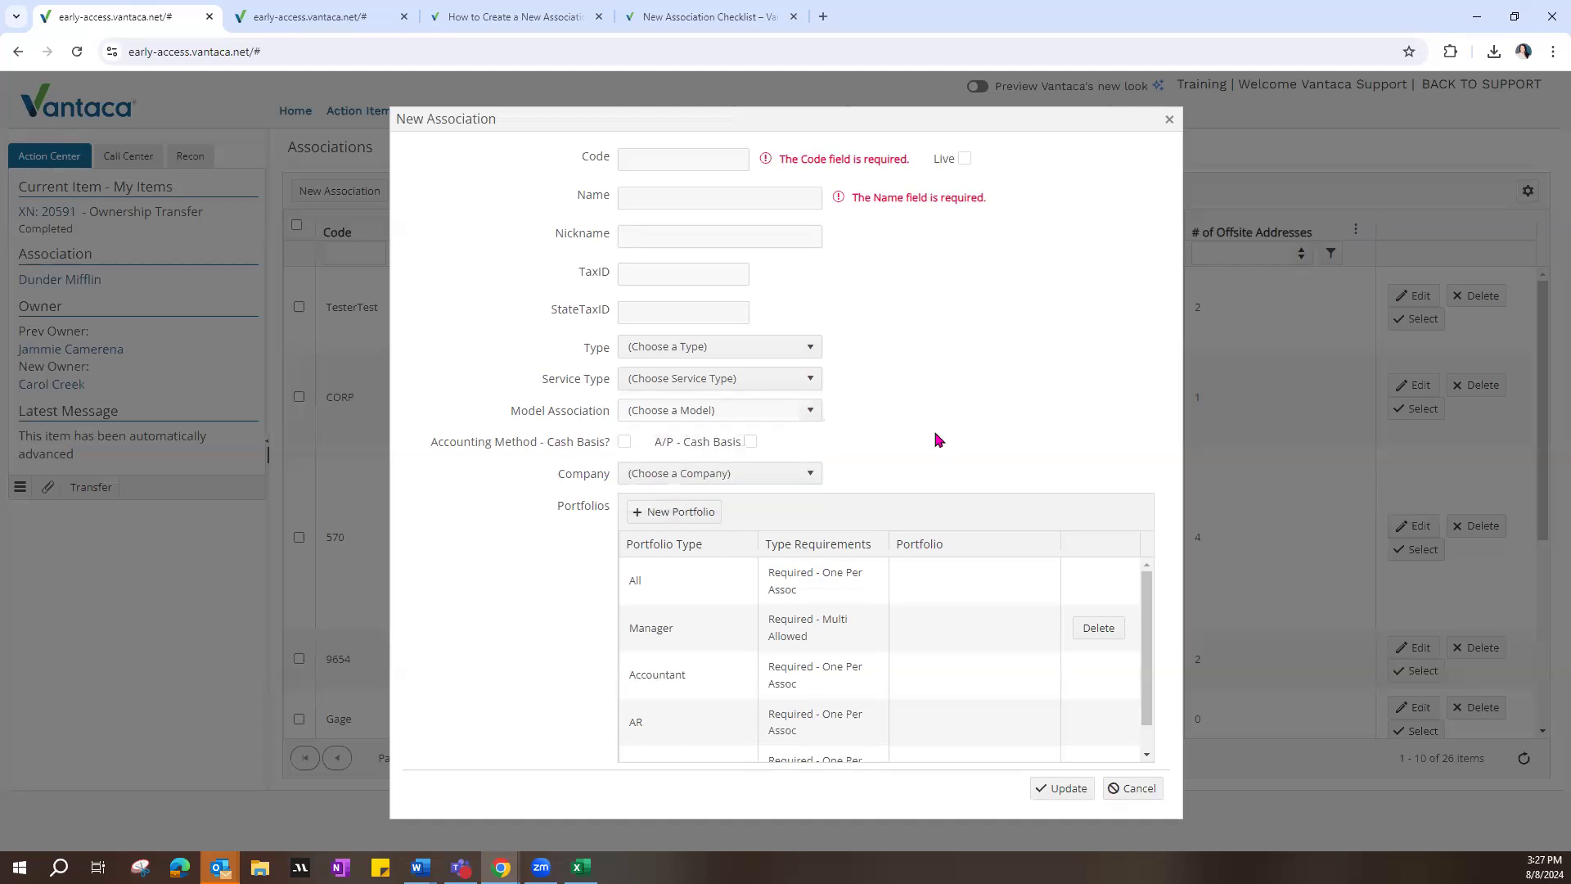
Step: Check the Accounting Method - Cash Basis option and view the Company choices without selecting one
double_click(434, 445)
left_click_drag(515, 444, 531, 446)
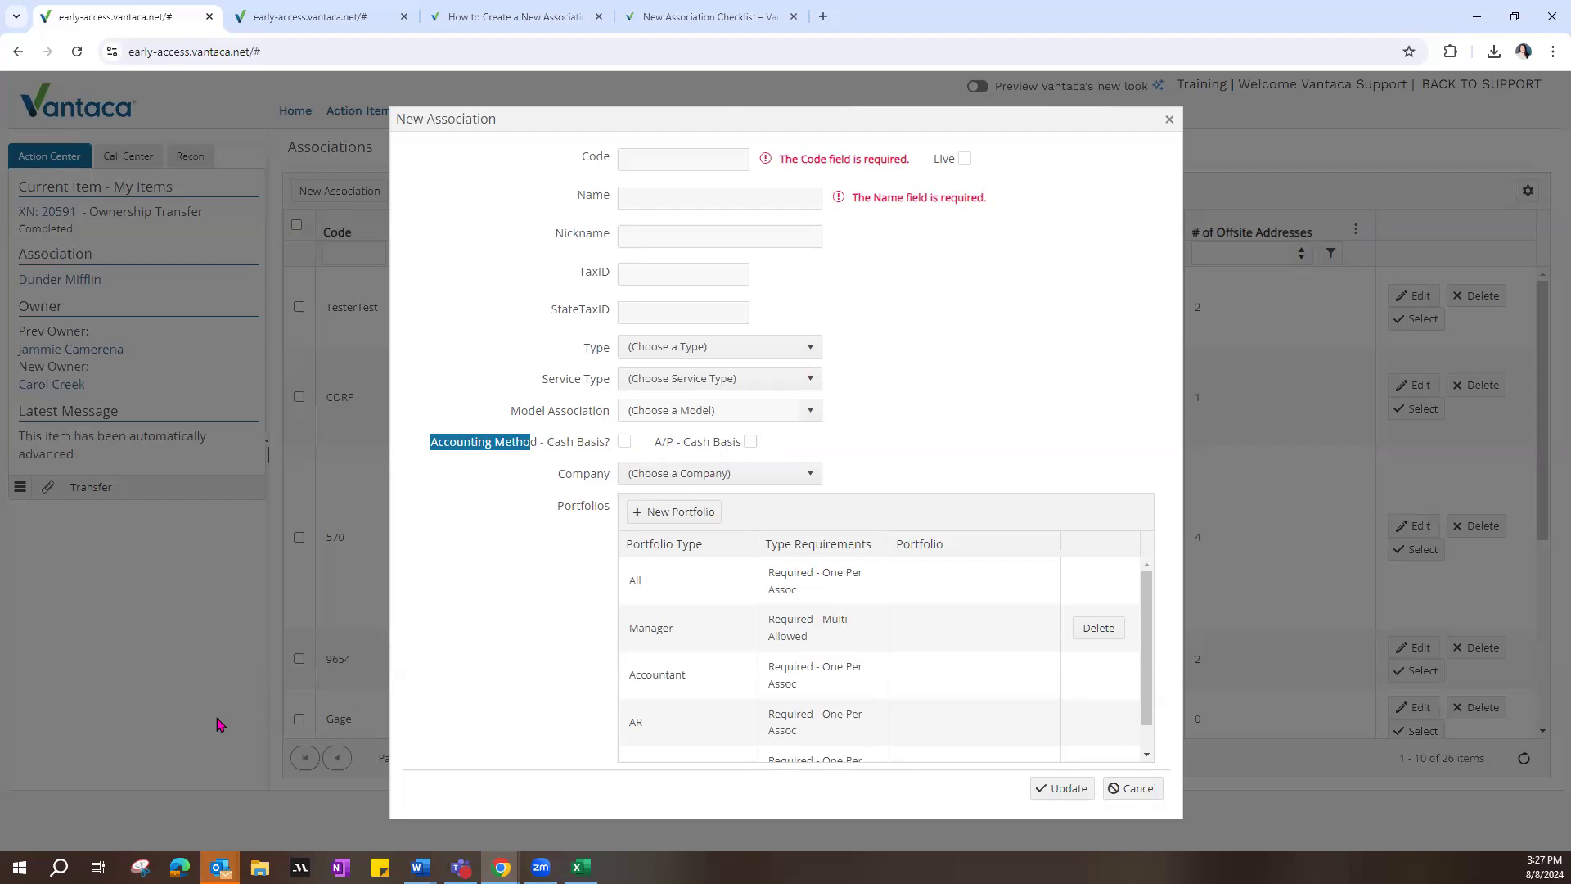
left_click(802, 483)
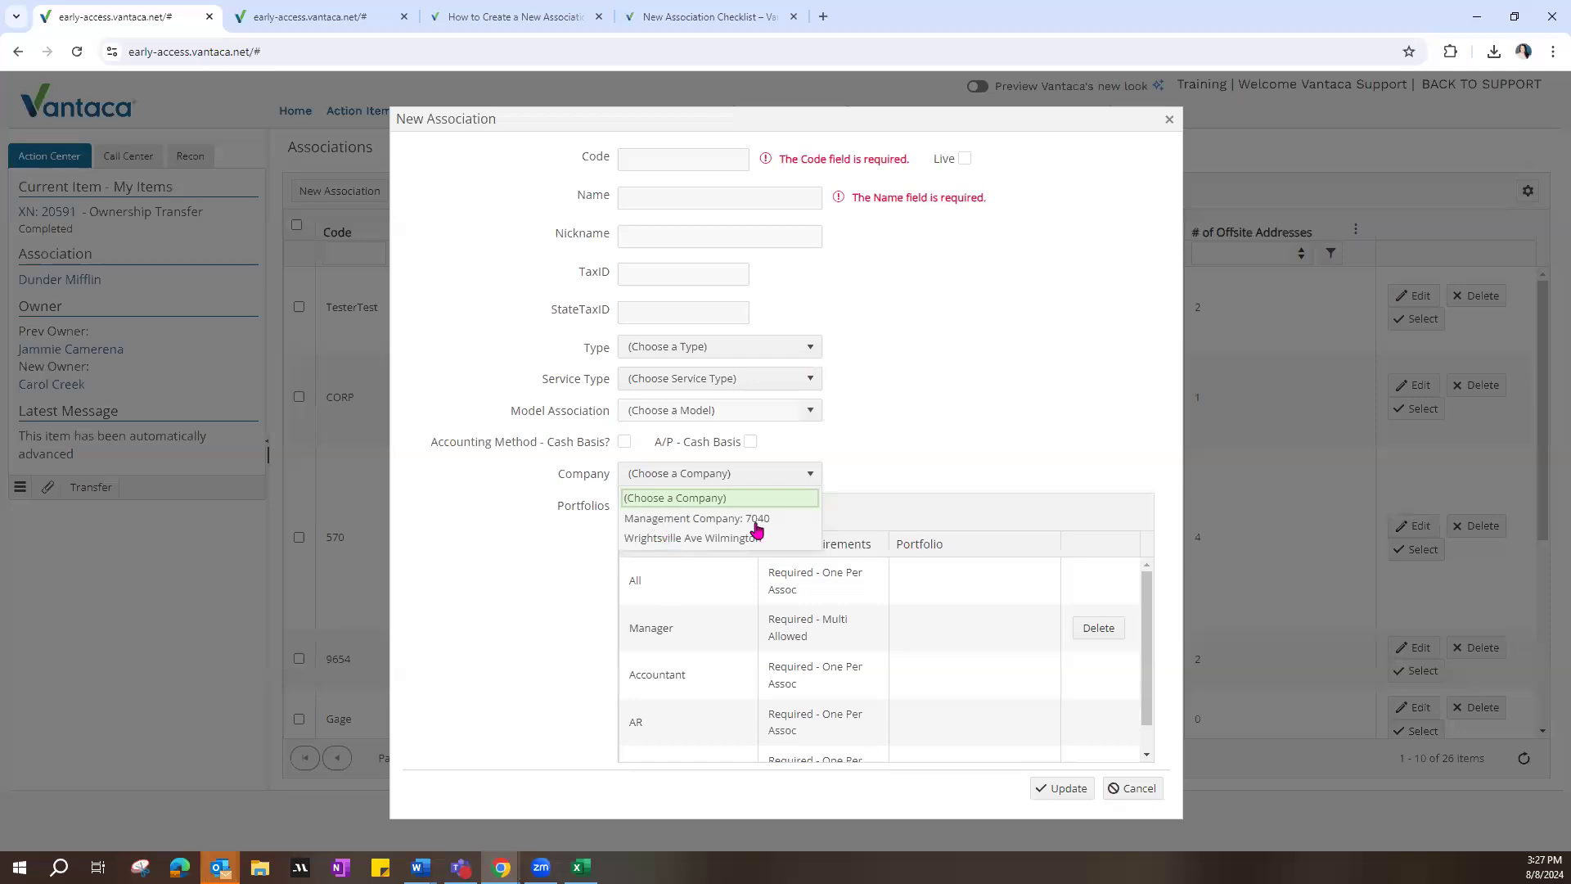
left_click(892, 464)
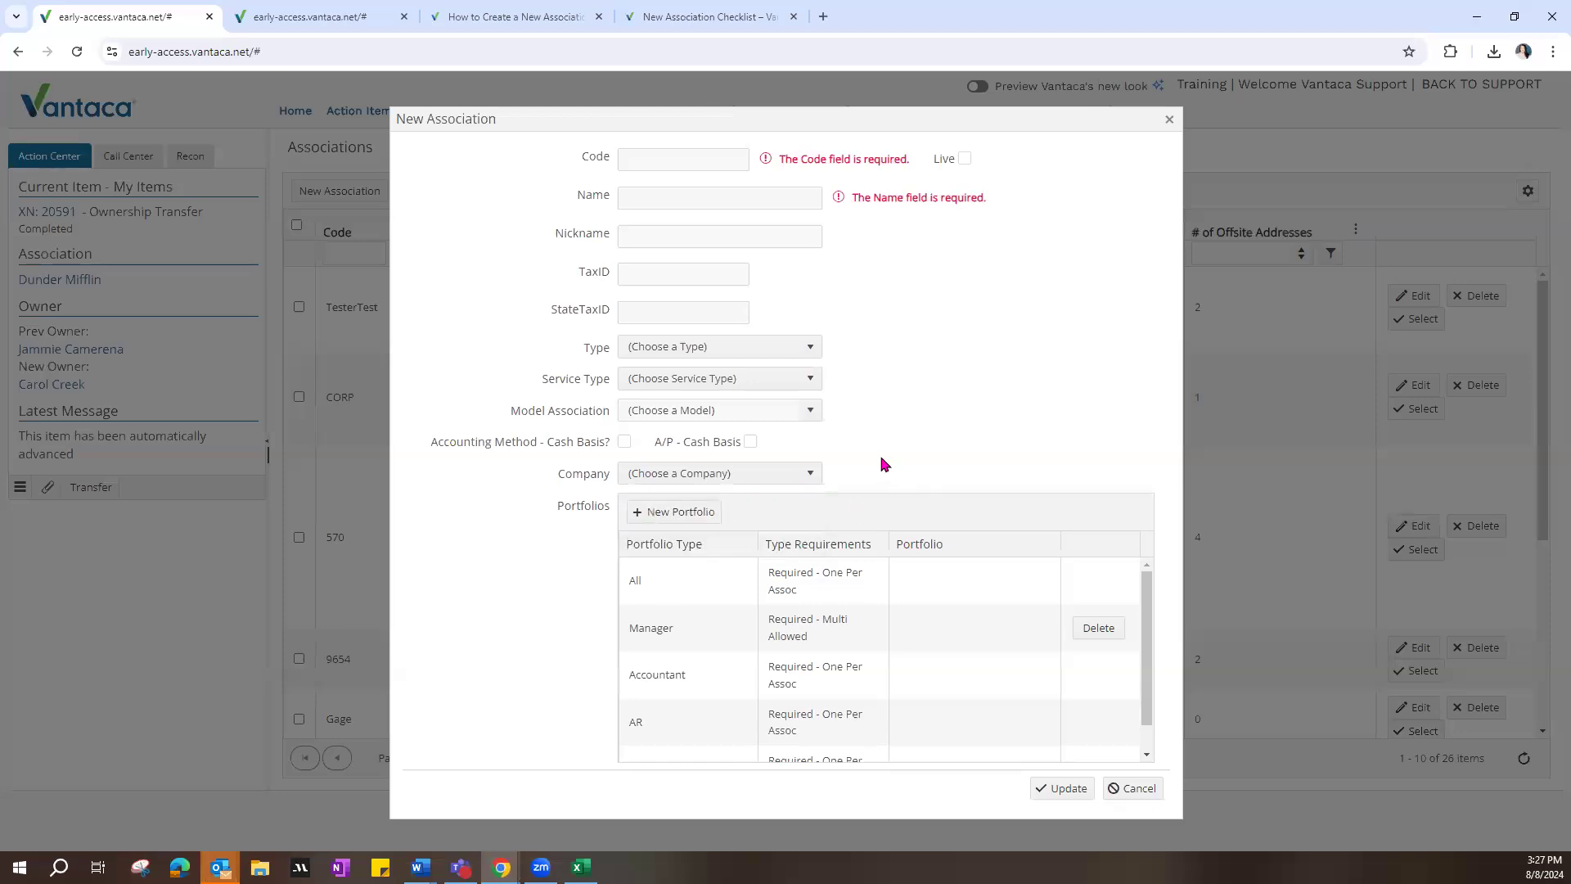
Step: View the portfolio choices for the Manager and Region portfolio types without assigning any
left_click(916, 635)
left_click(1013, 629)
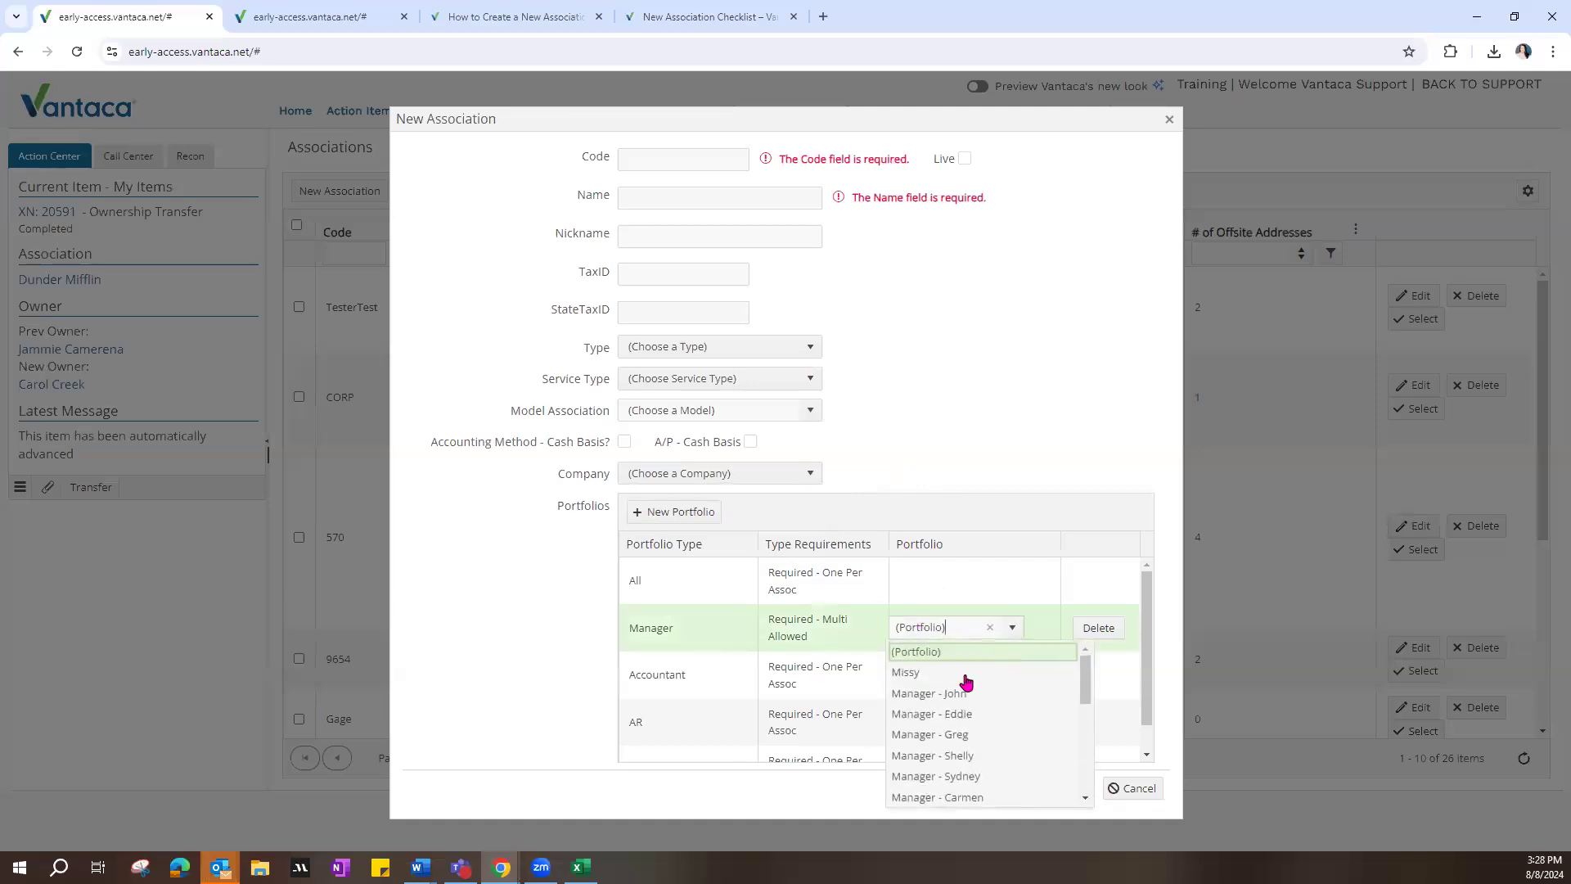
left_click(1015, 630)
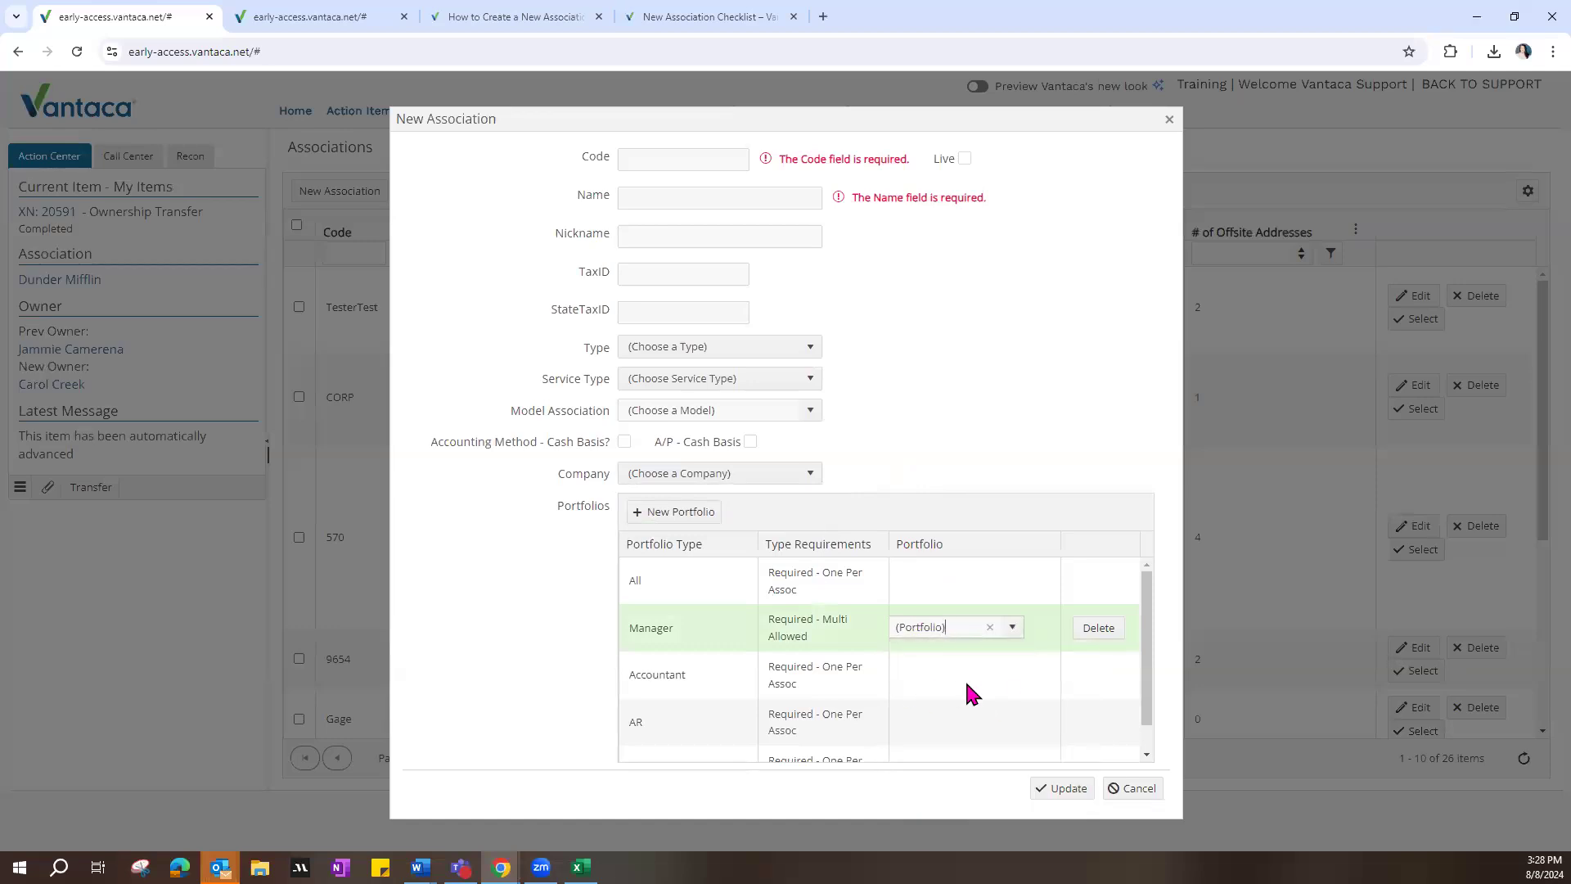
scroll(966, 684, "down", 1)
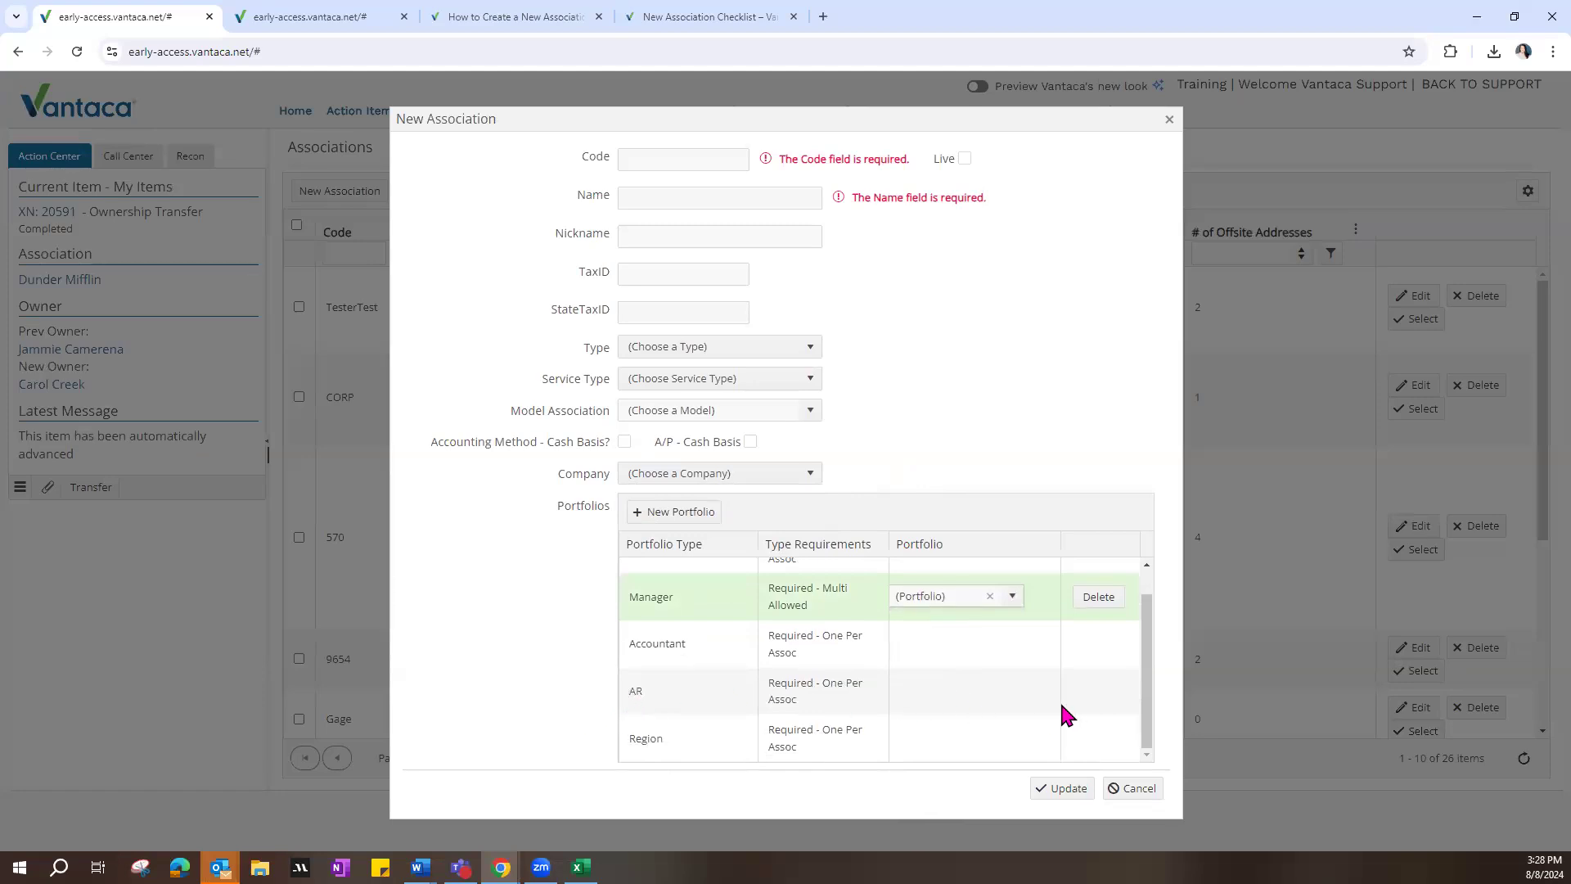
left_click(955, 733)
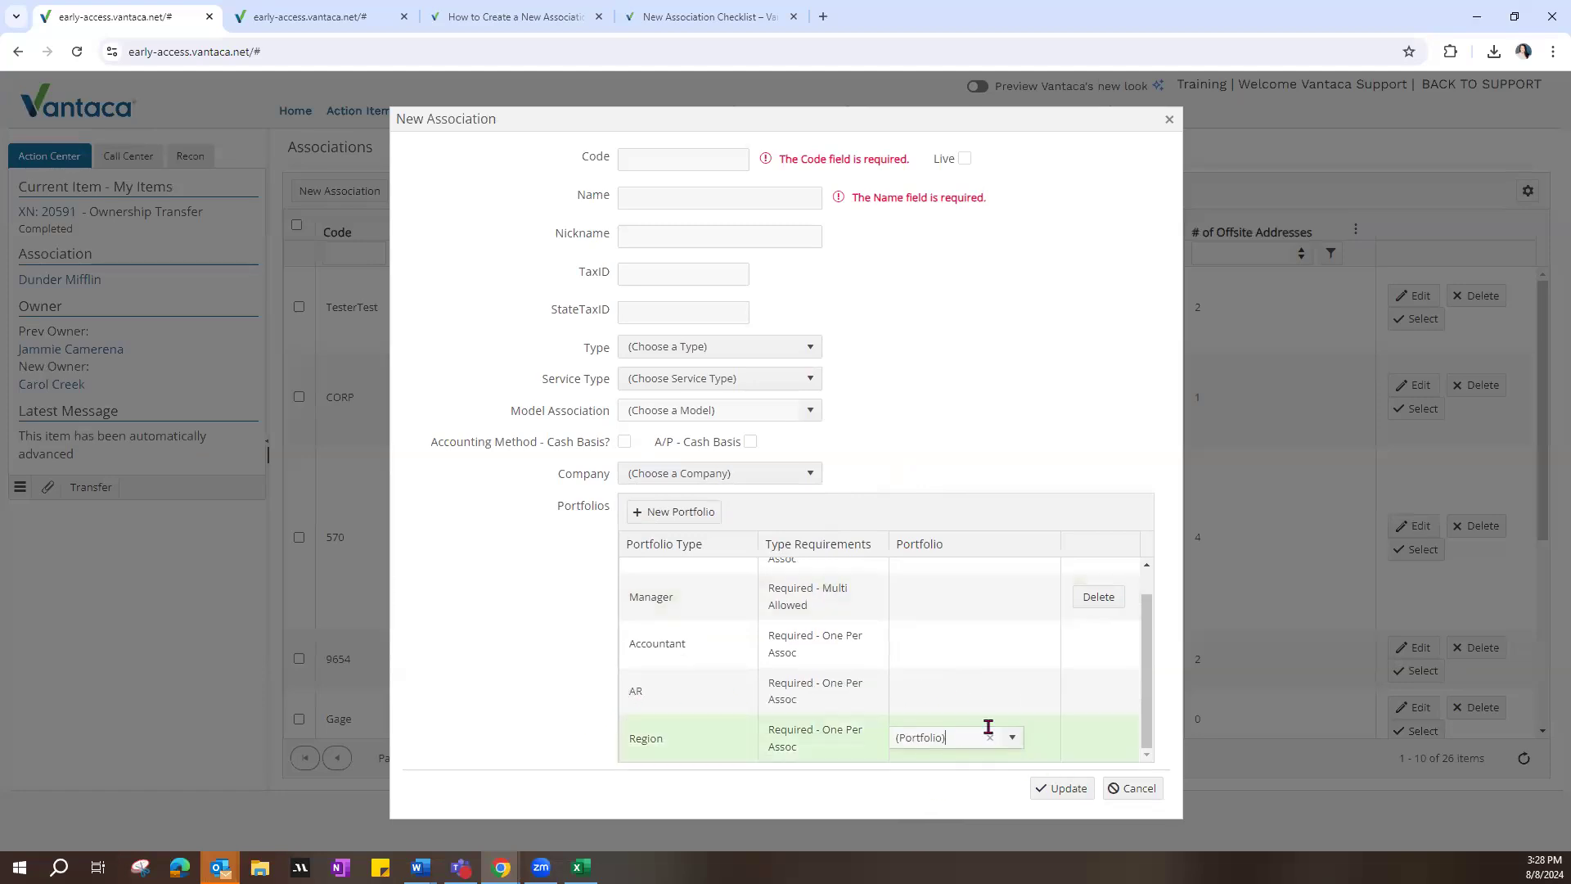
left_click(1012, 738)
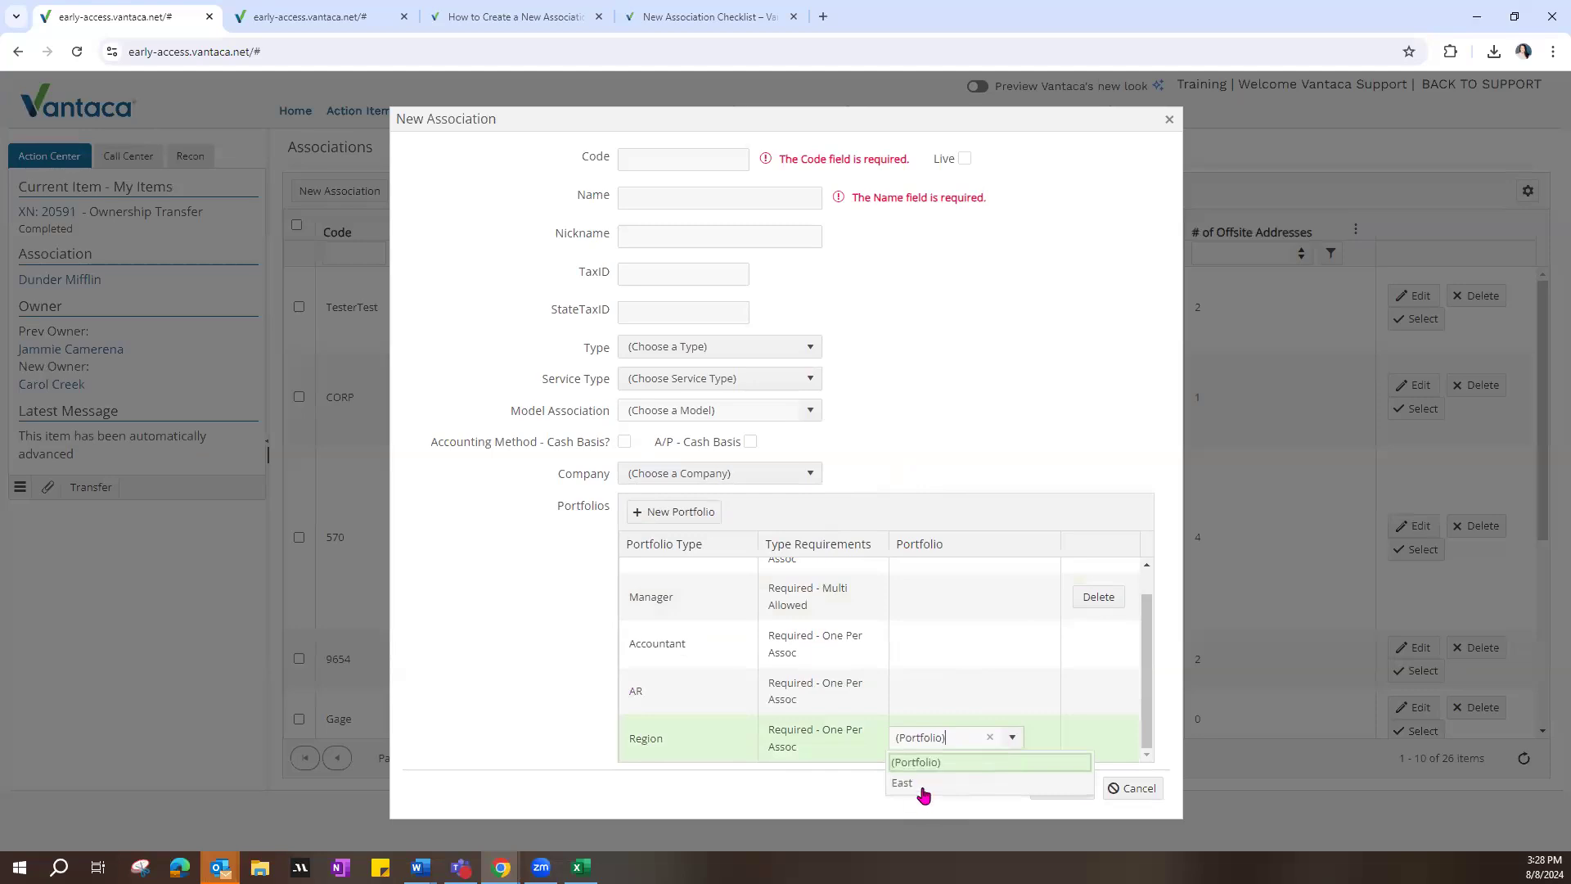
left_click(1013, 739)
scroll(869, 633, "up", 1)
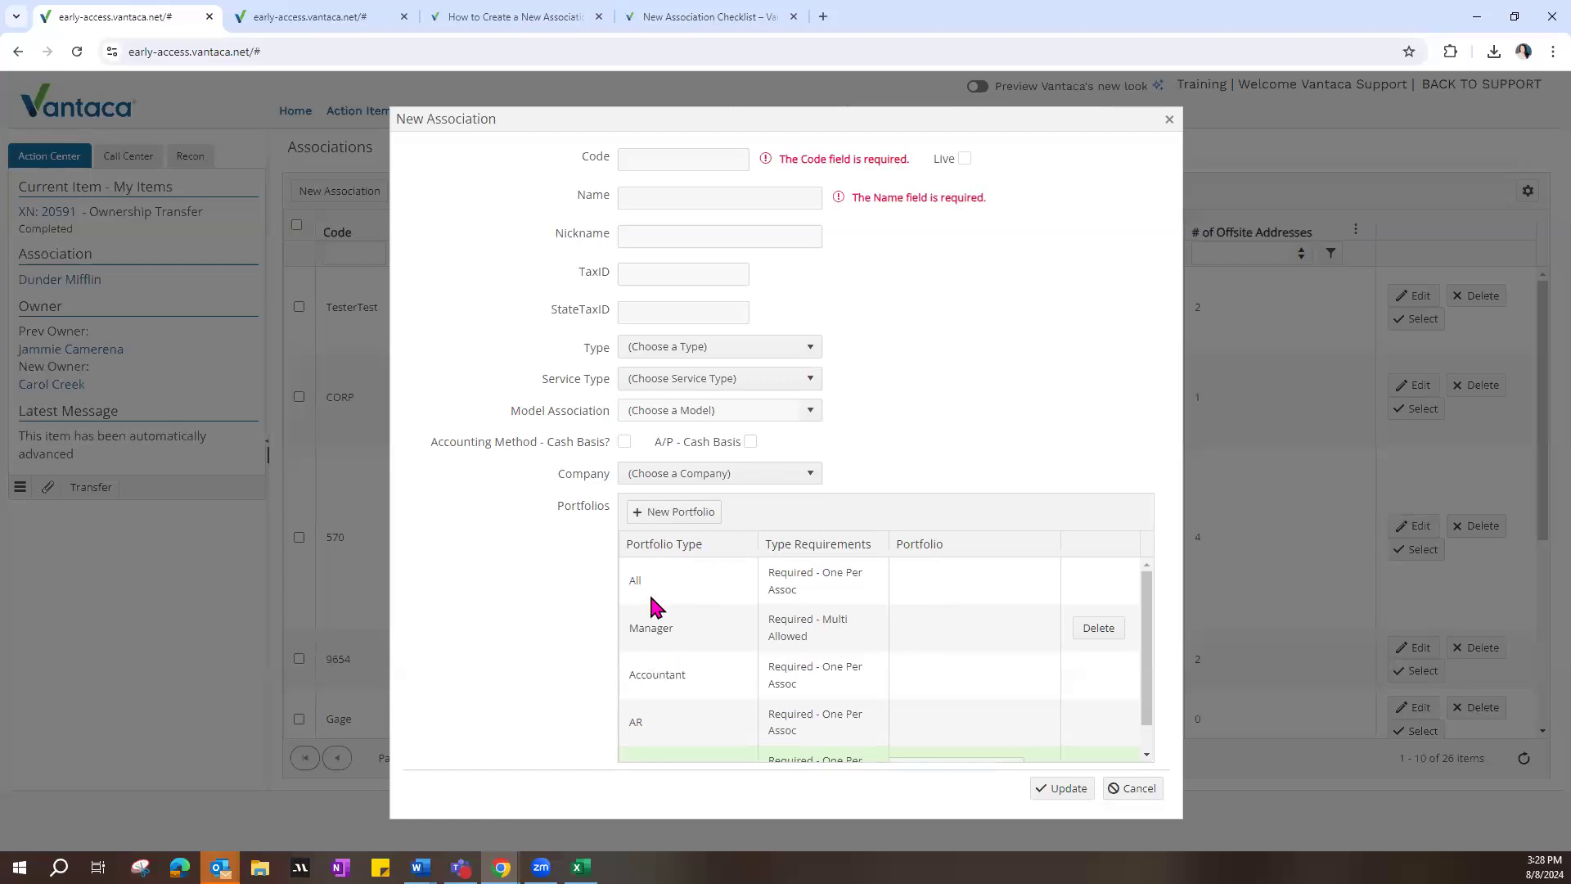
Step: Assign the All portfolio to the All portfolio type and check the remaining portfolio types in the New Association form
left_click(911, 577)
left_click(1013, 579)
left_click(914, 648)
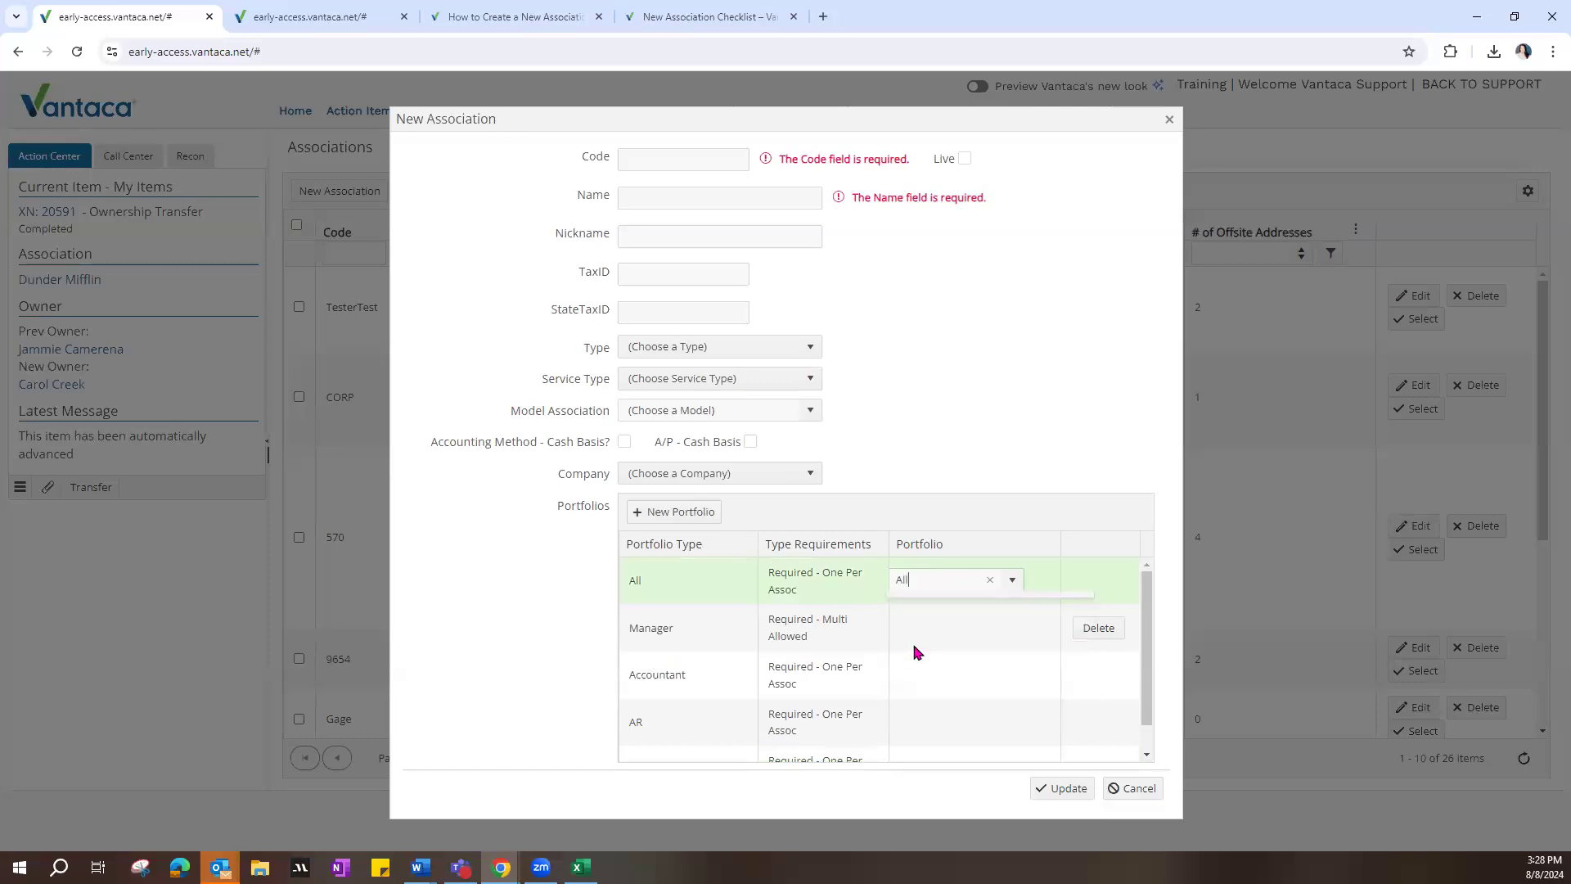
left_click(1057, 492)
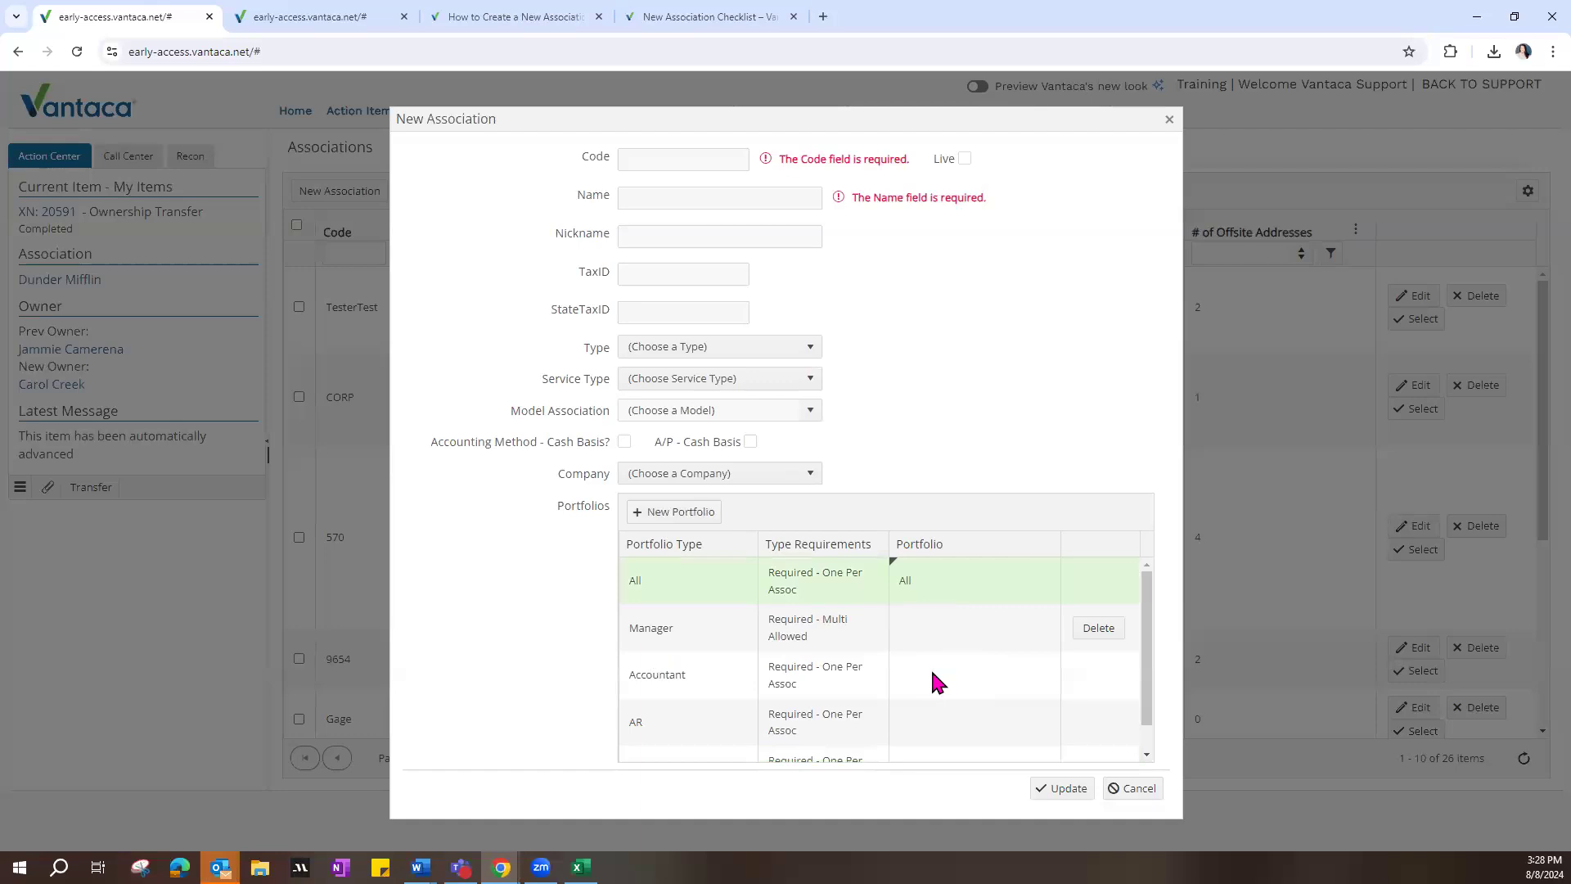
left_click(925, 583)
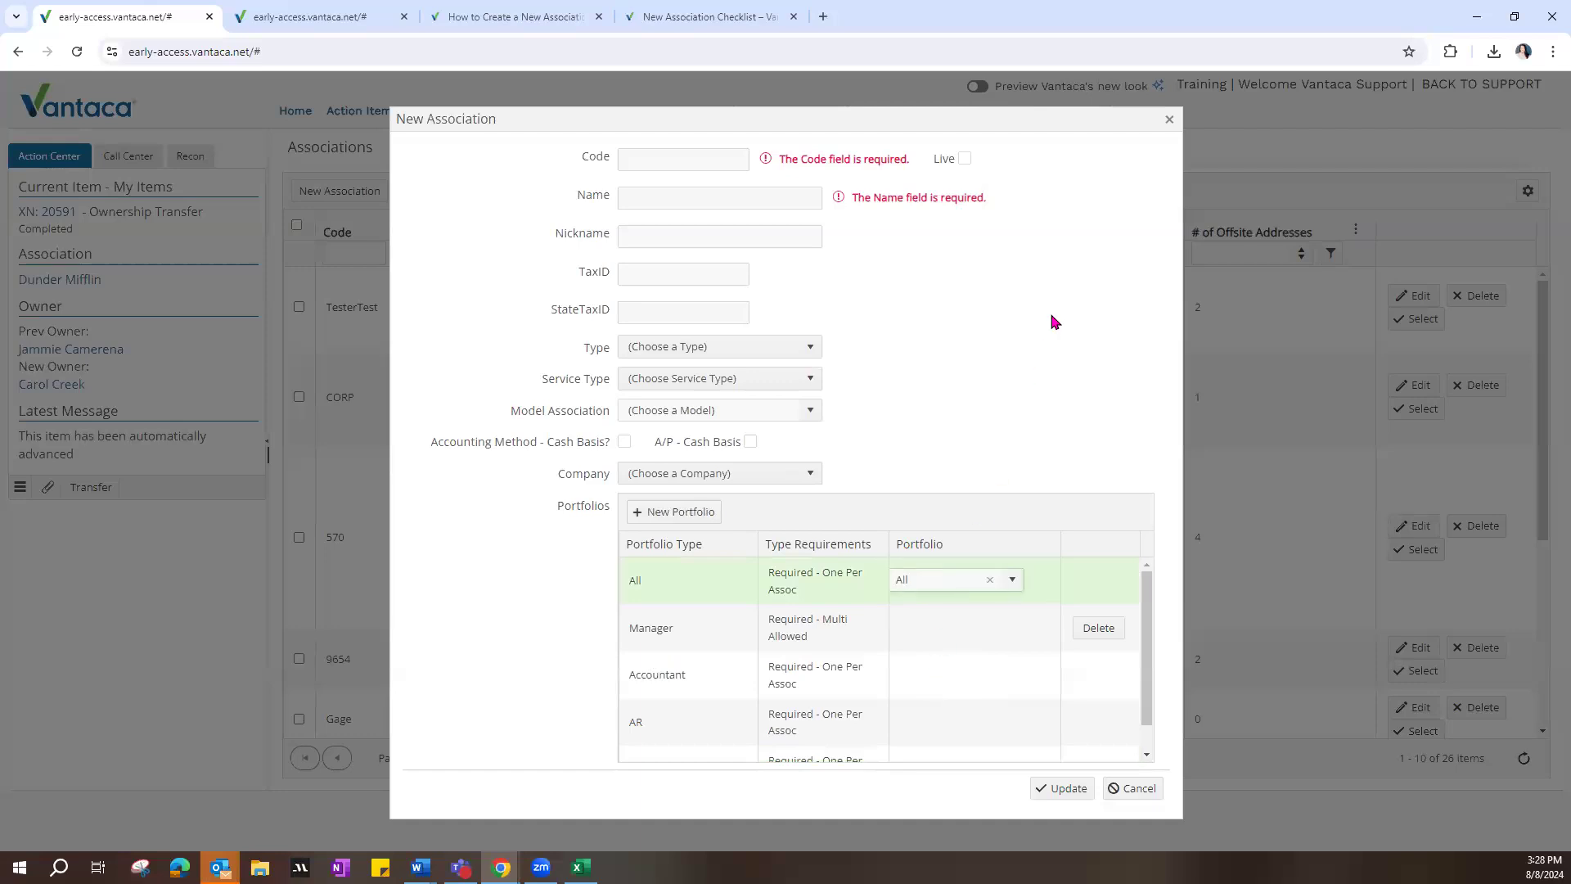
scroll(761, 622, "down", 1)
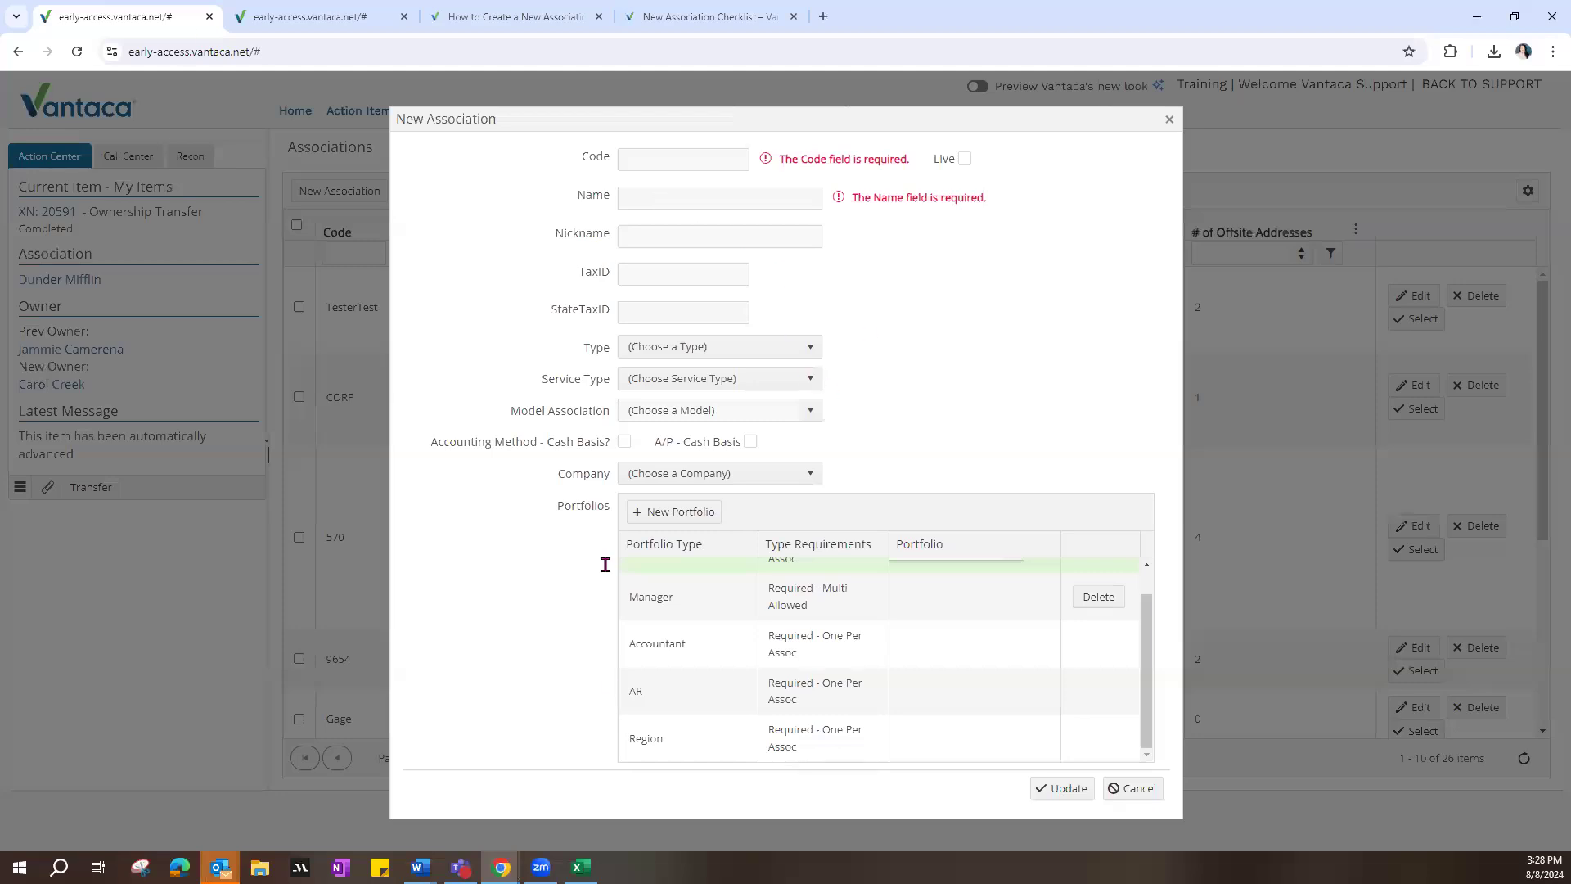
Step: Switch to the How to Create a New Association article and skim its instructions
left_click(517, 17)
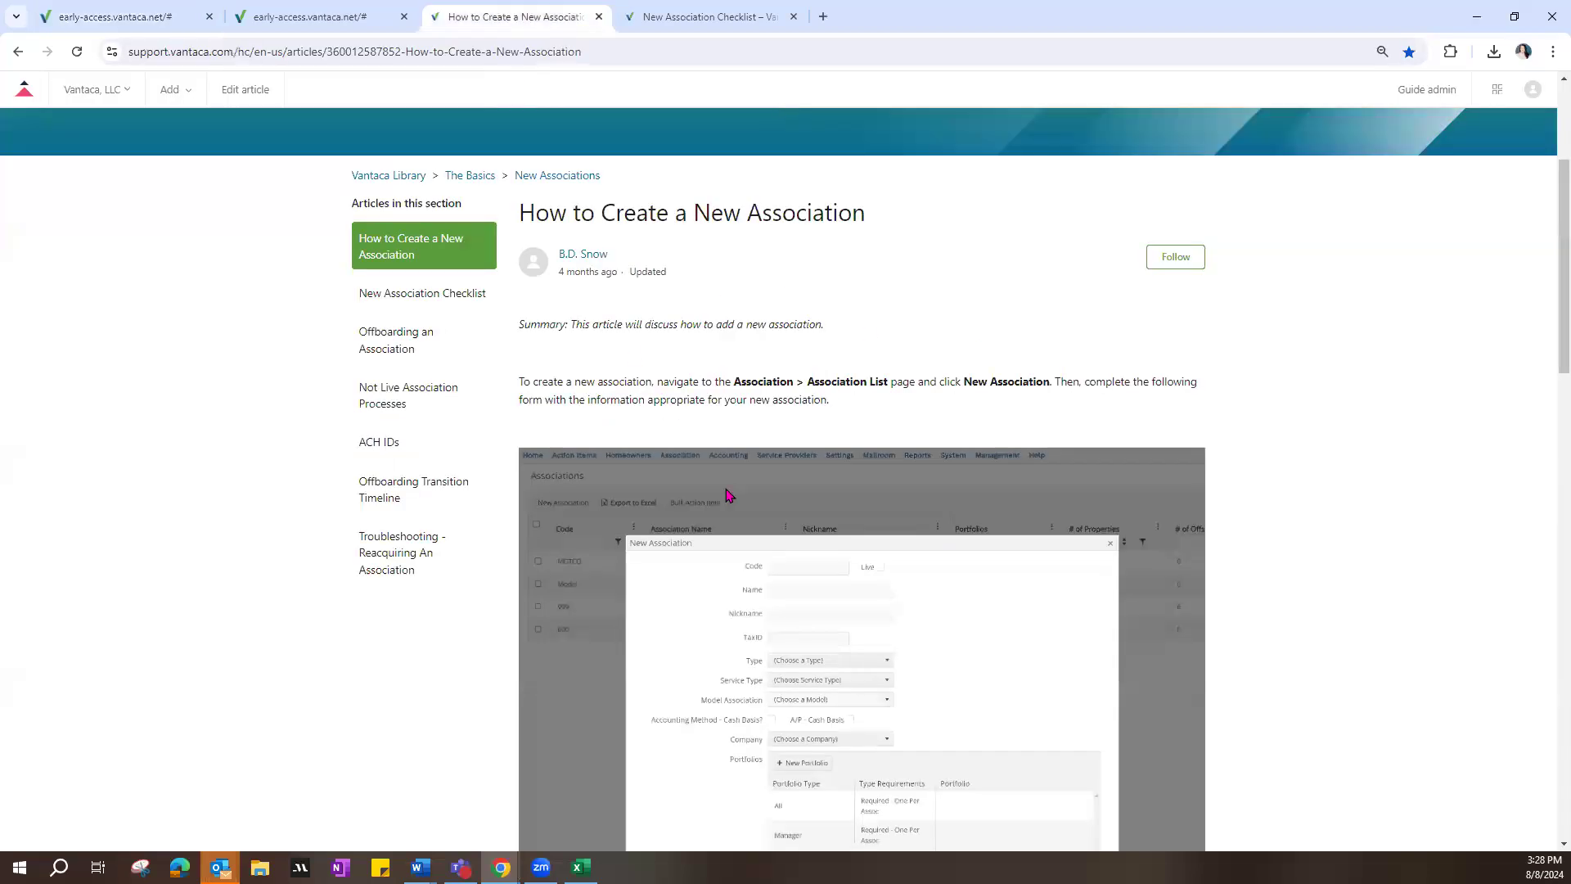
scroll(729, 487, "down", 7)
scroll(729, 491, "down", 6)
scroll(729, 491, "up", 13)
key("alt+Tab")
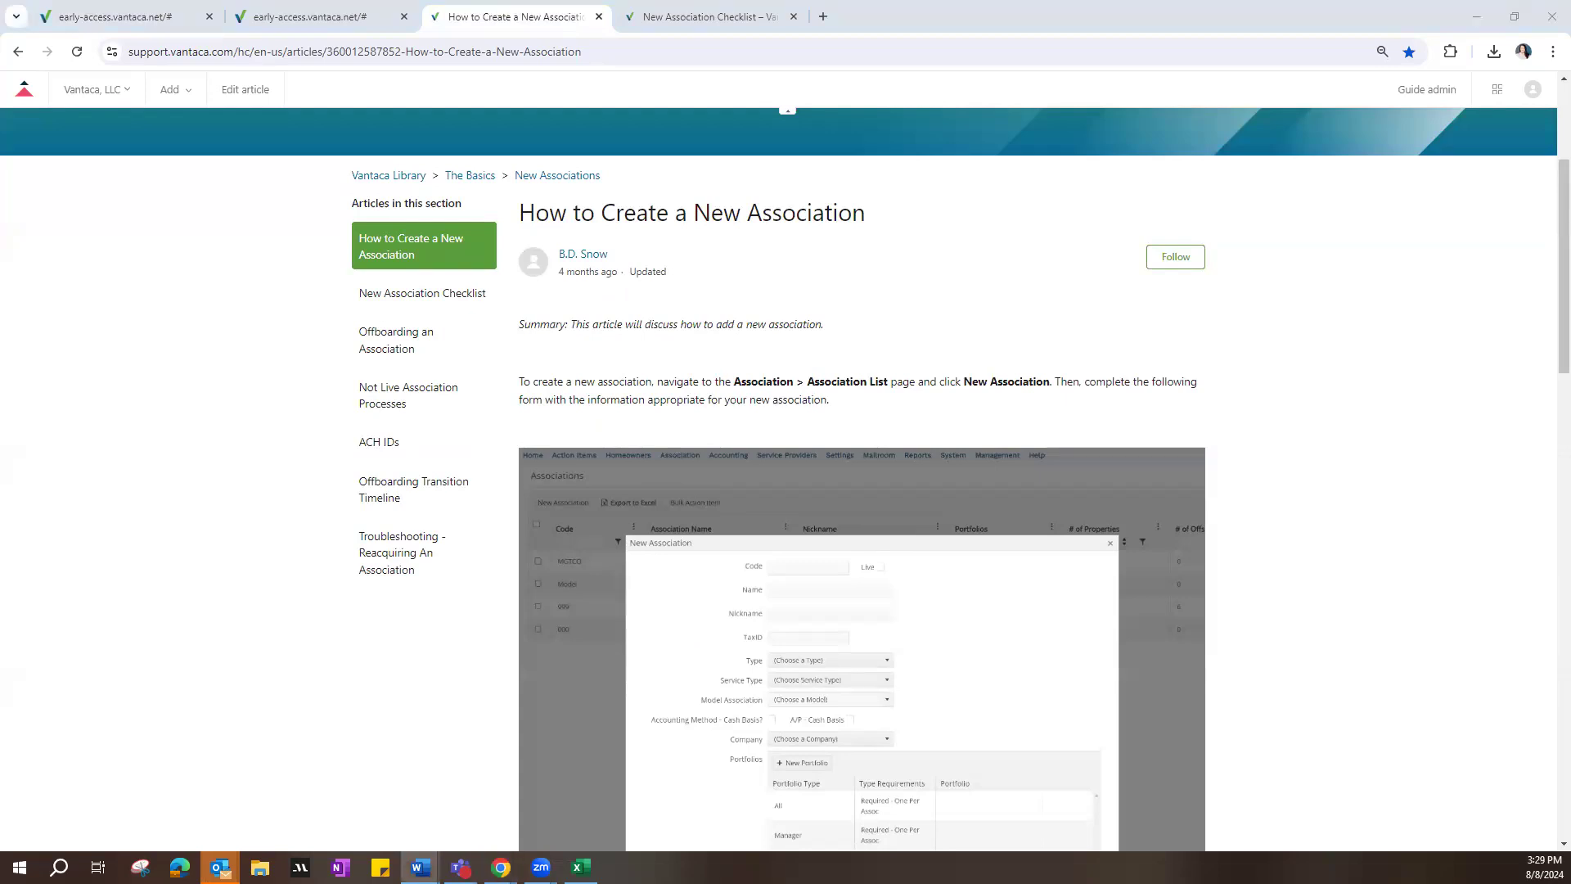
key("alt+Tab")
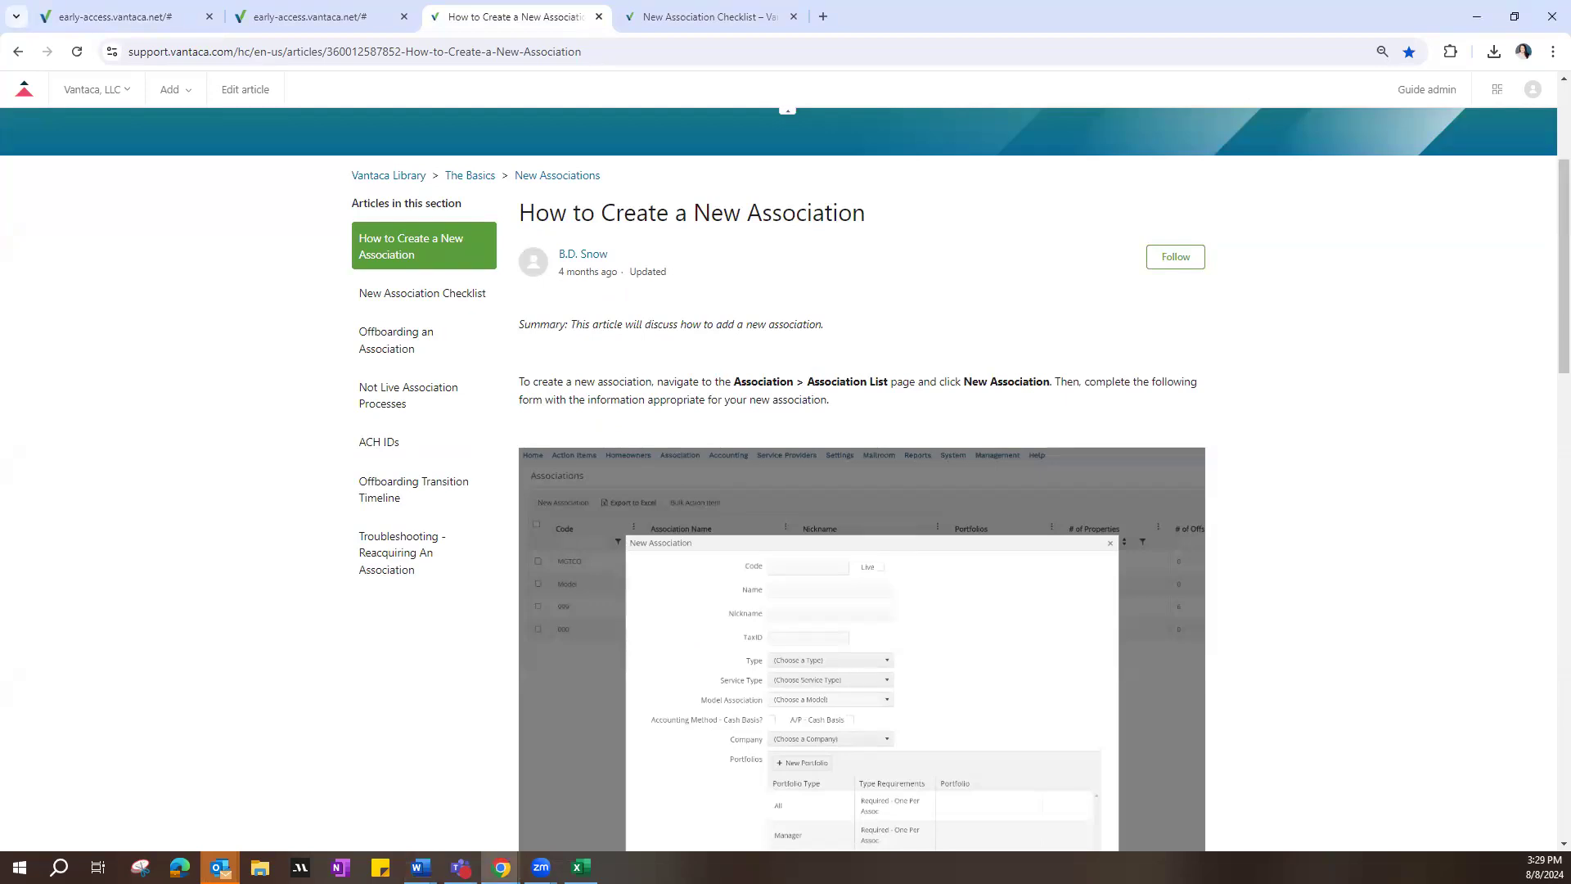
key("alt+Tab")
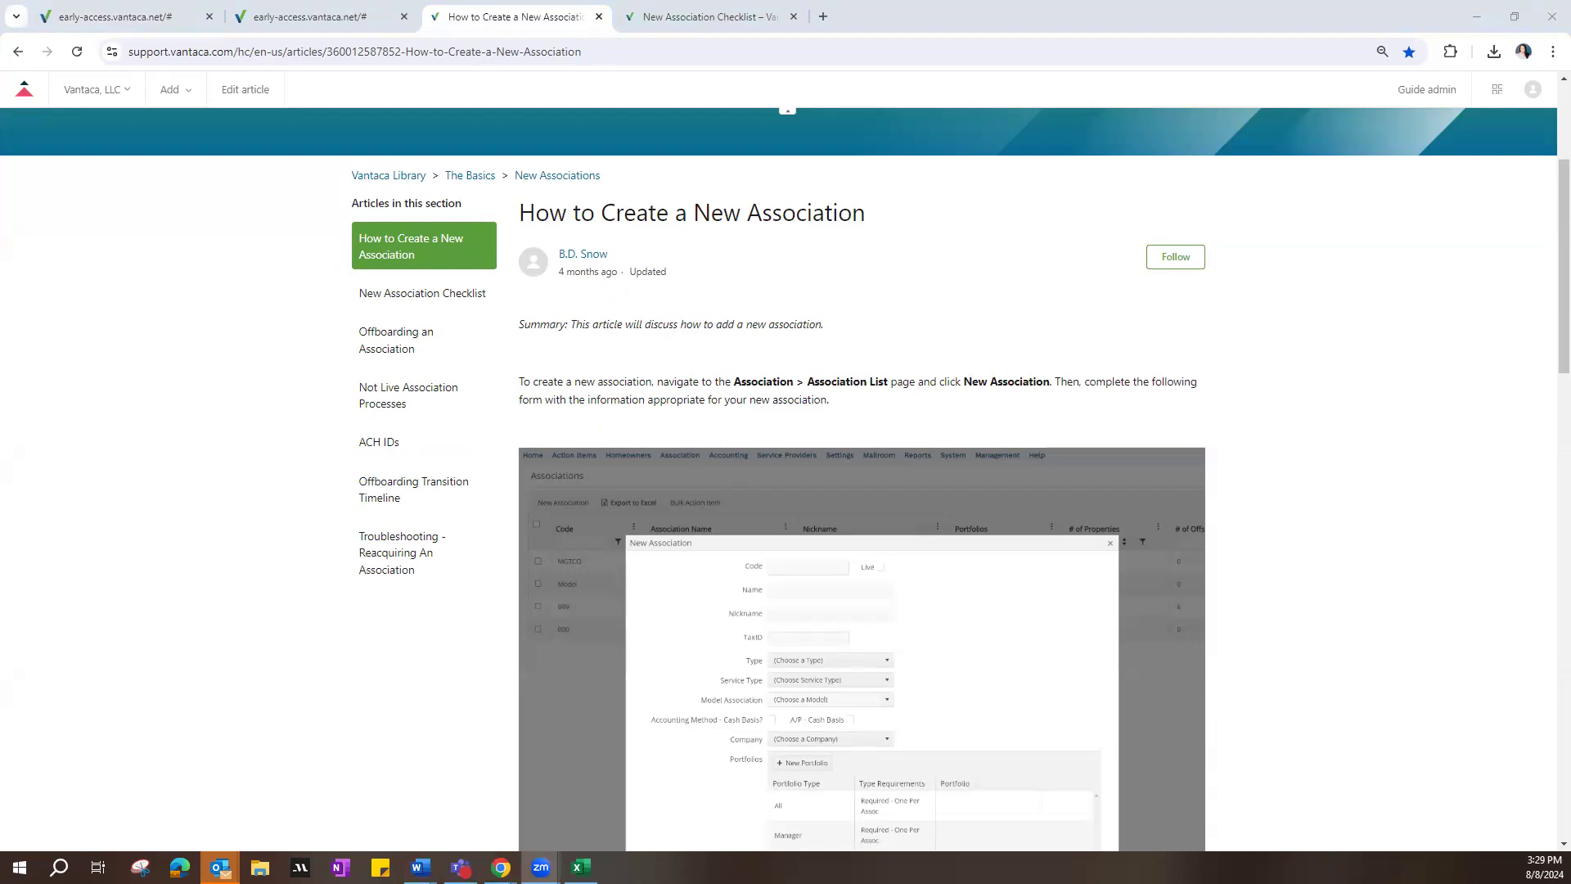